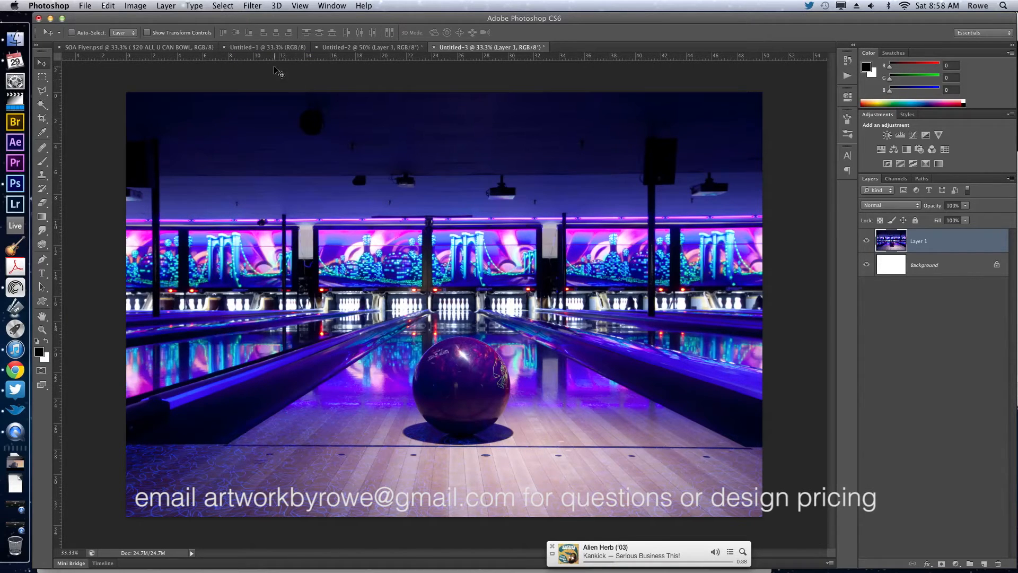
Create a new white RGB document from the 4.25 in X 6.25 in preset at 300 pixels per inch.
{"action": "key", "text": "super+n"}
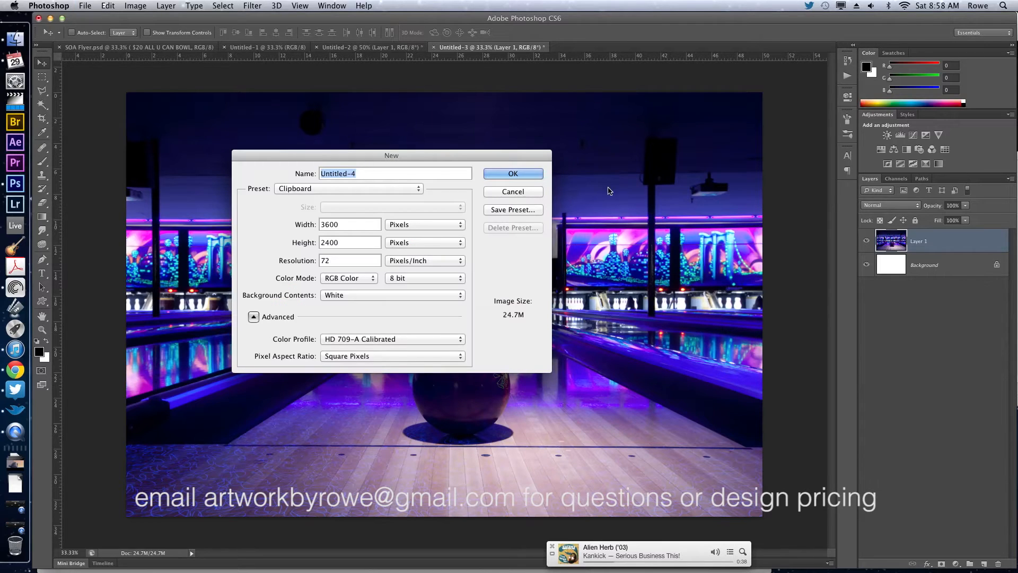
{"action": "left_click", "coordinate": [304, 189]}
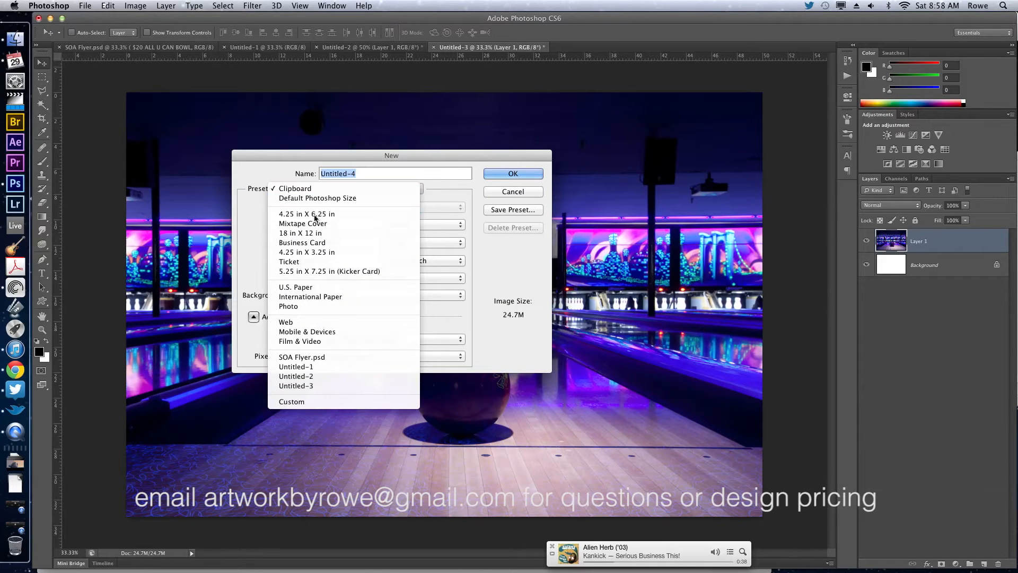
{"action": "left_click", "coordinate": [314, 214]}
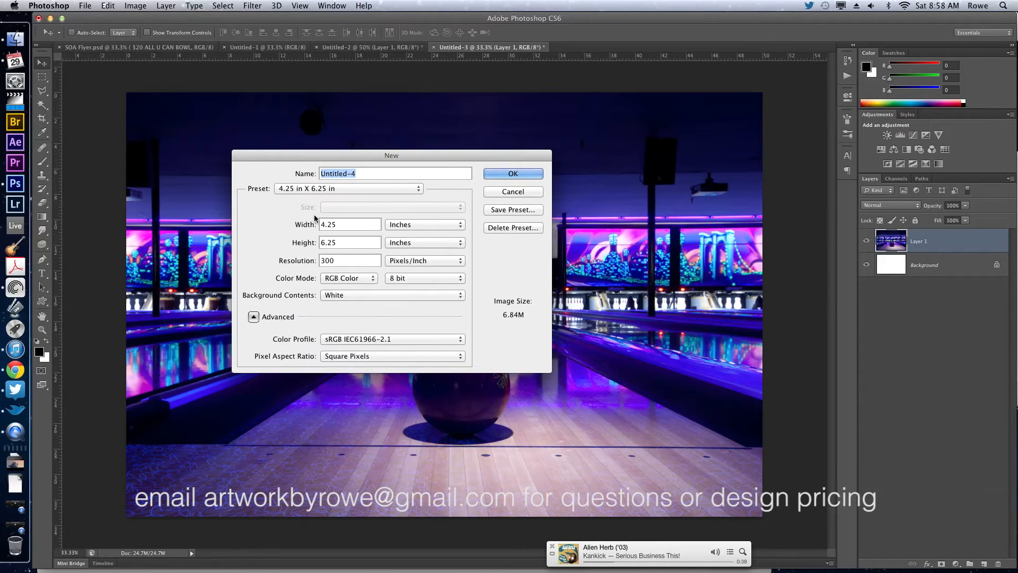
{"action": "left_click", "coordinate": [351, 242]}
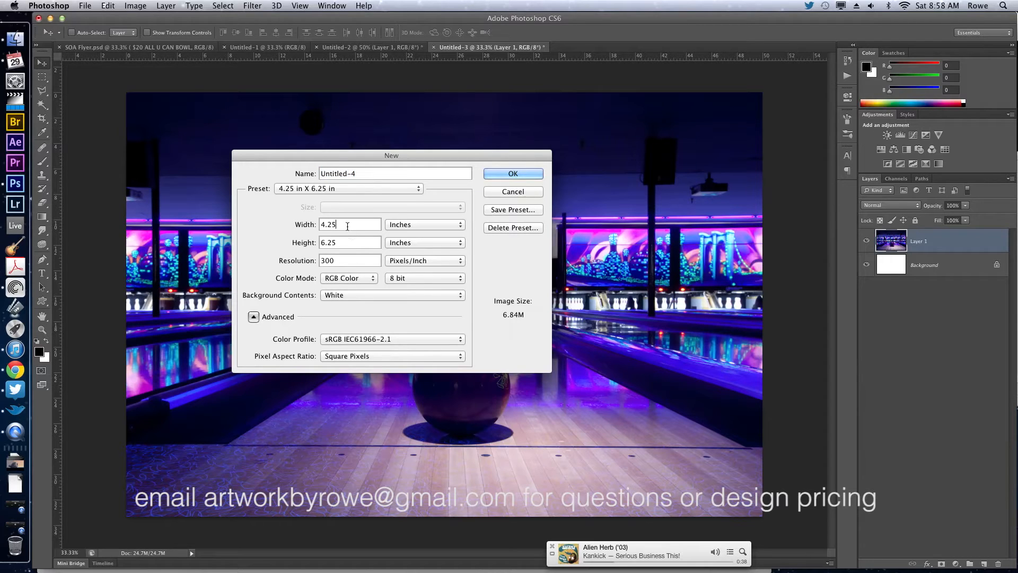
{"action": "left_click", "coordinate": [349, 263]}
{"action": "left_click", "coordinate": [522, 172]}
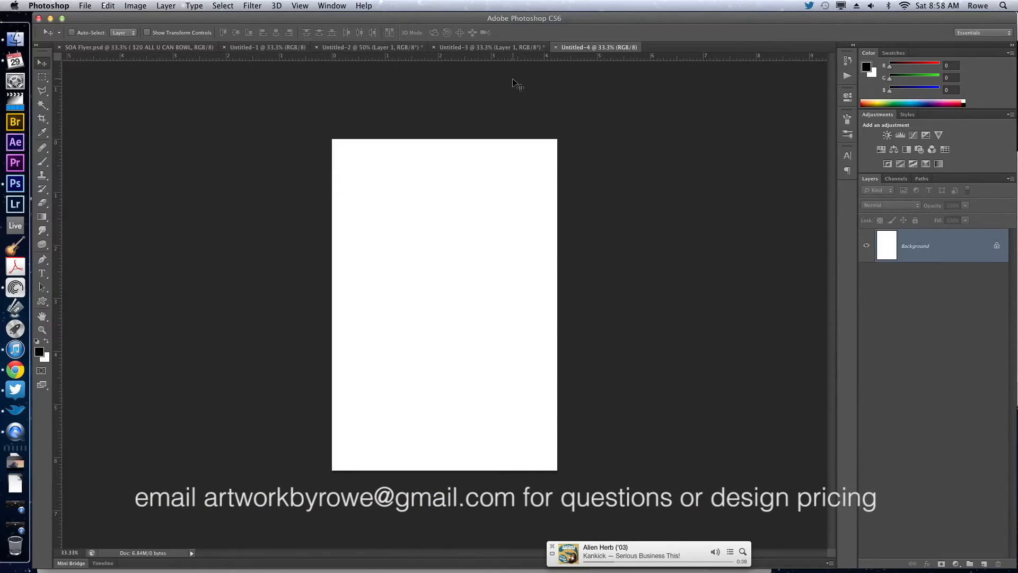
Copy the bowling alley photo from Untitled-3 into Untitled-4 and position it to fill the page with the ball near the lower edge.
{"action": "left_click", "coordinate": [491, 47]}
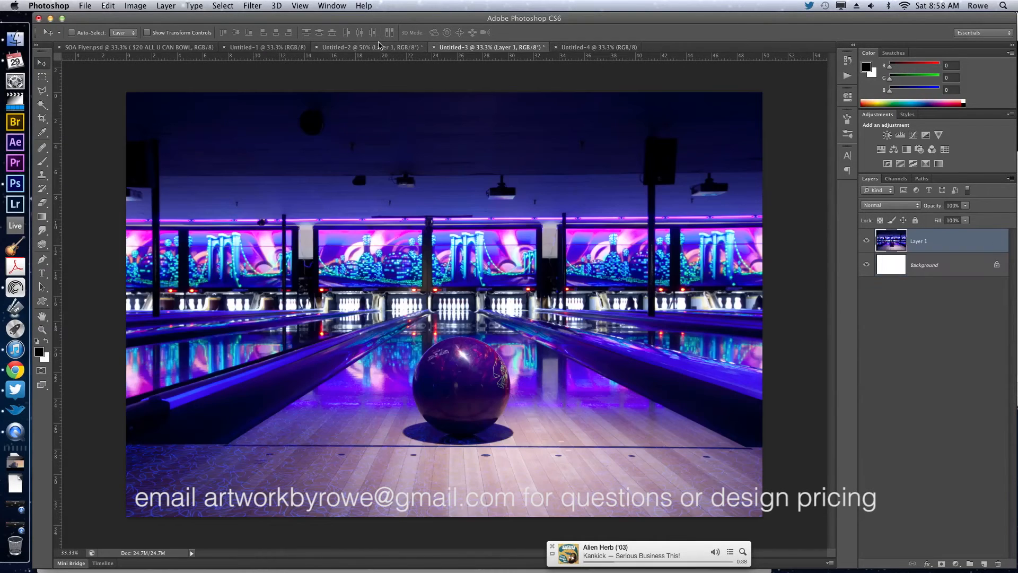
{"action": "left_click", "coordinate": [419, 47]}
{"action": "left_click", "coordinate": [485, 48]}
{"action": "left_click", "coordinate": [396, 48]}
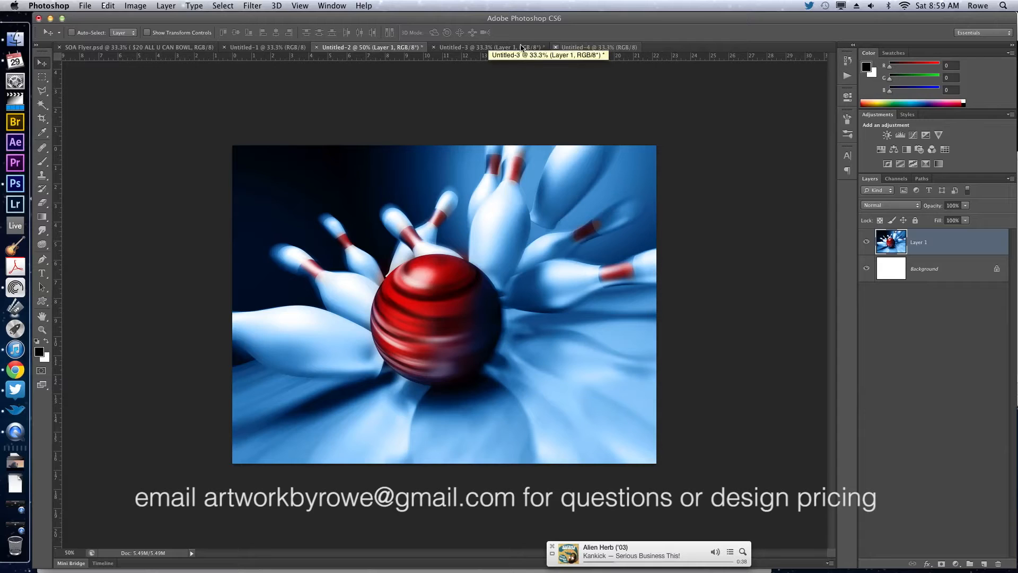
{"action": "left_click", "coordinate": [499, 48]}
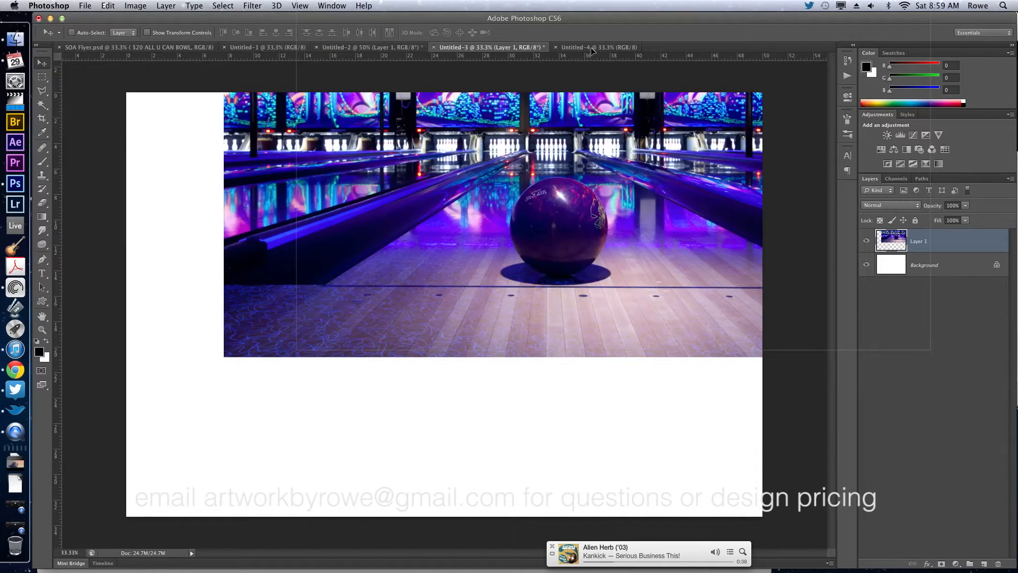
{"action": "left_click", "coordinate": [597, 48]}
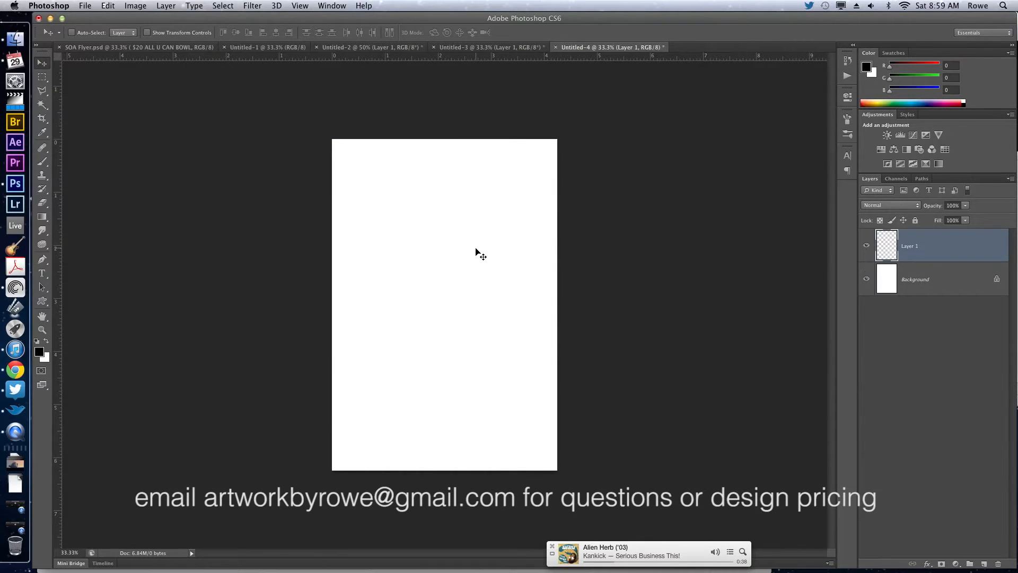
{"action": "left_click_drag", "start_coordinate": [511, 199], "coordinate": [491, 217]}
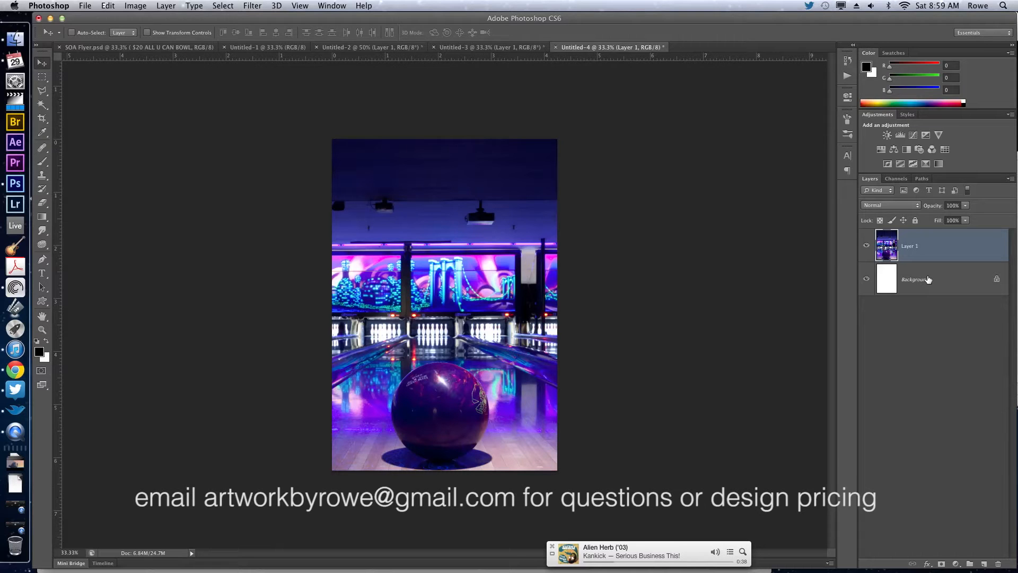
Adjust the bowling photo's Brightness/Contrast to brightness -16 and contrast 28.
{"action": "key", "text": "super+shift+b"}
{"action": "left_click_drag", "start_coordinate": [551, 125], "coordinate": [553, 90]}
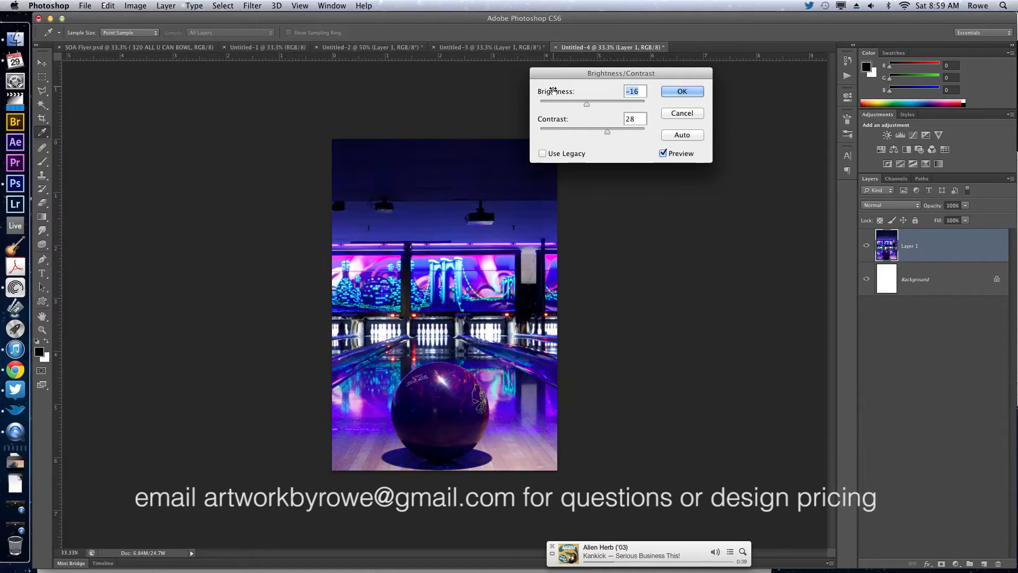
{"action": "key", "text": "Return"}
{"action": "key", "text": "v"}
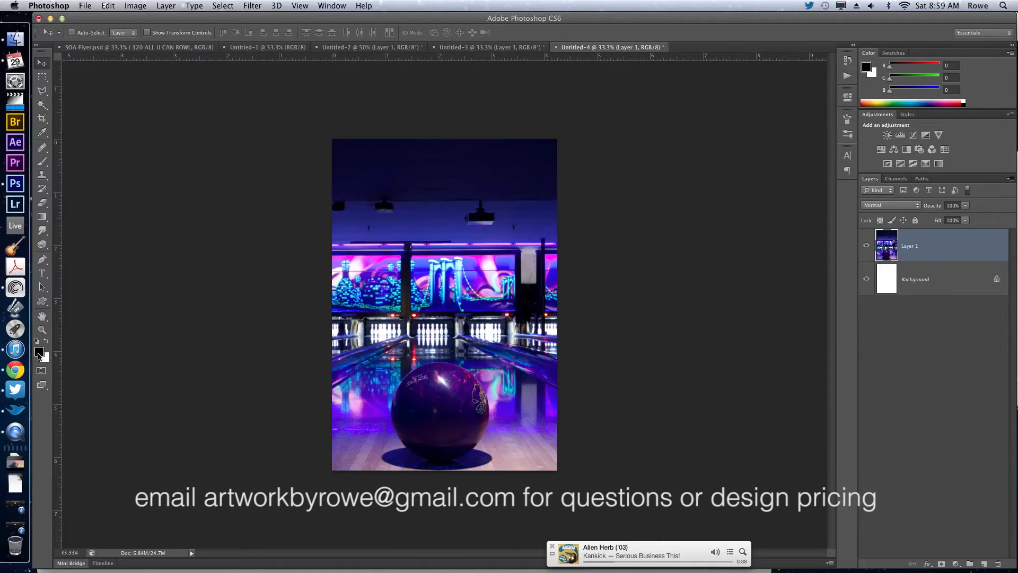
Check the Strike Out Ataxia logo among the attachments of the client's flyer e-mail in Chrome, and return to Photoshop.
{"action": "left_click", "coordinate": [15, 369]}
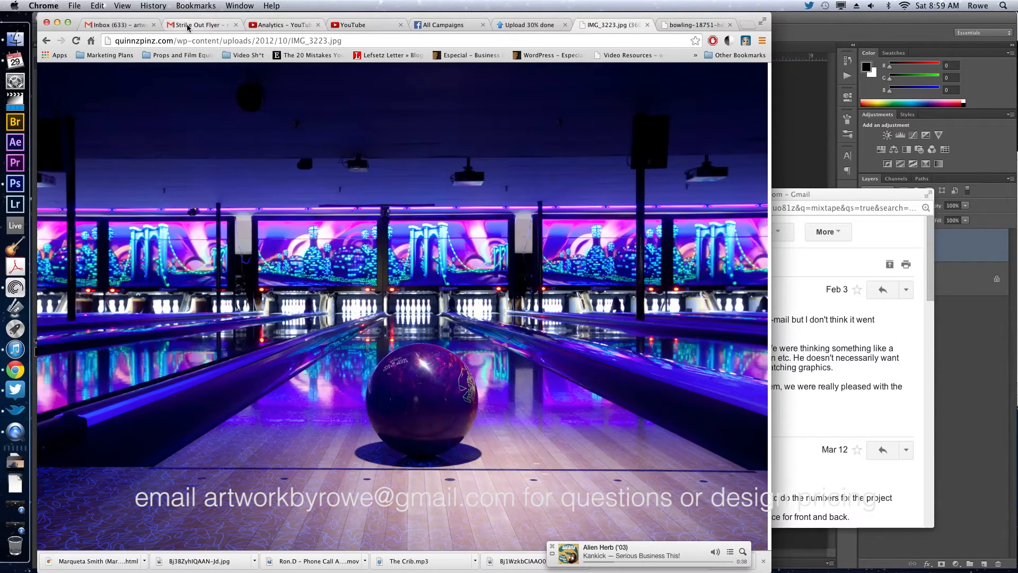
{"action": "left_click", "coordinate": [200, 24]}
{"action": "scroll", "coordinate": [329, 354], "scroll_direction": "down", "scroll_amount": 3}
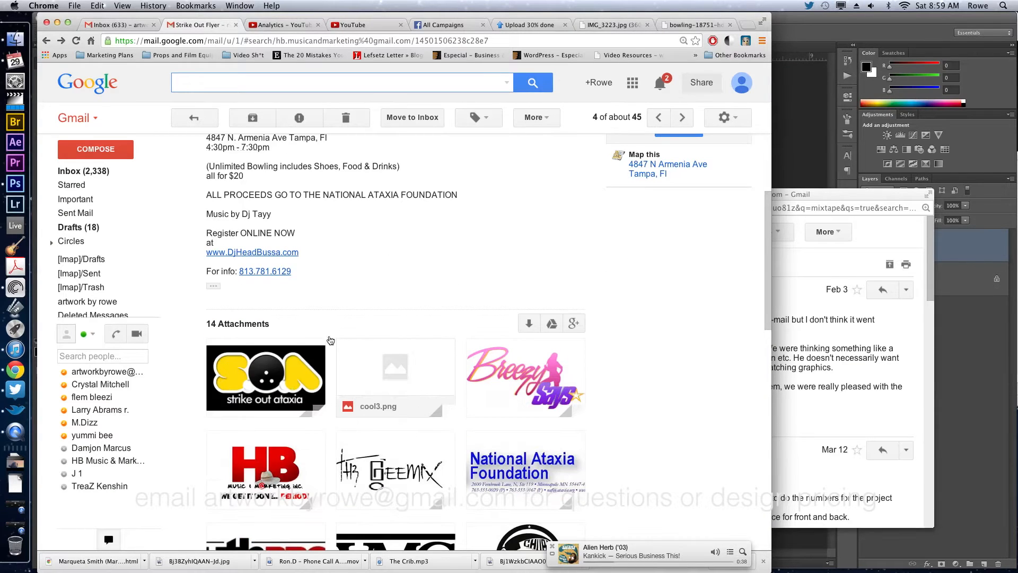
{"action": "mouse_move", "coordinate": [289, 369]}
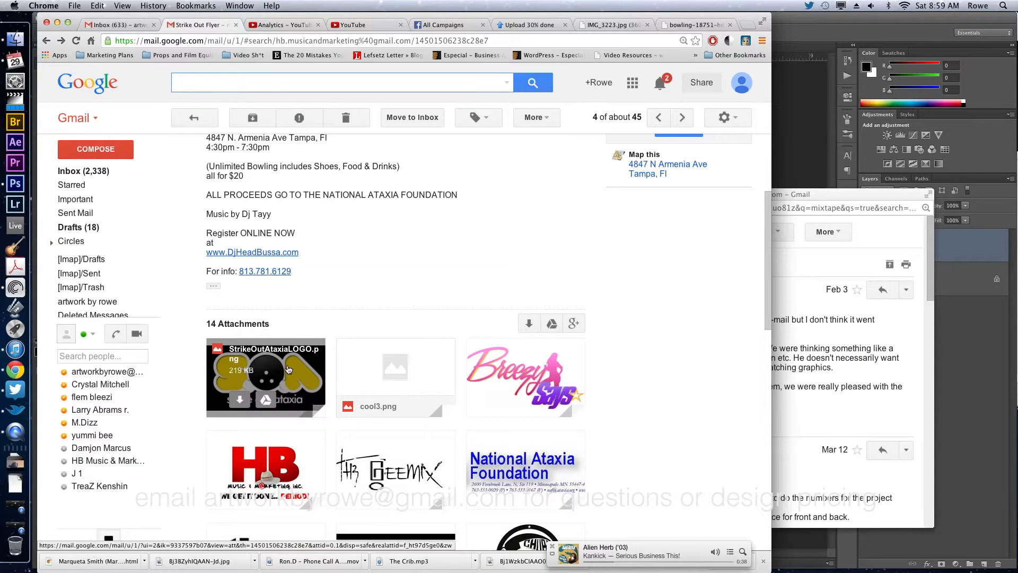
{"action": "left_click", "coordinate": [814, 159]}
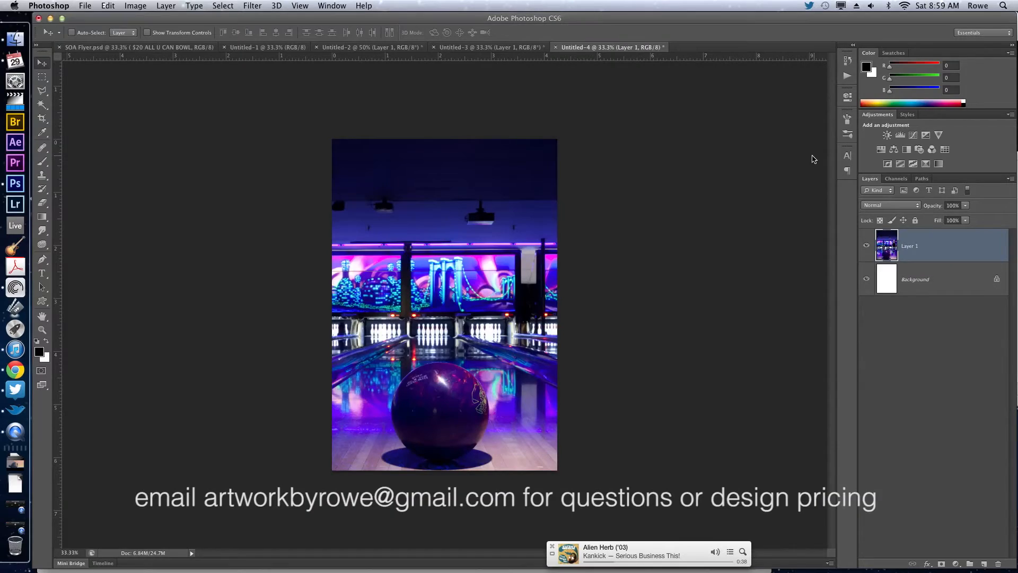
Select the s.o.a text layer in SOA Flyer.psd and check Layer 2 by hiding and showing it.
{"action": "left_click", "coordinate": [91, 47]}
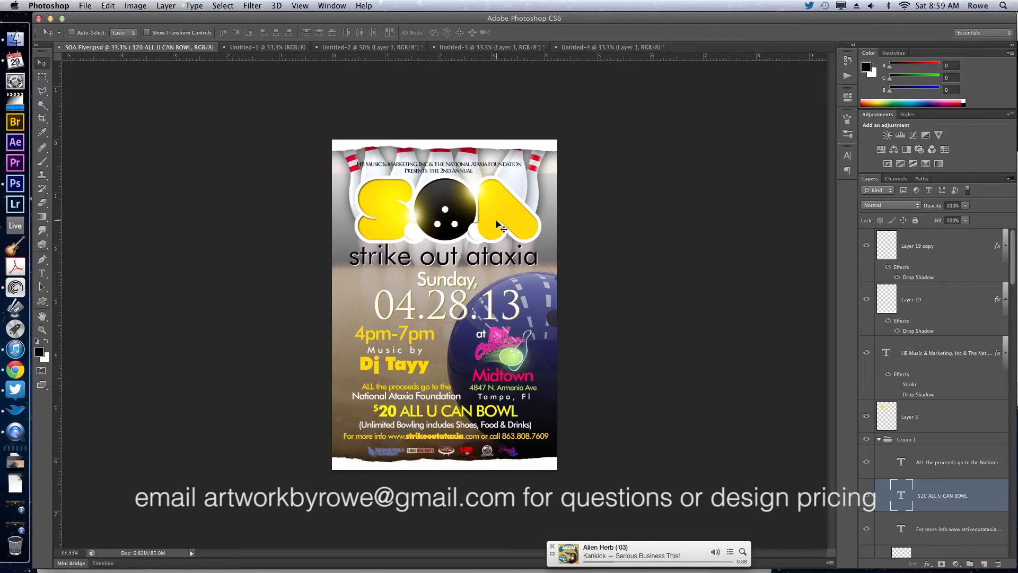
{"action": "left_click", "coordinate": [905, 486]}
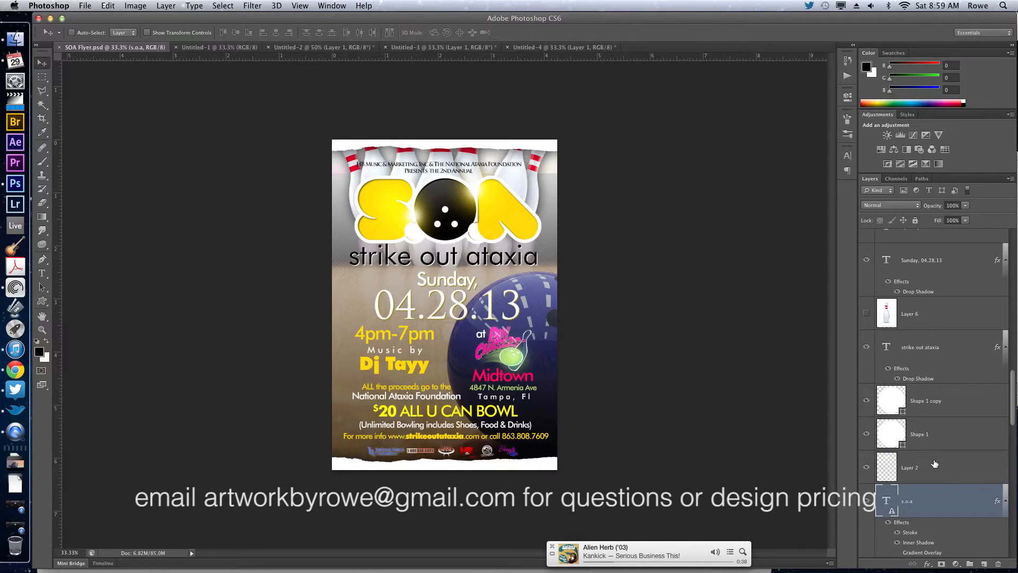
{"action": "scroll", "coordinate": [934, 467], "scroll_direction": "down", "scroll_amount": 2}
{"action": "scroll", "coordinate": [935, 463], "scroll_direction": "down", "scroll_amount": 2}
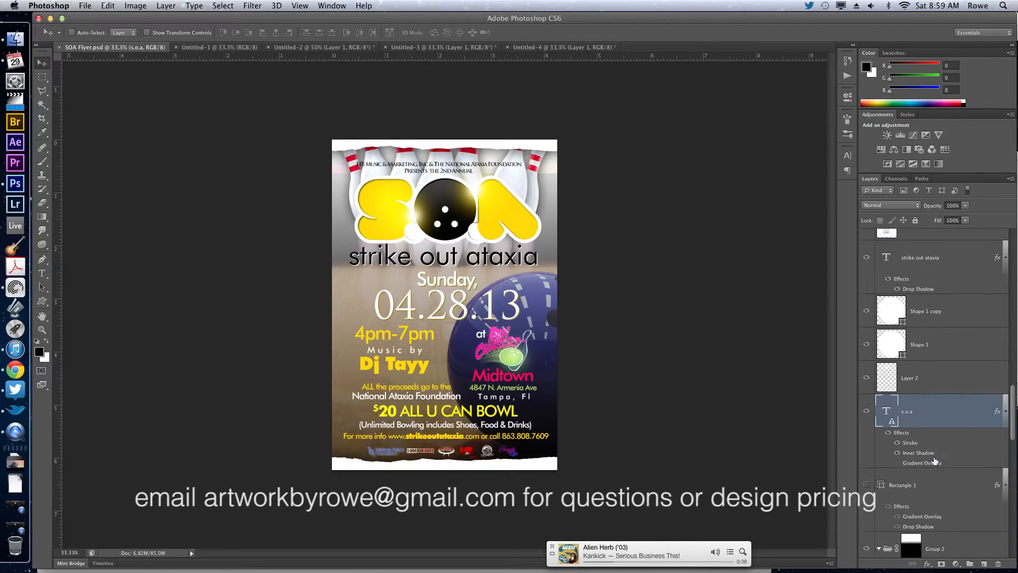
{"action": "left_click", "coordinate": [867, 378]}
{"action": "left_click", "coordinate": [867, 378]}
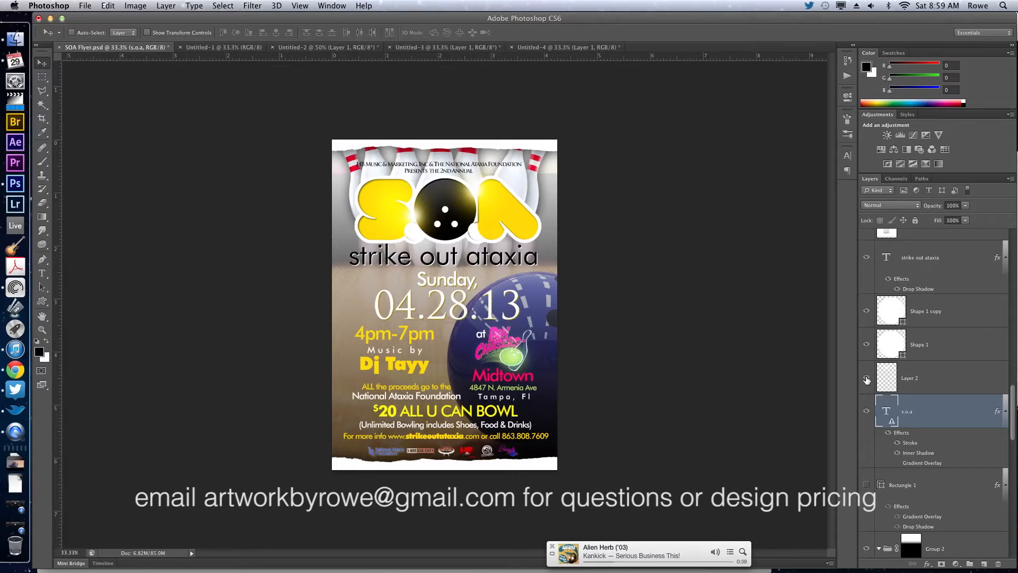
Copy the s.o.a, Layer 2, Shape 1, Shape 1 copy and strike out ataxia layers together from SOA Flyer.psd into Untitled-4.
{"action": "left_click", "coordinate": [930, 381], "text": "shift"}
{"action": "left_click", "coordinate": [932, 342], "text": "shift"}
{"action": "left_click", "coordinate": [937, 313], "text": "shift"}
{"action": "scroll", "coordinate": [944, 308], "scroll_direction": "up", "scroll_amount": 1}
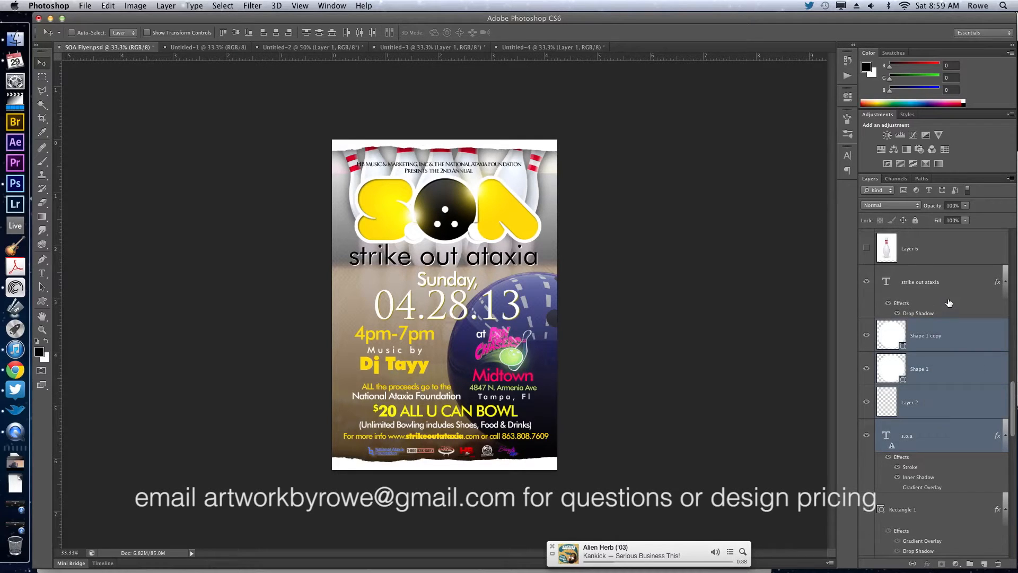
{"action": "left_click", "coordinate": [950, 294], "text": "shift"}
{"action": "scroll", "coordinate": [950, 295], "scroll_direction": "up", "scroll_amount": 6}
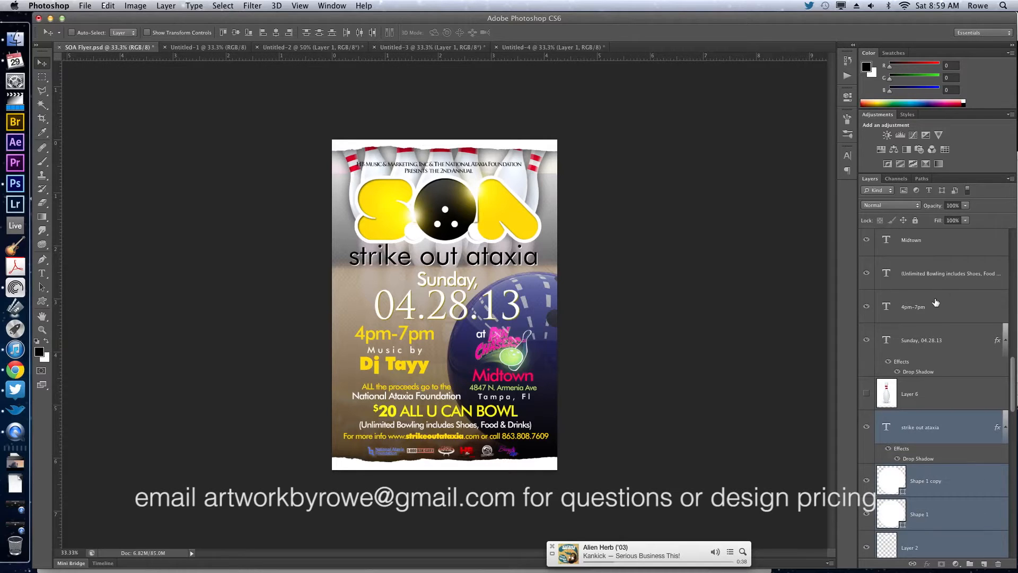
{"action": "scroll", "coordinate": [936, 302], "scroll_direction": "down", "scroll_amount": 12}
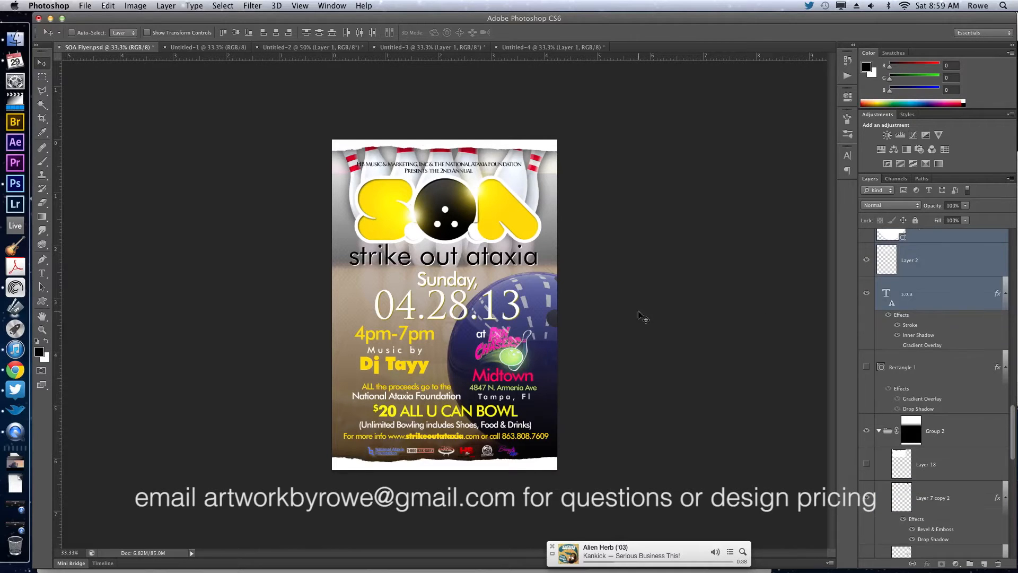
{"action": "left_click_drag", "start_coordinate": [600, 304], "coordinate": [534, 195]}
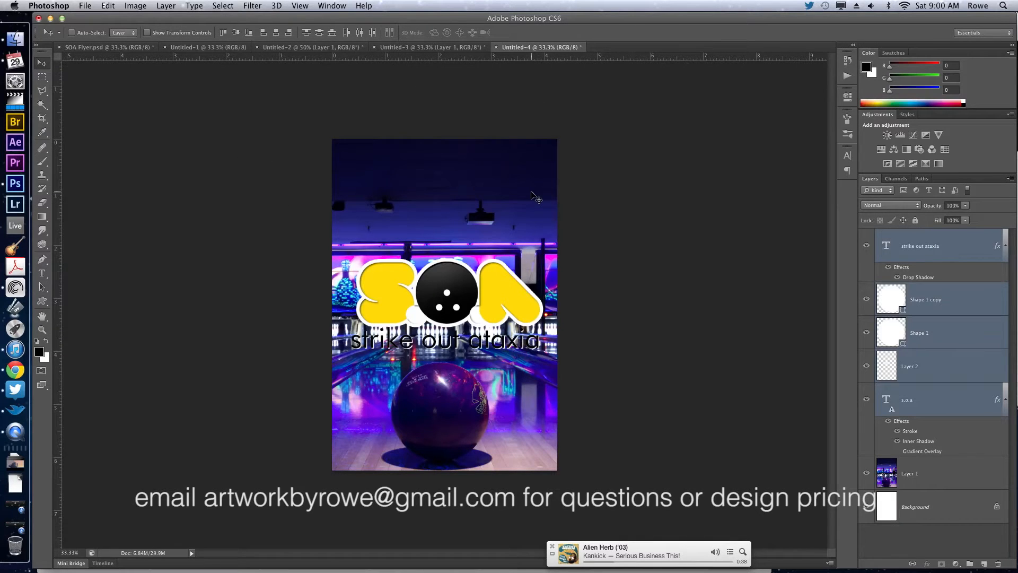
Move the S.O.A logo with its subtitle near the flyer's upper edge, shift the bowling photo slightly down, and deselect the layers.
{"action": "left_click_drag", "start_coordinate": [522, 351], "coordinate": [504, 262]}
{"action": "left_click", "coordinate": [516, 307], "text": "shift+super"}
{"action": "left_click", "coordinate": [672, 263], "text": "super"}
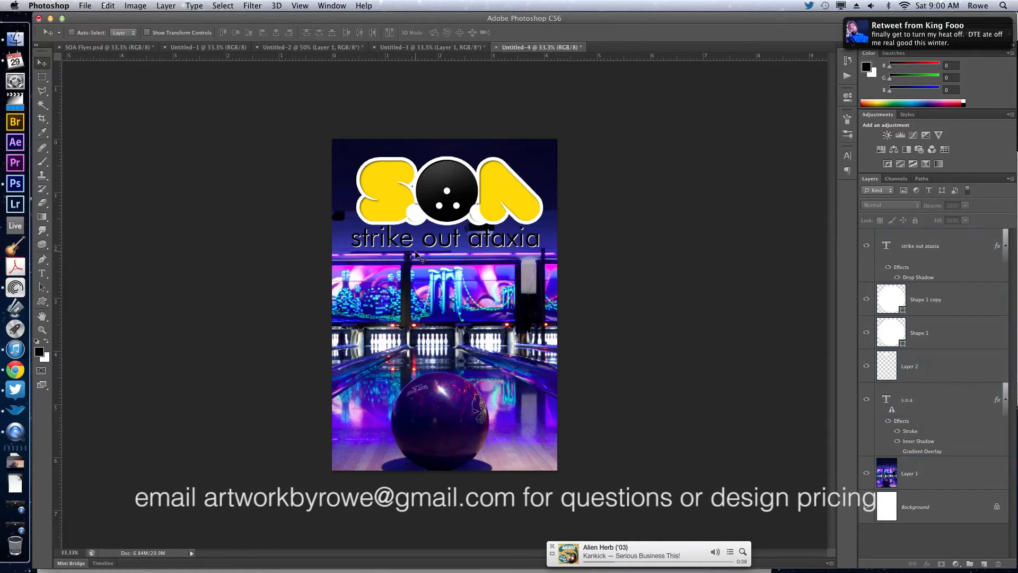
Fill the strike out ataxia text with white and turn off its drop shadow.
{"action": "left_click", "coordinate": [488, 245], "text": "super"}
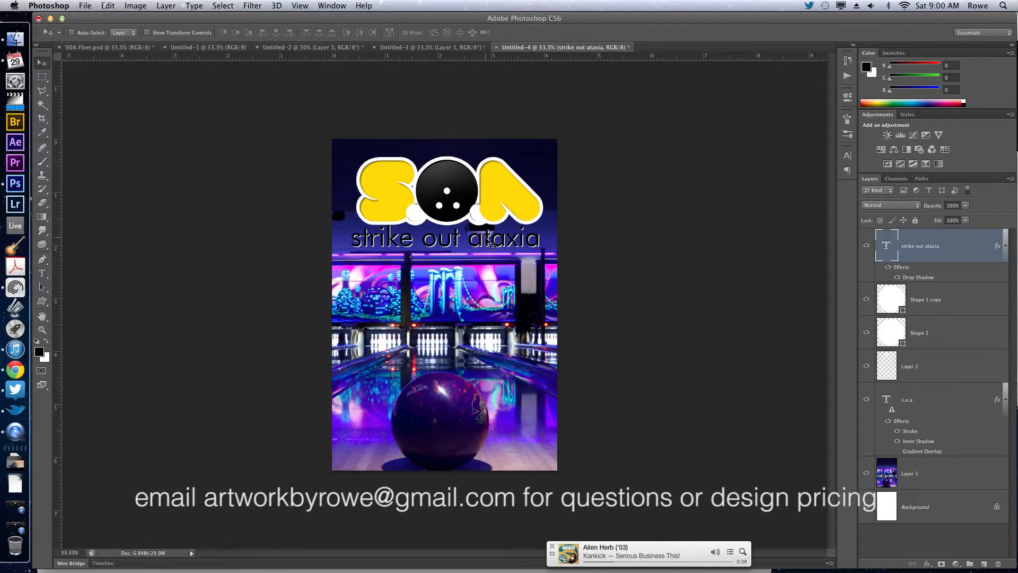
{"action": "key", "text": "super+BackSpace"}
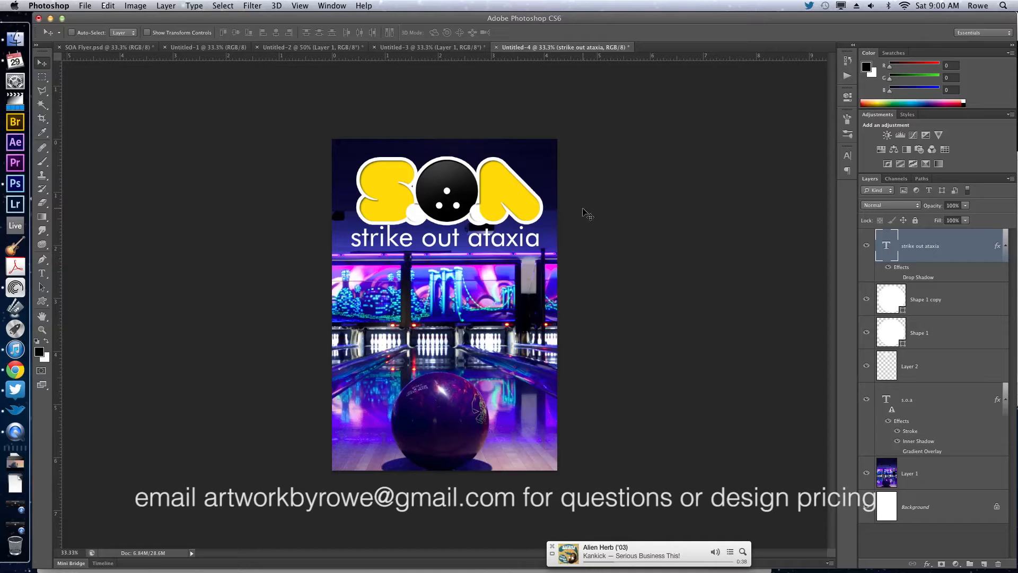
Open the s.o.a text layer for editing and accept the change to its layout.
{"action": "left_click", "coordinate": [527, 209], "text": "super"}
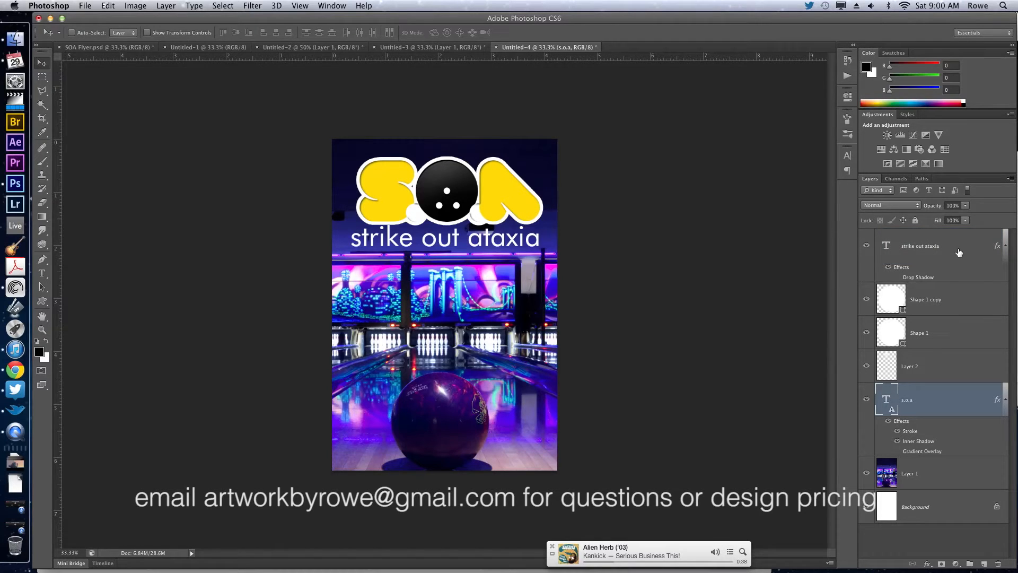
{"action": "right_click", "coordinate": [942, 400]}
{"action": "left_click", "coordinate": [954, 403]}
{"action": "double_click", "coordinate": [881, 399]}
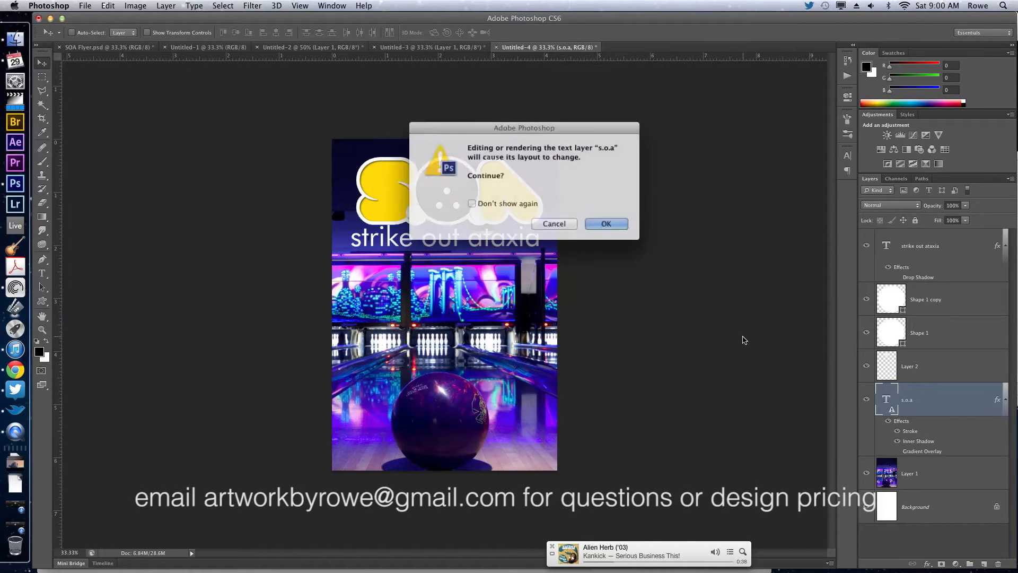
{"action": "left_click_drag", "start_coordinate": [551, 134], "coordinate": [679, 136]}
{"action": "left_click_drag", "start_coordinate": [598, 152], "coordinate": [715, 164]}
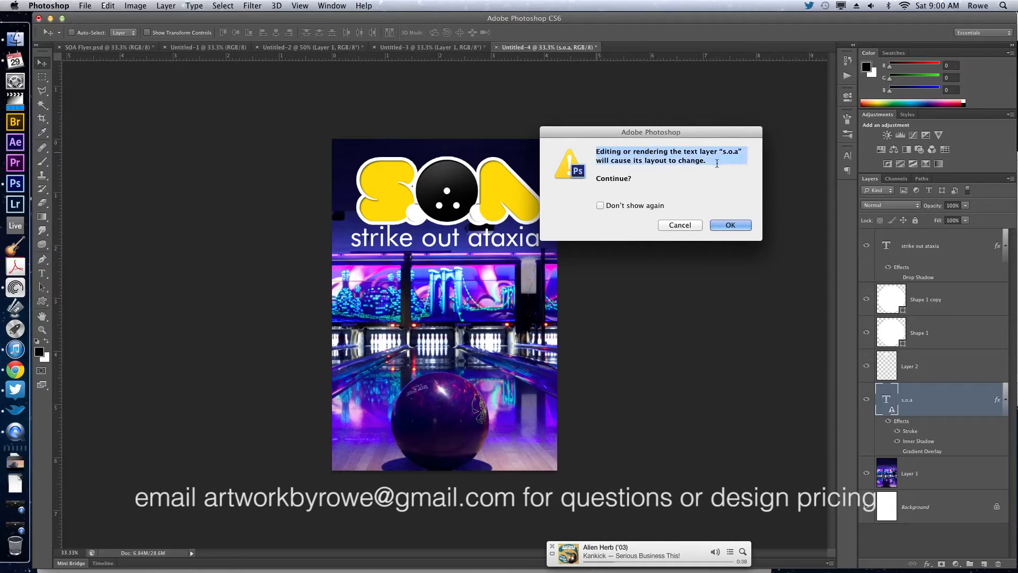
{"action": "double_click", "coordinate": [621, 180]}
{"action": "left_click", "coordinate": [628, 163]}
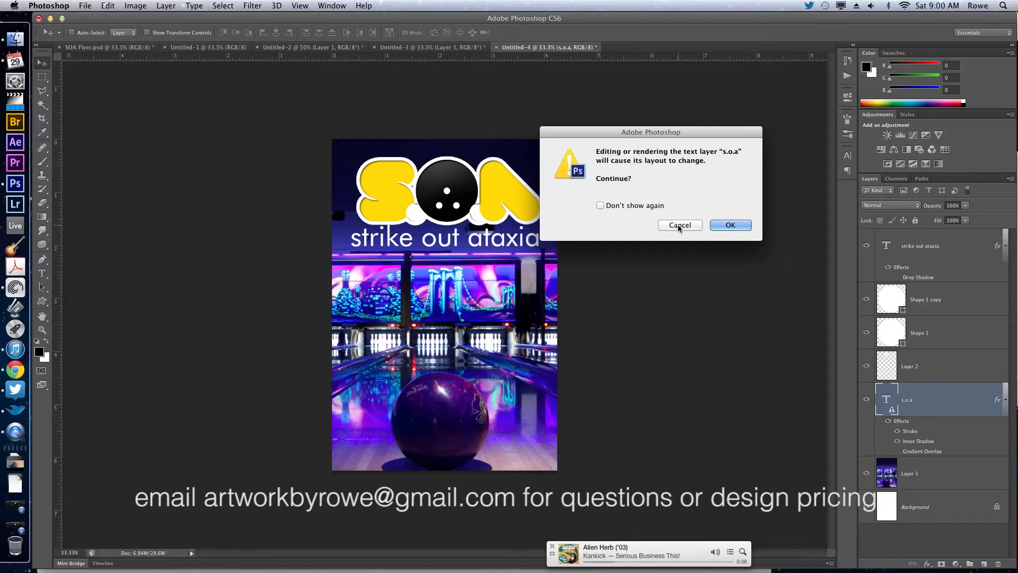
{"action": "left_click", "coordinate": [730, 225]}
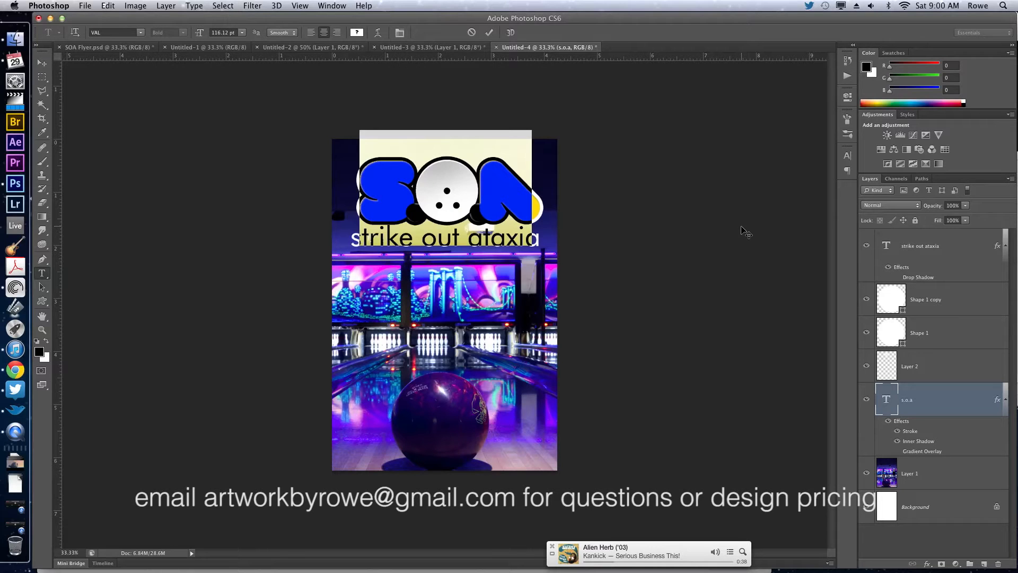
Recolor the letter A of the s.o.a text in dark purple 1b0a51, sampled from the bowling ball.
{"action": "left_click", "coordinate": [525, 190]}
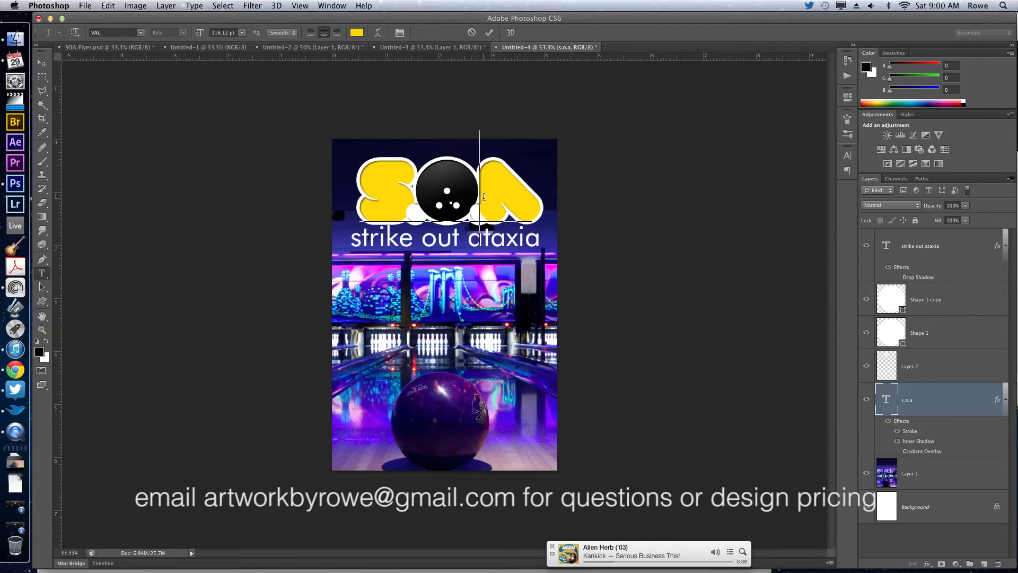
{"action": "key", "text": "shift+Left"}
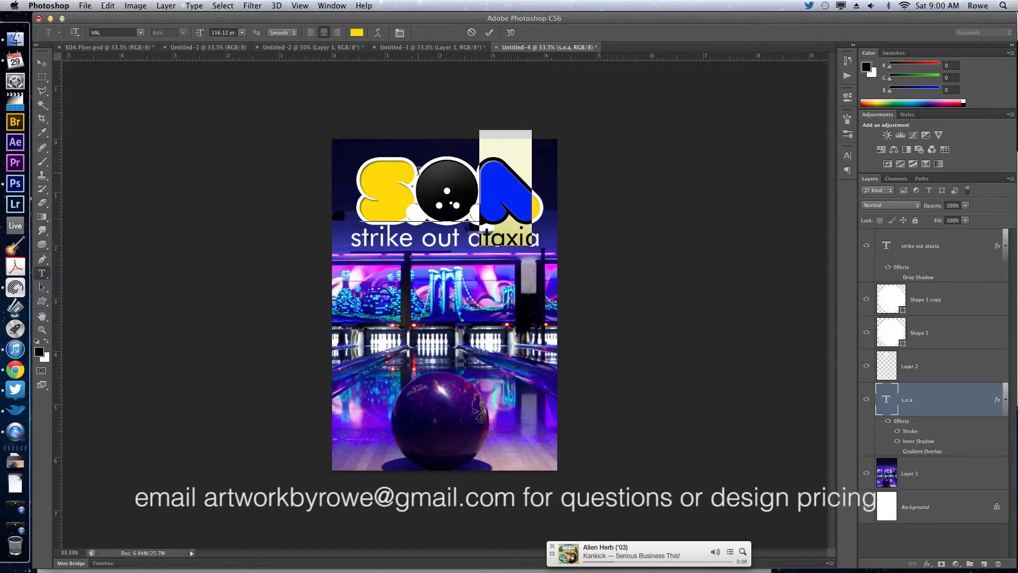
{"action": "left_click", "coordinate": [356, 32]}
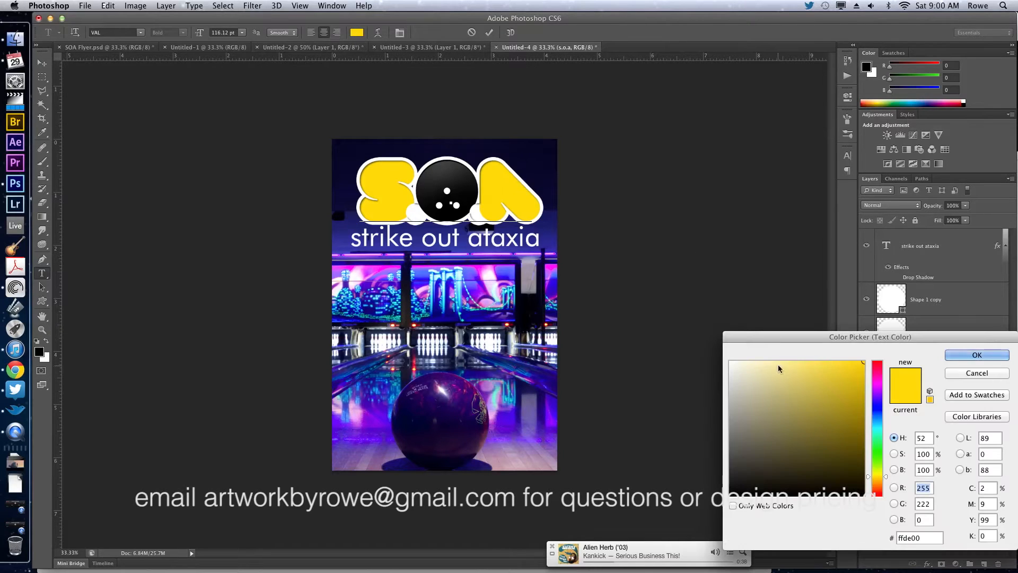
{"action": "left_click", "coordinate": [452, 416]}
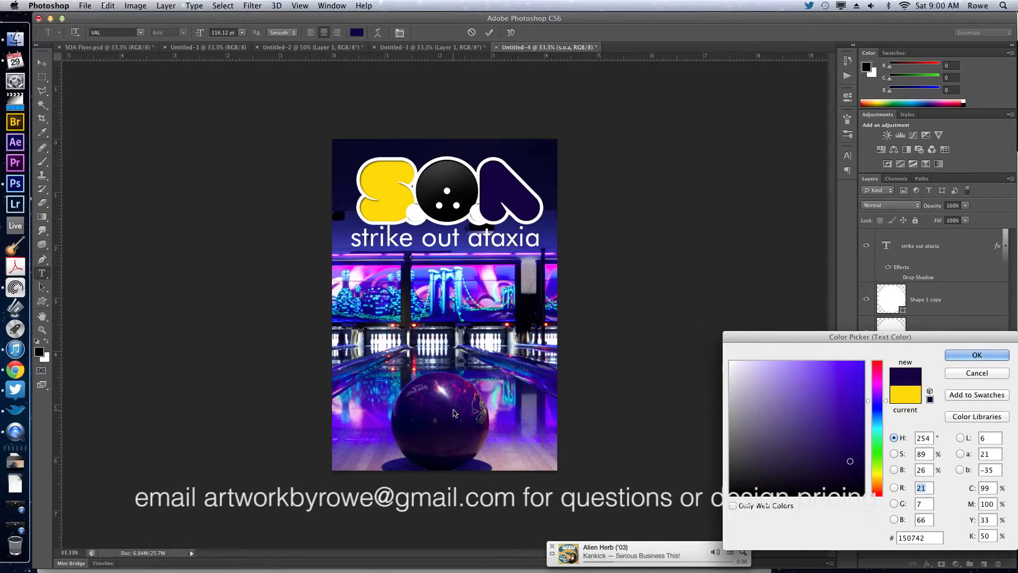
{"action": "left_click", "coordinate": [967, 355]}
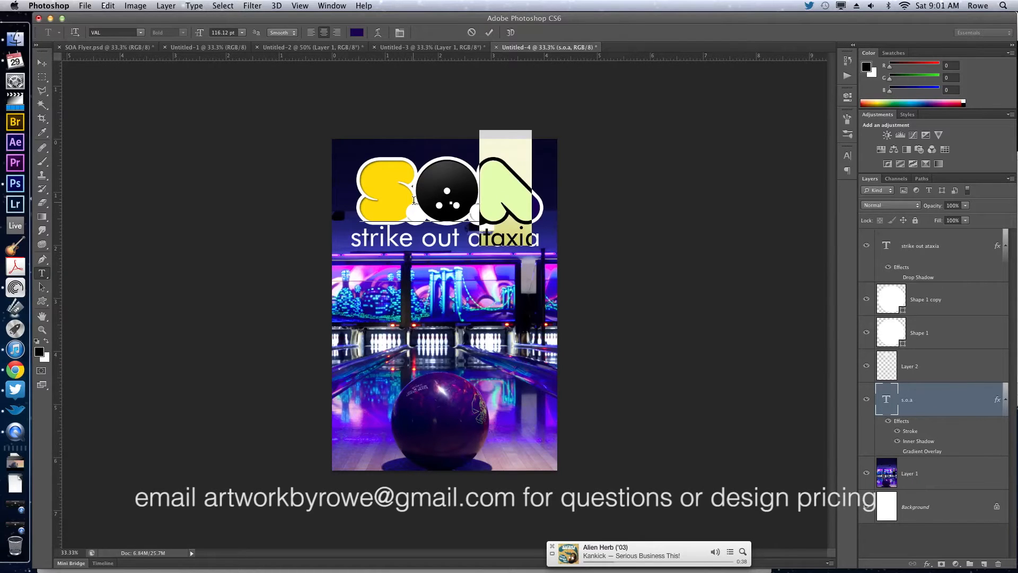
Recolor the letter S and the period after it in the same dark purple 1b0a51 and commit the text edit.
{"action": "left_click_drag", "start_coordinate": [413, 201], "coordinate": [330, 200]}
{"action": "left_click", "coordinate": [357, 33]}
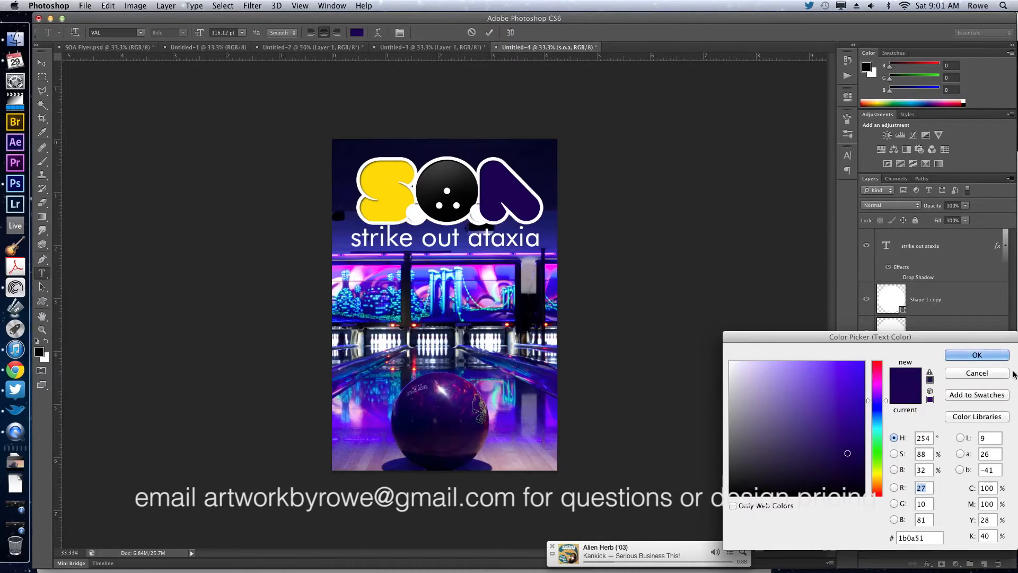
{"action": "left_click", "coordinate": [976, 355]}
{"action": "key", "text": "super+Return"}
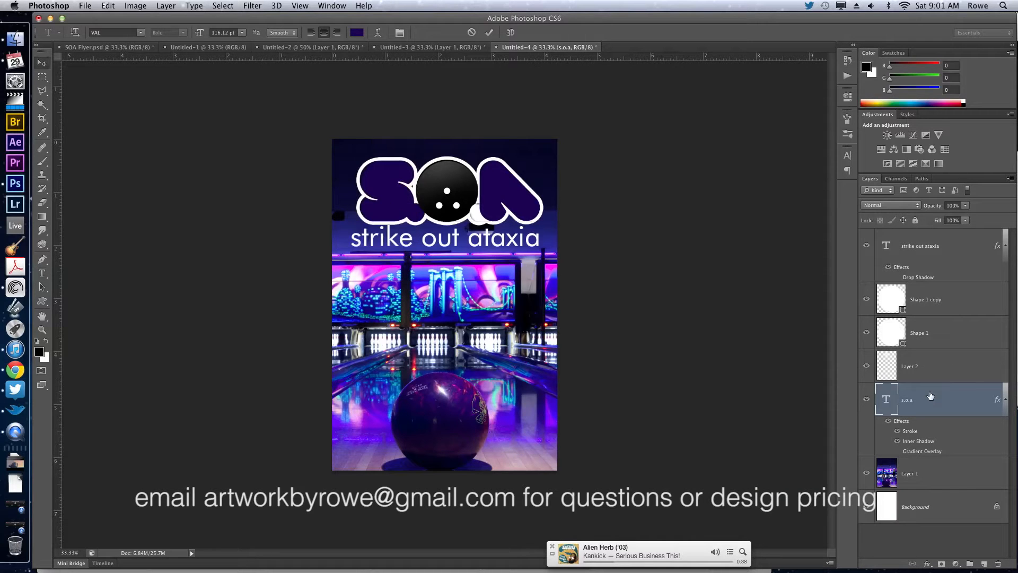
Make the period after the S white in the s.o.a text and commit the edit.
{"action": "key", "text": "t"}
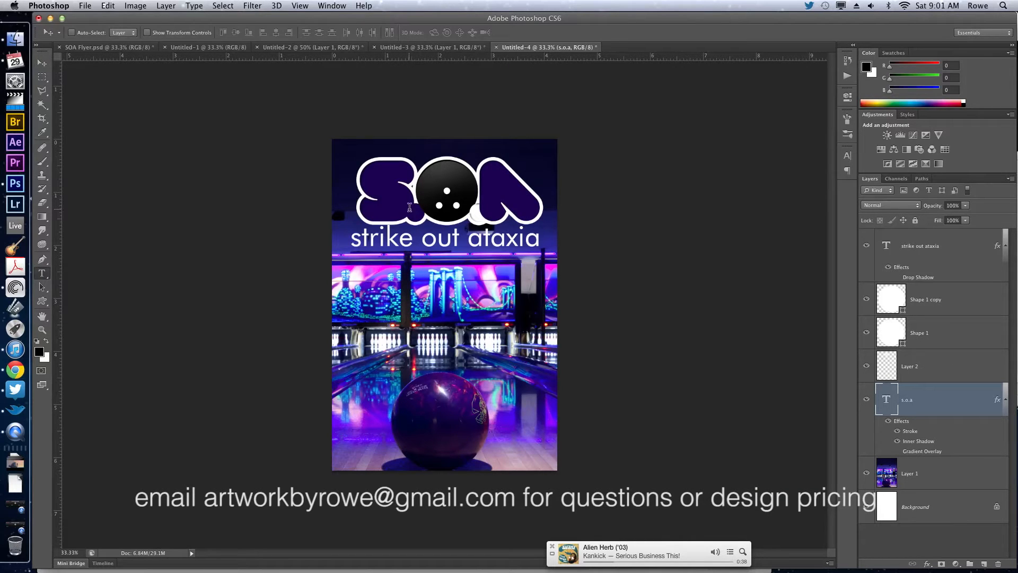
{"action": "double_click", "coordinate": [420, 206]}
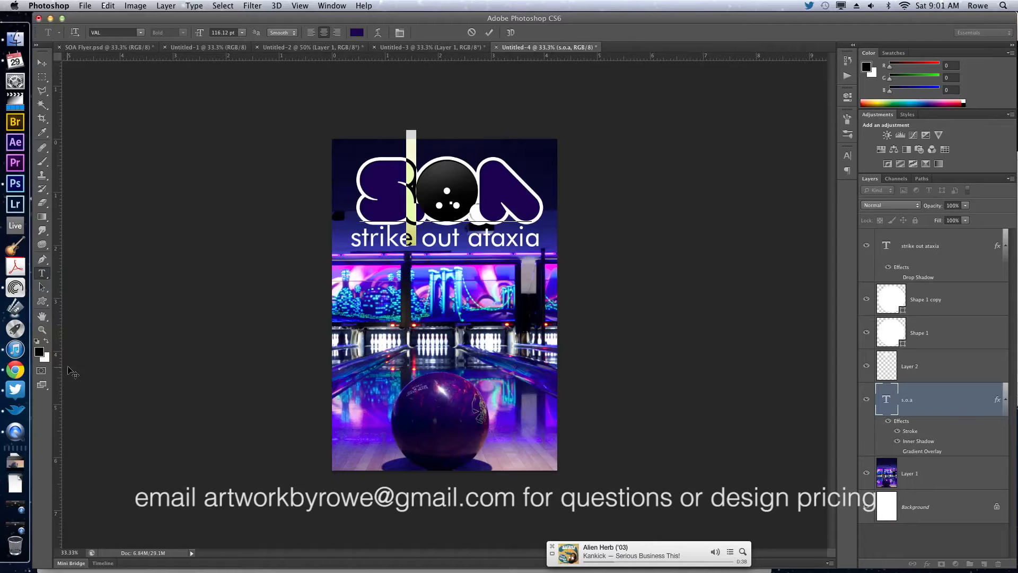
{"action": "left_click", "coordinate": [47, 341]}
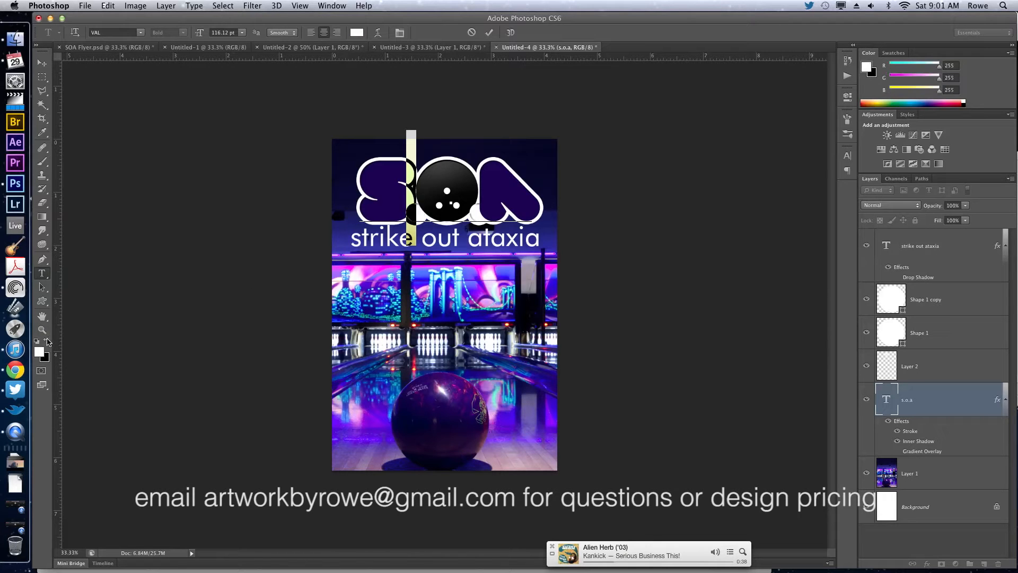
{"action": "key", "text": "super+Return"}
{"action": "key", "text": "v"}
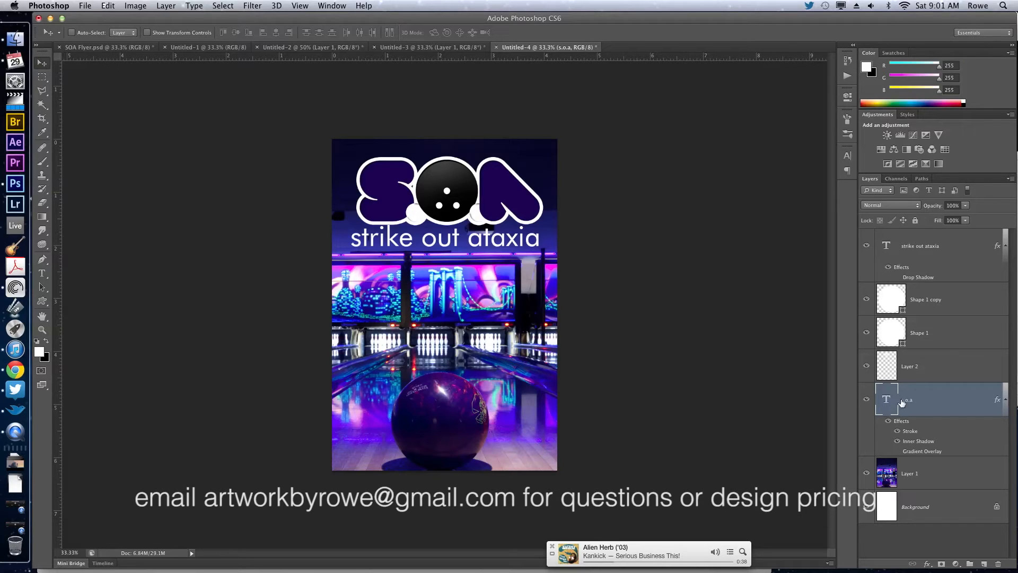
Try the s.o.a layer's Gradient Overlay with a 122% scale and the Overlay blend mode.
{"action": "left_click", "coordinate": [898, 452]}
{"action": "left_click", "coordinate": [898, 452]}
{"action": "left_click", "coordinate": [899, 452]}
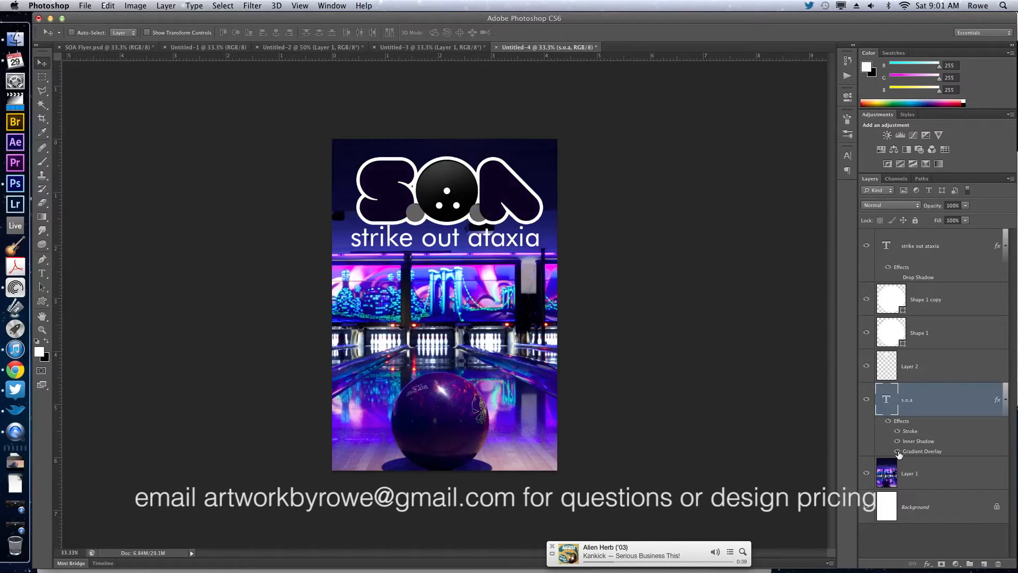
{"action": "double_click", "coordinate": [924, 451]}
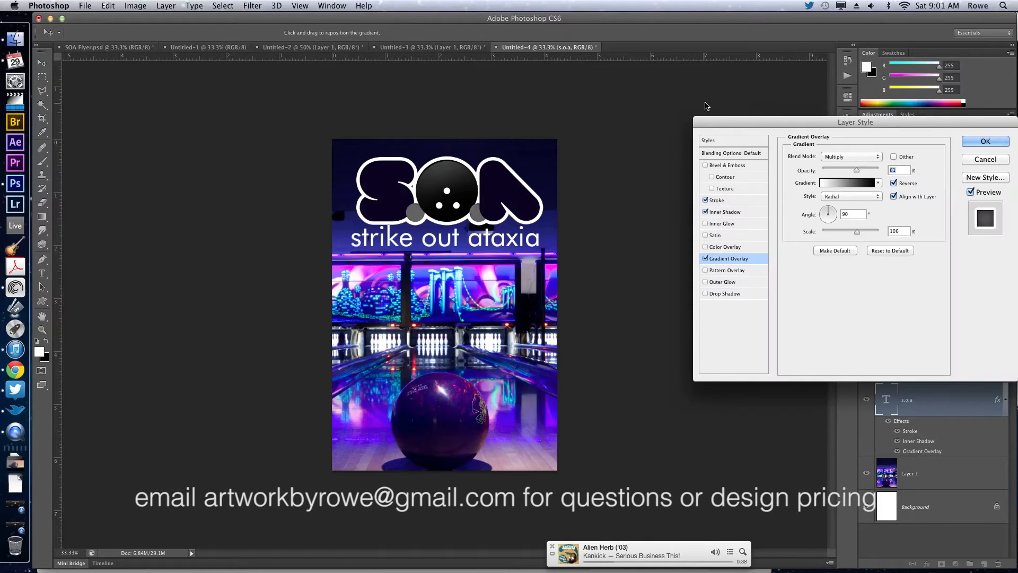
{"action": "left_click_drag", "start_coordinate": [821, 122], "coordinate": [650, 66]}
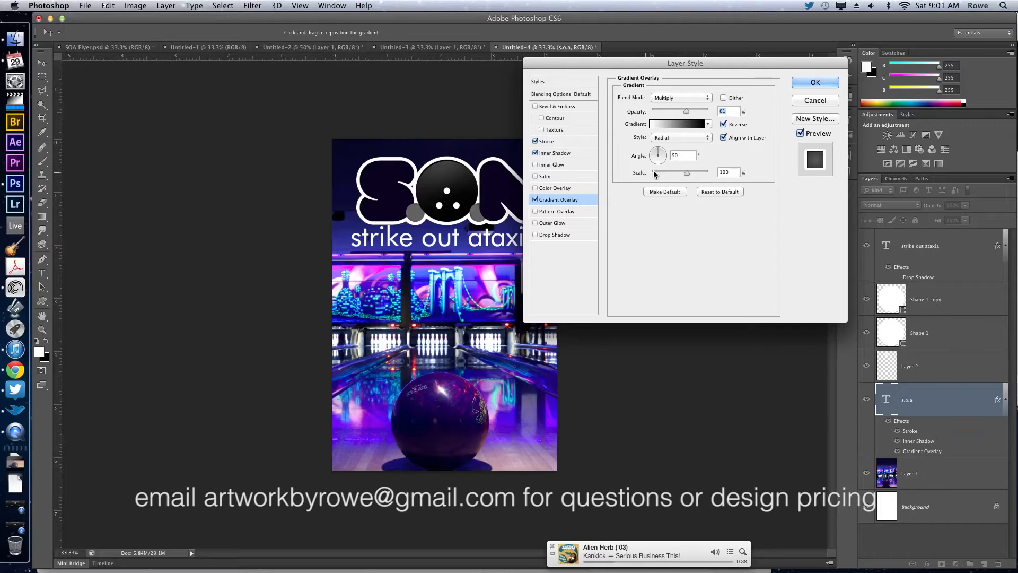
{"action": "mouse_move", "coordinate": [686, 177]}
{"action": "left_mouse_down"}
{"action": "mouse_move", "coordinate": [707, 176]}
{"action": "mouse_move", "coordinate": [697, 176]}
{"action": "left_mouse_up"}
{"action": "left_click", "coordinate": [667, 95]}
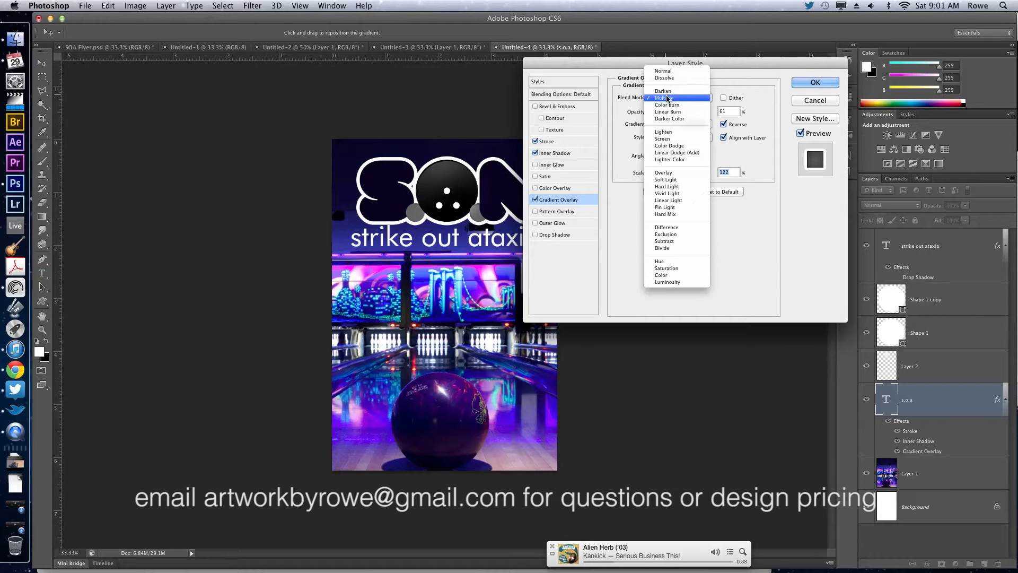
{"action": "left_click", "coordinate": [673, 175]}
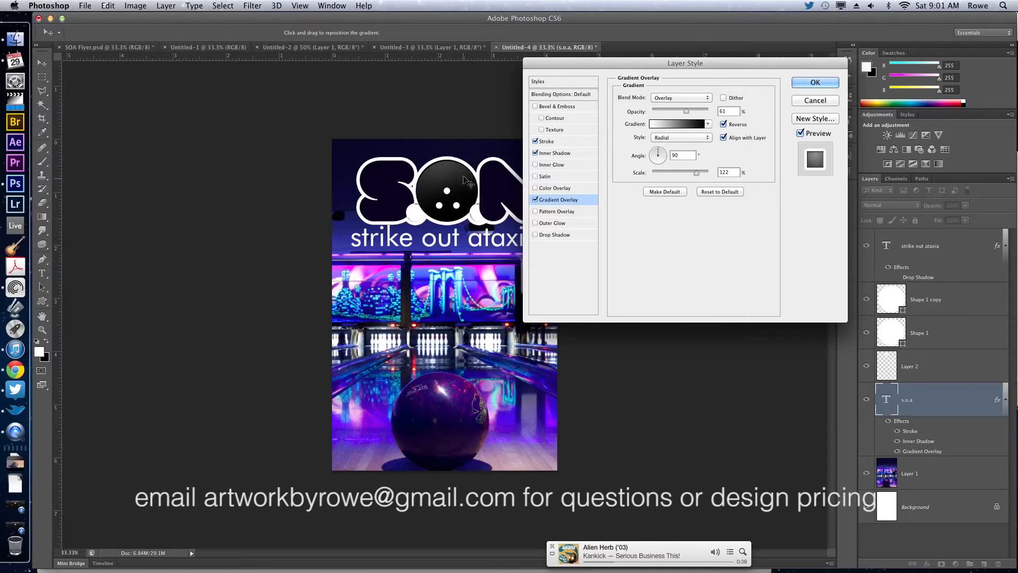
Try the gradient overlay at 58% opacity and 72% scale, compare the logo with and without it, and leave it turned off.
{"action": "mouse_move", "coordinate": [465, 198]}
{"action": "left_mouse_down"}
{"action": "mouse_move", "coordinate": [466, 275]}
{"action": "mouse_move", "coordinate": [459, 208]}
{"action": "left_mouse_up"}
{"action": "left_click", "coordinate": [672, 110]}
{"action": "mouse_move", "coordinate": [673, 111]}
{"action": "left_mouse_down"}
{"action": "mouse_move", "coordinate": [704, 111]}
{"action": "mouse_move", "coordinate": [688, 112]}
{"action": "left_mouse_up"}
{"action": "left_click", "coordinate": [683, 172]}
{"action": "left_click_drag", "start_coordinate": [386, 304], "coordinate": [386, 273]}
{"action": "left_click", "coordinate": [536, 201]}
{"action": "left_click", "coordinate": [535, 201]}
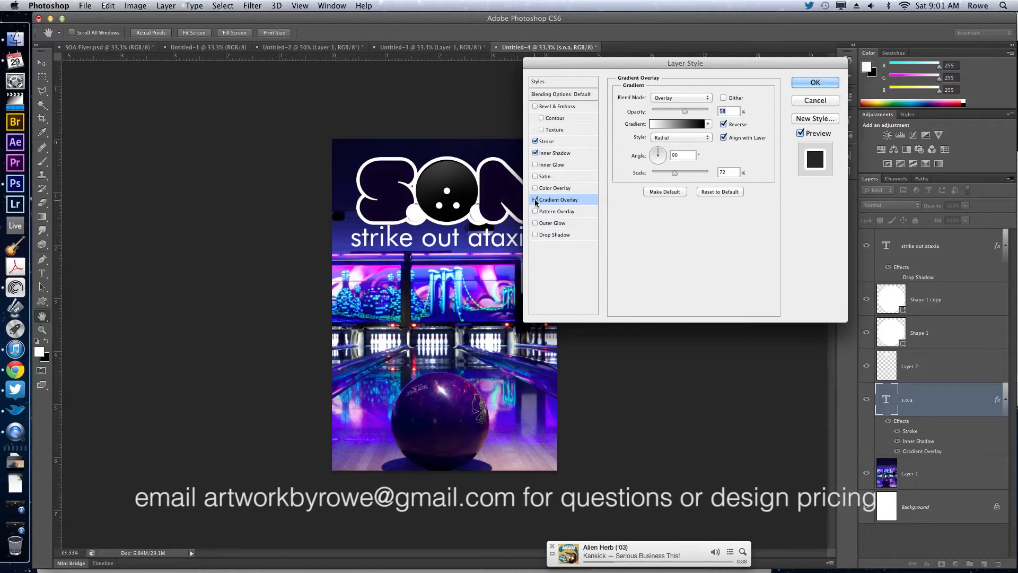
{"action": "left_click", "coordinate": [535, 201]}
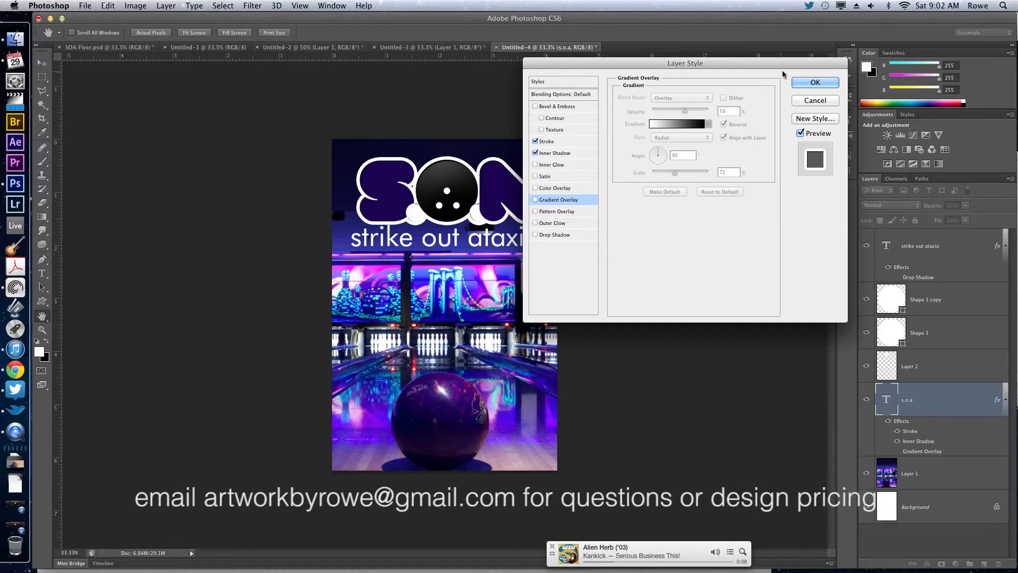
{"action": "left_click", "coordinate": [803, 84]}
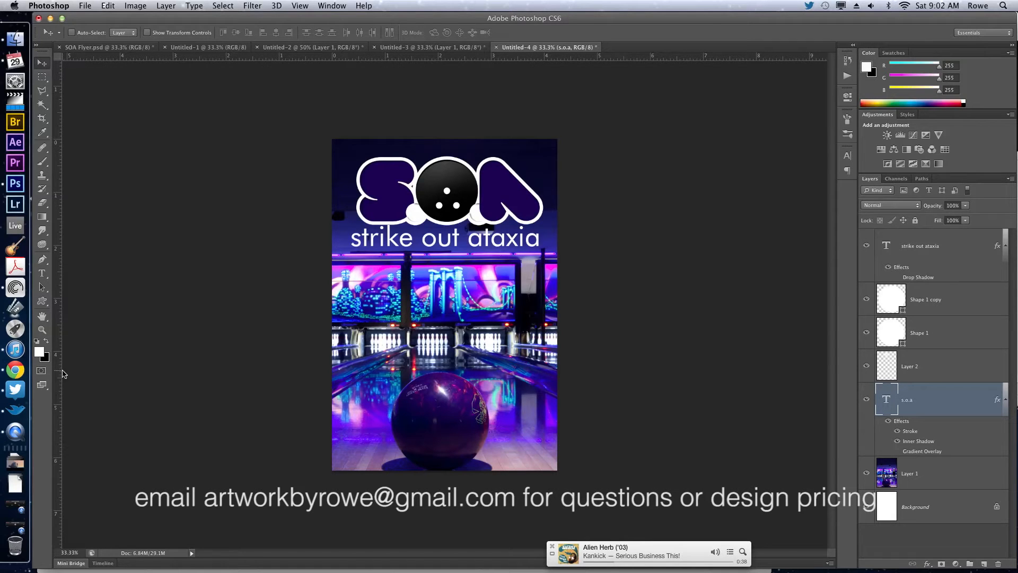
Switch to Chrome and copy the lines "3rd Annual" and "Celebrity Charity Bowling" from the Strike Out Flyer e-mail.
{"action": "left_click", "coordinate": [15, 370]}
{"action": "scroll", "coordinate": [304, 227], "scroll_direction": "up", "scroll_amount": 5}
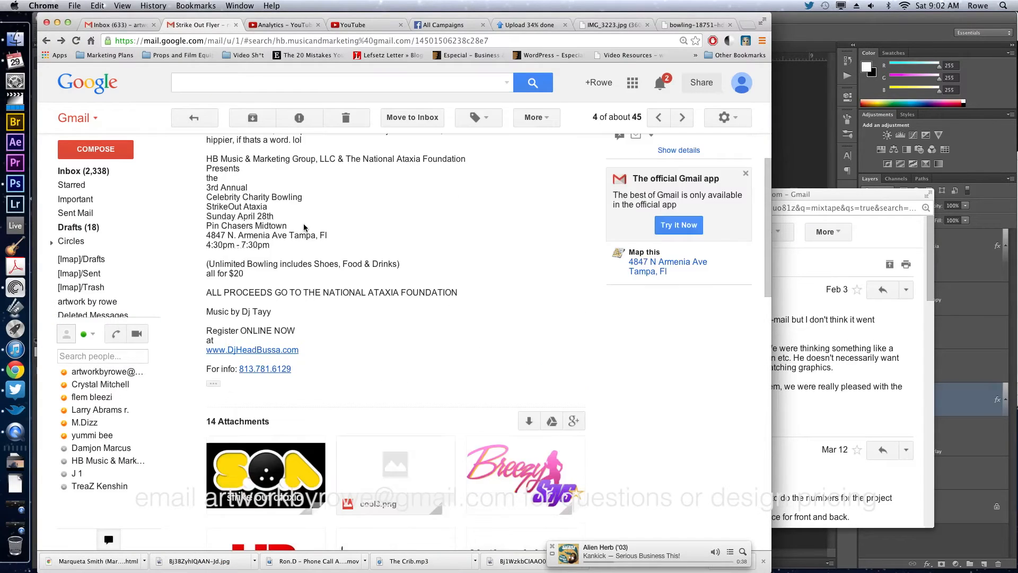
{"action": "left_click_drag", "start_coordinate": [207, 231], "coordinate": [334, 270]}
{"action": "left_click", "coordinate": [251, 247]}
{"action": "key", "text": "super+c"}
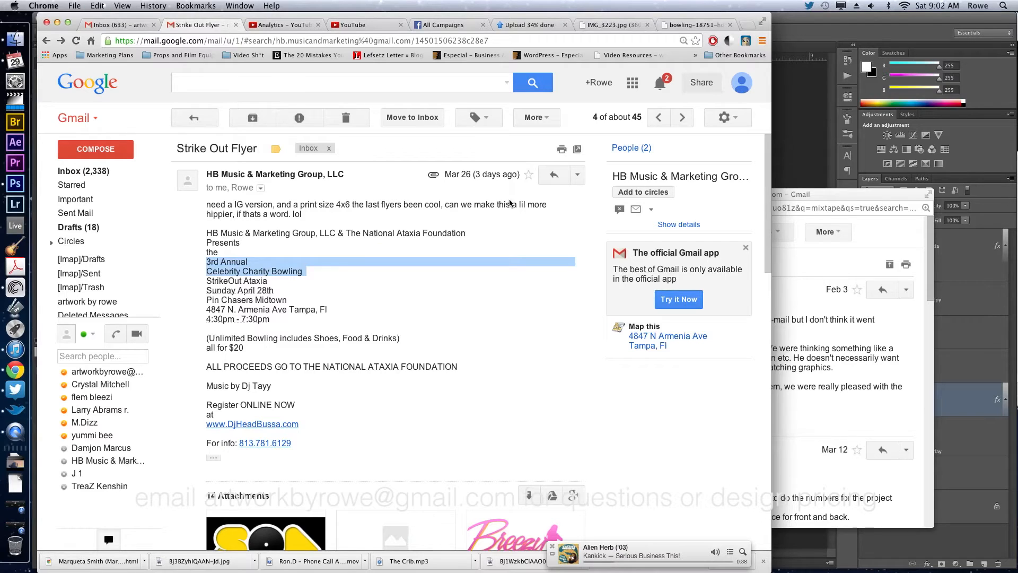
Return to Photoshop and paste the copied two lines as a new text layer across the middle of the flyer.
{"action": "key", "text": "super+Tab"}
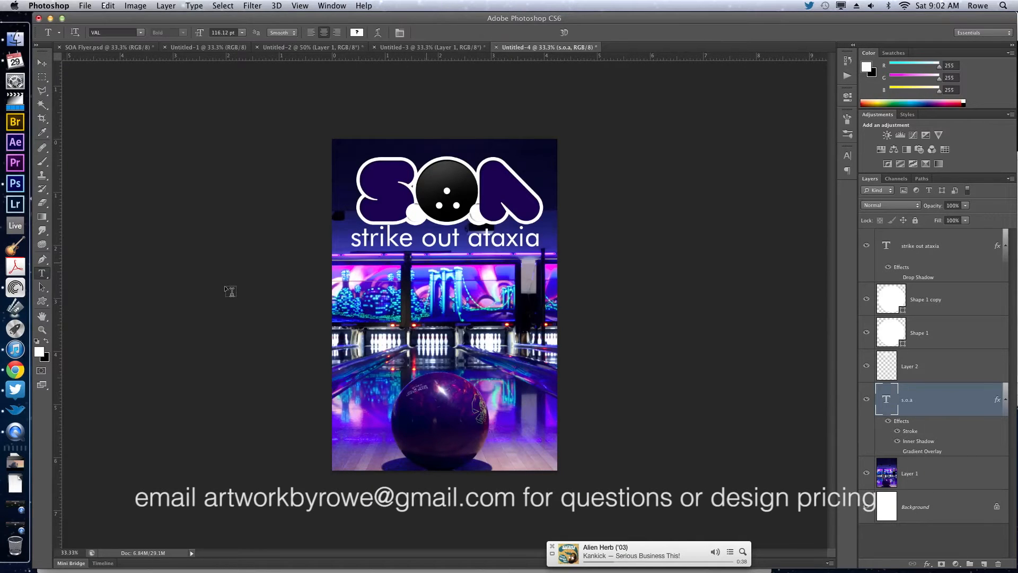
{"action": "left_click", "coordinate": [11, 372]}
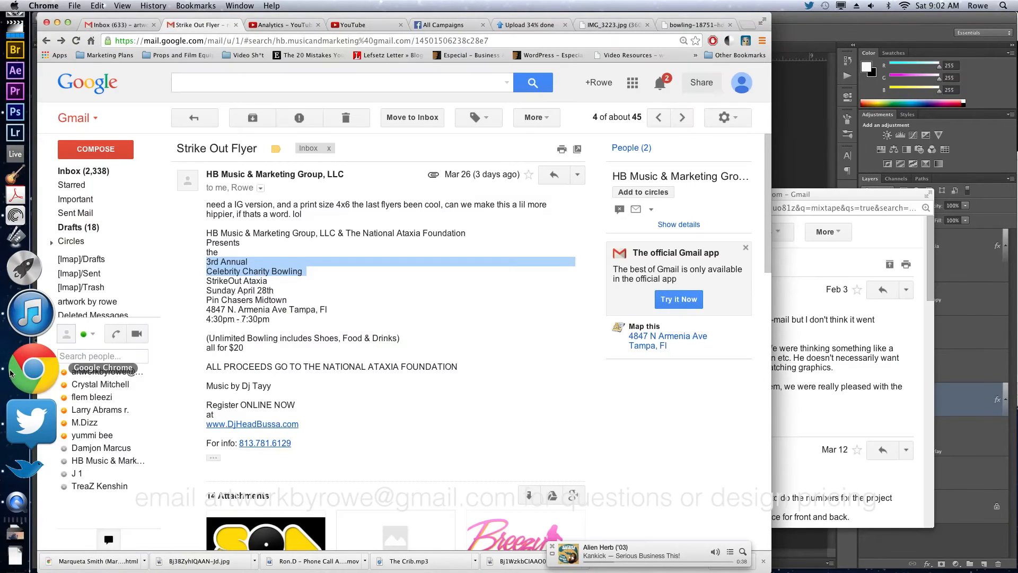
{"action": "left_click", "coordinate": [785, 112]}
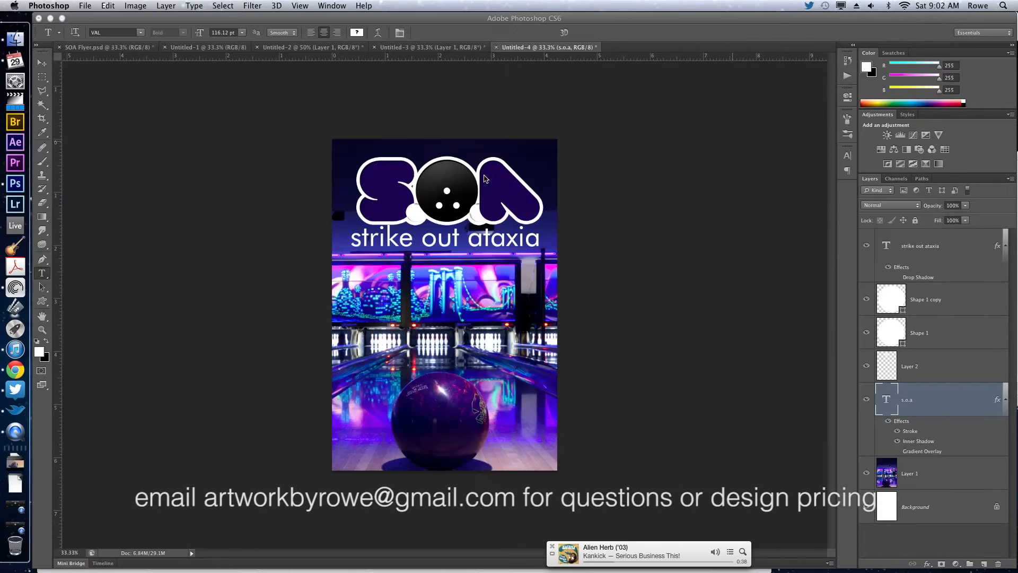
{"action": "left_click", "coordinate": [436, 300]}
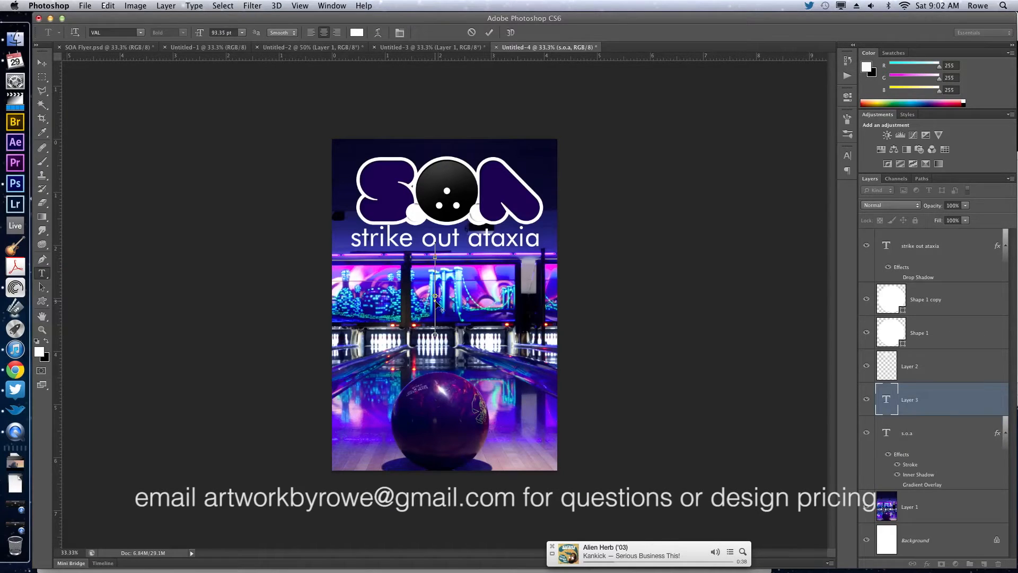
Change the font of the pasted text to Helvetica Neue in the 33 Thin style.
{"action": "left_click", "coordinate": [129, 33]}
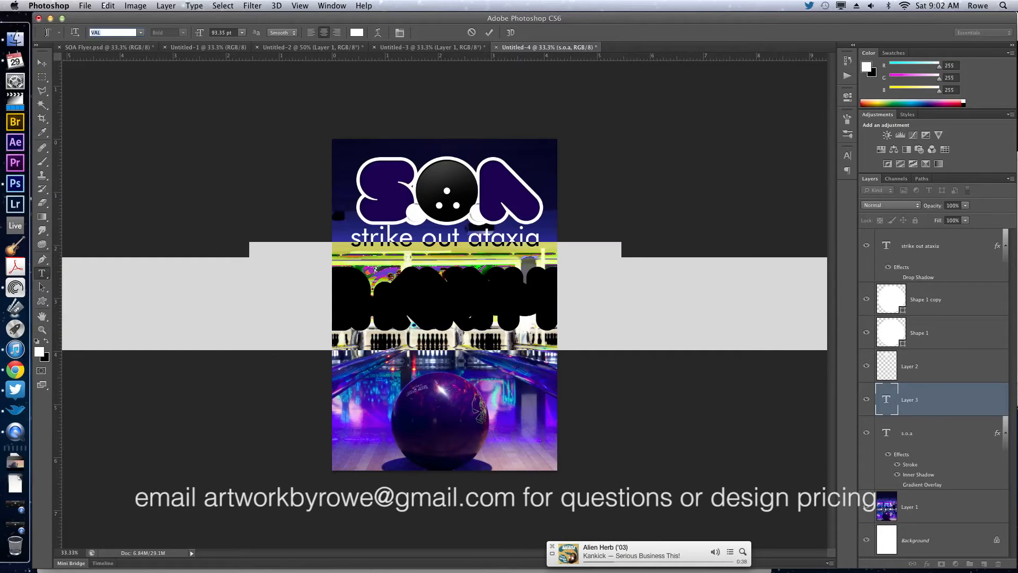
{"action": "key", "text": "BackSpace"}
{"action": "type", "text": "Helvetica"}
{"action": "key", "text": "Return"}
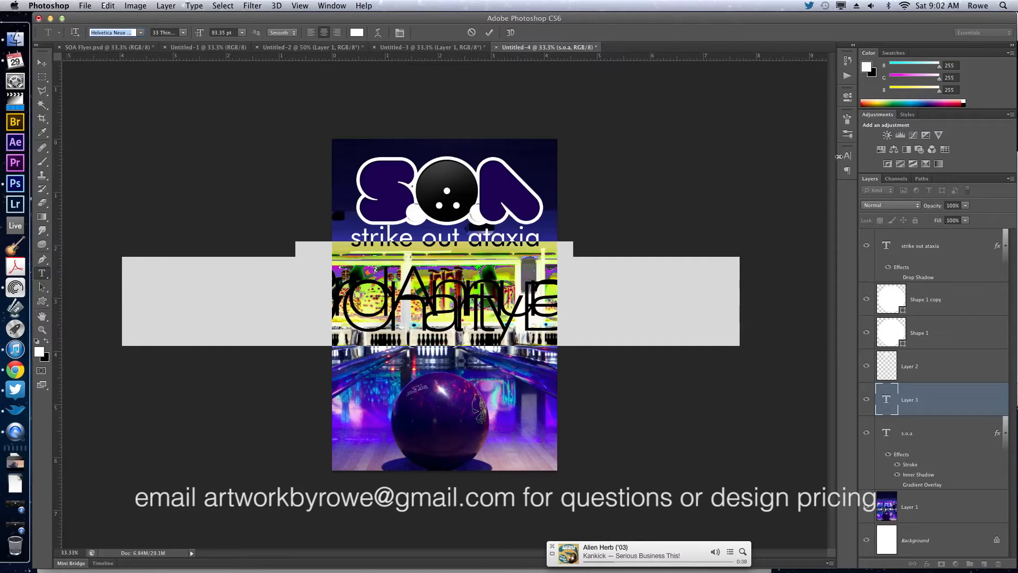
Set the pasted text's leading to 110.31 pt, its tracking to 0 and its size to 33.35 pt.
{"action": "mouse_move", "coordinate": [848, 156]}
{"action": "left_mouse_down"}
{"action": "mouse_move", "coordinate": [831, 166]}
{"action": "mouse_move", "coordinate": [847, 159]}
{"action": "left_mouse_up"}
{"action": "left_click", "coordinate": [848, 157]}
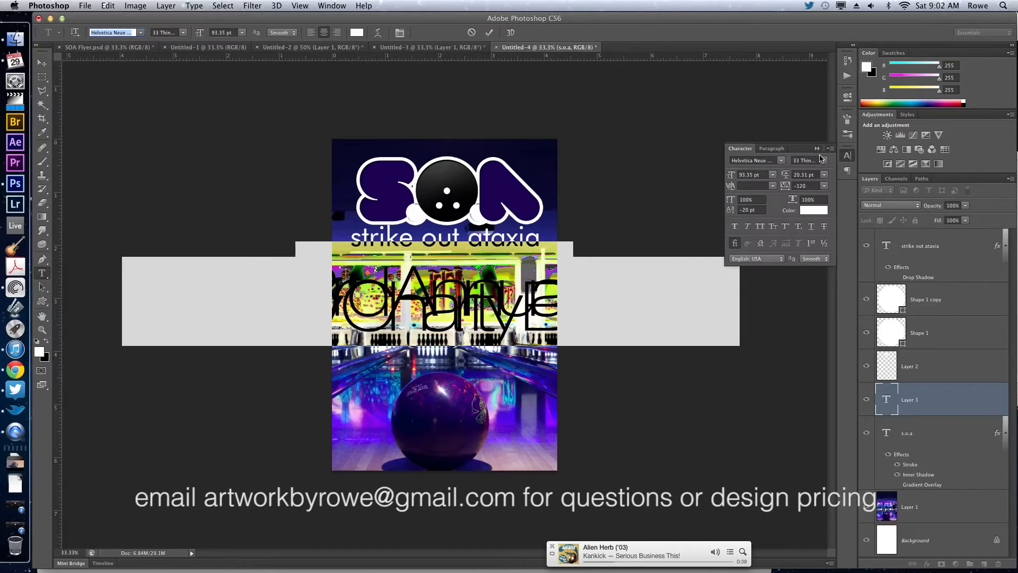
{"action": "left_click_drag", "start_coordinate": [786, 178], "coordinate": [833, 182]}
{"action": "left_click", "coordinate": [801, 185]}
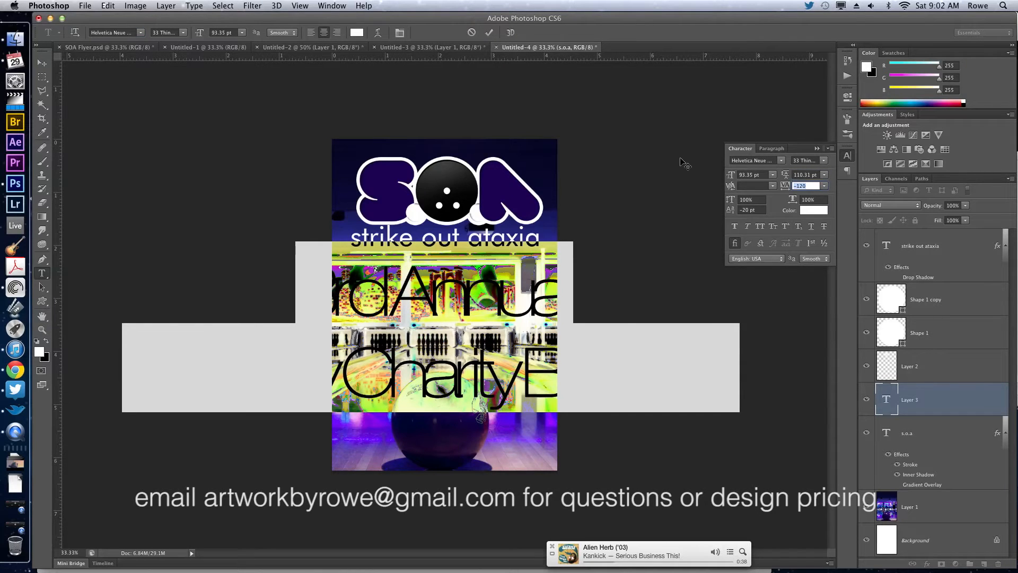
{"action": "type", "text": "0"}
{"action": "left_click_drag", "start_coordinate": [728, 176], "coordinate": [700, 180]}
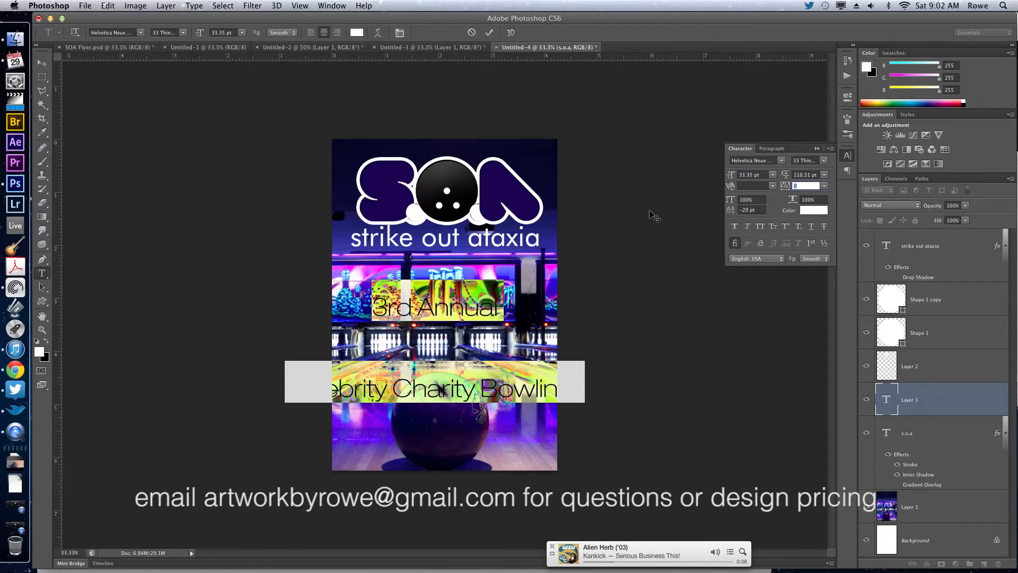
Cut the "3rd Annual" line out of the pasted text and commit the Celebrity Charity Bowling layer.
{"action": "left_click", "coordinate": [285, 379]}
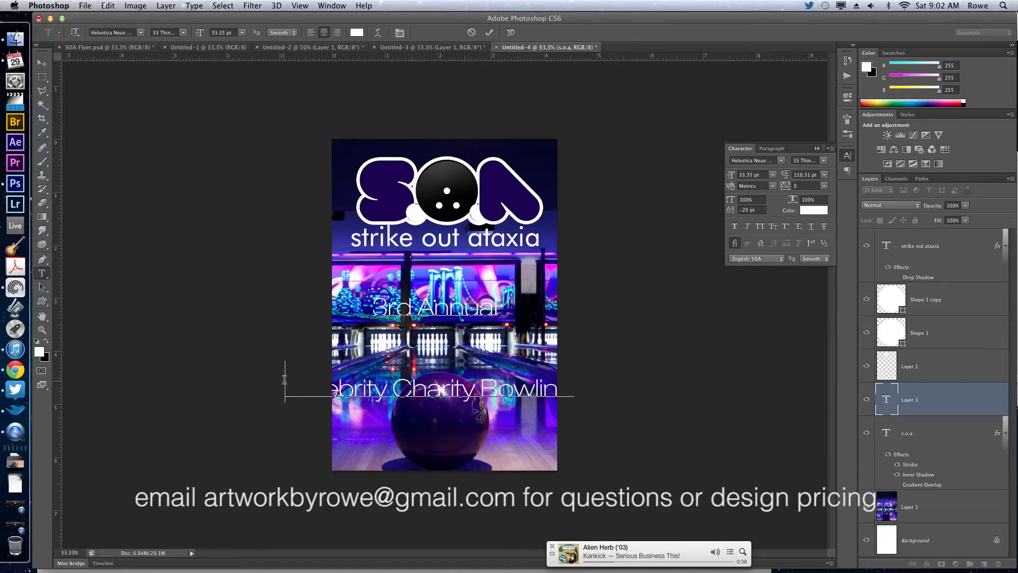
{"action": "triple_click", "coordinate": [475, 305]}
{"action": "key", "text": "super+x"}
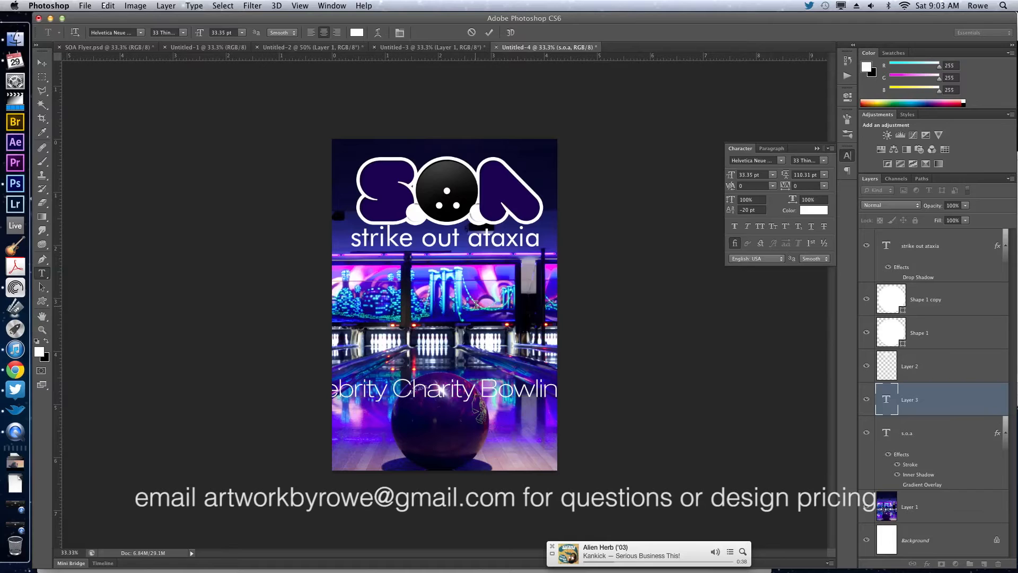
{"action": "key", "text": "super+Return"}
Paste "3rd Annual" as a separate text layer, size it to 16.35 pt and place it centered just above the S.O.A logo.
{"action": "left_click", "coordinate": [466, 150]}
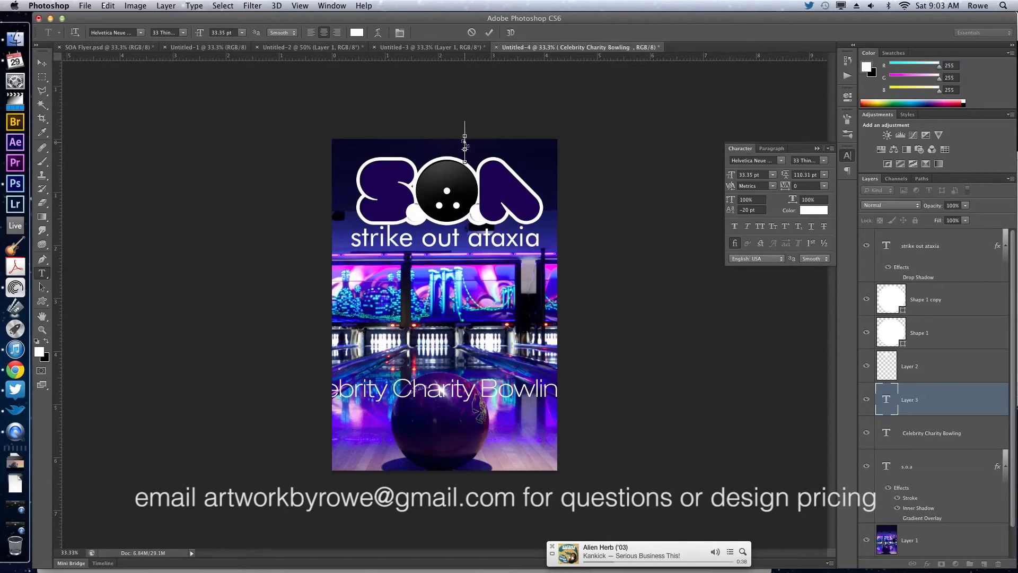
{"action": "key", "text": "super+v"}
{"action": "left_click_drag", "start_coordinate": [499, 196], "coordinate": [477, 203]}
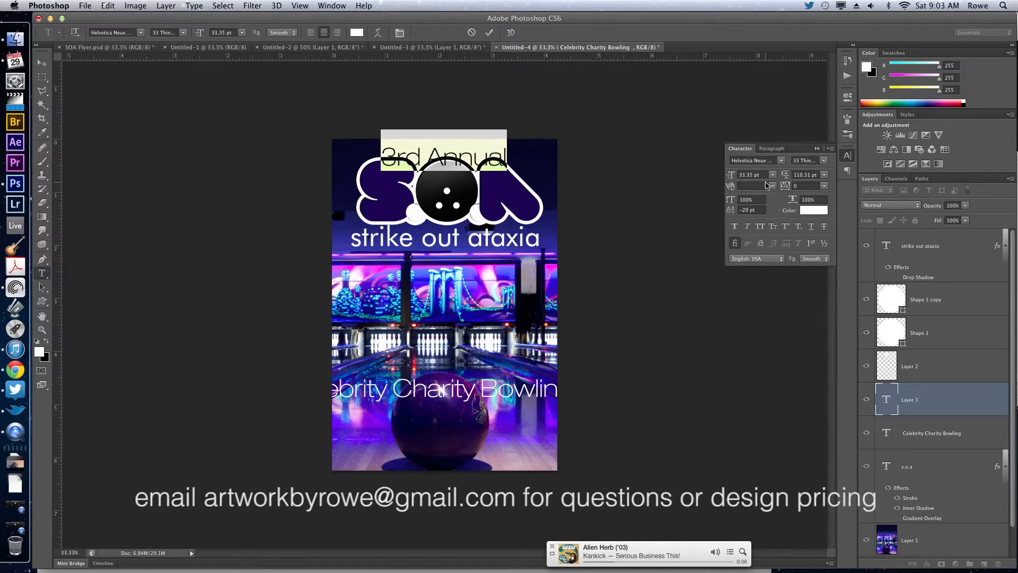
{"action": "left_click_drag", "start_coordinate": [732, 176], "coordinate": [695, 190]}
{"action": "left_click_drag", "start_coordinate": [614, 250], "coordinate": [620, 242]}
{"action": "key", "text": "super+Return"}
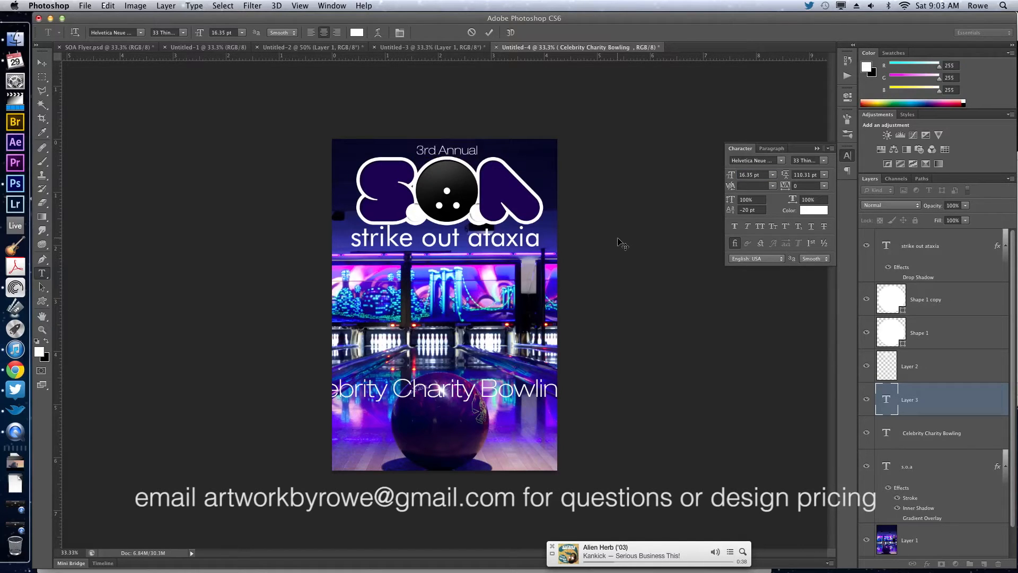
{"action": "key", "text": "v"}
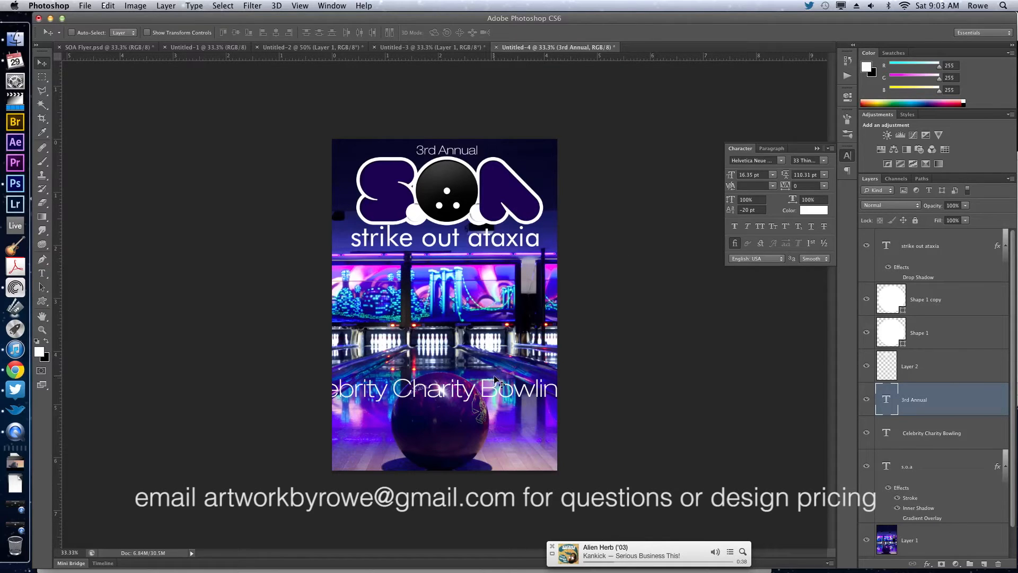
Set the Celebrity Charity Bowling text to 18.35 pt, move it directly below the strike out ataxia subtitle and commit it.
{"action": "key", "text": "t"}
{"action": "left_click", "coordinate": [501, 381]}
{"action": "double_click", "coordinate": [501, 381]}
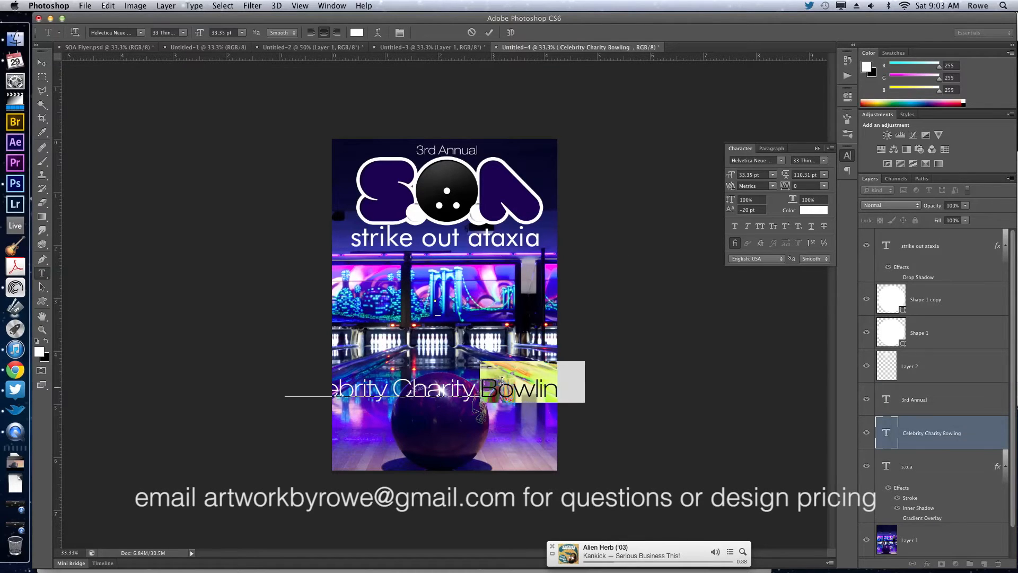
{"action": "key", "text": "super+a"}
{"action": "left_click_drag", "start_coordinate": [732, 176], "coordinate": [724, 176]}
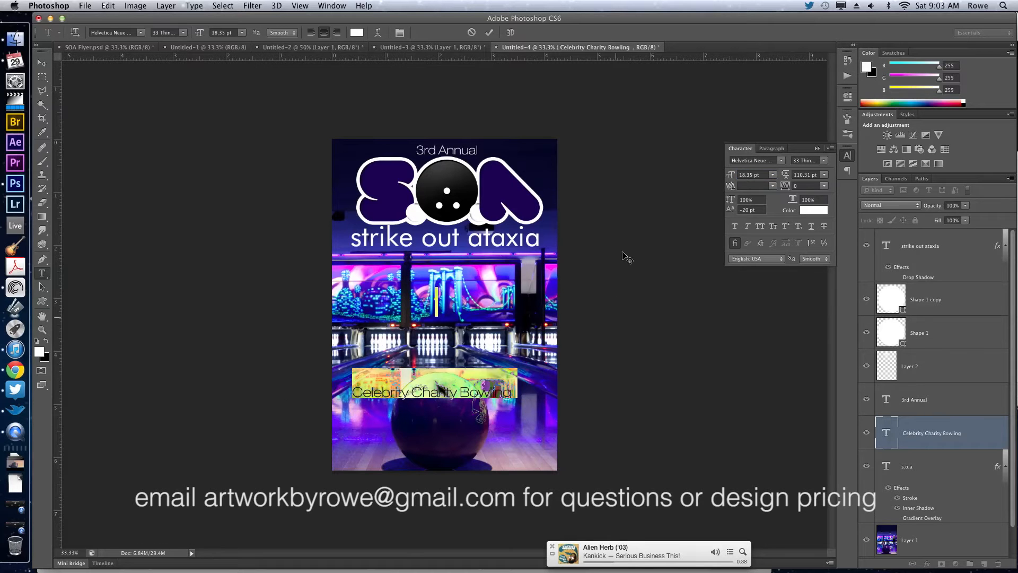
{"action": "left_click_drag", "start_coordinate": [623, 253], "coordinate": [633, 188]}
{"action": "left_click", "coordinate": [35, 370]}
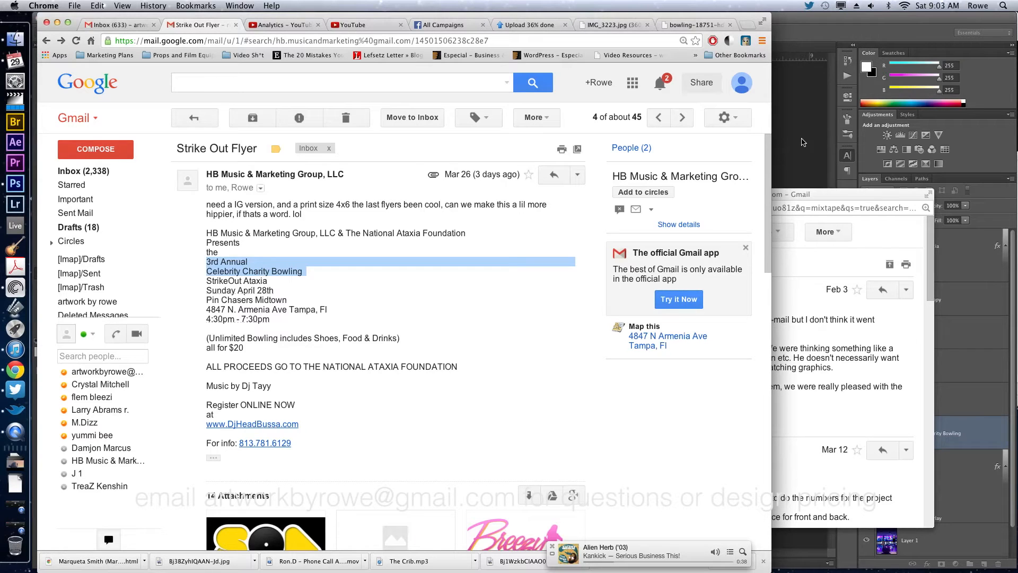
{"action": "left_click", "coordinate": [804, 142]}
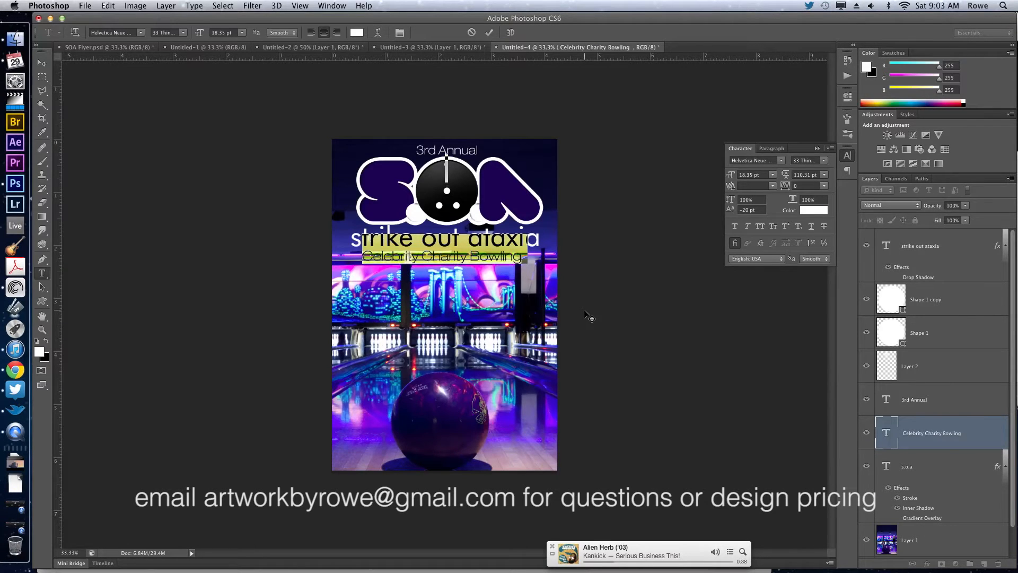
{"action": "key", "text": "super+Return"}
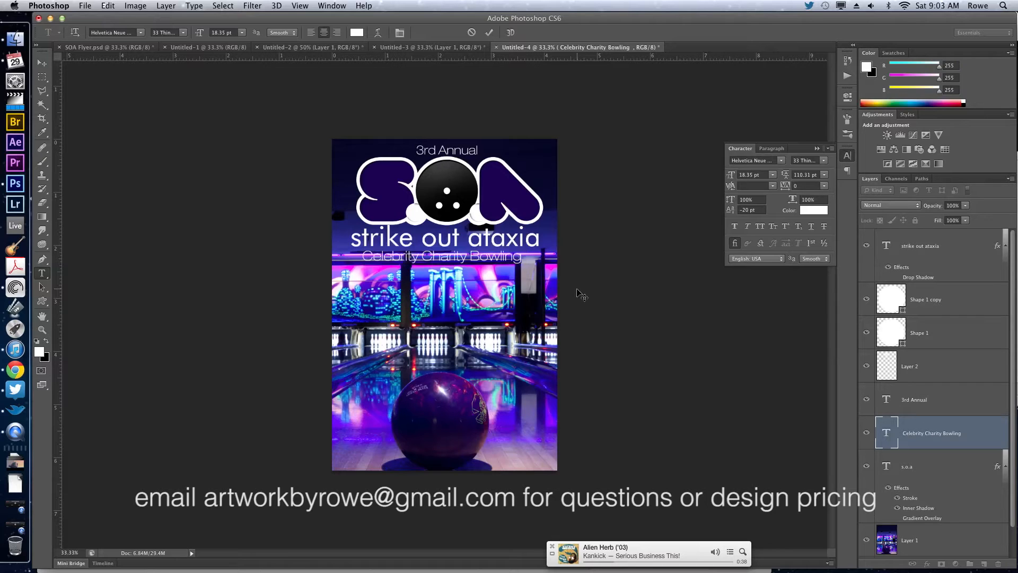
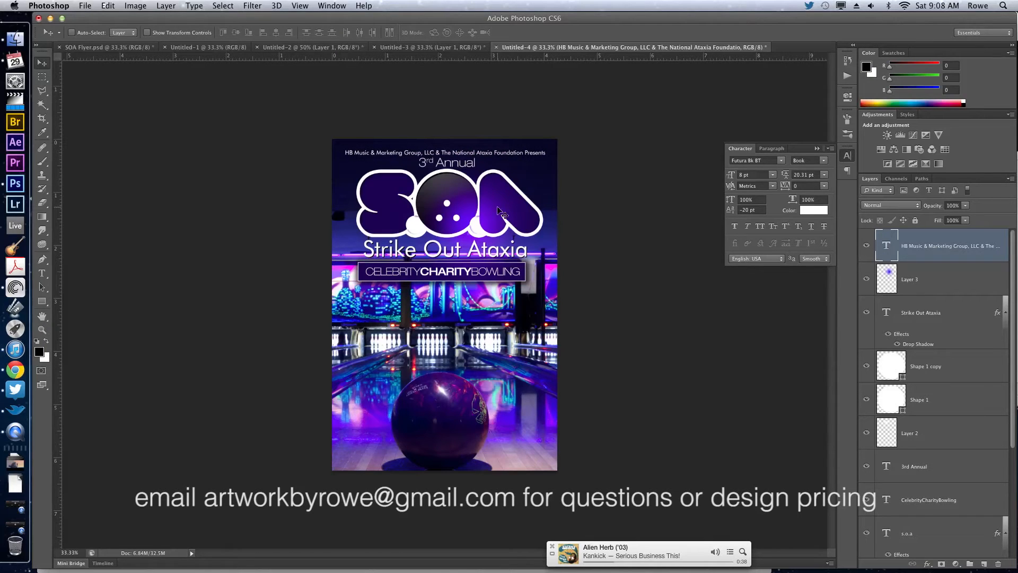
Select the layers from Layer 3 down to the s.o.a text and try nudging them down together.
{"action": "left_click", "coordinate": [952, 280]}
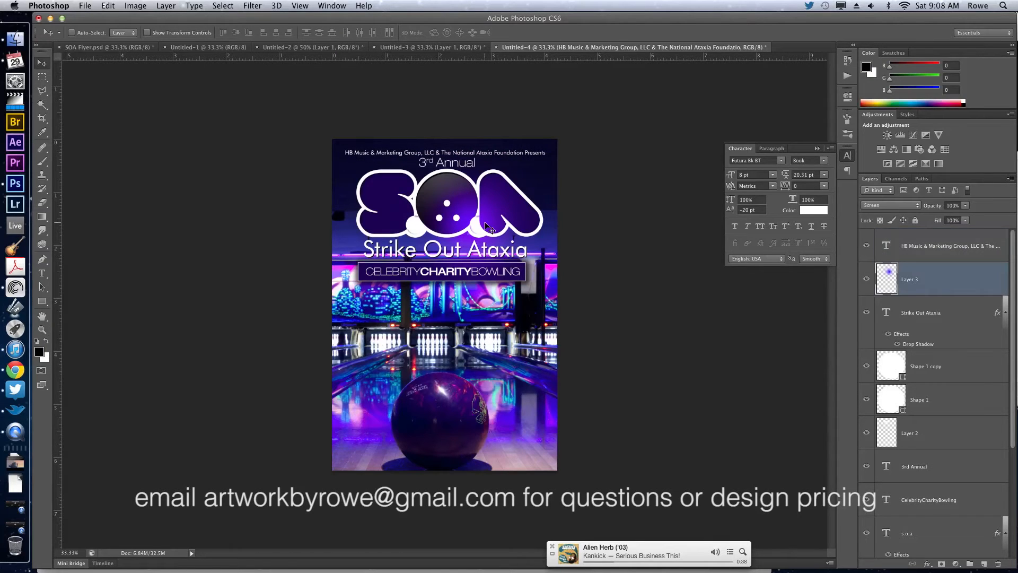
{"action": "left_click", "coordinate": [950, 316], "text": "shift"}
{"action": "left_click", "coordinate": [935, 378], "text": "shift"}
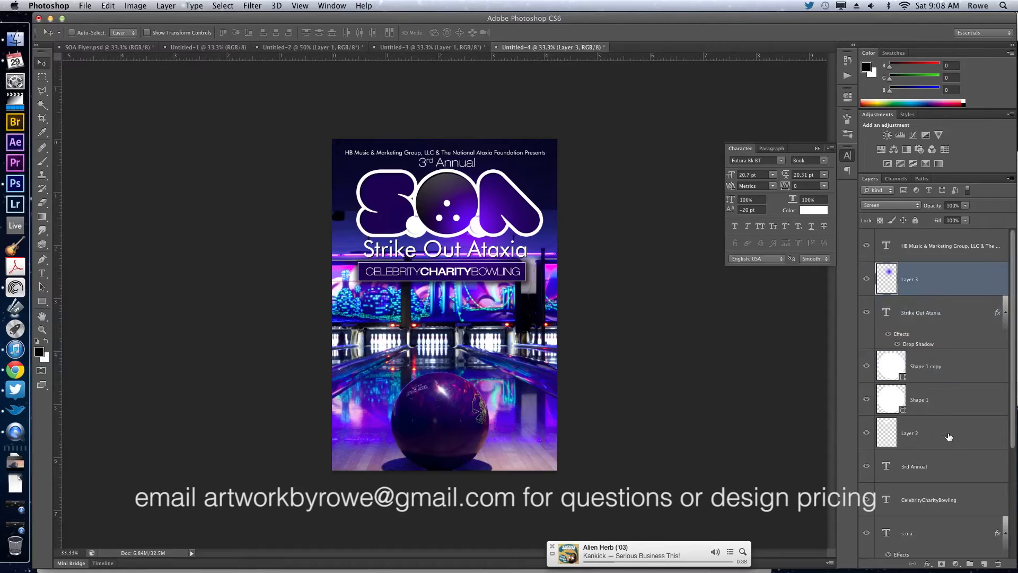
{"action": "scroll", "coordinate": [949, 437], "scroll_direction": "down", "scroll_amount": 3}
{"action": "left_click", "coordinate": [942, 459], "text": "shift"}
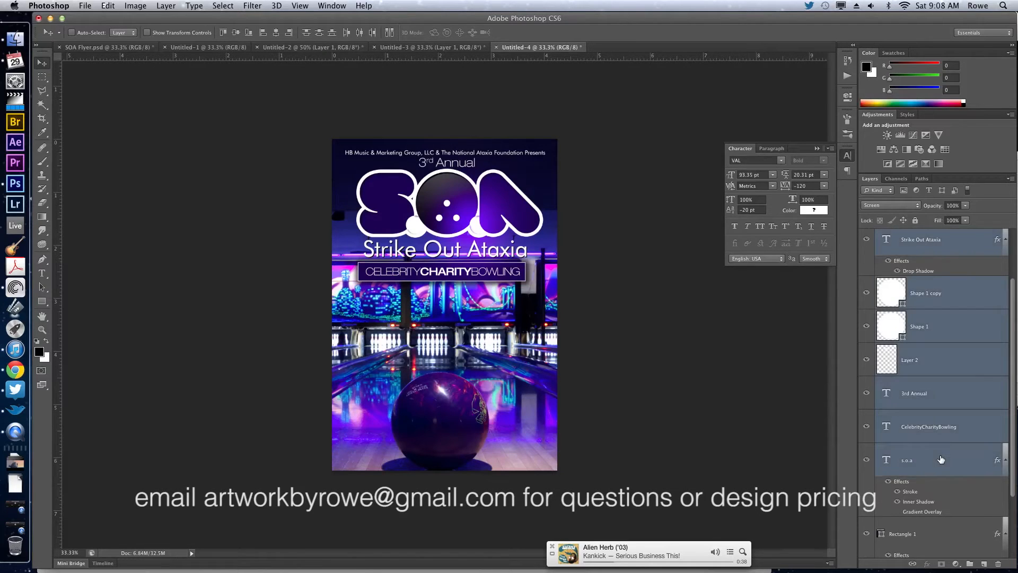
{"action": "scroll", "coordinate": [941, 459], "scroll_direction": "up", "scroll_amount": 2}
{"action": "key", "text": "shift+Down"}
{"action": "key", "text": "shift+Down"}
{"action": "key", "text": "shift+Down"}
{"action": "key", "text": "shift+Down"}
{"action": "key", "text": "shift+Down"}
{"action": "key", "text": "super+z"}
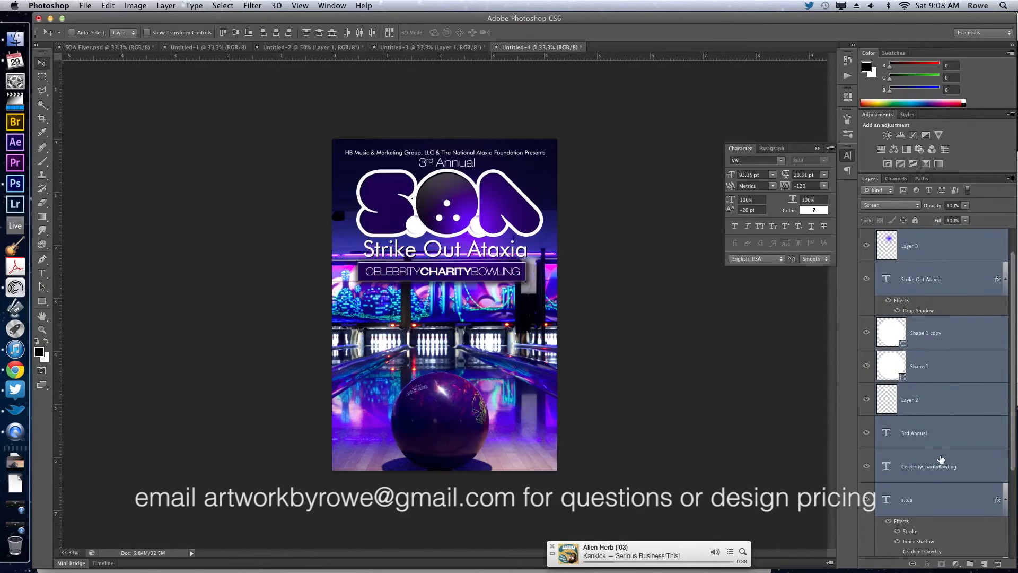
Include the Rectangle 1 banner in the selection and shift the whole title group slightly down, away from the presenter line.
{"action": "scroll", "coordinate": [950, 476], "scroll_direction": "down", "scroll_amount": 5}
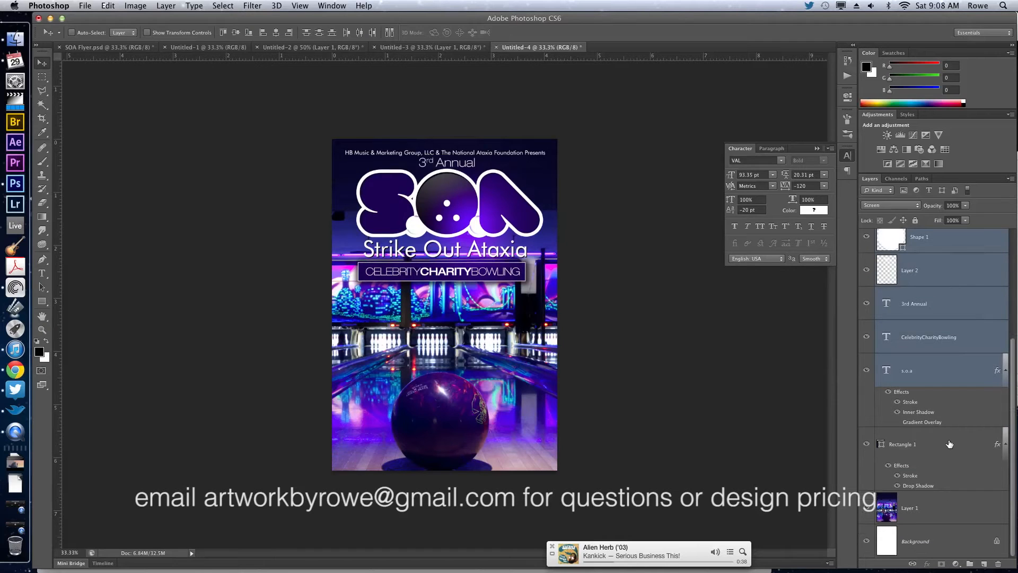
{"action": "scroll", "coordinate": [950, 444], "scroll_direction": "up", "scroll_amount": 4}
{"action": "key", "text": "shift+Down"}
{"action": "key", "text": "shift+Down"}
{"action": "key", "text": "shift+Down"}
{"action": "key", "text": "shift+Down"}
{"action": "key", "text": "shift+Down"}
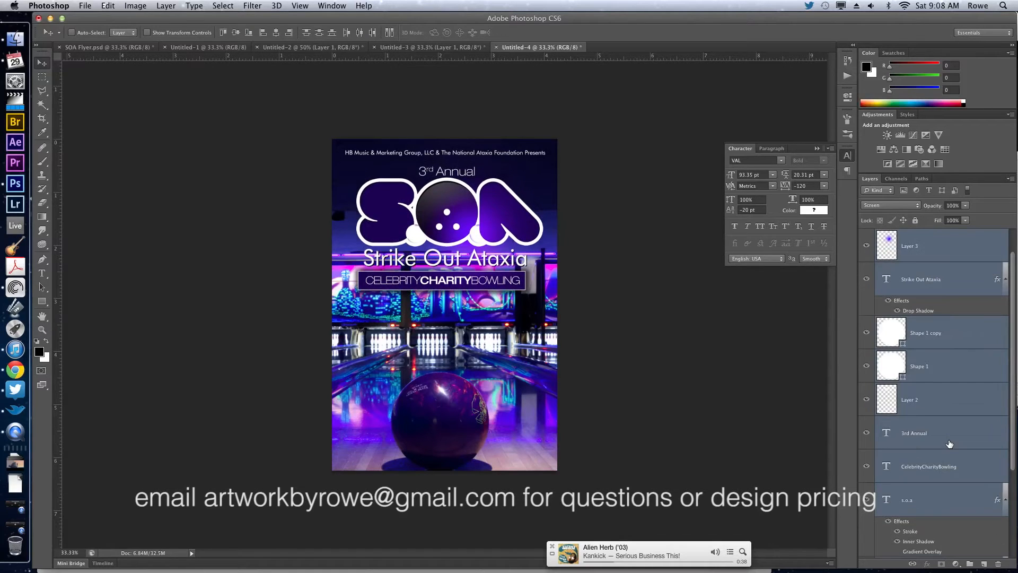
{"action": "key", "text": "shift+Up"}
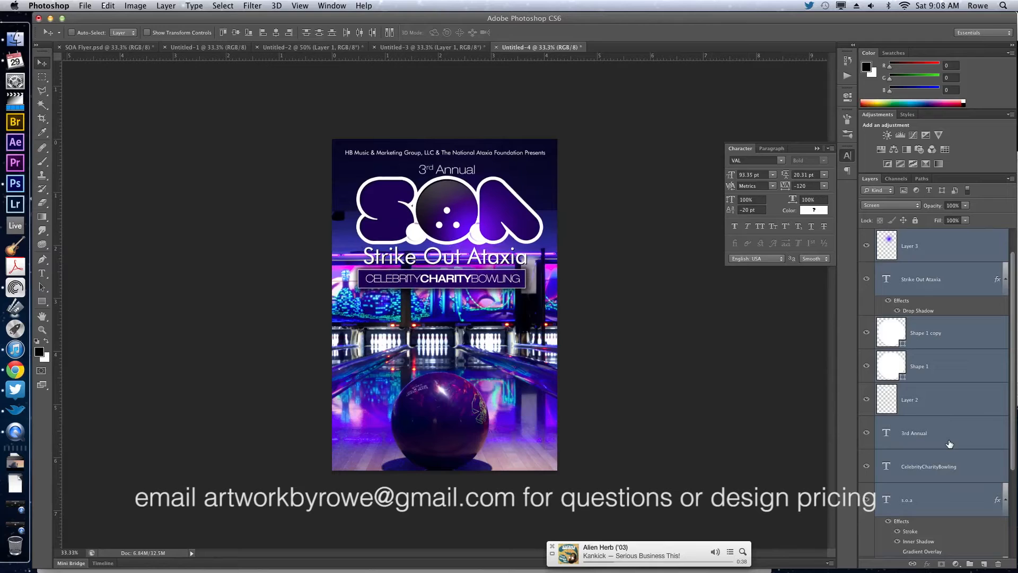
Nudge the HB Music & Marketing presenter line down to just inside the upper margin guide, showing the guides only while positioning it.
{"action": "left_click", "coordinate": [540, 150], "text": "super"}
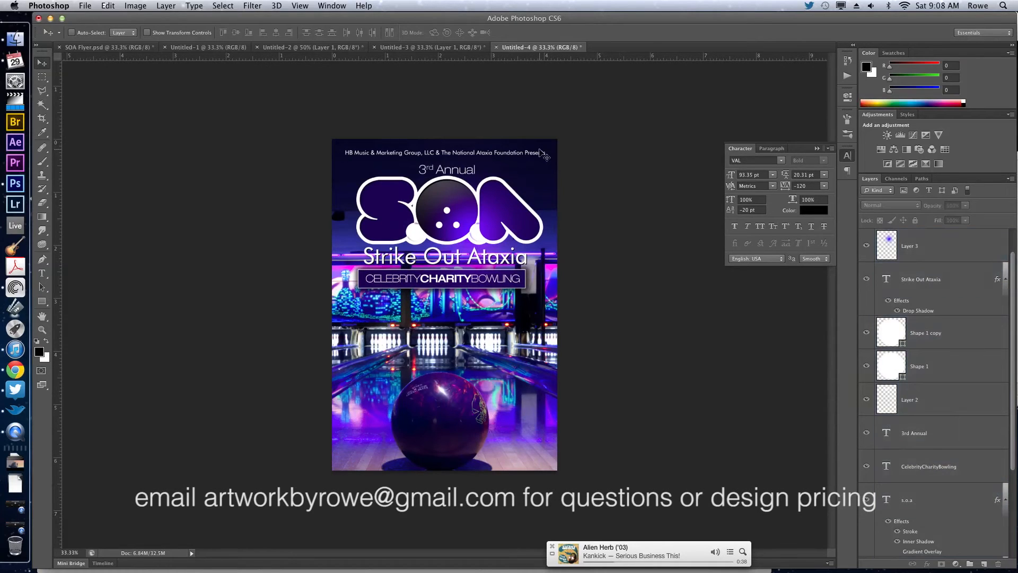
{"action": "left_click", "coordinate": [540, 153], "text": "super"}
{"action": "key", "text": "shift+Down"}
{"action": "key", "text": "shift+Down"}
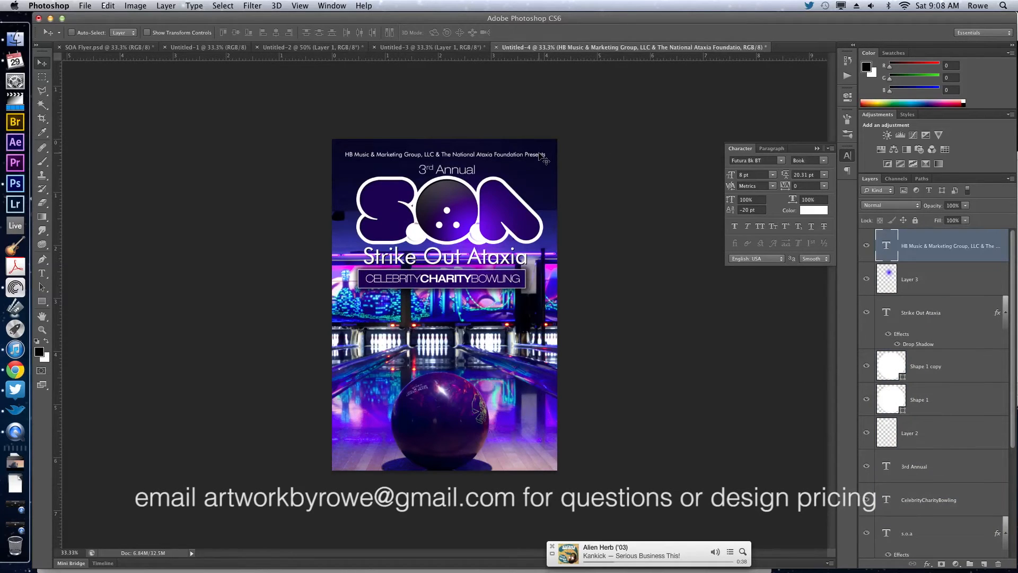
{"action": "key", "text": "super+semicolon"}
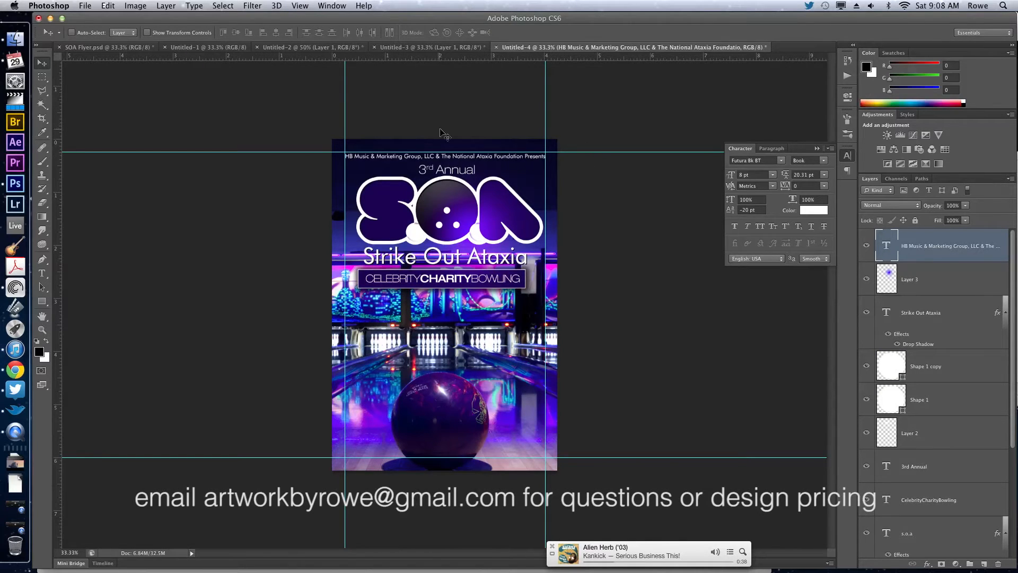
{"action": "key", "text": "Down"}
{"action": "key", "text": "Down"}
{"action": "key", "text": "Down"}
{"action": "key", "text": "Down"}
{"action": "key", "text": "Down"}
{"action": "key", "text": "Down"}
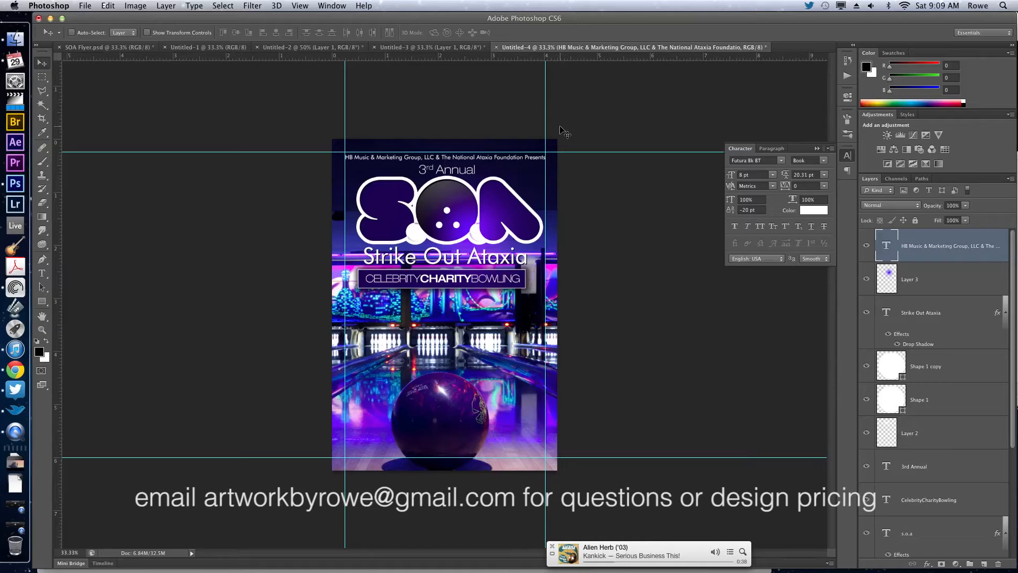
{"action": "key", "text": "super+semicolon"}
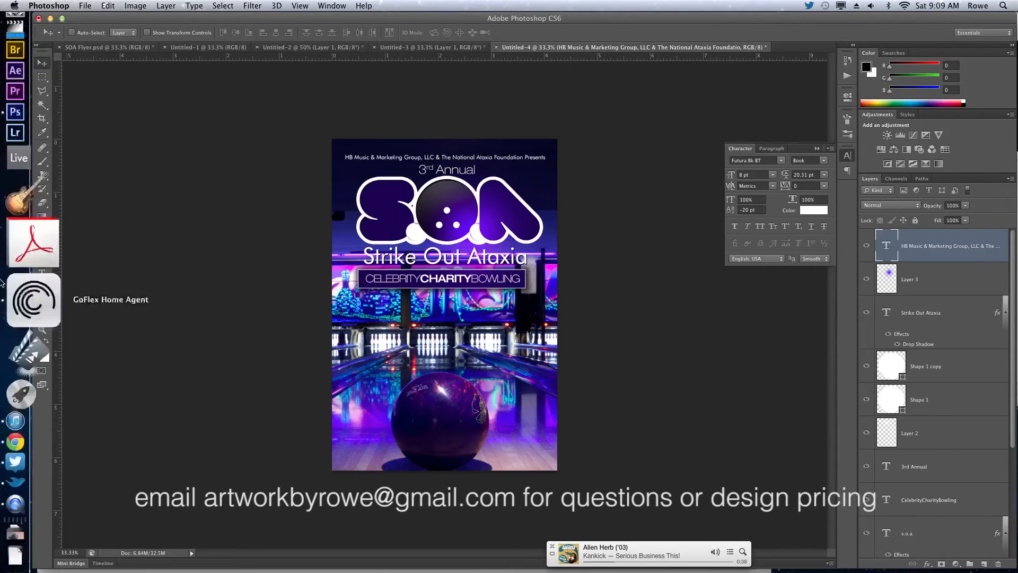
Copy "Sunday April 28th" from the client's e-mail in Chrome and paste it as a new text layer on the Photoshop flyer.
{"action": "left_click", "coordinate": [18, 373]}
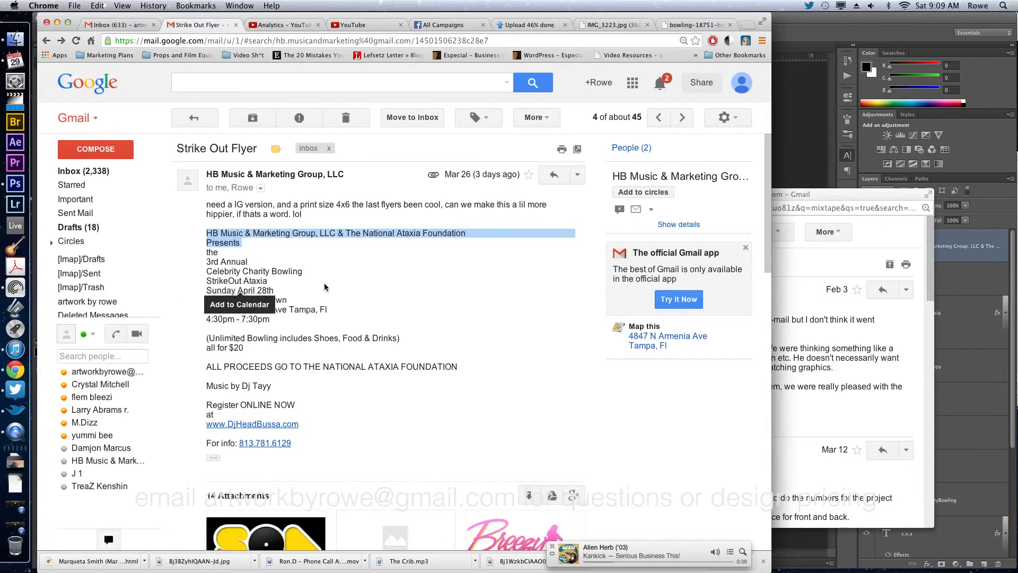
{"action": "left_click_drag", "start_coordinate": [286, 292], "coordinate": [178, 289]}
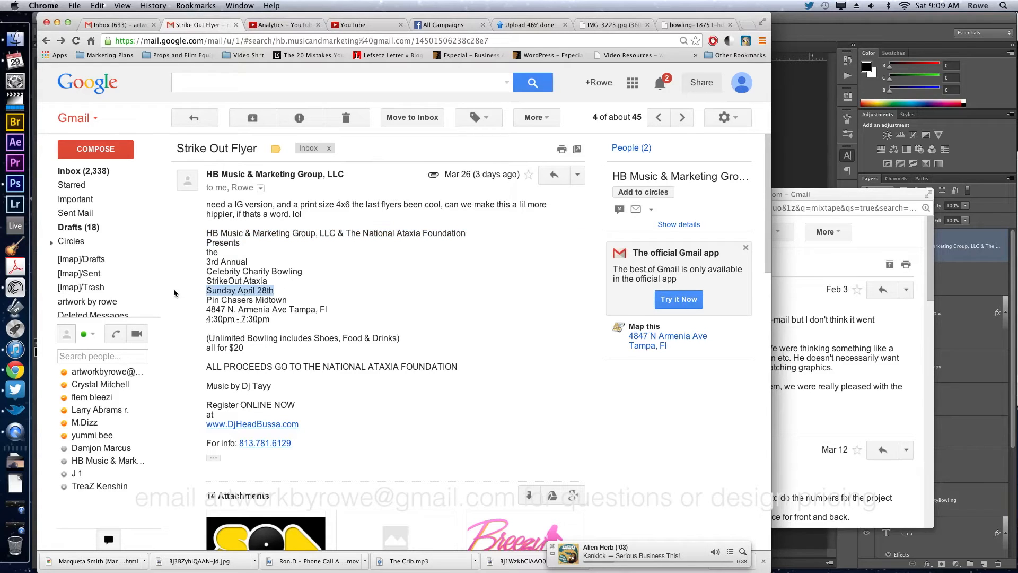
{"action": "key", "text": "super+c"}
{"action": "key", "text": "super+Tab"}
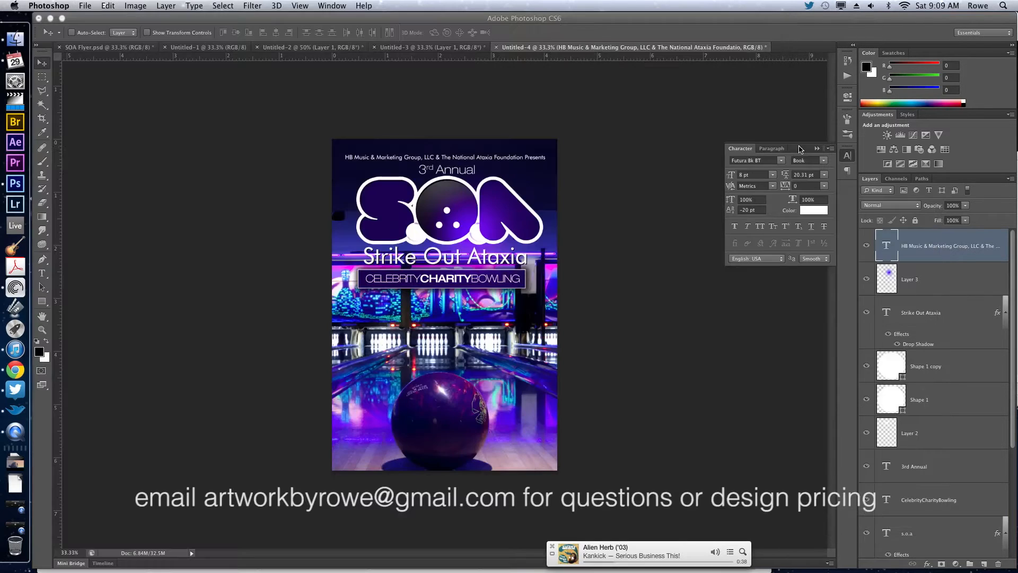
{"action": "key", "text": "t"}
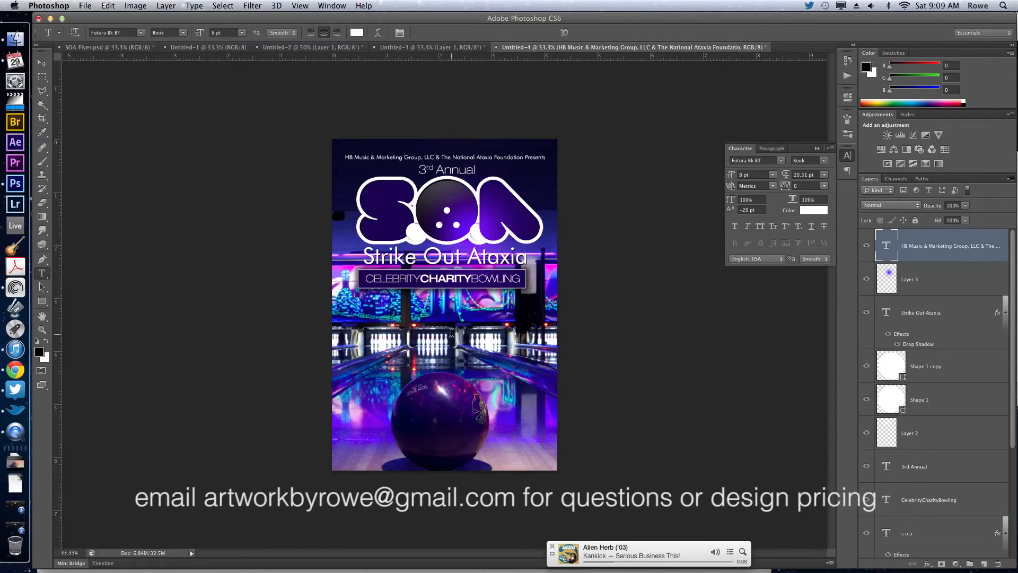
{"action": "left_click", "coordinate": [452, 342]}
{"action": "key", "text": "super+v"}
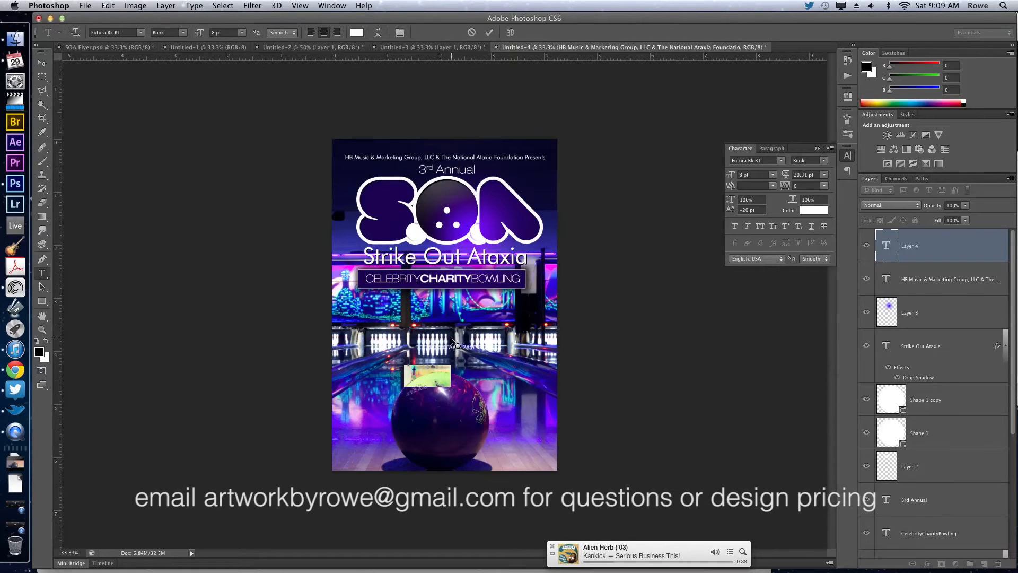
Set the pasted date text's baseline shift to 0 pt and its size to 29 pt, and center it over the bowling lanes.
{"action": "left_click", "coordinate": [747, 209]}
{"action": "type", "text": "0"}
{"action": "key", "text": "Return"}
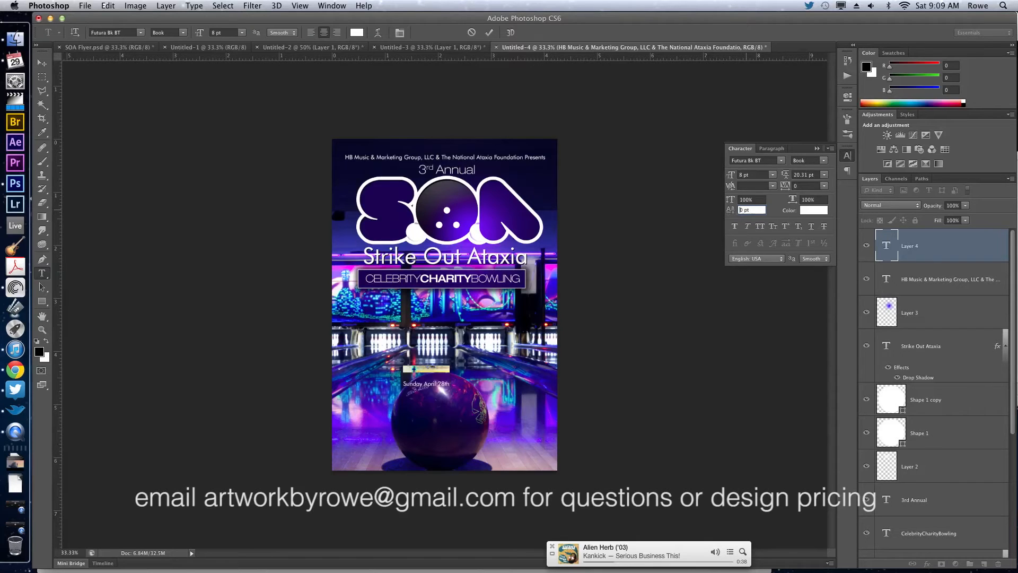
{"action": "left_click_drag", "start_coordinate": [731, 178], "coordinate": [742, 178]}
{"action": "left_click_drag", "start_coordinate": [407, 354], "coordinate": [563, 340]}
Replace "April 28th" in the date text with "04.28.14".
{"action": "left_click", "coordinate": [438, 330]}
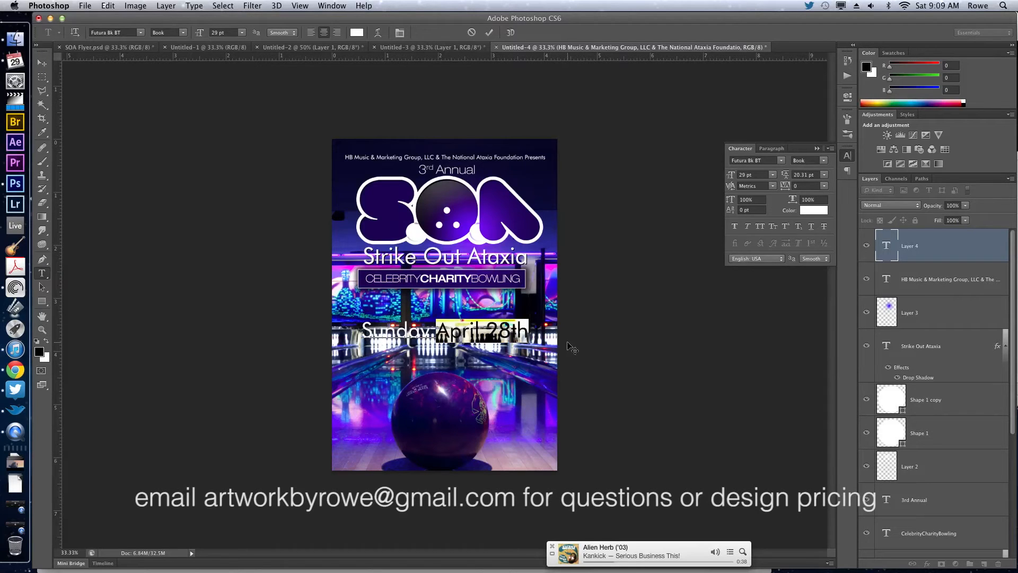
{"action": "type", "text": "04.2"}
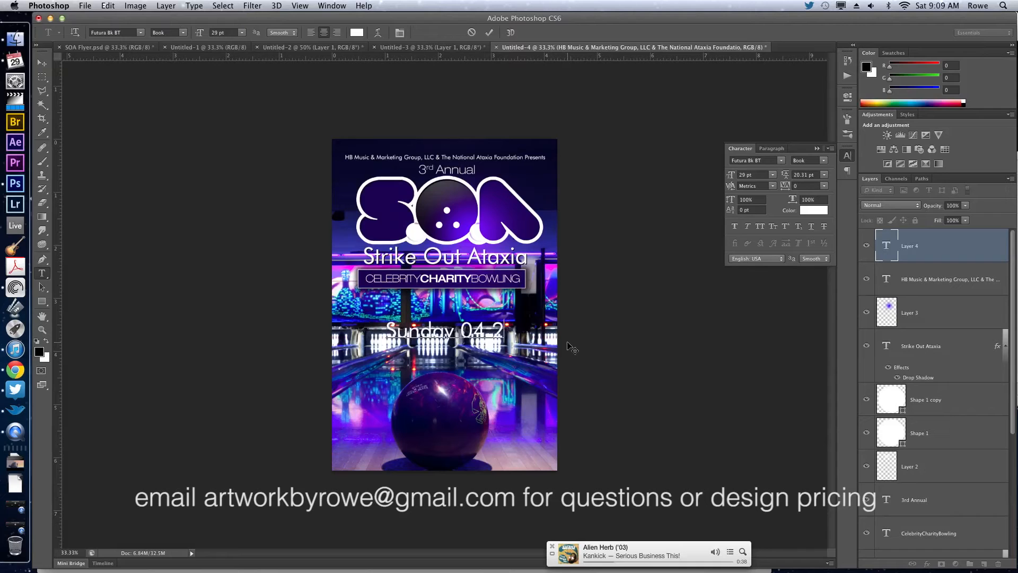
{"action": "type", "text": "8.14"}
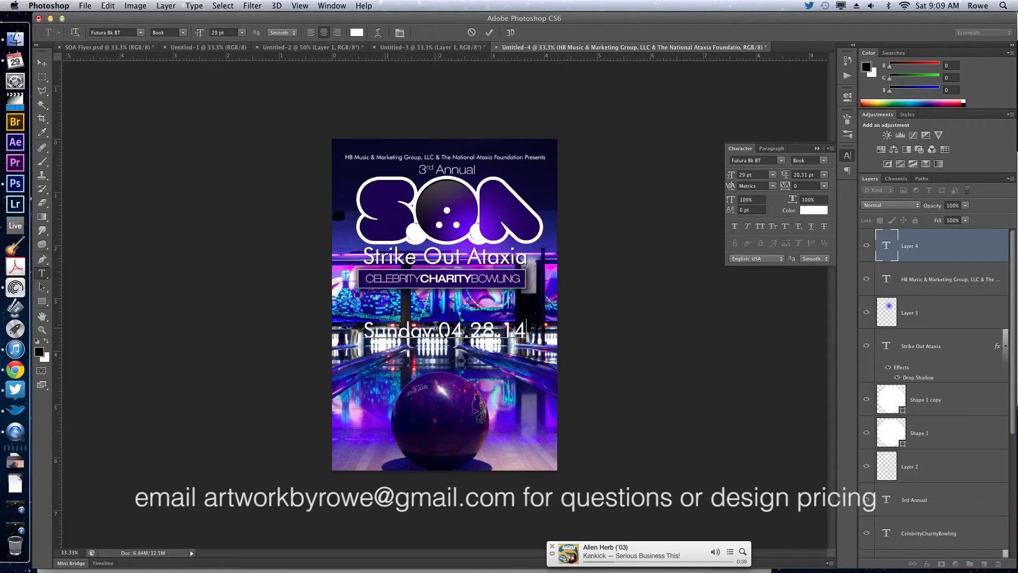
Break the numeric date onto its own line and cut the word "Sunday" out of the text.
{"action": "left_click", "coordinate": [436, 330]}
{"action": "key", "text": "Return"}
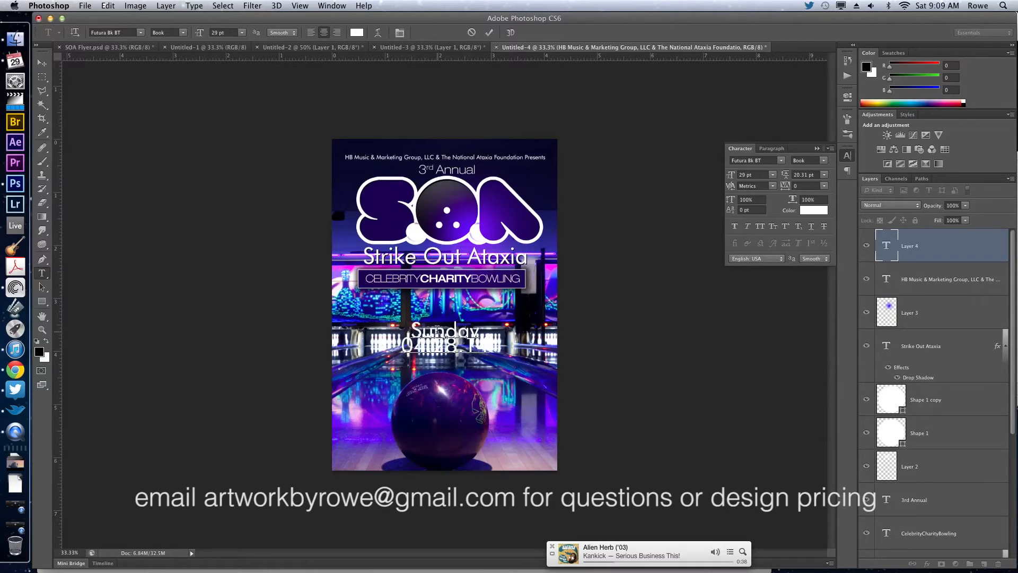
{"action": "double_click", "coordinate": [440, 330]}
{"action": "key", "text": "super+x"}
Set the 04.28.14 text to 44 pt with -120 tracking and position it directly below the Celebrity Charity Bowling banner.
{"action": "double_click", "coordinate": [440, 340]}
{"action": "triple_click", "coordinate": [440, 340]}
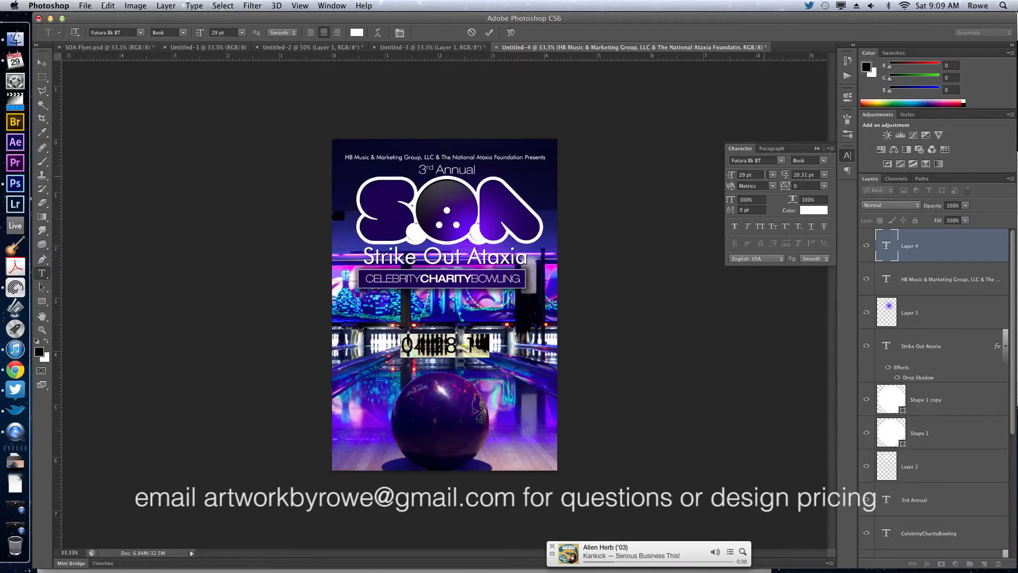
{"action": "left_click_drag", "start_coordinate": [735, 173], "coordinate": [740, 177]}
{"action": "left_click_drag", "start_coordinate": [646, 338], "coordinate": [645, 315]}
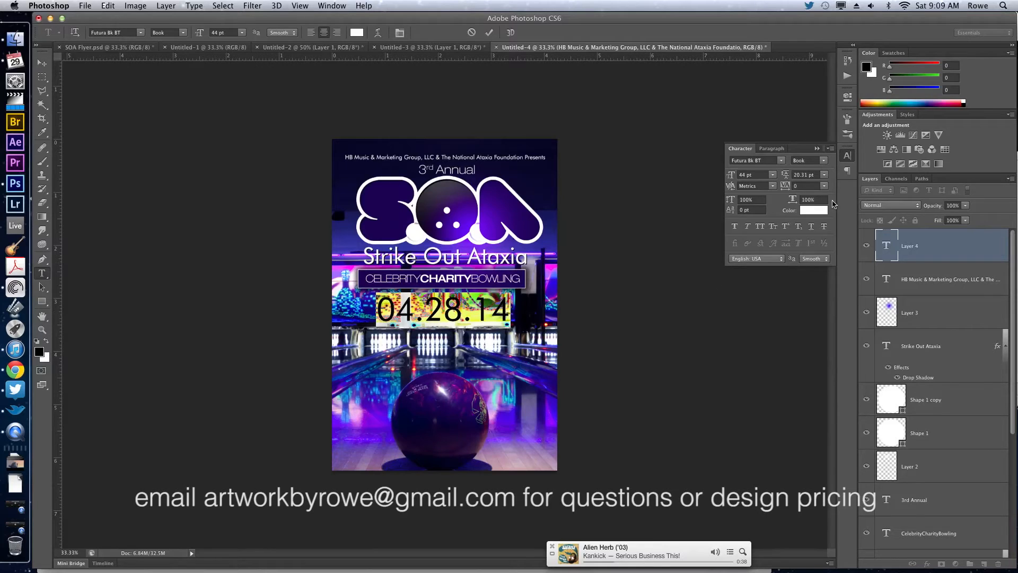
{"action": "left_click_drag", "start_coordinate": [785, 189], "coordinate": [772, 188]}
{"action": "left_click", "coordinate": [762, 160]}
{"action": "left_click_drag", "start_coordinate": [540, 298], "coordinate": [563, 299]}
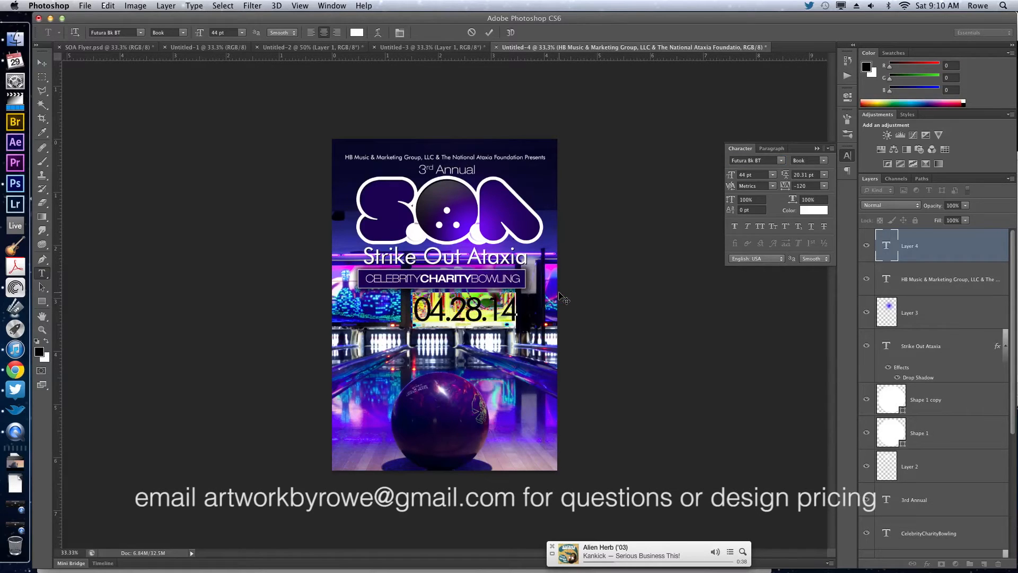
Commit the 04.28.14 text and move it to the flyer's lower-left corner, overlapping the bowling ball.
{"action": "key", "text": "super+Return"}
{"action": "key", "text": "v"}
{"action": "left_click_drag", "start_coordinate": [443, 338], "coordinate": [393, 436]}
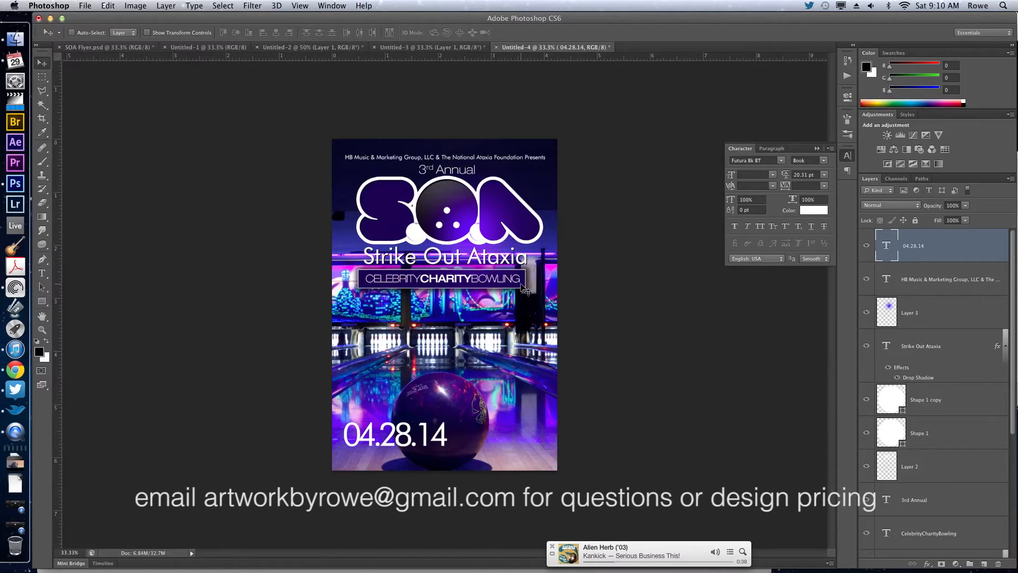
Try to duplicate the Rectangle 1 banner layer.
{"action": "left_click", "coordinate": [525, 289], "text": "ctrl"}
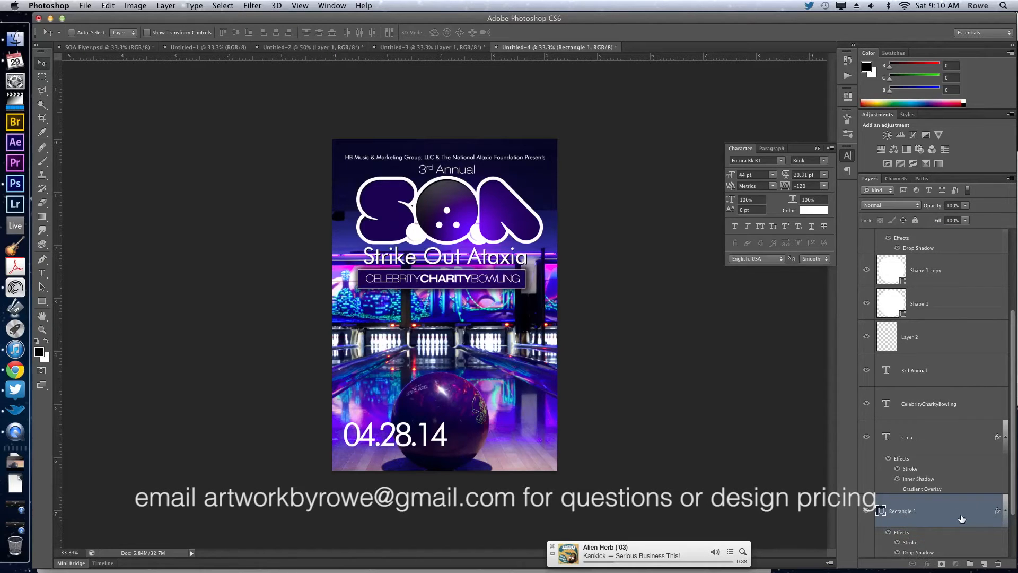
{"action": "key", "text": "super+j"}
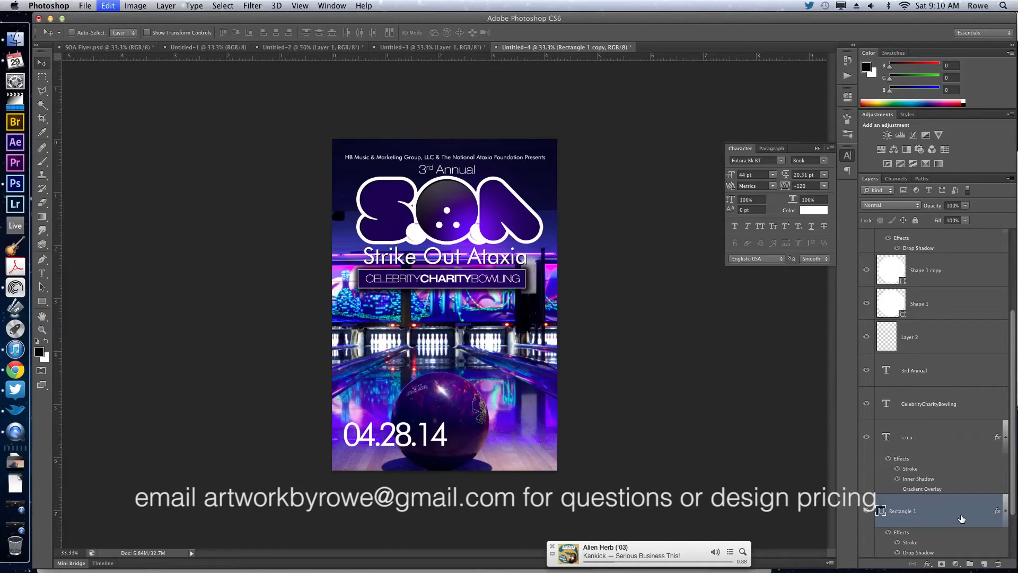
{"action": "key", "text": "ctrl+z"}
{"action": "left_click_drag", "start_coordinate": [960, 471], "coordinate": [984, 562]}
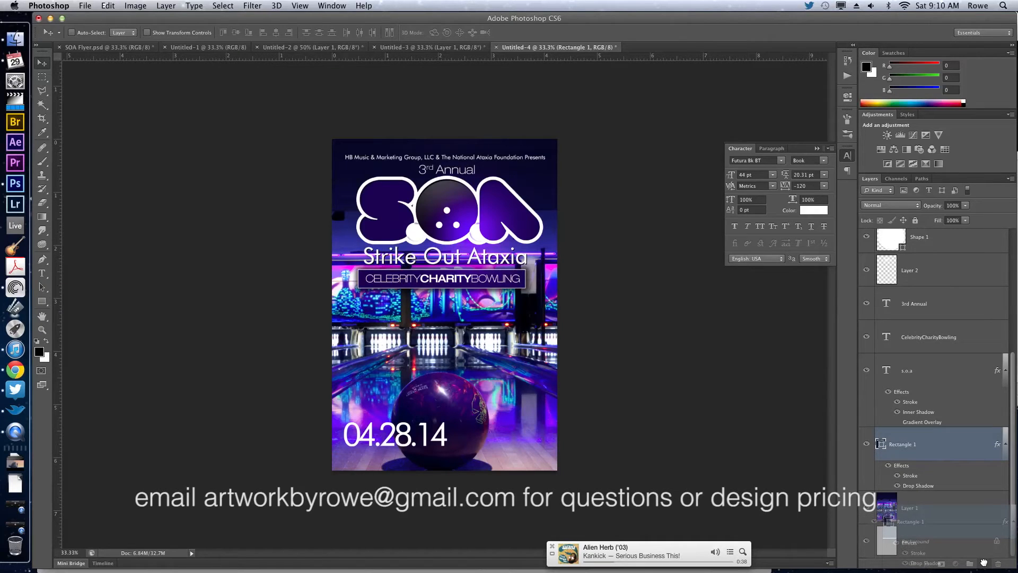
{"action": "left_click_drag", "start_coordinate": [984, 562], "coordinate": [984, 564]}
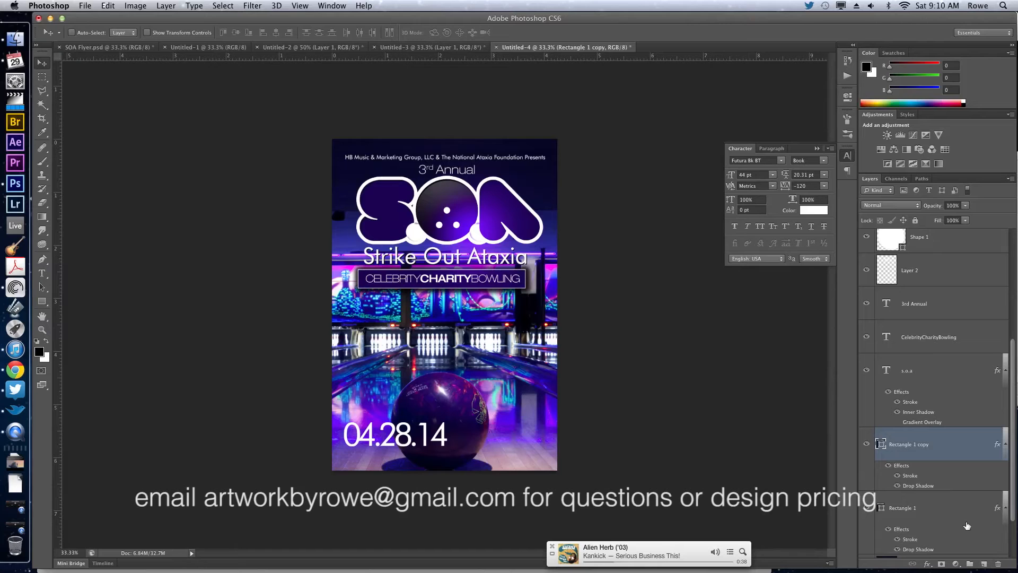
{"action": "key", "text": "ctrl+z"}
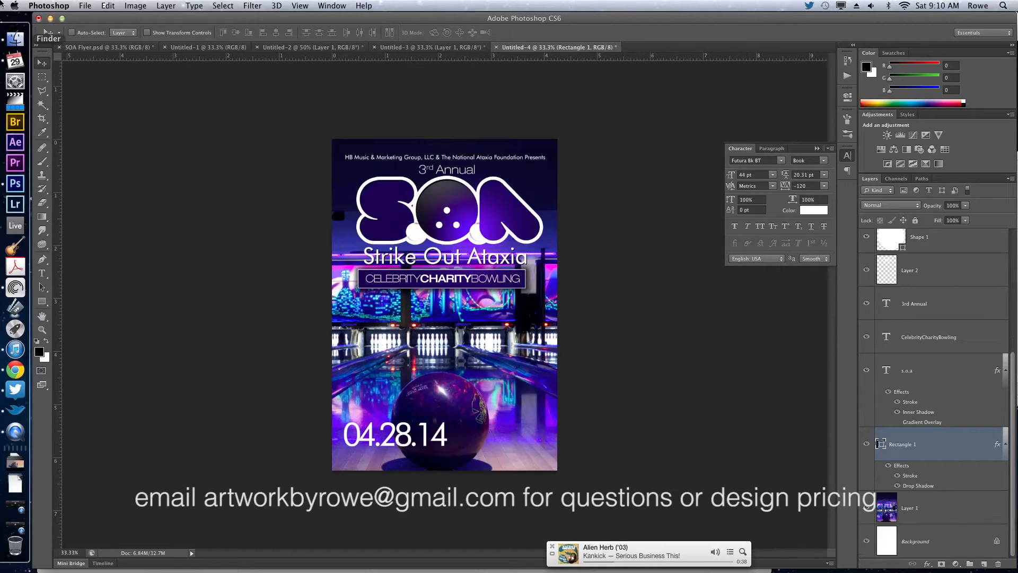
Duplicate the Rectangle 1 layer as "Rectangle 1 copy" within Untitled-4 and move the copy behind the 04.28.14 date.
{"action": "left_click", "coordinate": [161, 6]}
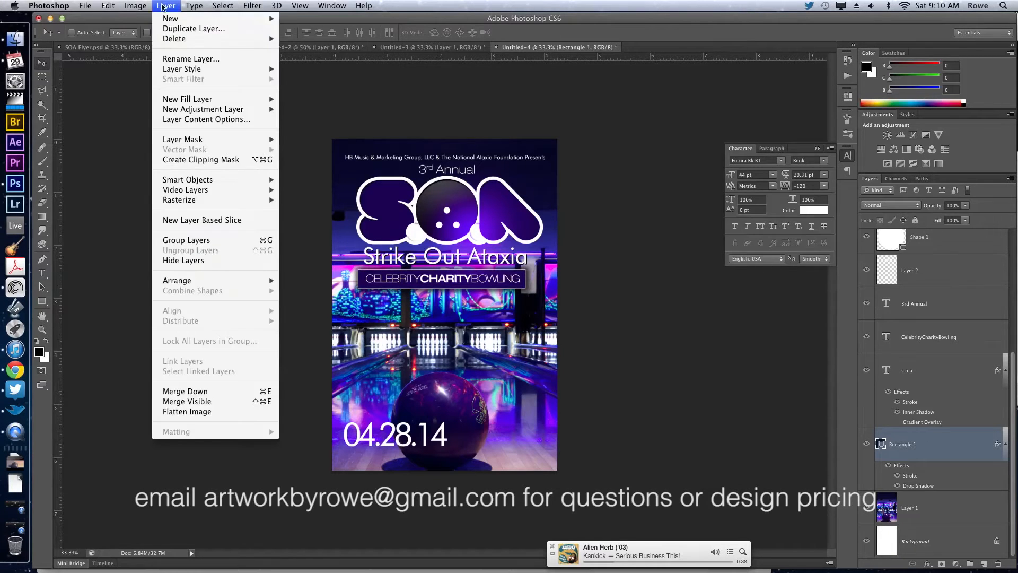
{"action": "left_click", "coordinate": [170, 31]}
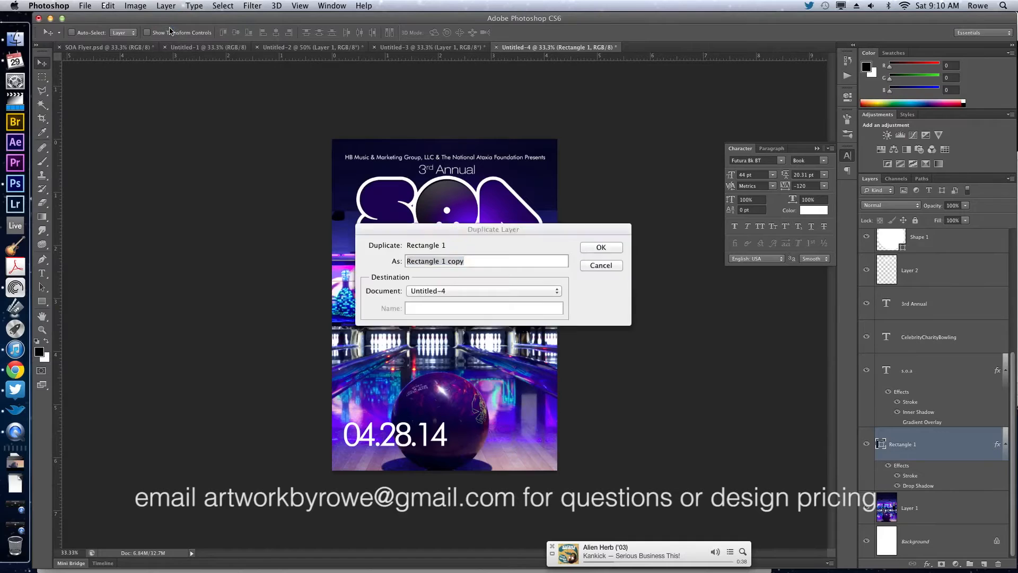
{"action": "left_click", "coordinate": [600, 251]}
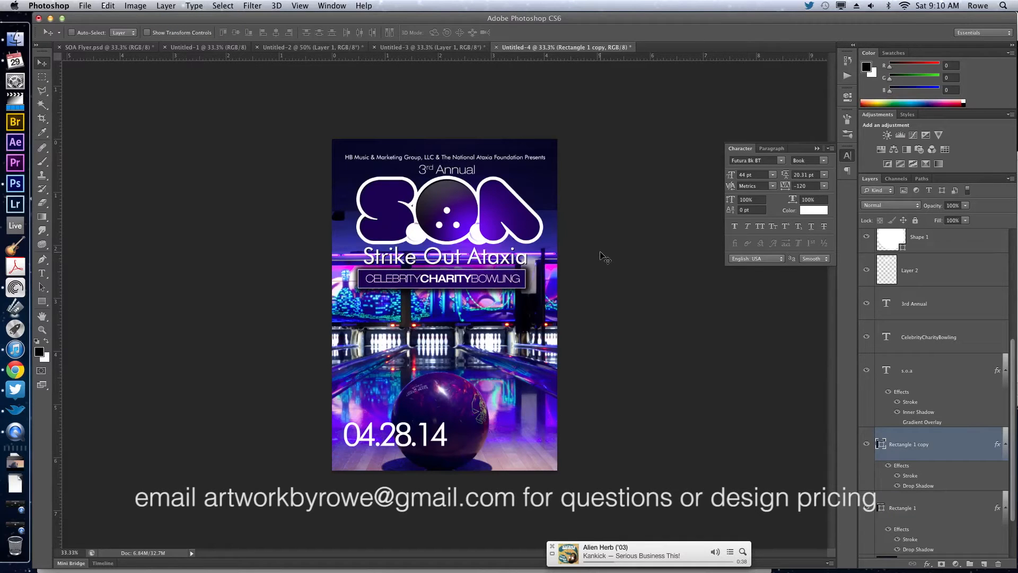
{"action": "left_click_drag", "start_coordinate": [508, 280], "coordinate": [437, 426]}
Resize the Rectangle 1 copy into a taller box around the date, run it off the flyer's left edge and hide its effects.
{"action": "key", "text": "super+t"}
{"action": "left_click_drag", "start_coordinate": [366, 434], "coordinate": [366, 455]}
{"action": "key", "text": "Return"}
{"action": "key", "text": "shift+Right"}
{"action": "key", "text": "shift+Right"}
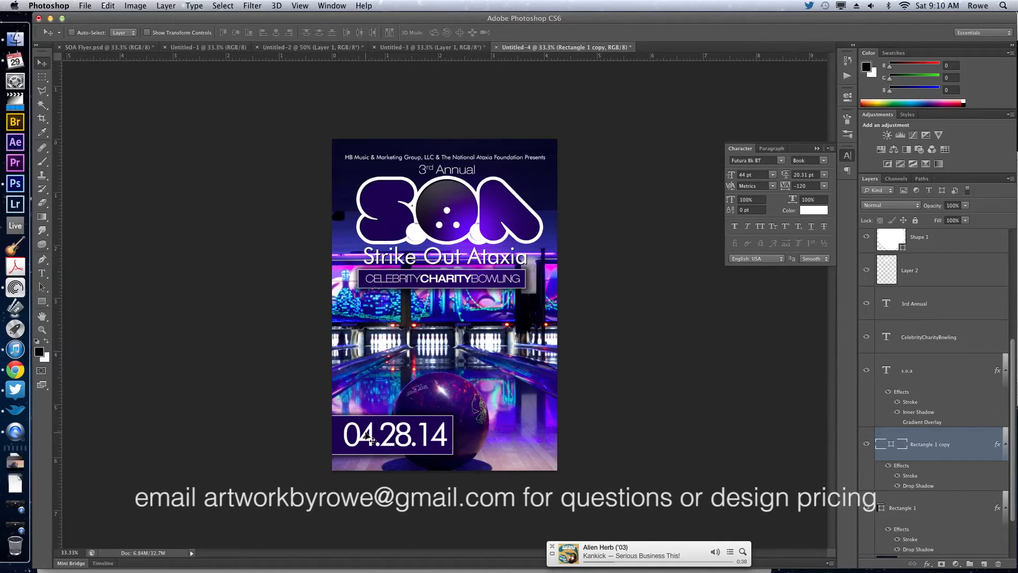
{"action": "key", "text": "shift+Up"}
{"action": "key", "text": "shift+Down"}
{"action": "key", "text": "shift+Left"}
{"action": "left_click", "coordinate": [889, 467]}
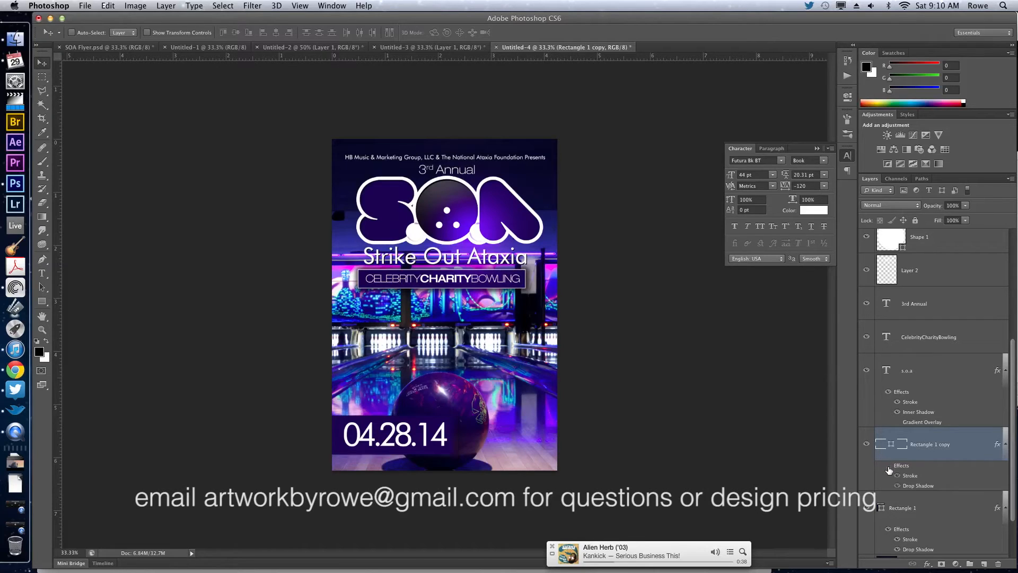
Nudge the 04.28.14 text right within its box until it clears the flyer's left margin guide.
{"action": "left_click", "coordinate": [420, 437], "text": "super"}
{"action": "key", "text": "shift+Right"}
{"action": "key", "text": "shift+Right"}
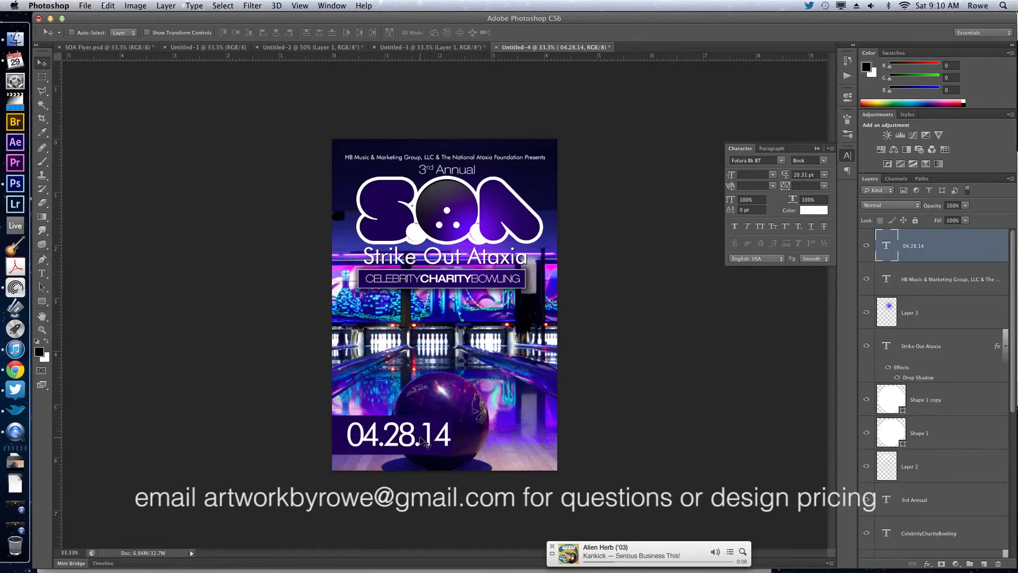
{"action": "left_click", "coordinate": [439, 457], "text": "super"}
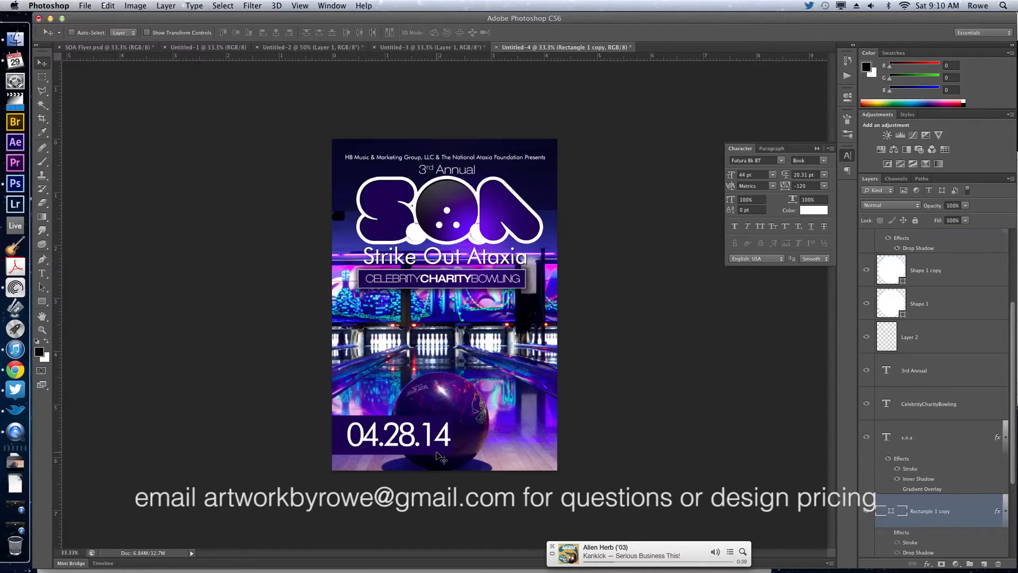
{"action": "left_click_drag", "start_coordinate": [440, 457], "coordinate": [435, 441]}
{"action": "left_click", "coordinate": [435, 440], "text": "super"}
{"action": "key", "text": "shift+Right"}
{"action": "key", "text": "shift+Right"}
{"action": "key", "text": "shift+Right"}
{"action": "key", "text": "shift+Right"}
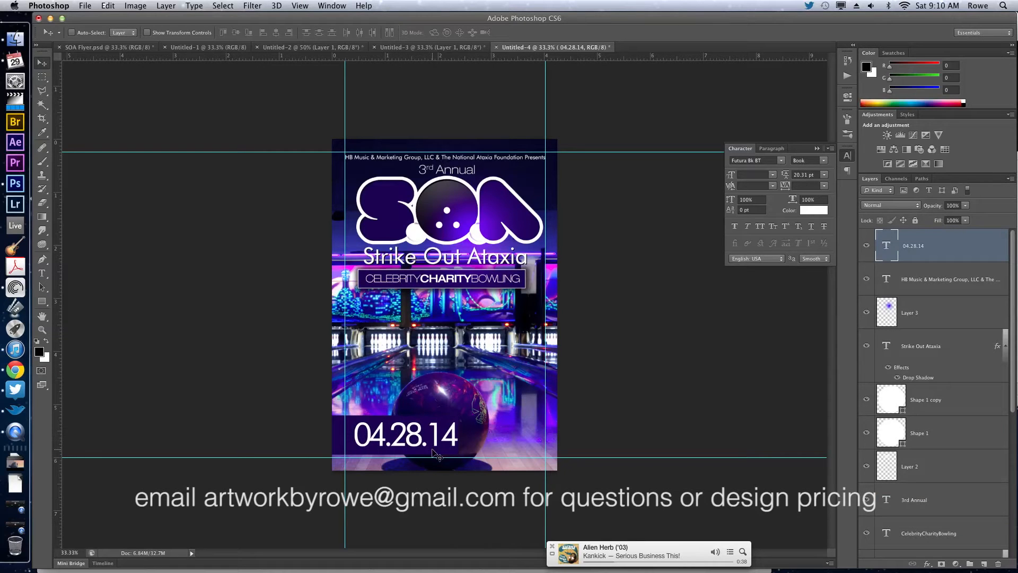
Shift the date's background box further right past the ball's centre, and nudge the 04.28.14 text along with it.
{"action": "left_click", "coordinate": [434, 453], "text": "super"}
{"action": "key", "text": "shift+Right"}
{"action": "key", "text": "shift+Right"}
{"action": "key", "text": "shift+Right"}
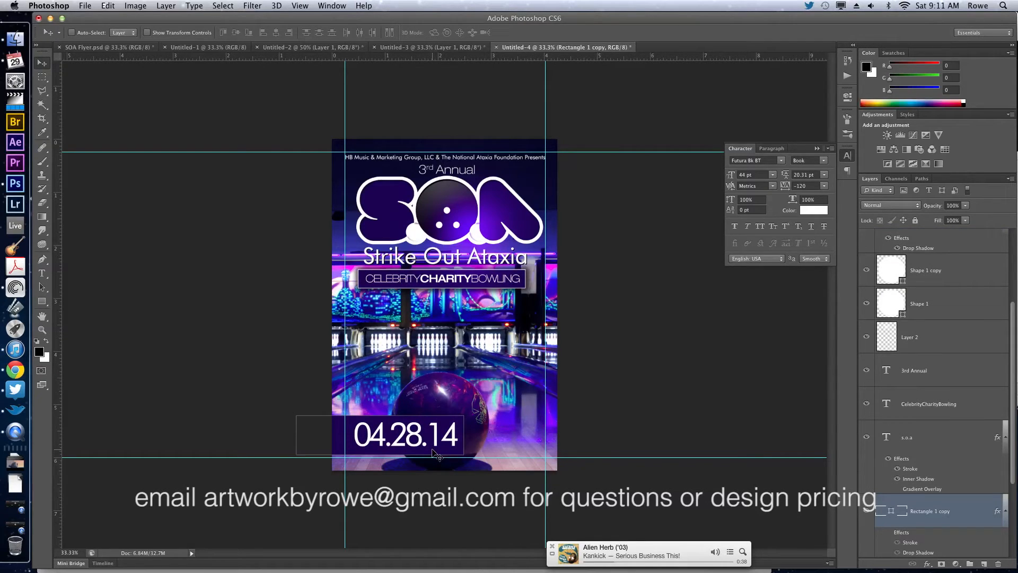
{"action": "left_click", "coordinate": [431, 439], "text": "super"}
{"action": "key", "text": "shift+Right"}
{"action": "key", "text": "shift+Right"}
{"action": "key", "text": "shift+Right"}
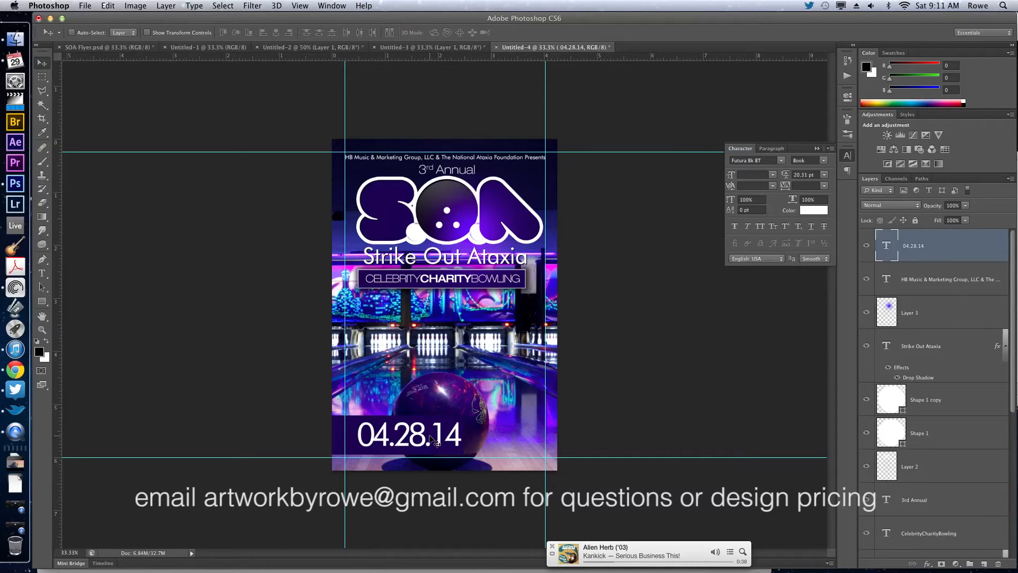
Duplicate the 04.28.14 text layer, rotate the copy to read vertically upward at the date's left, and set its size to 9 pt.
{"action": "key", "text": "super+j"}
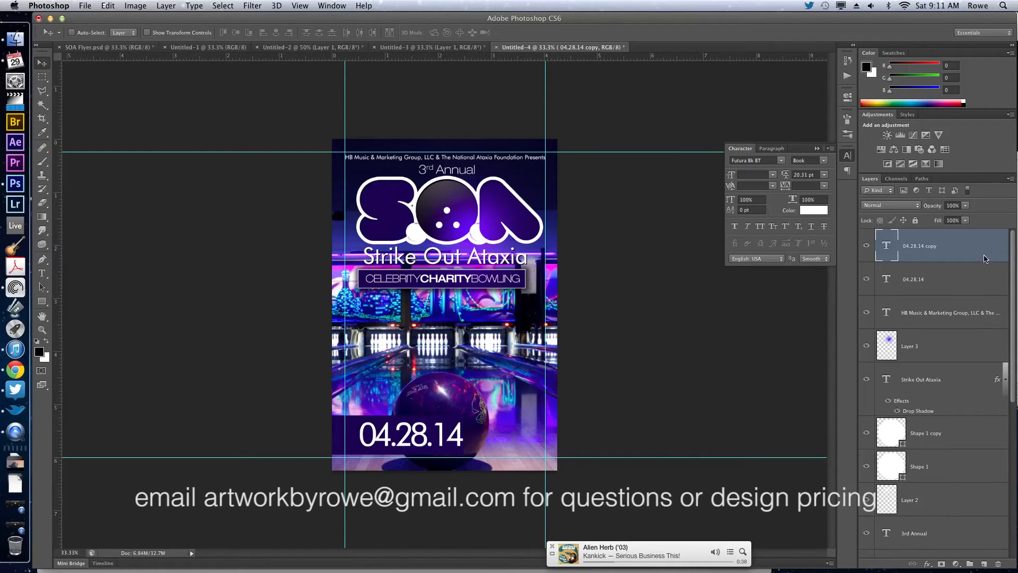
{"action": "double_click", "coordinate": [886, 246]}
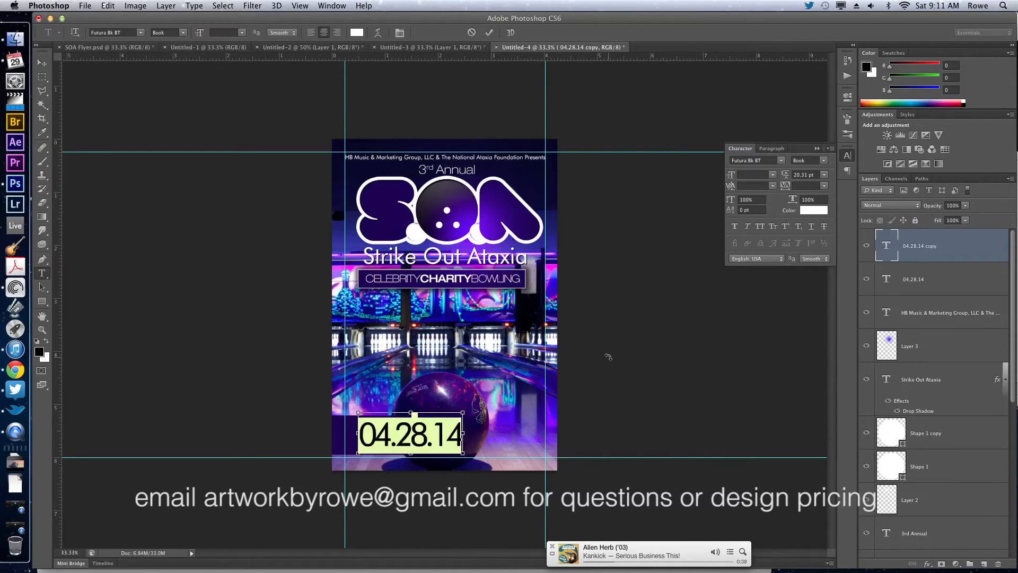
{"action": "left_click_drag", "start_coordinate": [604, 350], "coordinate": [340, 256]}
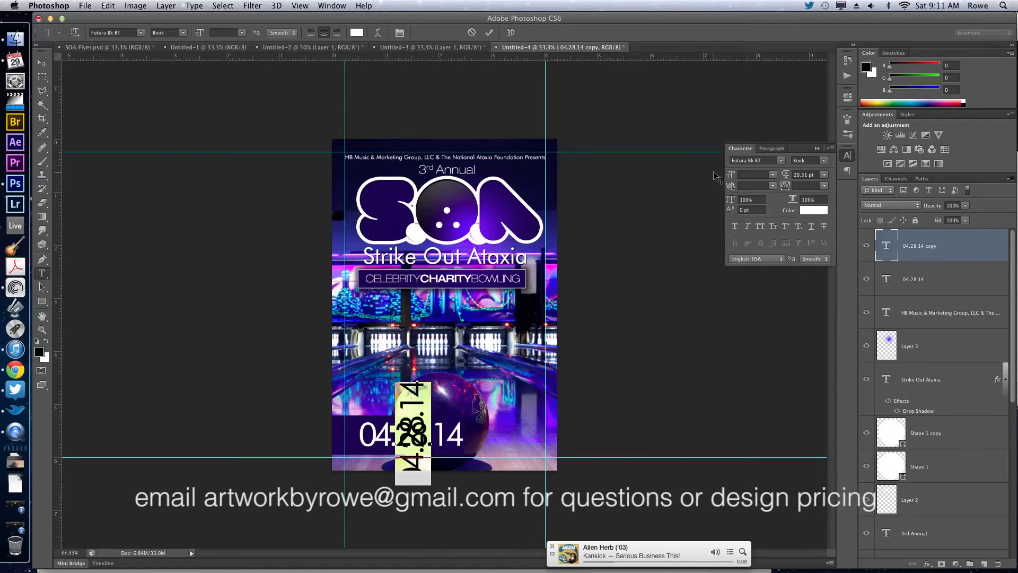
{"action": "left_click_drag", "start_coordinate": [681, 221], "coordinate": [615, 203]}
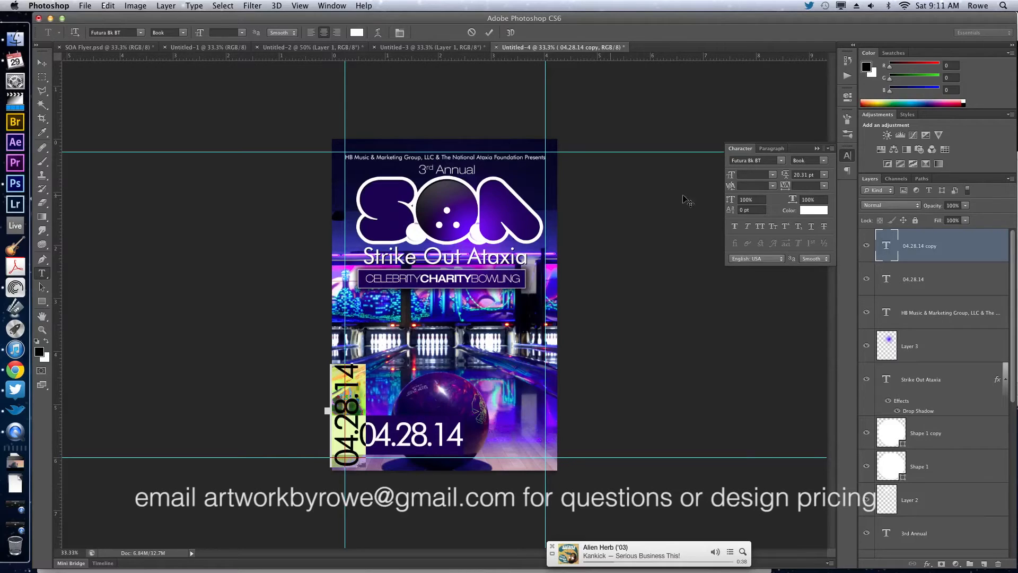
{"action": "left_click", "coordinate": [775, 176]}
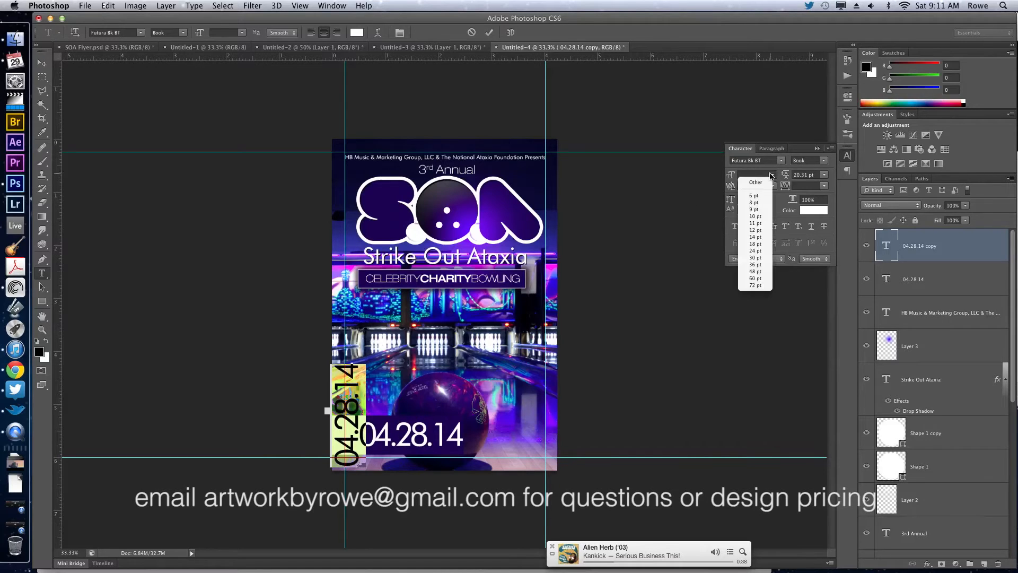
{"action": "left_click", "coordinate": [759, 213]}
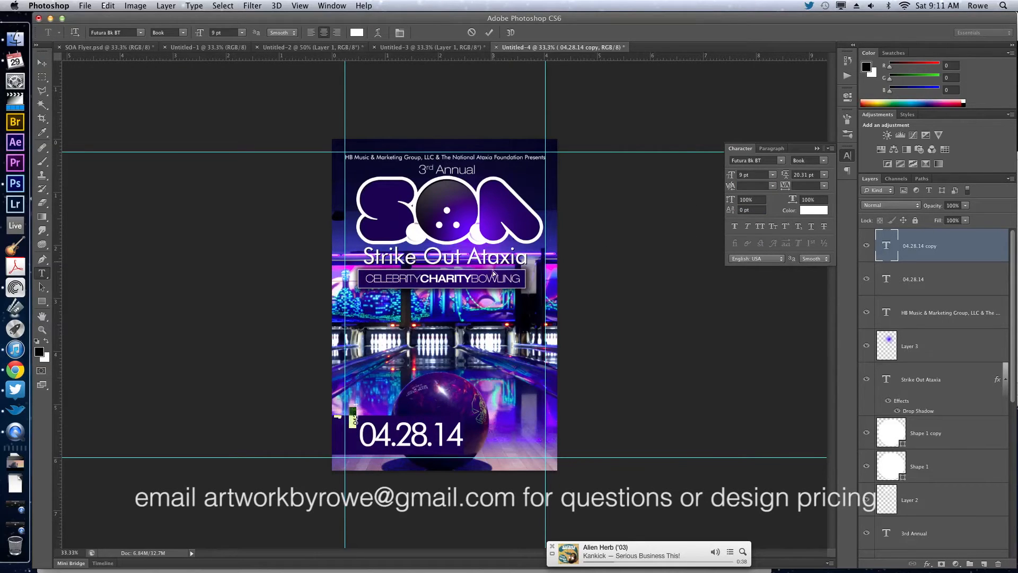
Replace the rotated copy's text with "sunday", place it directly beside the date, and format it in All Caps with tracking 0.
{"action": "key", "text": "BackSpace"}
{"action": "key", "text": "super+Return"}
{"action": "key", "text": "v"}
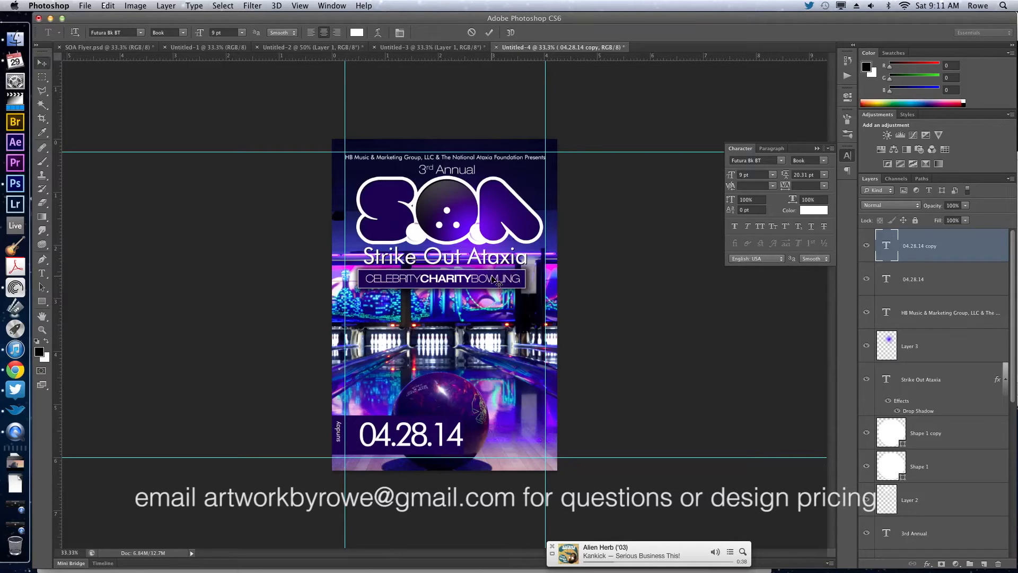
{"action": "left_click_drag", "start_coordinate": [401, 346], "coordinate": [418, 349]}
{"action": "left_click", "coordinate": [759, 227]}
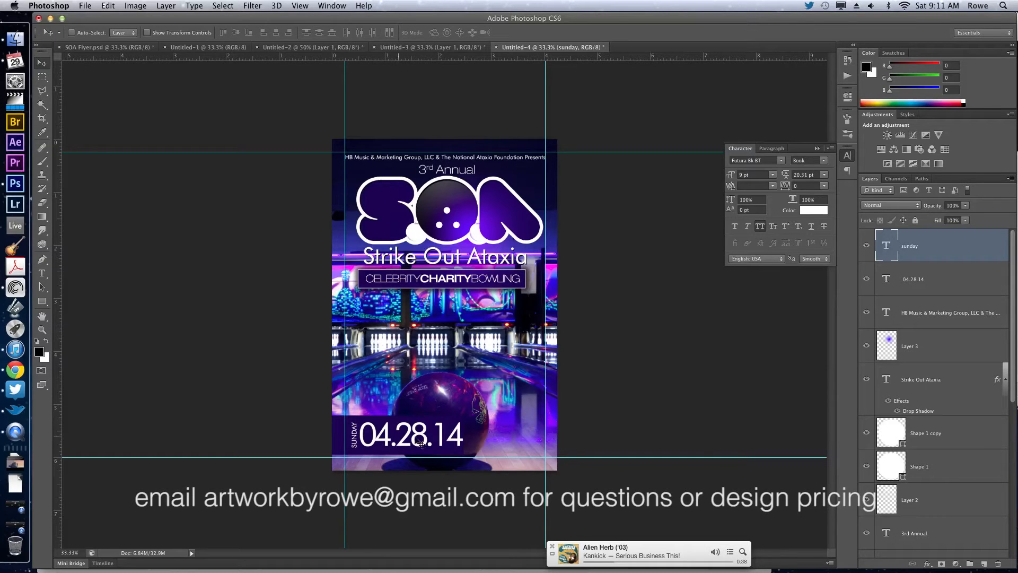
Nudge the date box slightly right, and move the box, date and SUNDAY text up just below the CelebrityCharityBowling banner.
{"action": "left_click", "coordinate": [447, 454]}
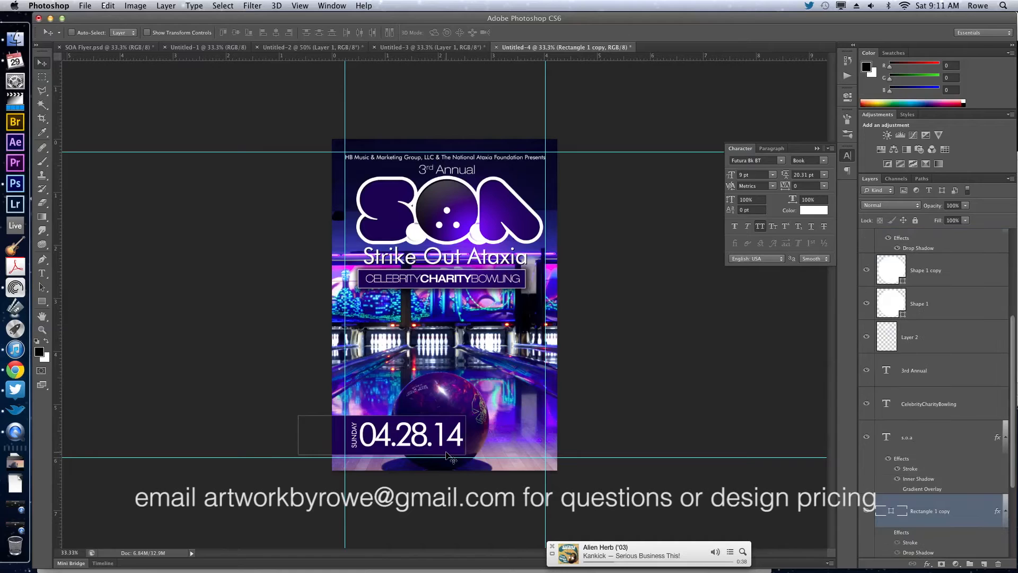
{"action": "key", "text": "Right"}
{"action": "key", "text": "Up"}
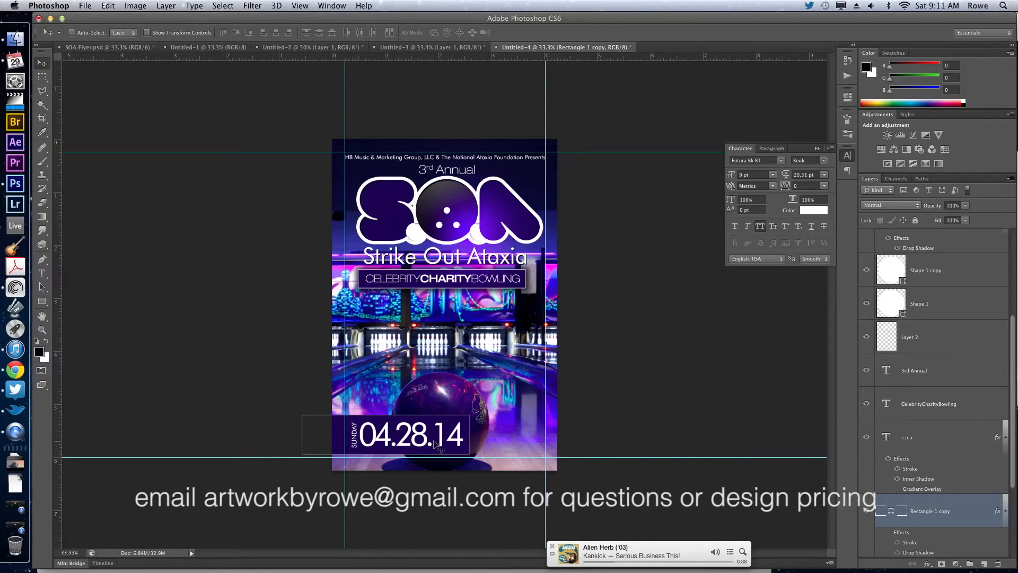
{"action": "left_click", "coordinate": [438, 443]}
{"action": "left_click", "coordinate": [359, 441], "text": "shift"}
{"action": "left_click_drag", "start_coordinate": [394, 439], "coordinate": [423, 345]}
{"action": "key", "text": "shift+Up"}
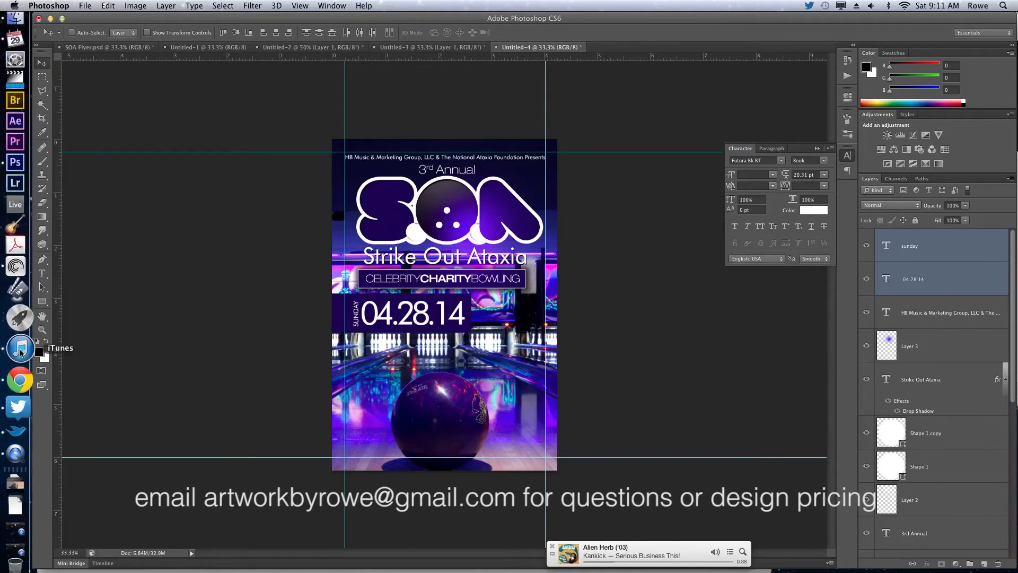
Switch to the client's Strike Out Flyer email in Chrome to check the venue line, and return to Photoshop.
{"action": "left_click", "coordinate": [15, 370]}
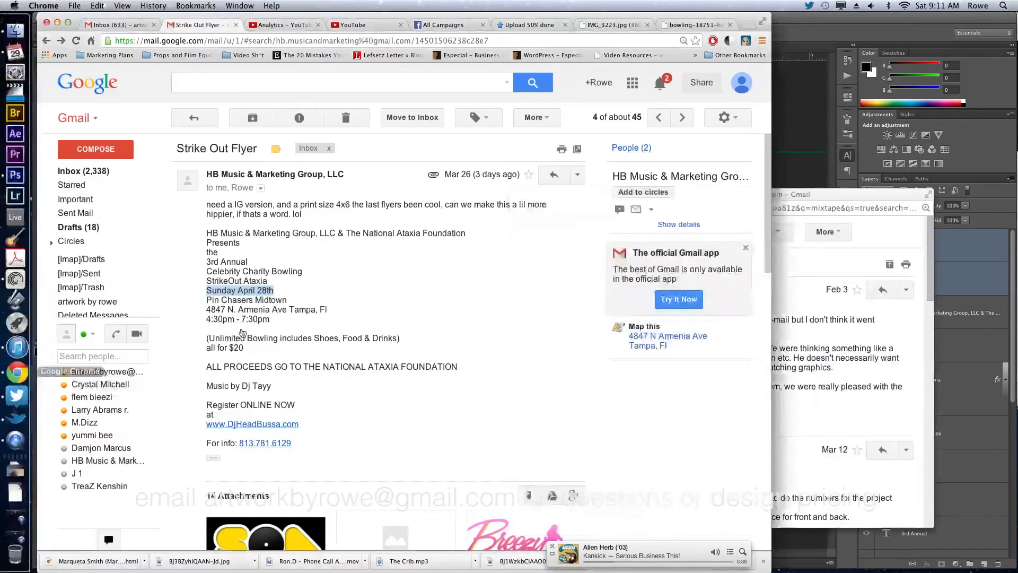
{"action": "left_click", "coordinate": [208, 301]}
{"action": "left_click", "coordinate": [789, 121]}
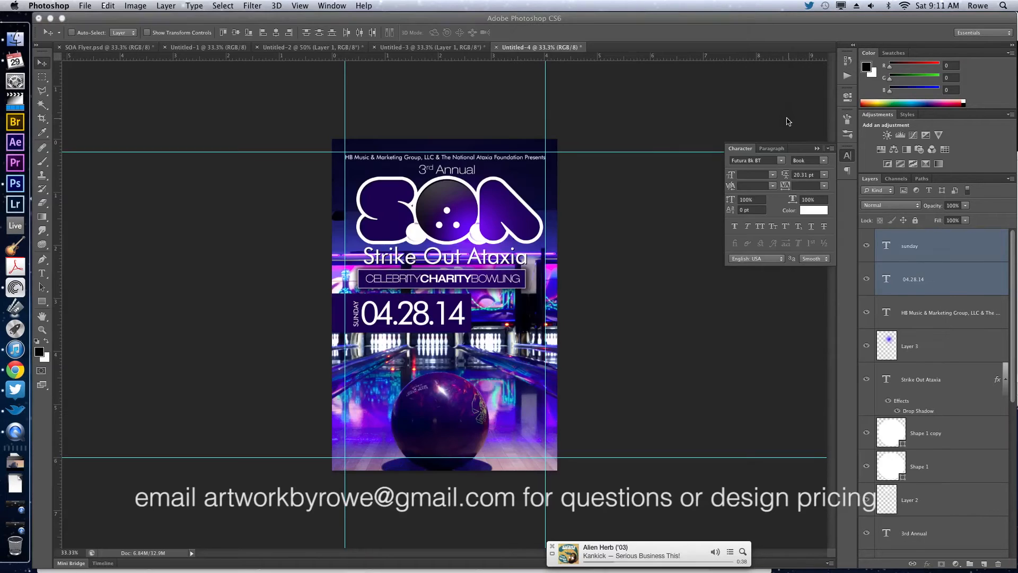
Copy the Pin Chasers logo and "at" text from SOA Flyer.psd into Untitled-4, group them, and place them right of the date.
{"action": "left_click", "coordinate": [126, 49]}
{"action": "left_click", "coordinate": [506, 355], "text": "super"}
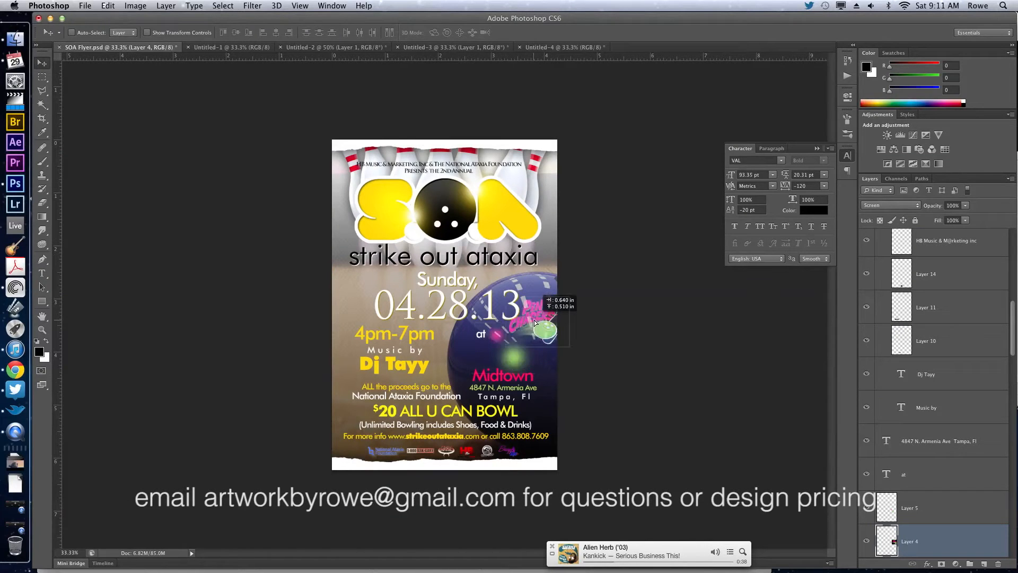
{"action": "left_click", "coordinate": [952, 484], "text": "super"}
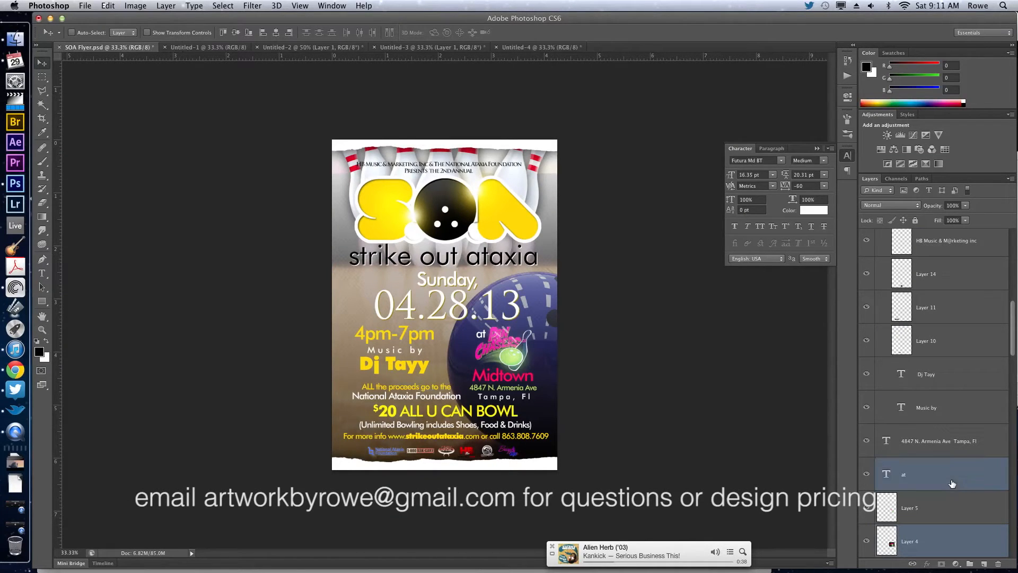
{"action": "left_click_drag", "start_coordinate": [516, 299], "coordinate": [520, 336]}
{"action": "key", "text": "ctrl+g"}
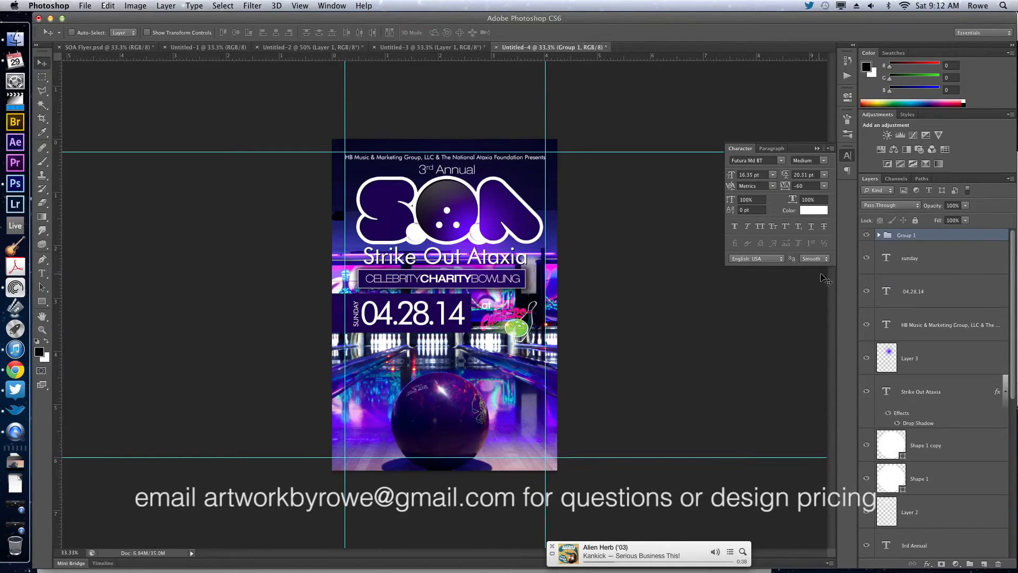
Add a new layer beneath the Pin Chasers group and brush a soft black shadow behind the logo.
{"action": "left_click", "coordinate": [963, 260]}
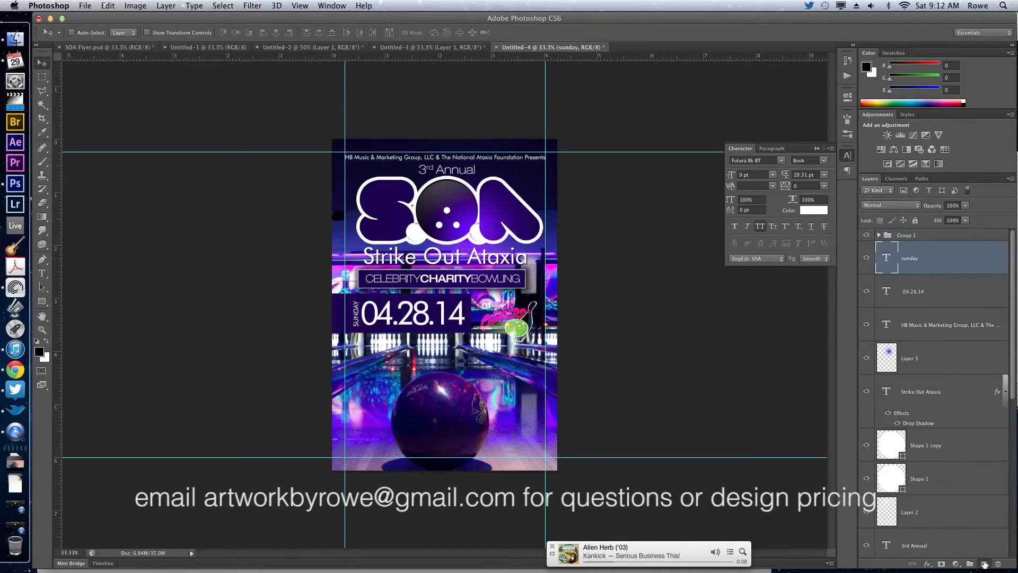
{"action": "left_click", "coordinate": [984, 564]}
{"action": "key", "text": "b"}
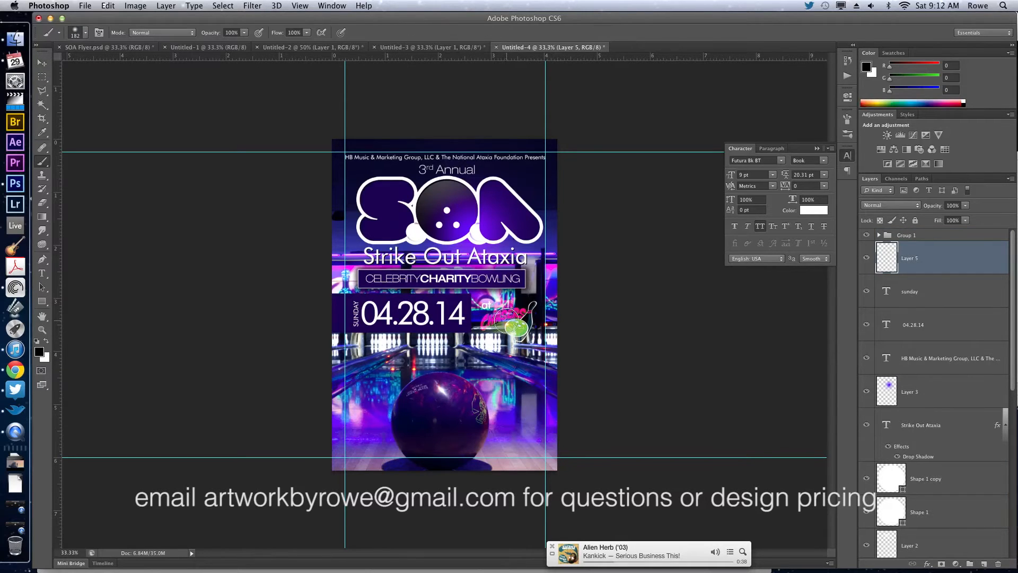
{"action": "mouse_move", "coordinate": [515, 318]}
{"action": "left_mouse_down"}
{"action": "mouse_move", "coordinate": [499, 310]}
{"action": "mouse_move", "coordinate": [525, 318]}
{"action": "mouse_move", "coordinate": [512, 326]}
{"action": "mouse_move", "coordinate": [493, 314]}
{"action": "mouse_move", "coordinate": [510, 311]}
{"action": "mouse_move", "coordinate": [515, 326]}
{"action": "mouse_move", "coordinate": [520, 310]}
{"action": "left_mouse_up"}
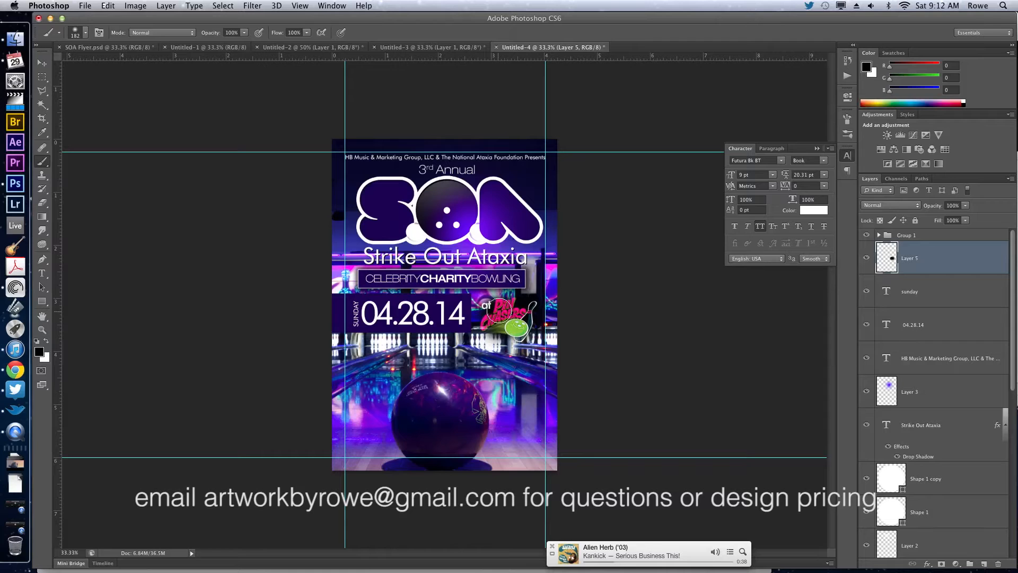
Enlarge the Pin Chasers group together with its black shadow layer slightly, and nudge both right and up beside the date.
{"action": "key", "text": "v"}
{"action": "left_click", "coordinate": [936, 237], "text": "shift"}
{"action": "key", "text": "super+t"}
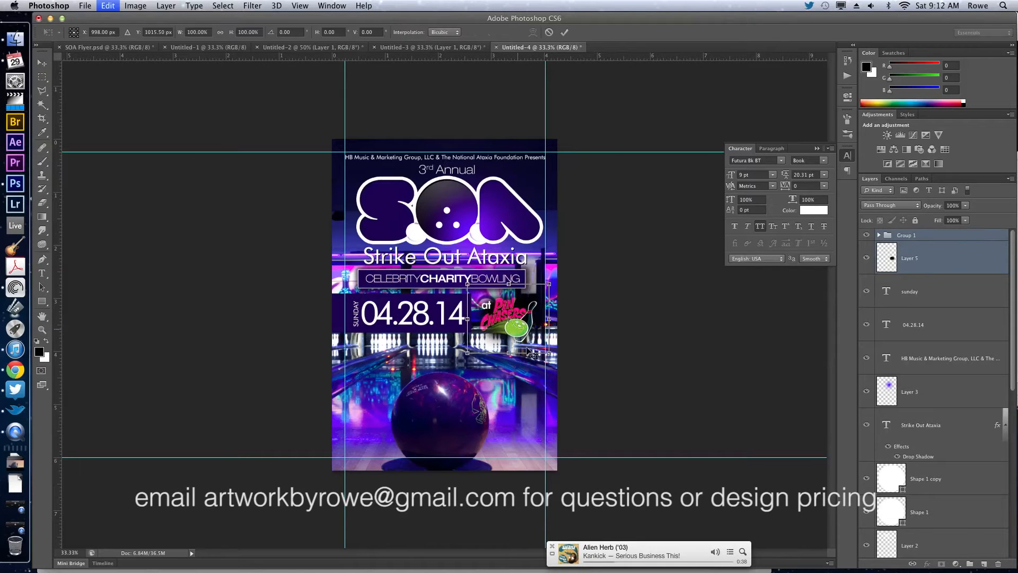
{"action": "mouse_move", "coordinate": [549, 355]}
{"action": "left_mouse_down"}
{"action": "mouse_move", "coordinate": [565, 370]}
{"action": "mouse_move", "coordinate": [553, 360]}
{"action": "left_mouse_up"}
{"action": "key", "text": "Return"}
{"action": "key", "text": "Right"}
{"action": "key", "text": "Right"}
{"action": "key", "text": "Right"}
{"action": "key", "text": "Right"}
{"action": "key", "text": "Right"}
{"action": "key", "text": "Right"}
{"action": "key", "text": "Right"}
{"action": "key", "text": "Up"}
{"action": "key", "text": "Up"}
{"action": "key", "text": "Up"}
{"action": "key", "text": "Up"}
{"action": "key", "text": "Up"}
{"action": "key", "text": "Up"}
{"action": "key", "text": "Up"}
{"action": "key", "text": "Up"}
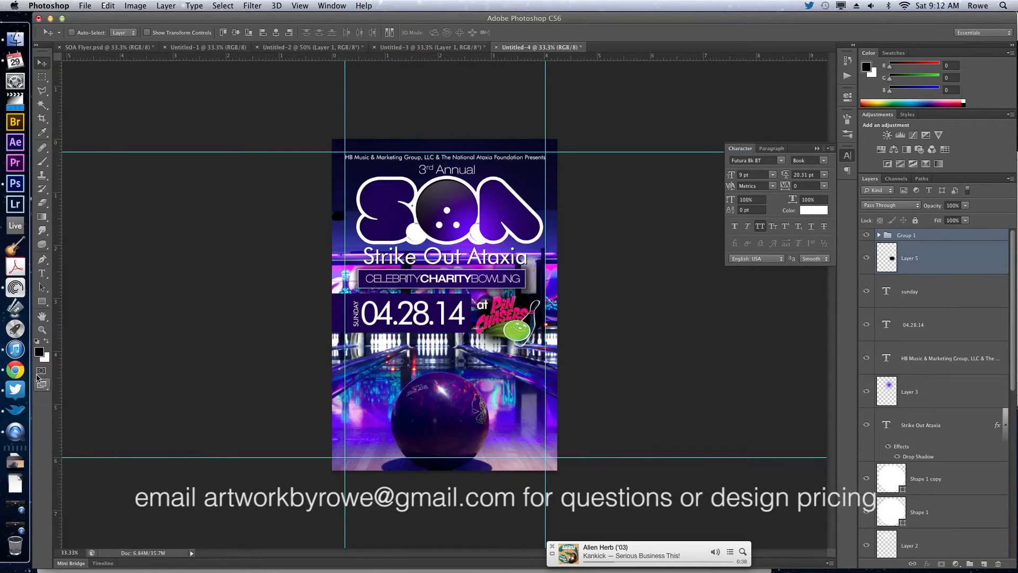
Copy the venue address and event time lines from the client's email in Chrome, and return to Photoshop.
{"action": "left_click", "coordinate": [15, 370]}
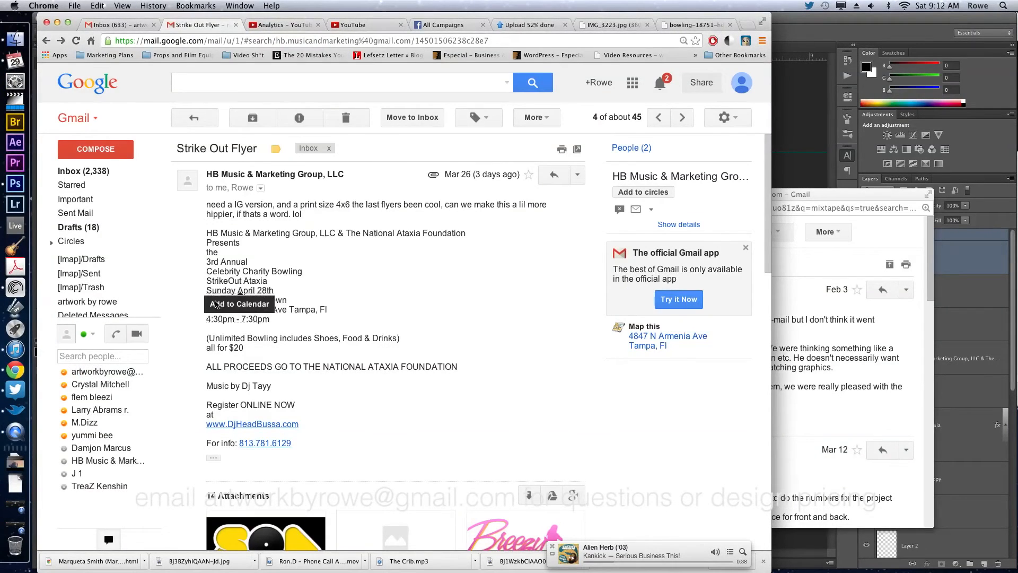
{"action": "left_click_drag", "start_coordinate": [202, 313], "coordinate": [314, 320]}
{"action": "key", "text": "super+c"}
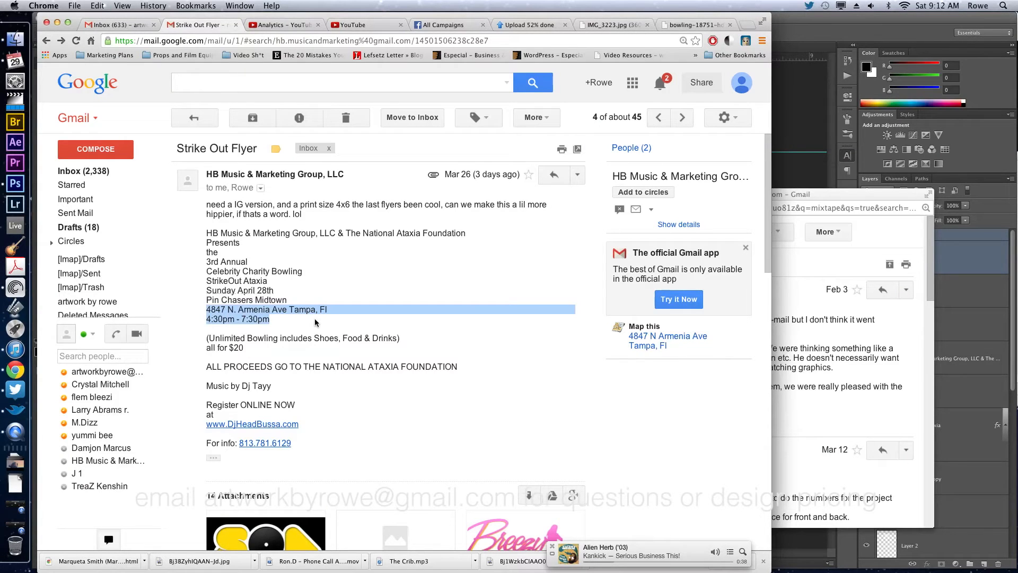
{"action": "left_click", "coordinate": [315, 322]}
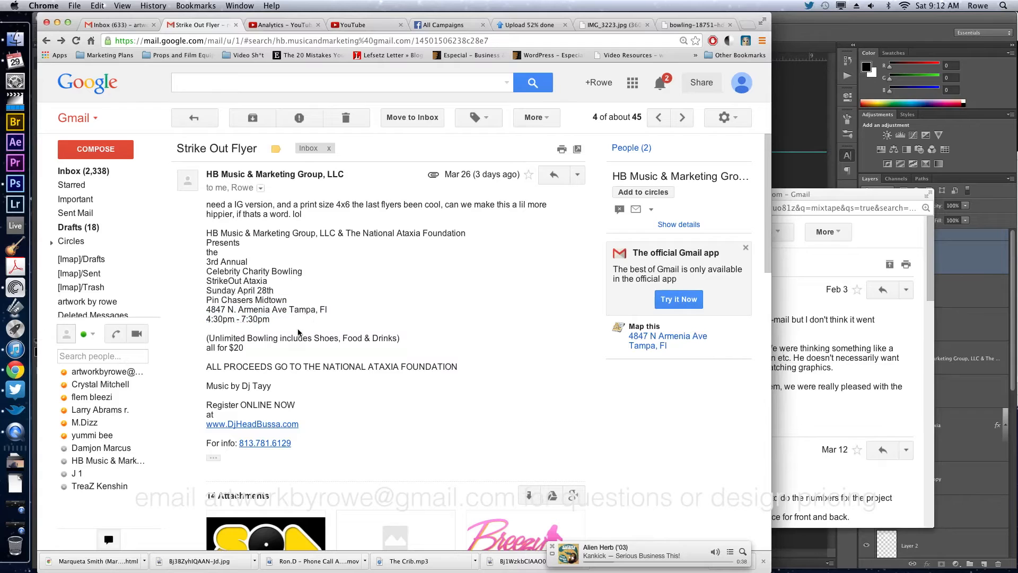
{"action": "key", "text": "super+Tab"}
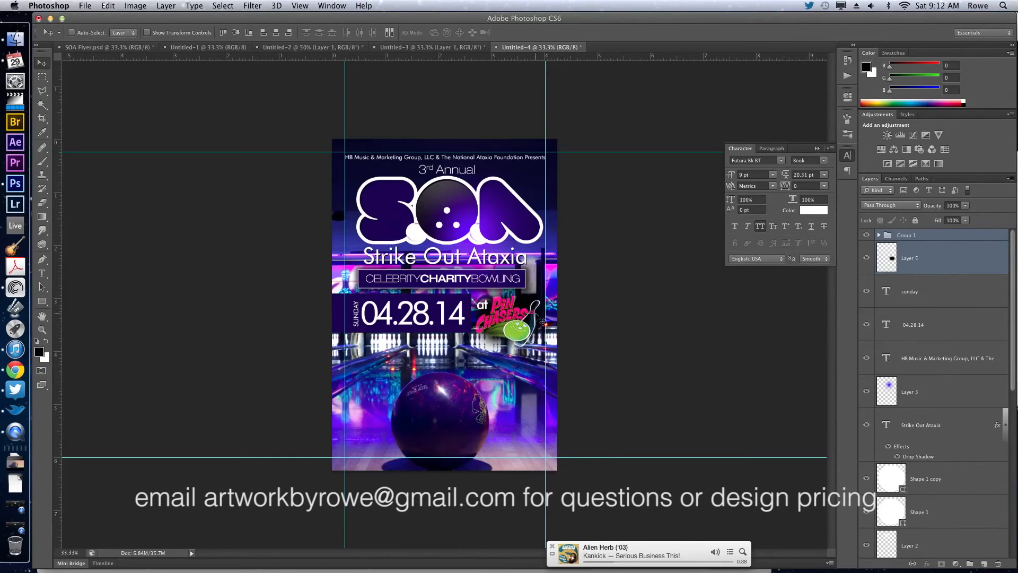
Move the Pin Chasers logo and its shadow down to the flyer's lower-right area beside the bowling ball.
{"action": "left_click_drag", "start_coordinate": [520, 318], "coordinate": [522, 419]}
{"action": "left_click", "coordinate": [867, 258]}
{"action": "left_click", "coordinate": [867, 258]}
Paste the copied venue details as a new text layer beneath the Pin Chasers logo, and delete the time line.
{"action": "key", "text": "t"}
{"action": "left_click", "coordinate": [487, 455]}
{"action": "key", "text": "cmd+v"}
{"action": "key", "text": "super+a"}
{"action": "left_click_drag", "start_coordinate": [486, 411], "coordinate": [495, 411]}
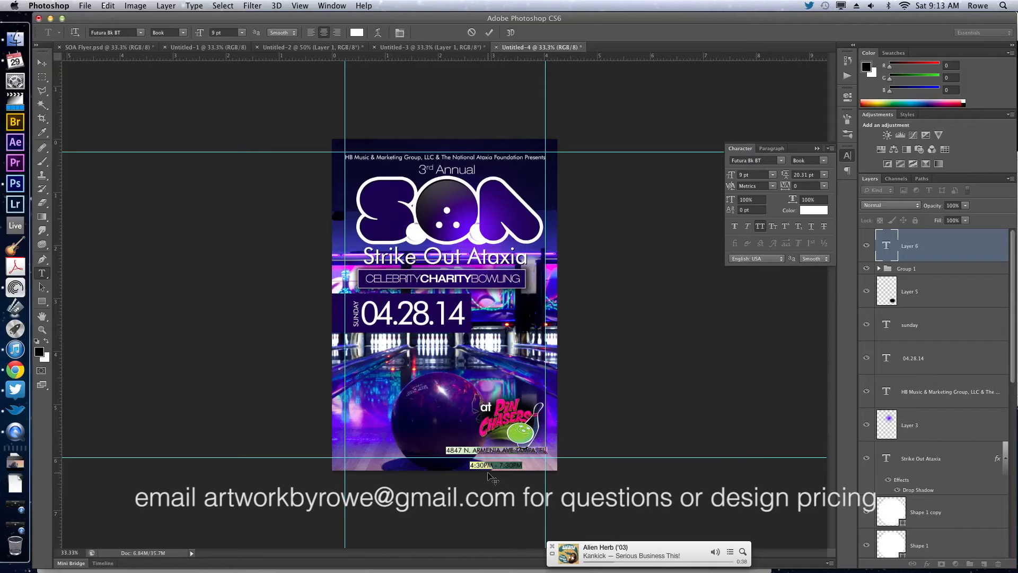
{"action": "triple_click", "coordinate": [489, 464]}
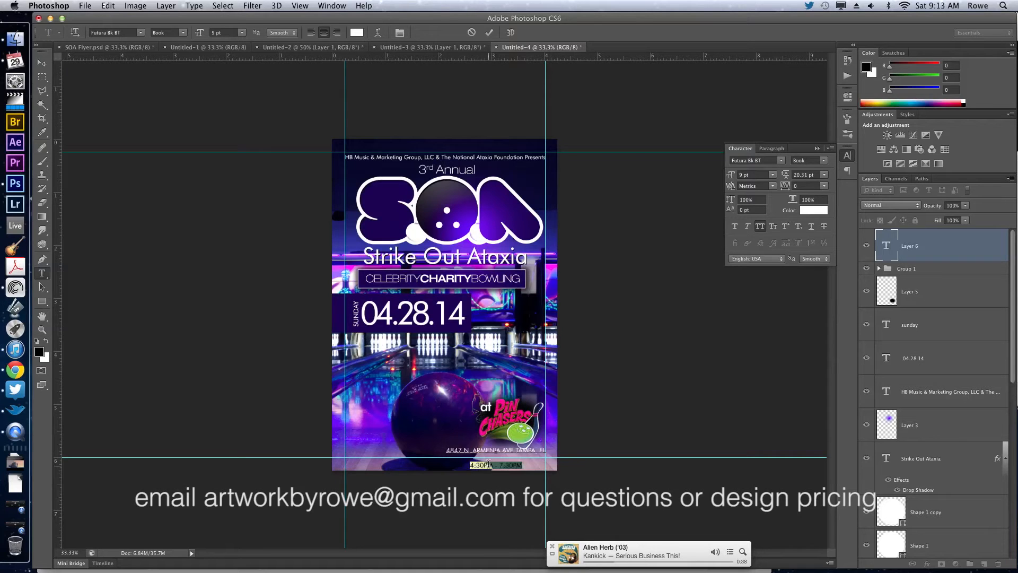
{"action": "key", "text": "BackSpace"}
Set the venue address text to 8 pt, position it just under the Pin Chasers logo, and commit it.
{"action": "key", "text": "super+a"}
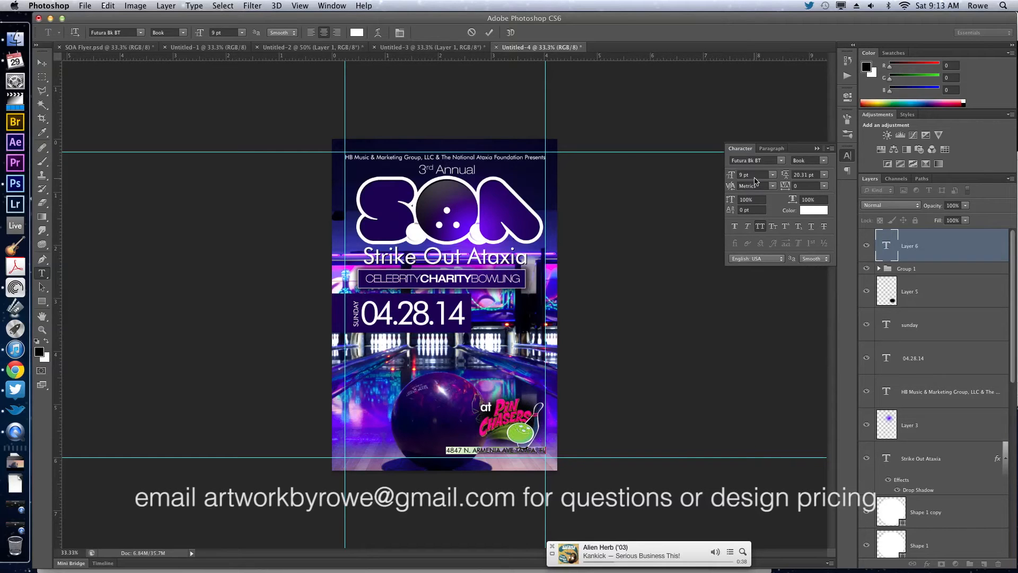
{"action": "left_click", "coordinate": [756, 174]}
{"action": "key", "text": "Down"}
{"action": "left_click_drag", "start_coordinate": [612, 231], "coordinate": [614, 234]}
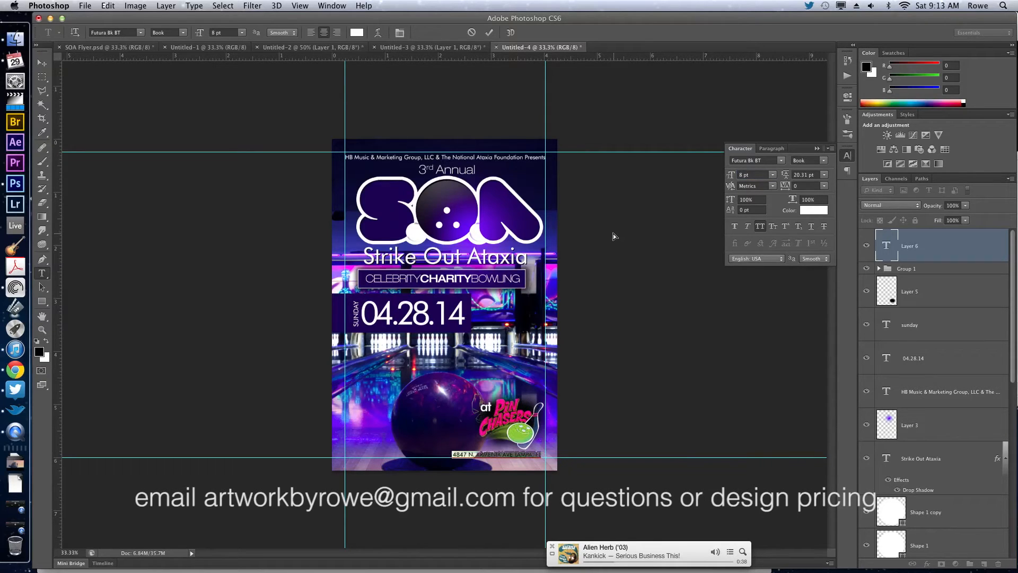
{"action": "key", "text": "super+Return"}
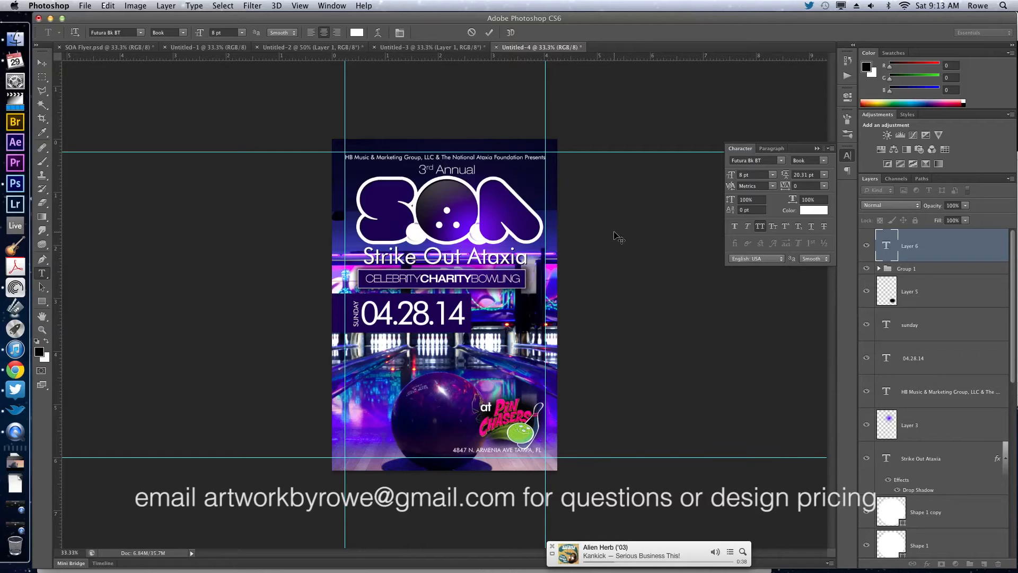
Set the venue address text to 7 pt and nudge it into place beneath the Pin Chasers logo, inside the margin guides.
{"action": "key", "text": "v"}
{"action": "key", "text": "shift+Down"}
{"action": "key", "text": "shift+Down"}
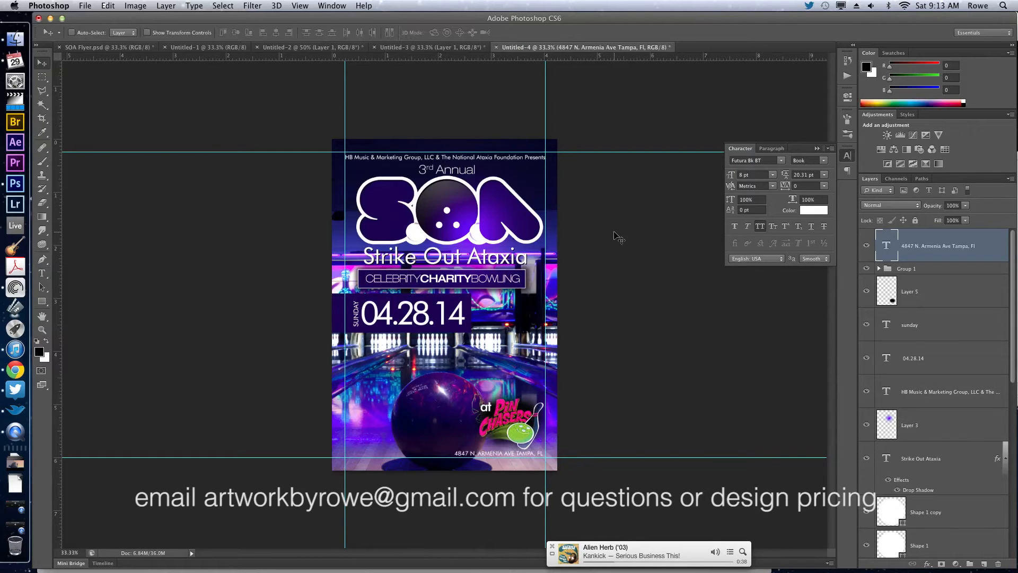
{"action": "key", "text": "Up"}
{"action": "key", "text": "Up"}
{"action": "key", "text": "Up"}
{"action": "key", "text": "Up"}
{"action": "key", "text": "Up"}
{"action": "key", "text": "Up"}
{"action": "left_click", "coordinate": [759, 171]}
{"action": "key", "text": "Down"}
{"action": "key", "text": "Return"}
{"action": "key", "text": "Right"}
{"action": "key", "text": "Right"}
{"action": "key", "text": "Right"}
{"action": "key", "text": "Right"}
{"action": "key", "text": "Right"}
{"action": "key", "text": "Right"}
{"action": "key", "text": "Right"}
{"action": "key", "text": "Right"}
{"action": "key", "text": "Right"}
{"action": "key", "text": "Right"}
{"action": "key", "text": "Right"}
{"action": "key", "text": "Right"}
{"action": "key", "text": "Right"}
{"action": "key", "text": "Right"}
{"action": "key", "text": "Right"}
{"action": "key", "text": "Right"}
{"action": "key", "text": "Right"}
{"action": "key", "text": "Right"}
{"action": "key", "text": "Right"}
{"action": "key", "text": "Right"}
Copy the event time line "4:30pm - 7:30pm" from the client's email in Chrome, and return to Photoshop.
{"action": "left_click", "coordinate": [23, 372]}
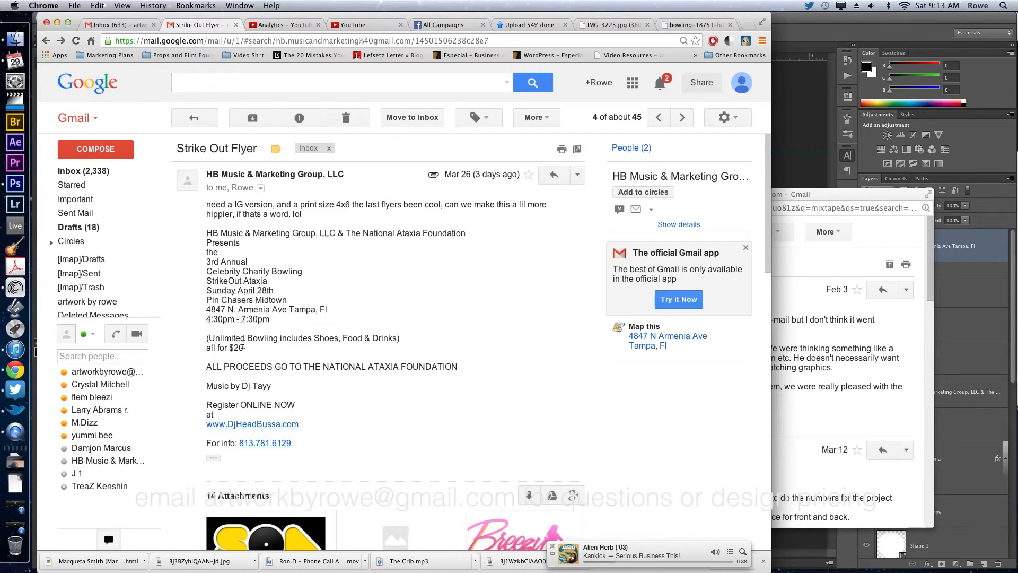
{"action": "left_click_drag", "start_coordinate": [243, 347], "coordinate": [295, 351]}
{"action": "left_click", "coordinate": [209, 337]}
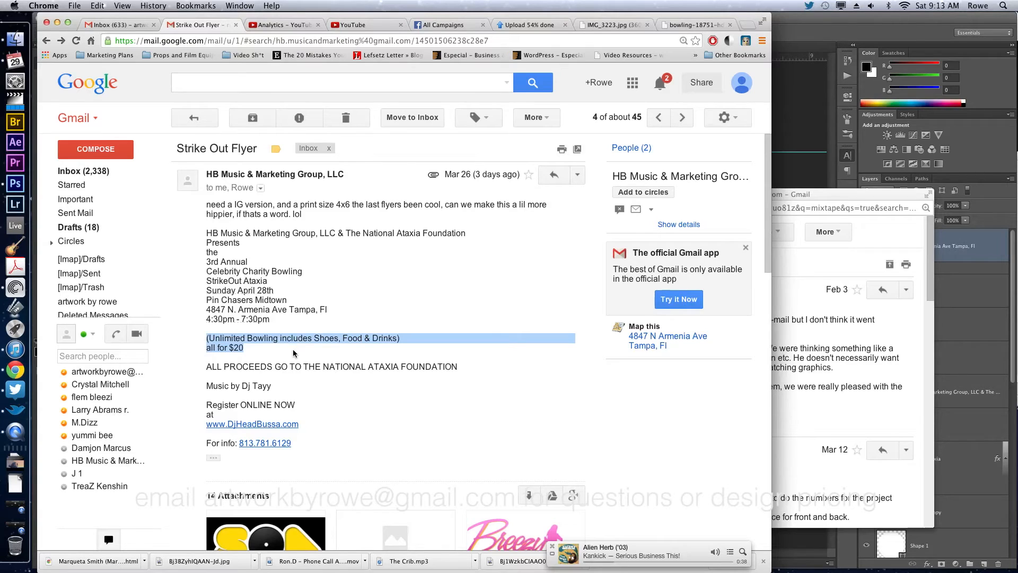
{"action": "left_click", "coordinate": [295, 354]}
{"action": "left_click_drag", "start_coordinate": [206, 319], "coordinate": [280, 318]}
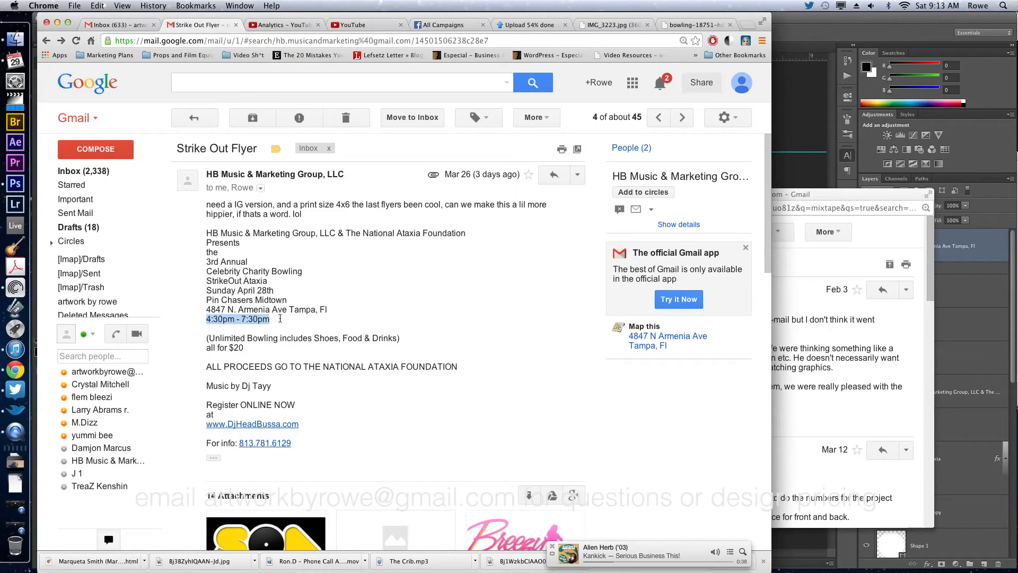
{"action": "key", "text": "super+c"}
{"action": "left_click", "coordinate": [790, 116]}
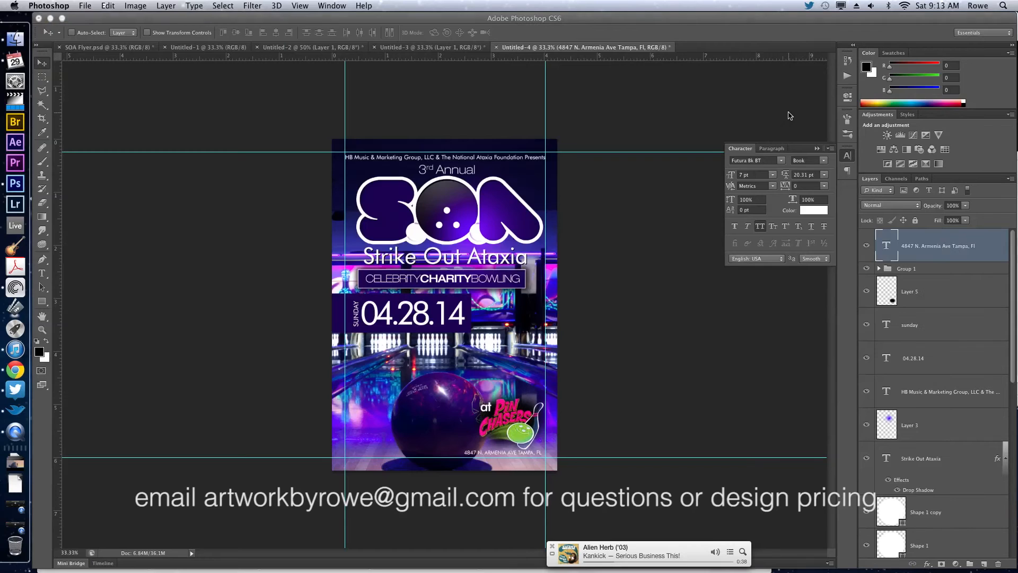
Paste the copied time as a new text layer, set it to 16 pt, and place it just below the date box.
{"action": "key", "text": "t"}
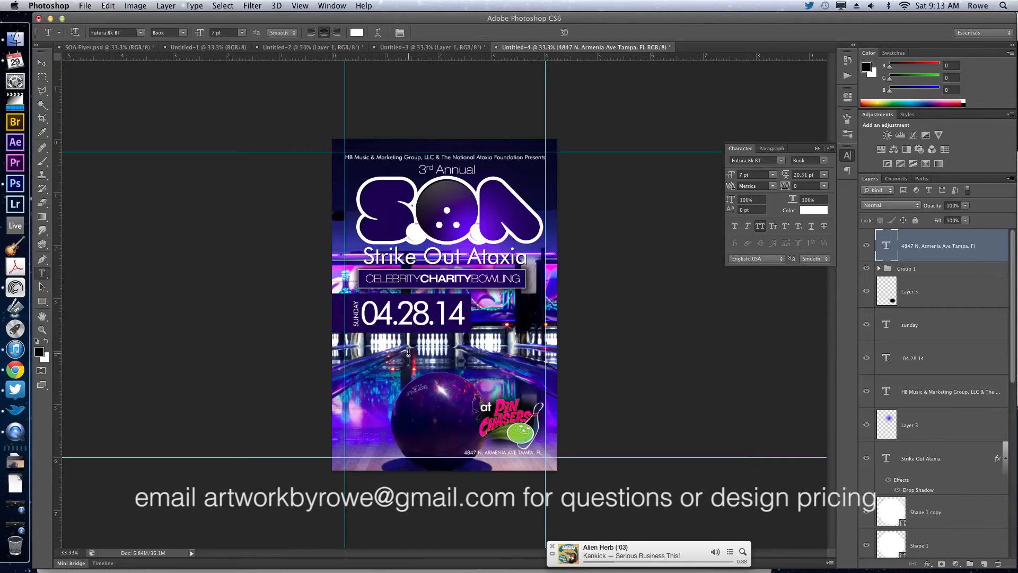
{"action": "left_click", "coordinate": [414, 359]}
{"action": "key", "text": "super+v"}
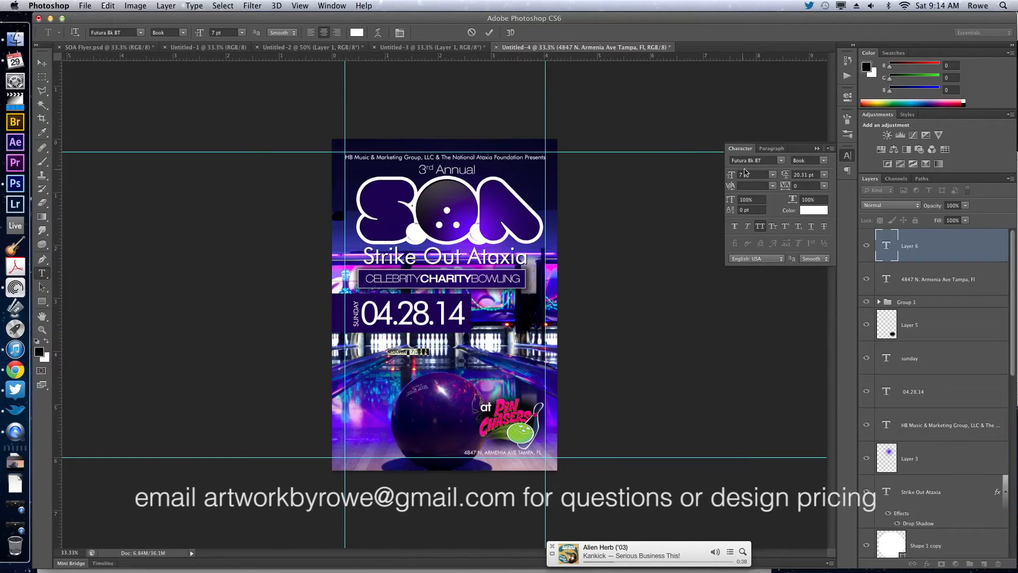
{"action": "left_click", "coordinate": [751, 174]}
{"action": "key", "text": "Up"}
{"action": "key", "text": "Up"}
{"action": "key", "text": "Up"}
{"action": "key", "text": "Up"}
{"action": "key", "text": "Up"}
{"action": "key", "text": "Up"}
{"action": "key", "text": "Up"}
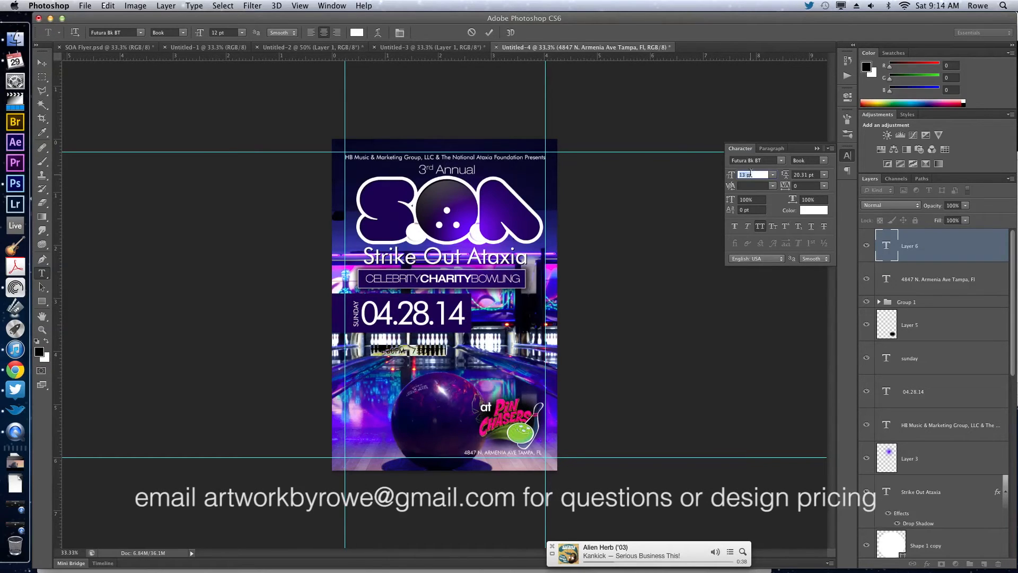
{"action": "key", "text": "Up"}
{"action": "key", "text": "Up"}
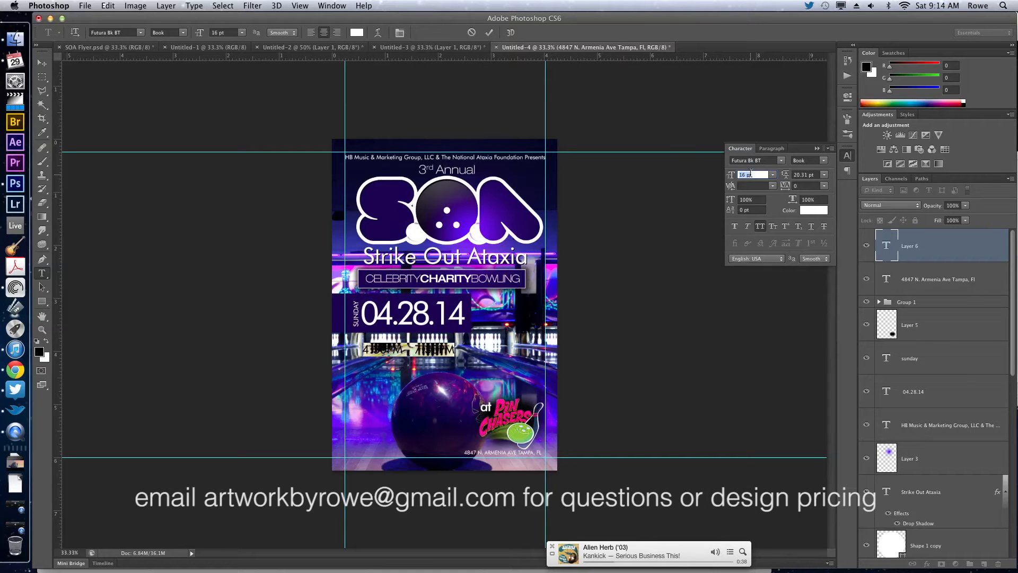
{"action": "left_click_drag", "start_coordinate": [592, 273], "coordinate": [591, 265]}
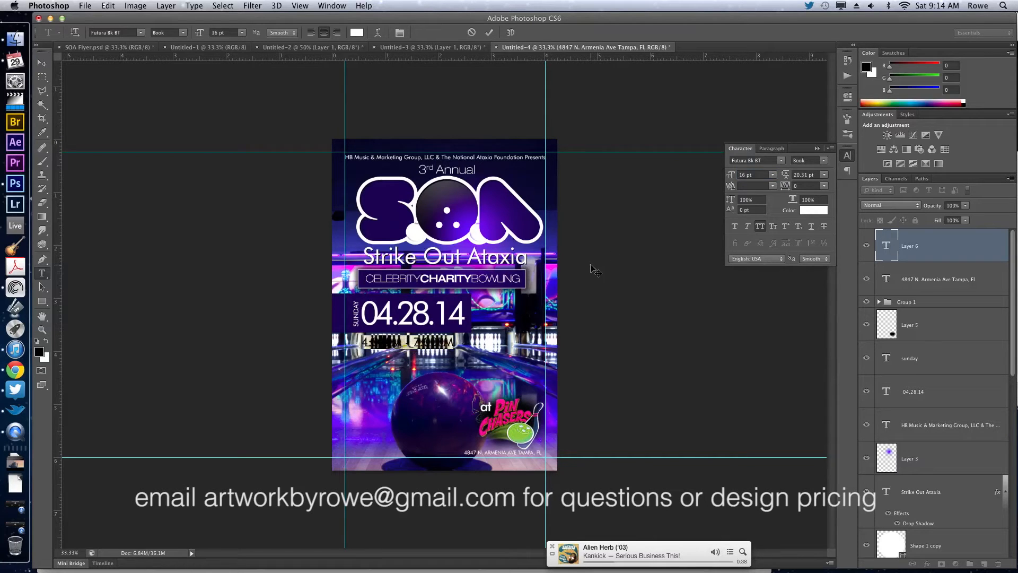
{"action": "key", "text": "super+Return"}
Duplicate the date box's rectangle down behind the time text and squash its height to about 43%.
{"action": "key", "text": "v"}
{"action": "left_click", "coordinate": [386, 297], "text": "super"}
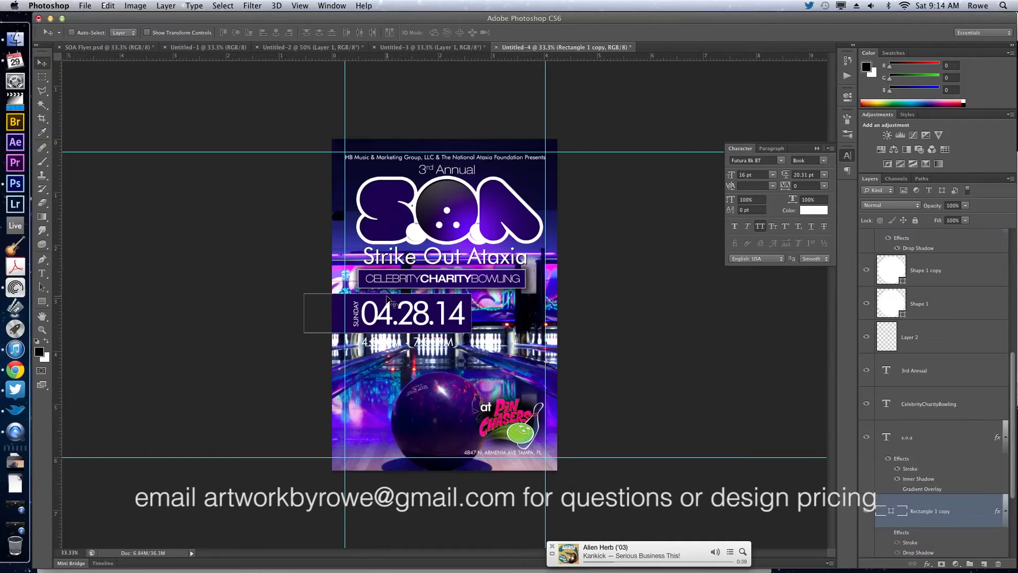
{"action": "left_click_drag", "start_coordinate": [398, 311], "coordinate": [390, 353]}
{"action": "key", "text": "super+t"}
{"action": "key", "text": "Return"}
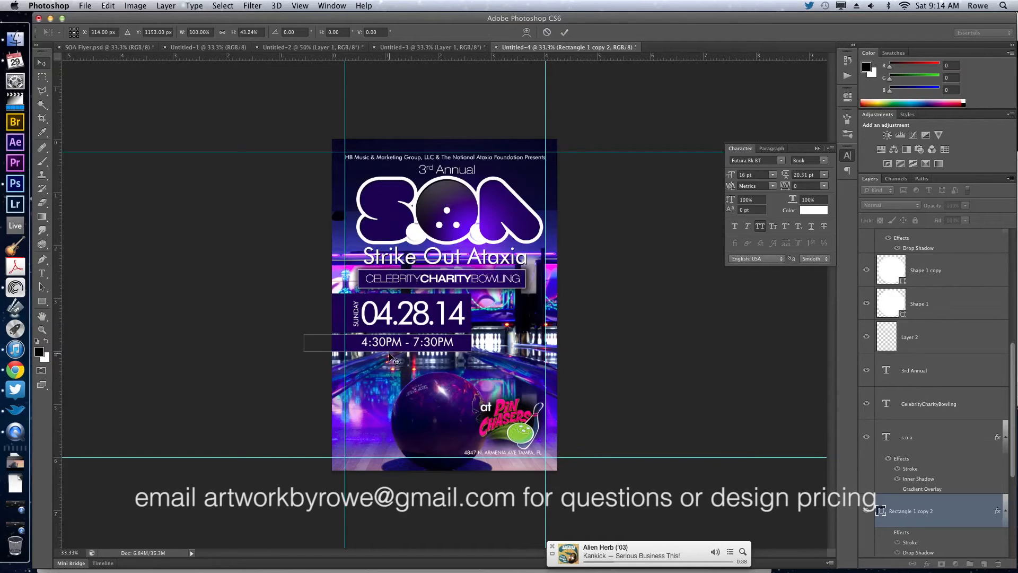
Shift the time box left so its right end sits just past the time text.
{"action": "key", "text": "shift+Left"}
{"action": "key", "text": "shift+Left"}
{"action": "key", "text": "shift+Left"}
{"action": "key", "text": "shift+Left"}
{"action": "key", "text": "shift+Left"}
{"action": "key", "text": "shift+Left"}
{"action": "key", "text": "shift+Left"}
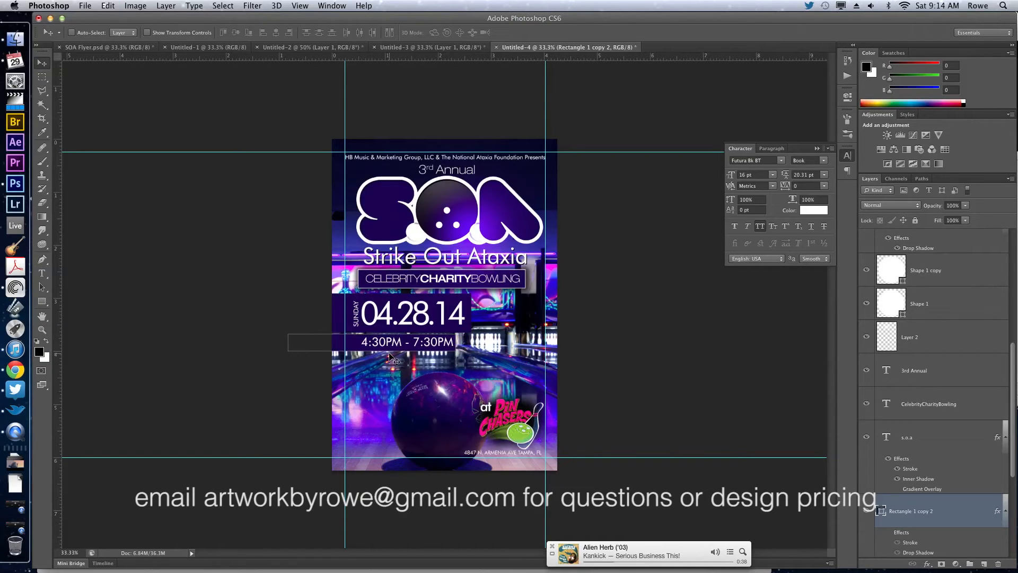
{"action": "key", "text": "shift+Left"}
Fill the time box with the lime green sampled from the Pin Chasers logo, and nudge the time text down.
{"action": "key", "text": "i"}
{"action": "left_click", "coordinate": [524, 419]}
{"action": "key", "text": "x"}
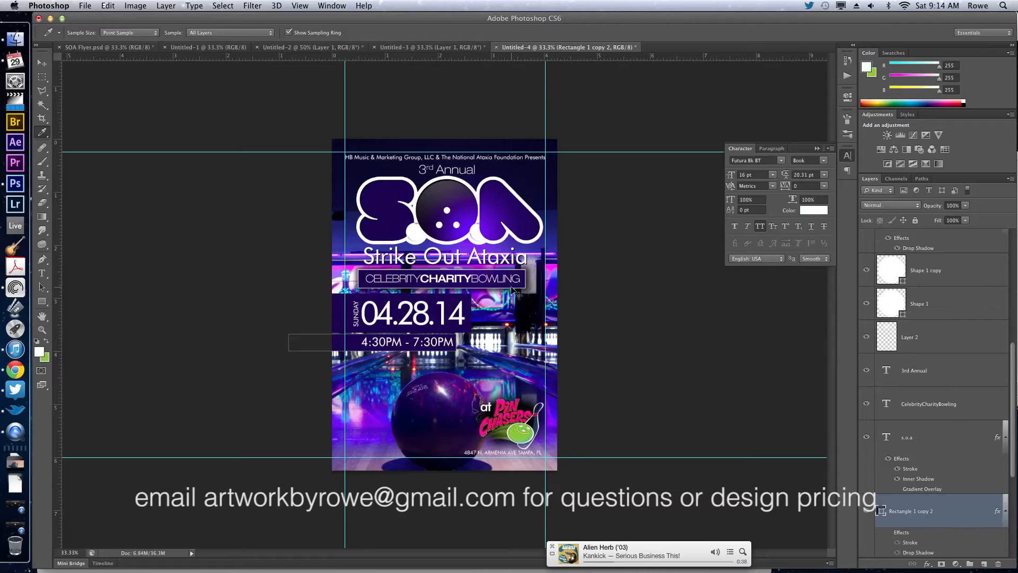
{"action": "key", "text": "ctrl+BackSpace"}
{"action": "key", "text": "v"}
{"action": "left_click", "coordinate": [413, 345], "text": "ctrl"}
{"action": "key", "text": "shift+Down"}
{"action": "left_click", "coordinate": [611, 297], "text": "super"}
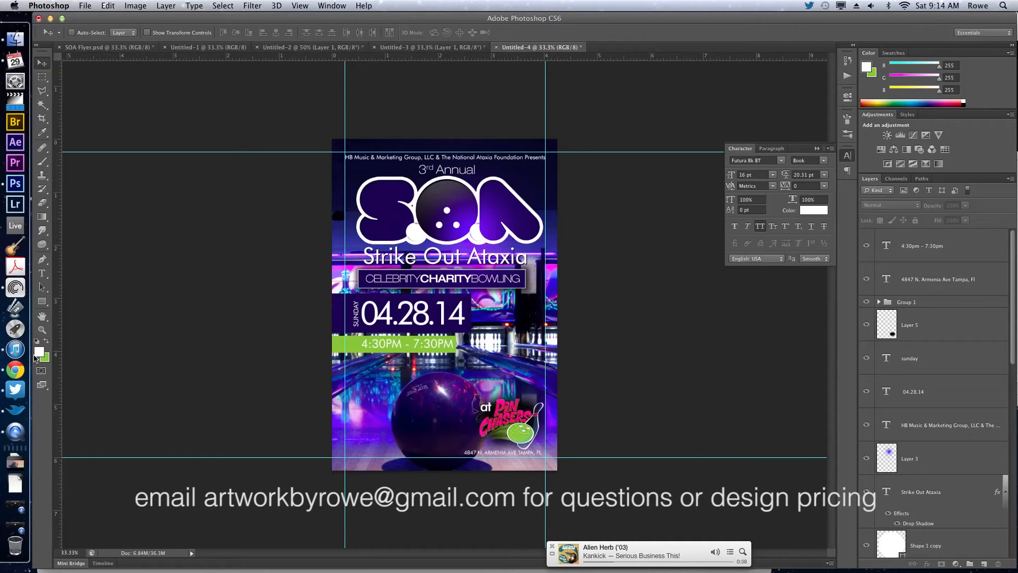
Recolor the 04.28.14 date text and the word CHARITY in the banner with the sampled lime green.
{"action": "left_click", "coordinate": [389, 319], "text": "super"}
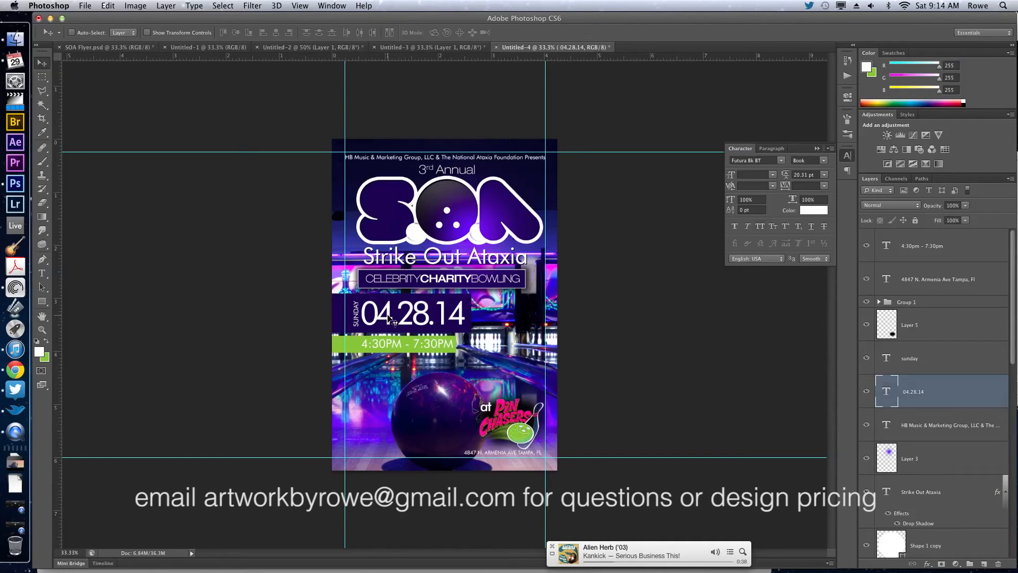
{"action": "key", "text": "super+BackSpace"}
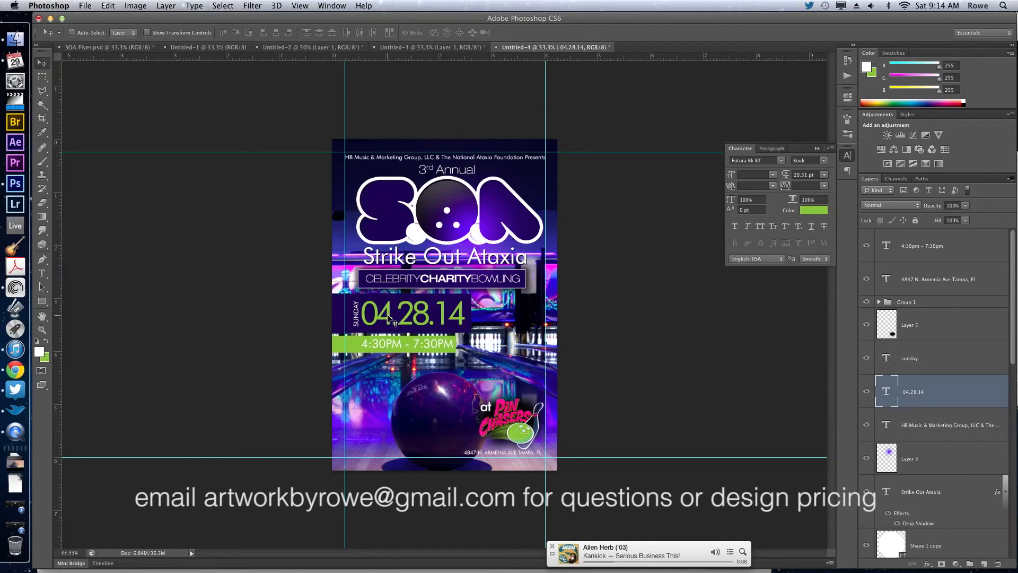
{"action": "key", "text": "t"}
{"action": "left_click_drag", "start_coordinate": [420, 277], "coordinate": [471, 276]}
{"action": "left_click", "coordinate": [46, 342]}
{"action": "key", "text": "super+Return"}
{"action": "key", "text": "v"}
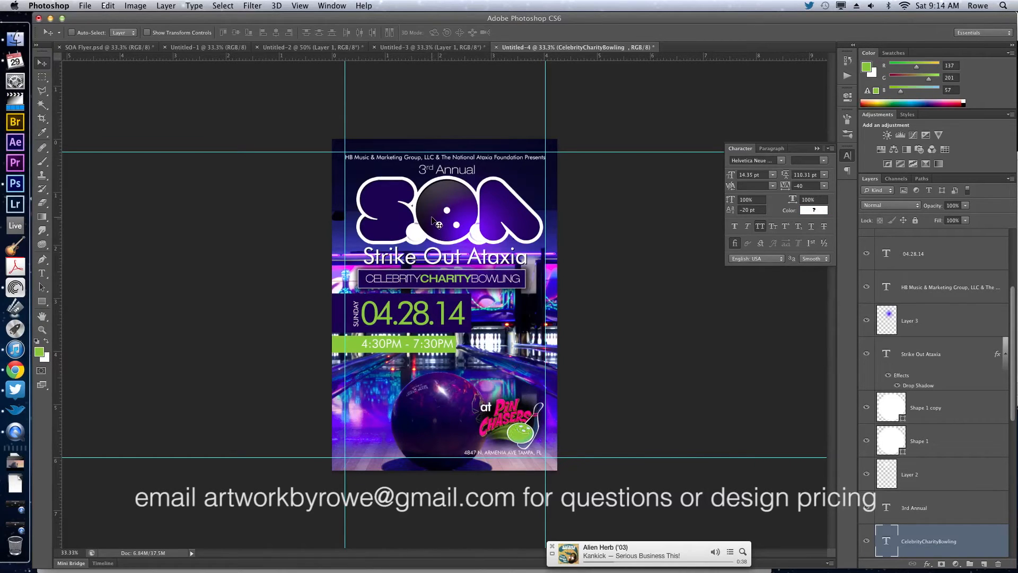
Color the time text with the dark purple sampled from the date box, and adjust its position in the green box.
{"action": "key", "text": "i"}
{"action": "left_click", "coordinate": [433, 318]}
{"action": "key", "text": "v"}
{"action": "left_click", "coordinate": [433, 347], "text": "super"}
{"action": "key", "text": "x"}
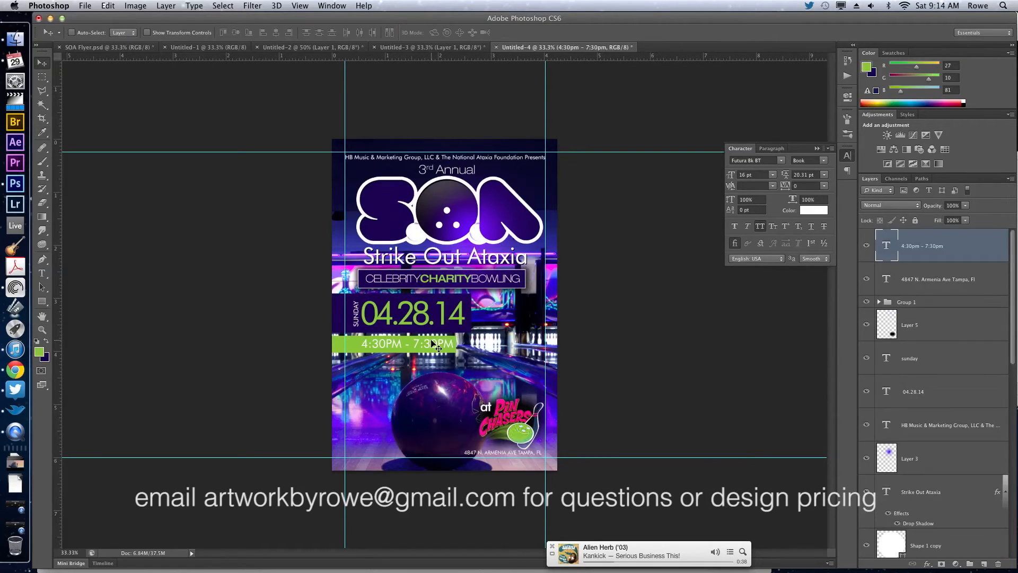
{"action": "key", "text": "shift+Left"}
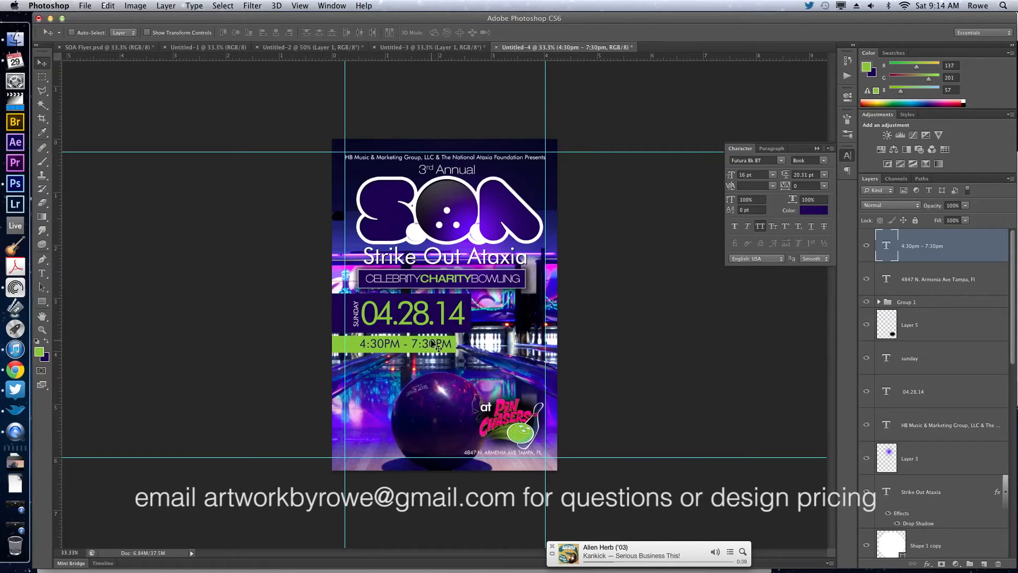
{"action": "key", "text": "shift+Right"}
{"action": "key", "text": "Left"}
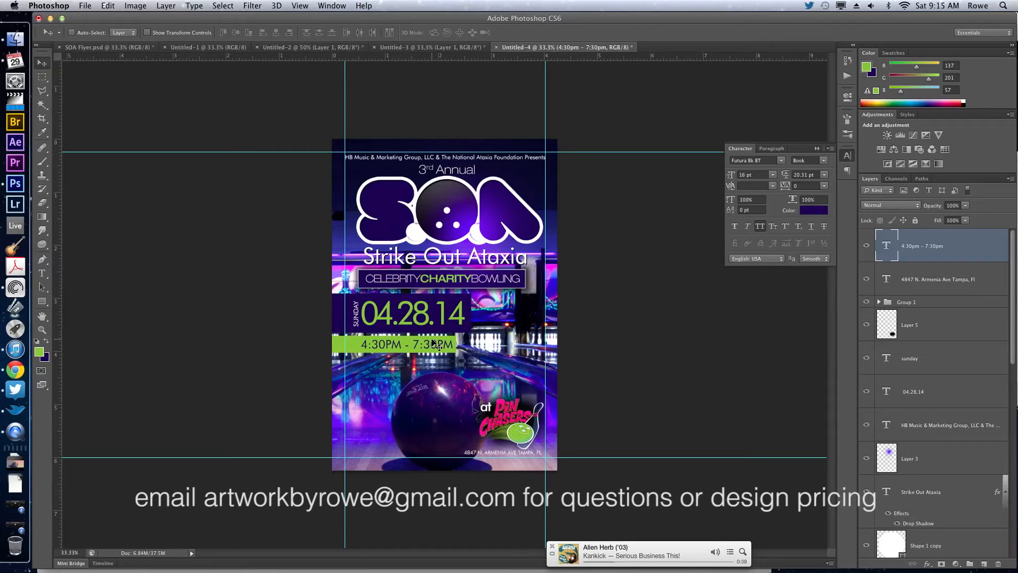
Copy the unlimited bowling, $20 price and proceeds lines from the client's email in Chrome, and return to Photoshop.
{"action": "left_click", "coordinate": [24, 376]}
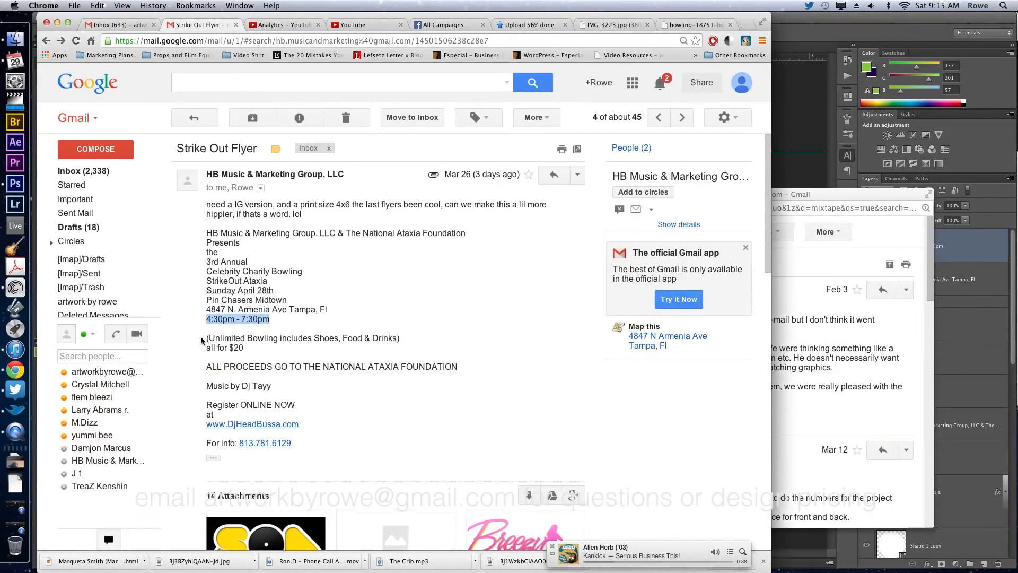
{"action": "left_click_drag", "start_coordinate": [207, 338], "coordinate": [461, 373]}
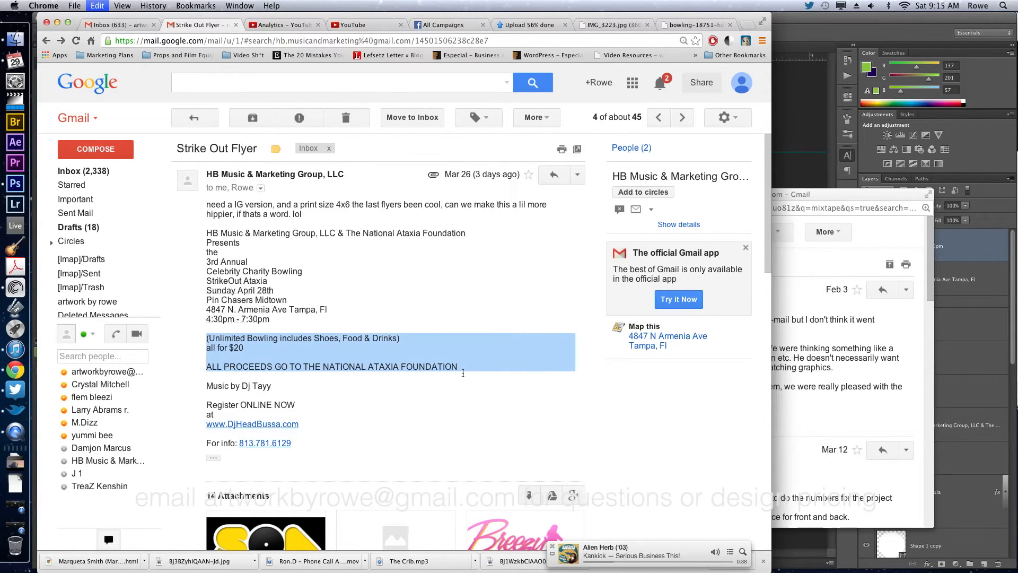
{"action": "left_click", "coordinate": [811, 105]}
Add a "$20" text layer beside the date box and enlarge it to 39 pt.
{"action": "key", "text": "t"}
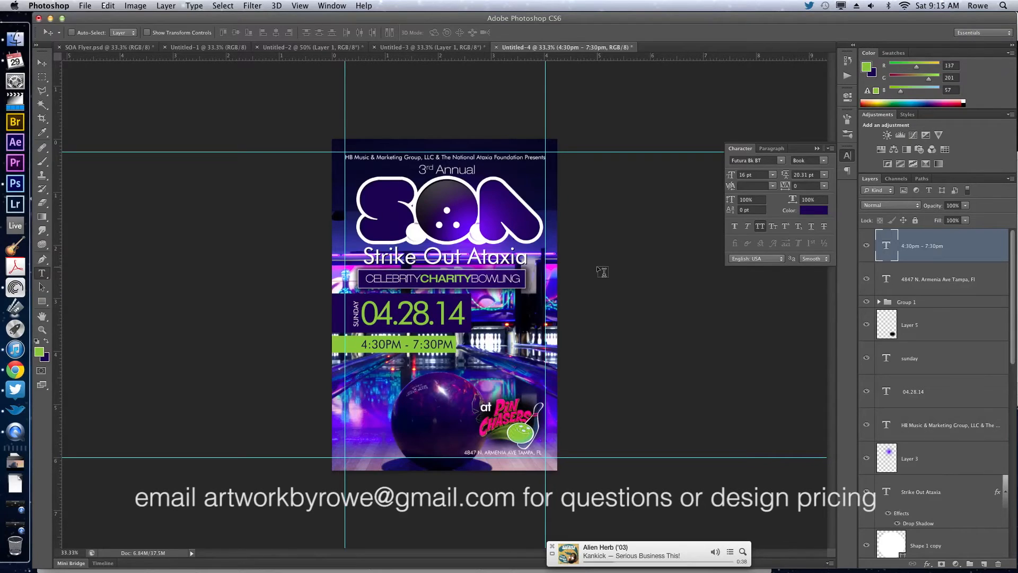
{"action": "left_click", "coordinate": [501, 333]}
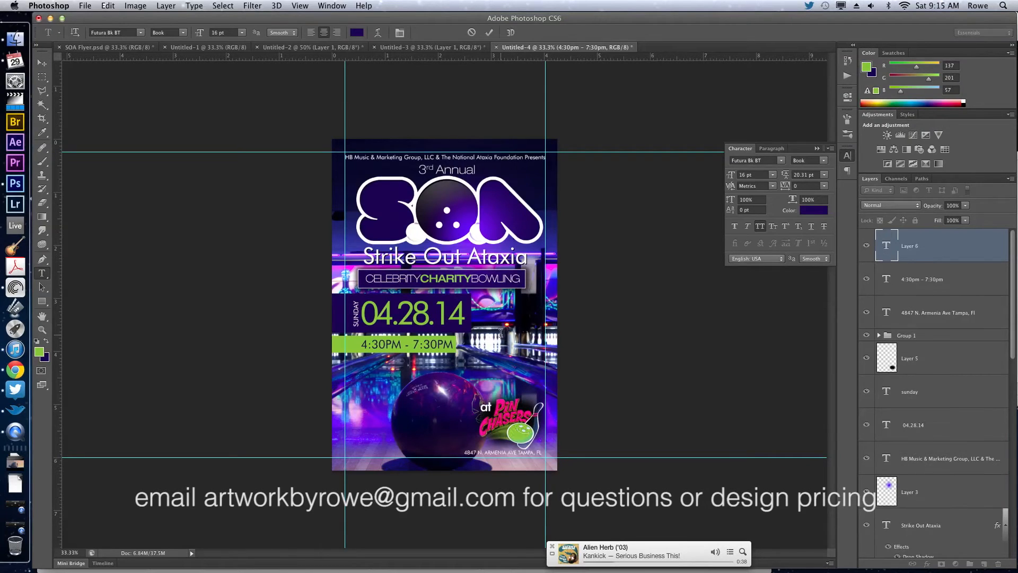
{"action": "type", "text": "$20"}
{"action": "key", "text": "super+a"}
{"action": "left_click_drag", "start_coordinate": [733, 177], "coordinate": [747, 183]}
{"action": "left_click_drag", "start_coordinate": [656, 304], "coordinate": [662, 294]}
Make the dollar sign of the $20 text superscript and commit the text.
{"action": "left_click_drag", "start_coordinate": [500, 312], "coordinate": [480, 313]}
{"action": "left_click", "coordinate": [786, 226]}
{"action": "double_click", "coordinate": [511, 318]}
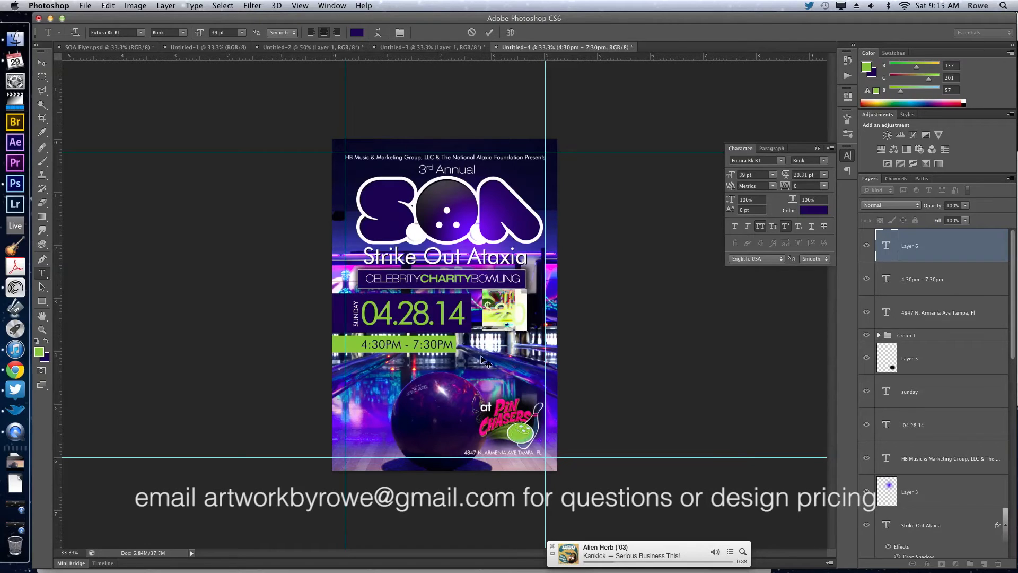
{"action": "key", "text": "super+Return"}
Duplicate the green time box behind the $20 text, extend it off the flyer's right edge, and adjust its height to match the date box.
{"action": "key", "text": "v"}
{"action": "left_click_drag", "start_coordinate": [345, 350], "coordinate": [346, 350]}
{"action": "left_click", "coordinate": [338, 350], "text": "super"}
{"action": "key", "text": "super+j"}
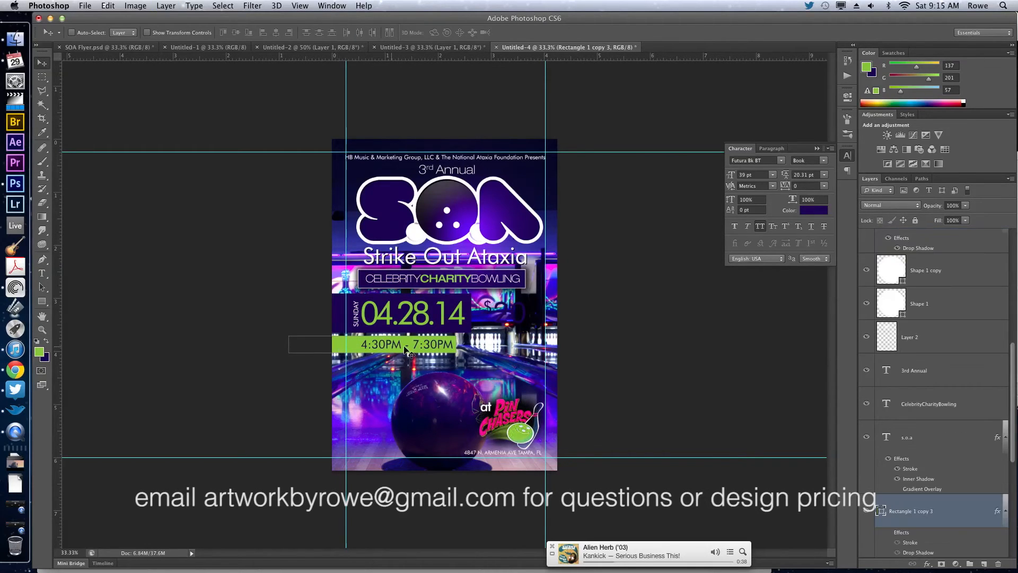
{"action": "left_click_drag", "start_coordinate": [565, 314], "coordinate": [557, 334]}
{"action": "key", "text": "super+t"}
{"action": "key", "text": "Return"}
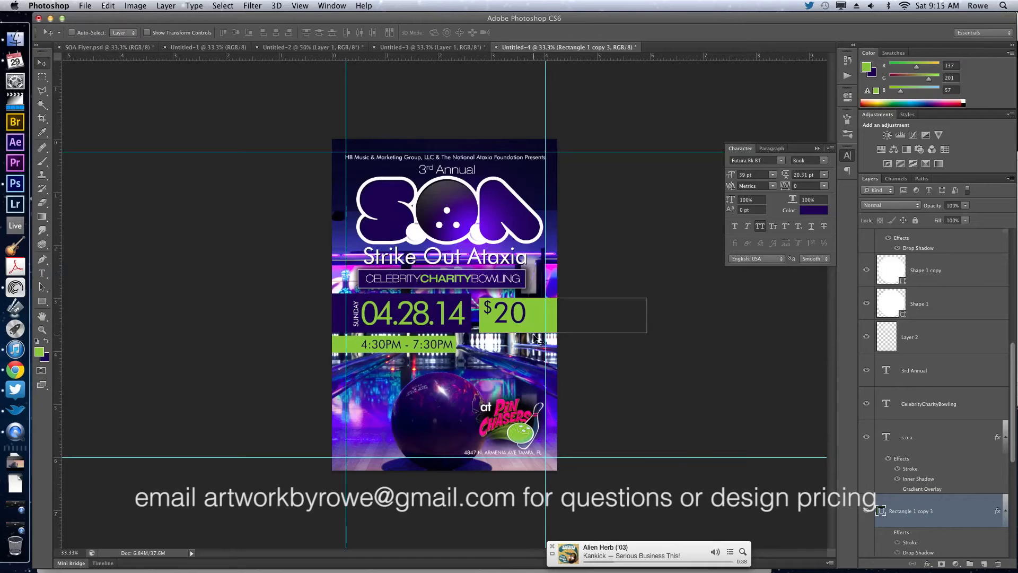
{"action": "key", "text": "super+t"}
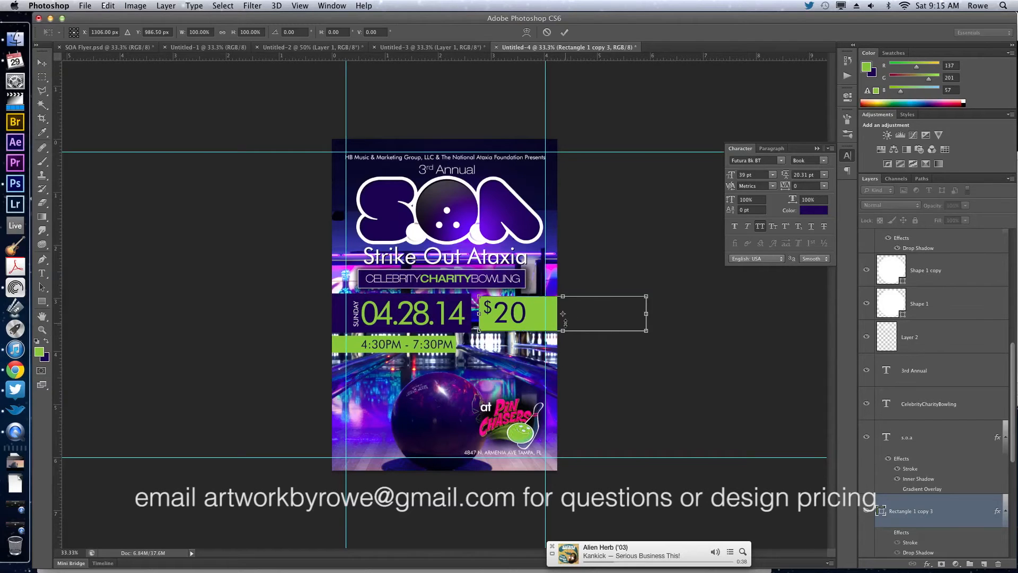
{"action": "left_click_drag", "start_coordinate": [561, 329], "coordinate": [562, 327]}
{"action": "key", "text": "Return"}
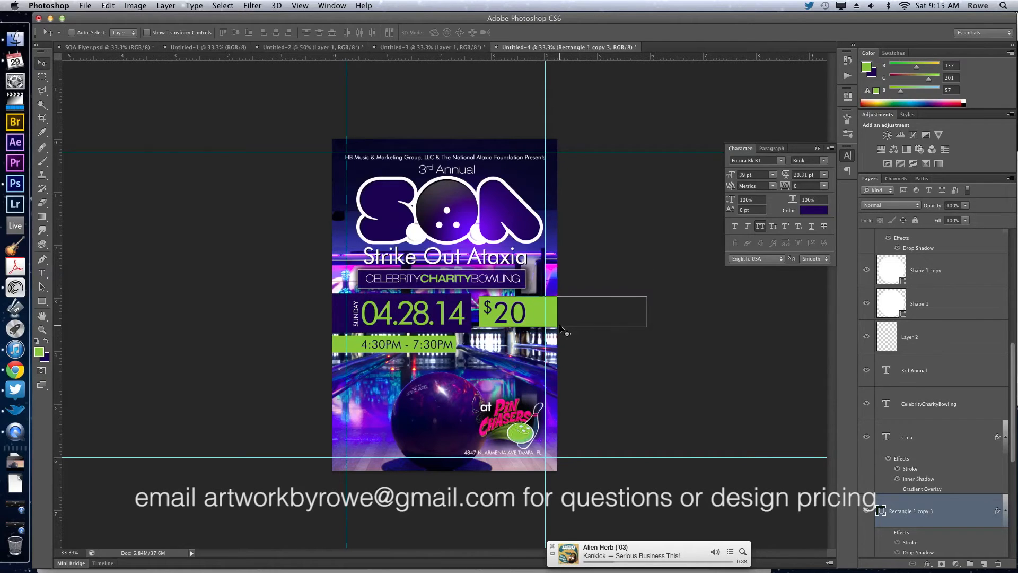
Move the $20 text to the right within its green box and tighten its tracking to -80.
{"action": "left_click", "coordinate": [519, 316], "text": "super"}
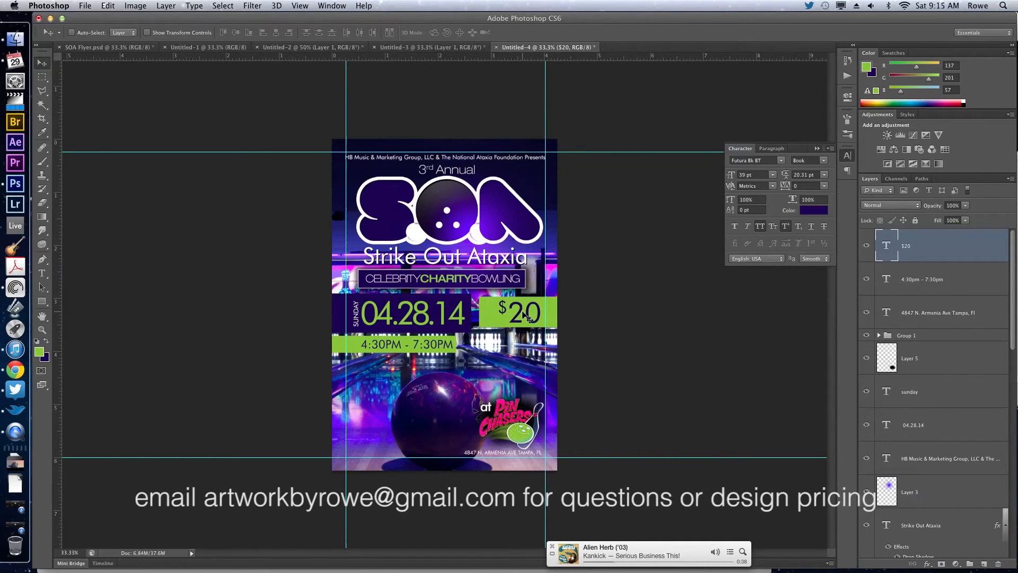
{"action": "key", "text": "t"}
{"action": "left_click", "coordinate": [523, 310]}
{"action": "key", "text": "super+a"}
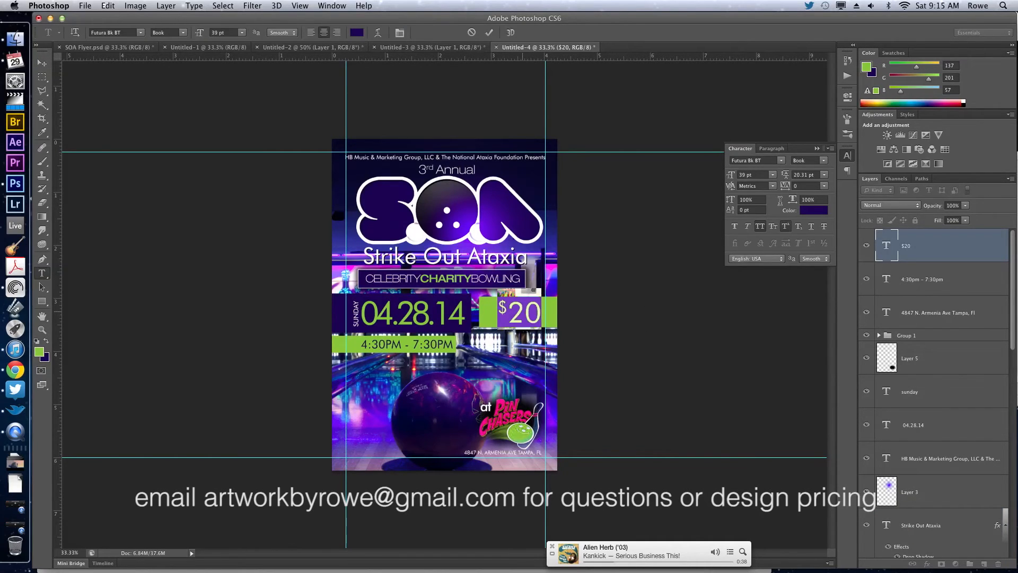
{"action": "left_click", "coordinate": [806, 186]}
{"action": "key", "text": "Down"}
{"action": "key", "text": "Down"}
{"action": "key", "text": "Down"}
{"action": "key", "text": "Down"}
{"action": "key", "text": "Down"}
{"action": "key", "text": "Down"}
{"action": "key", "text": "Down"}
{"action": "key", "text": "Down"}
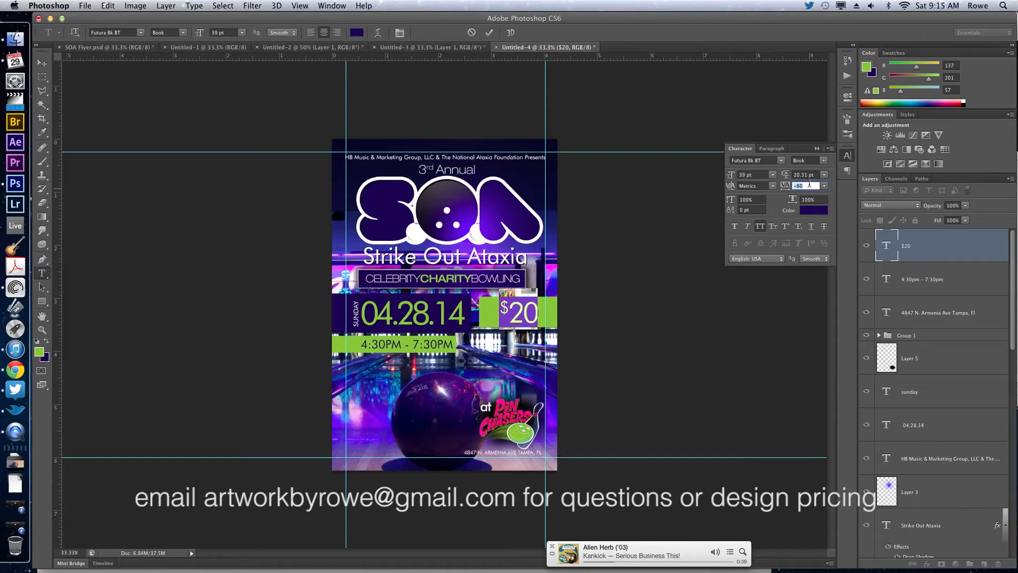
Change the $20 text's font to Futura Hv BT Heavy, commit it, and nudge it left within its green box.
{"action": "left_click", "coordinate": [825, 160]}
{"action": "left_click", "coordinate": [822, 157]}
{"action": "left_click", "coordinate": [780, 161]}
{"action": "left_click", "coordinate": [793, 167]}
{"action": "left_click", "coordinate": [504, 308]}
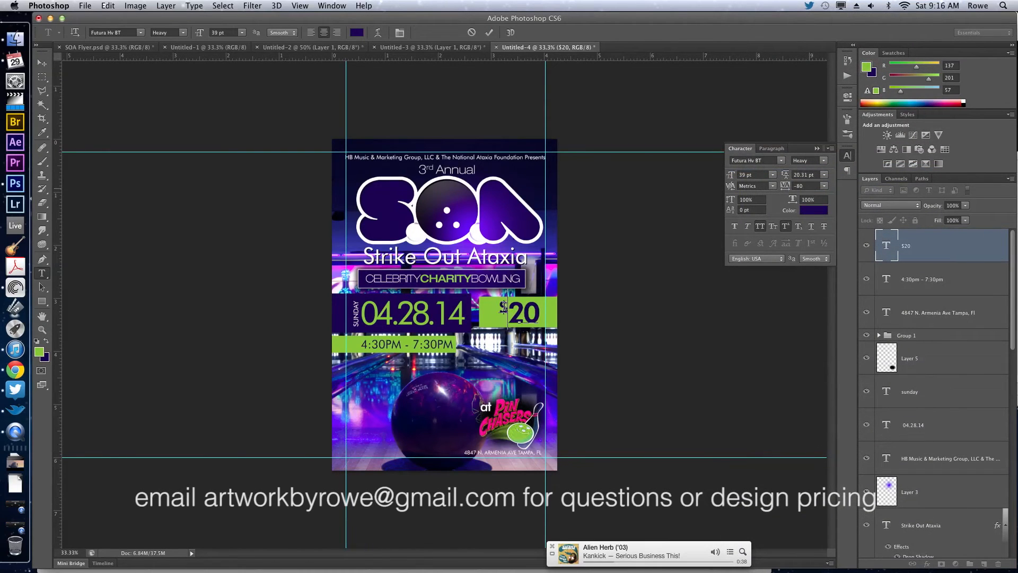
{"action": "key", "text": "super+Return"}
{"action": "key", "text": "v"}
{"action": "key", "text": "shift+Left"}
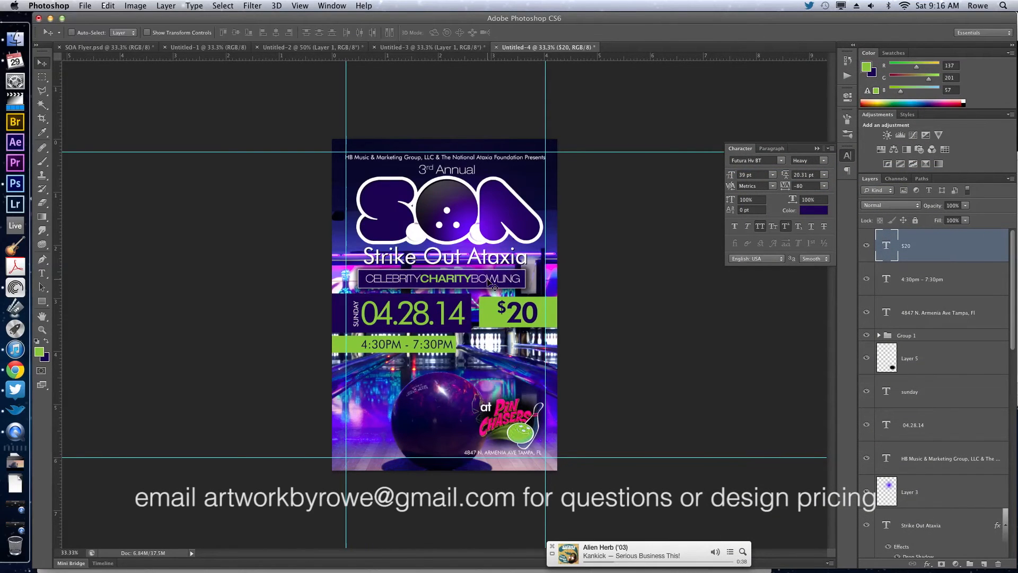
Add the text "admission" below the green $20 box and reduce its font size.
{"action": "key", "text": "t"}
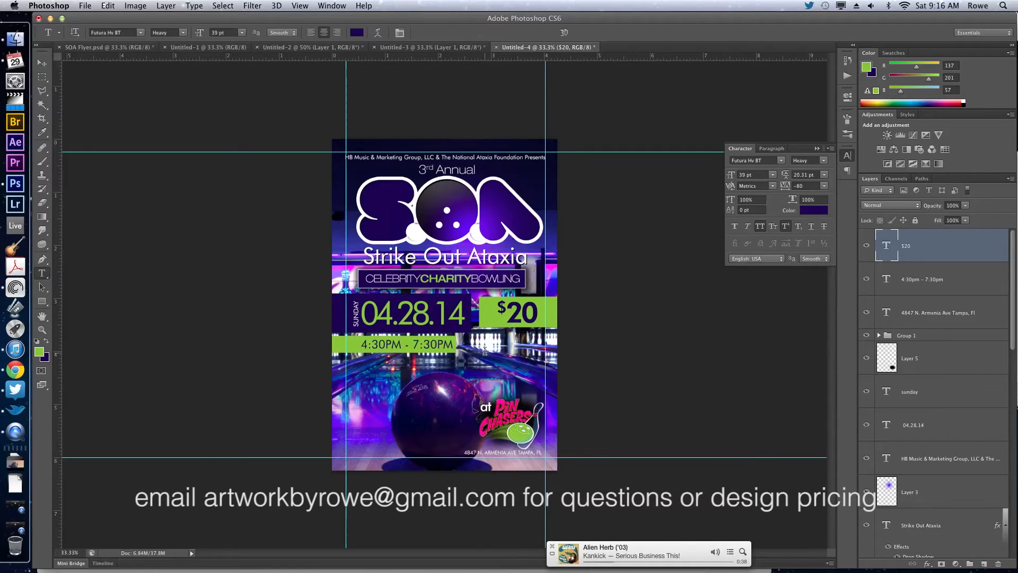
{"action": "left_click", "coordinate": [487, 356]}
{"action": "type", "text": "admission"}
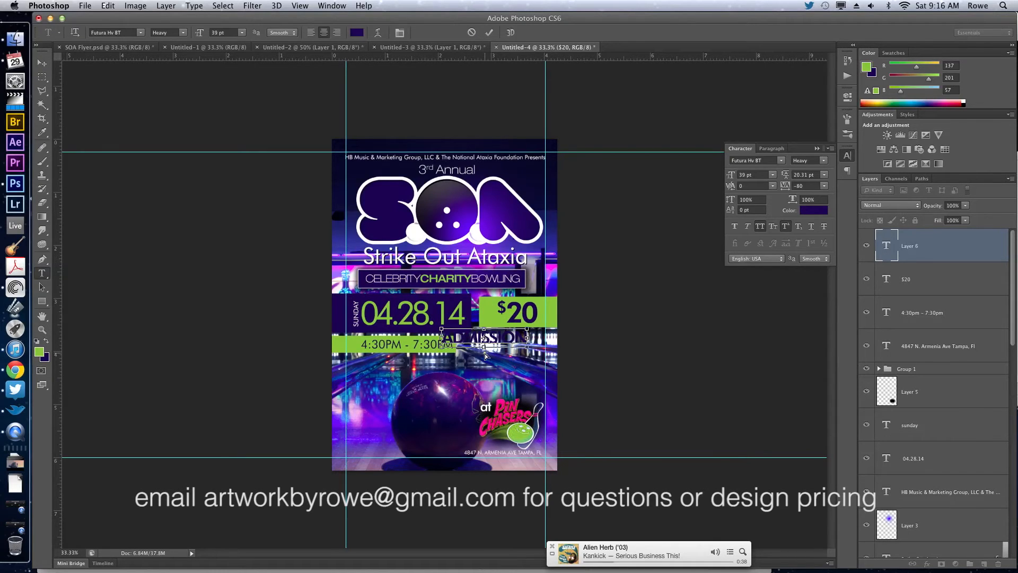
{"action": "key", "text": "super+a"}
{"action": "left_click", "coordinate": [742, 173]}
{"action": "key", "text": "Down"}
{"action": "key", "text": "Down"}
{"action": "key", "text": "Down"}
{"action": "key", "text": "Down"}
{"action": "key", "text": "Down"}
{"action": "key", "text": "Down"}
{"action": "key", "text": "Down"}
{"action": "key", "text": "Down"}
Rotate the admission text vertically beside the $20 text in the green box, set its size to 13 pt, and commit it.
{"action": "key", "text": "Down"}
{"action": "key", "text": "Down"}
{"action": "key", "text": "Down"}
{"action": "key", "text": "Down"}
{"action": "key", "text": "Down"}
{"action": "key", "text": "Down"}
{"action": "key", "text": "Down"}
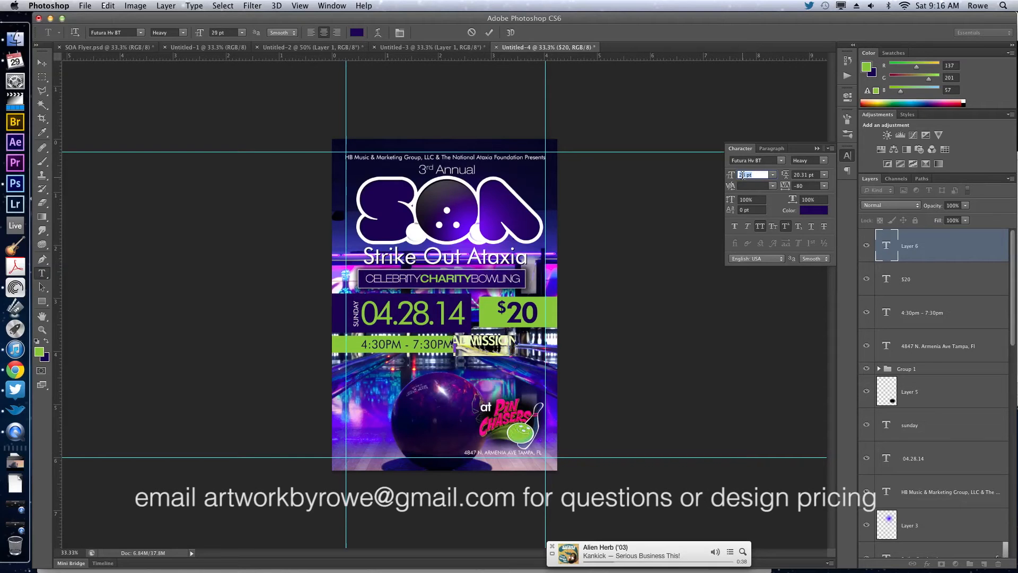
{"action": "left_click_drag", "start_coordinate": [542, 317], "coordinate": [457, 264]}
{"action": "left_click_drag", "start_coordinate": [661, 351], "coordinate": [662, 327]}
{"action": "left_click", "coordinate": [756, 174]}
{"action": "key", "text": "Down"}
{"action": "key", "text": "Down"}
{"action": "key", "text": "Down"}
{"action": "key", "text": "Down"}
{"action": "key", "text": "Down"}
{"action": "key", "text": "Down"}
{"action": "key", "text": "Down"}
{"action": "key", "text": "Down"}
{"action": "key", "text": "Down"}
{"action": "key", "text": "Down"}
{"action": "key", "text": "Down"}
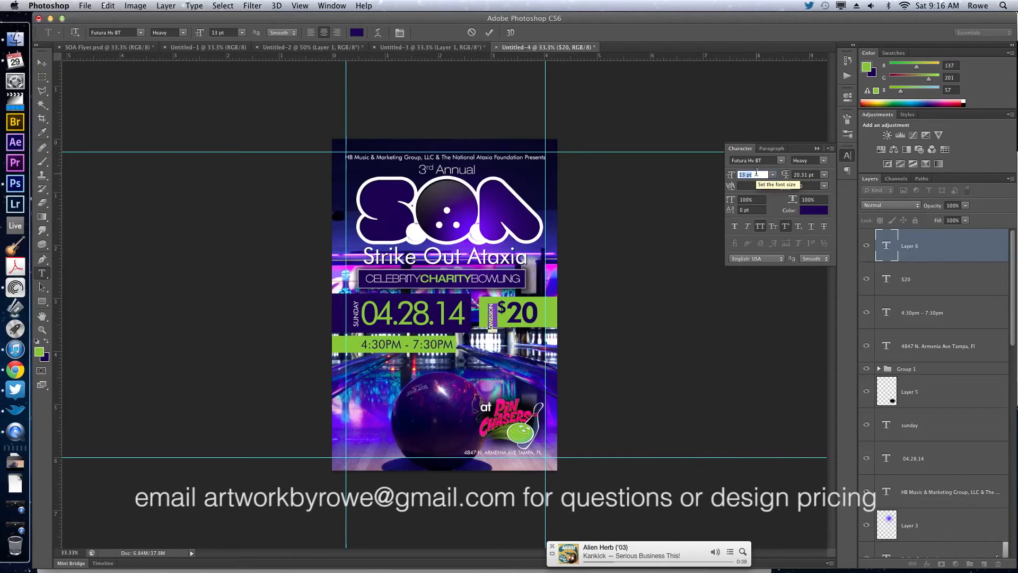
{"action": "key", "text": "Return"}
{"action": "key", "text": "v"}
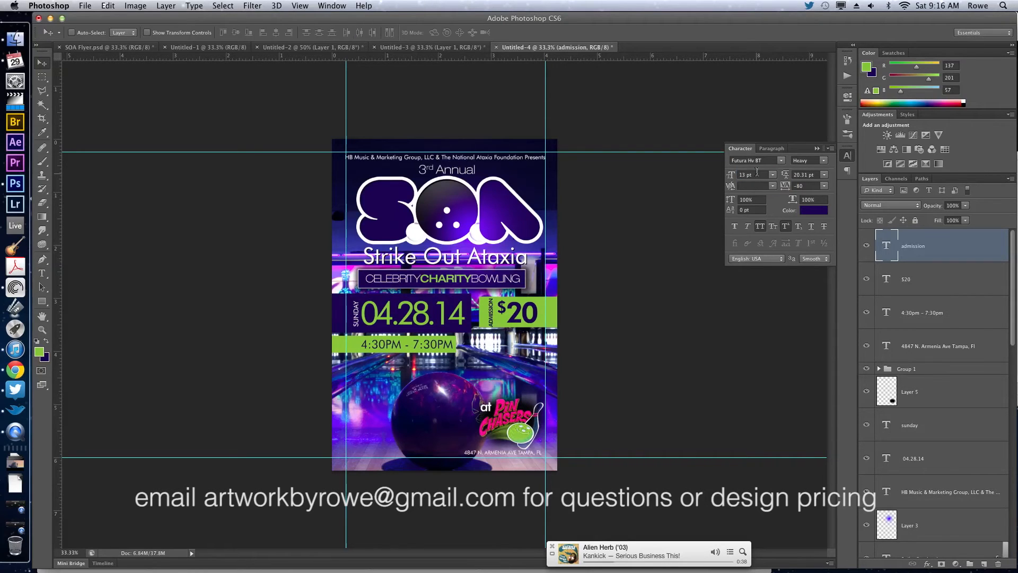
Nudge the vertical admission text to the green box's left edge and shift the $20 text left beside it.
{"action": "key", "text": "shift+Left"}
{"action": "key", "text": "shift+Left"}
{"action": "key", "text": "shift+Left"}
{"action": "left_click", "coordinate": [530, 317], "text": "super"}
{"action": "key", "text": "shift+Left"}
{"action": "key", "text": "shift+Left"}
{"action": "key", "text": "shift+Left"}
{"action": "key", "text": "shift+Left"}
{"action": "key", "text": "shift+Left"}
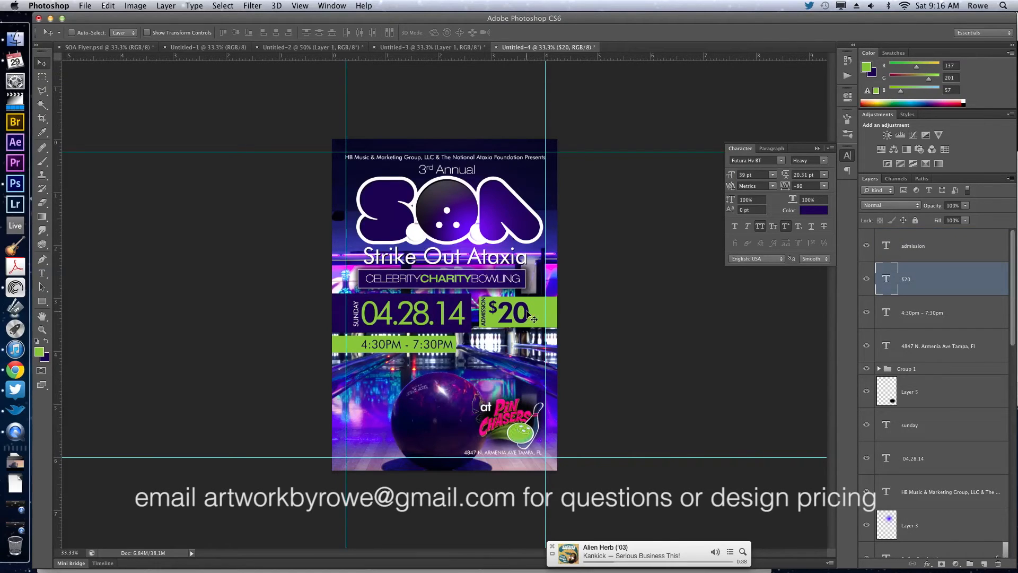
Scale the $20 text up to 42.74 pt, and nudge it left together with the admission text.
{"action": "key", "text": "super+t"}
{"action": "left_click_drag", "start_coordinate": [530, 289], "coordinate": [534, 287]}
{"action": "key", "text": "Return"}
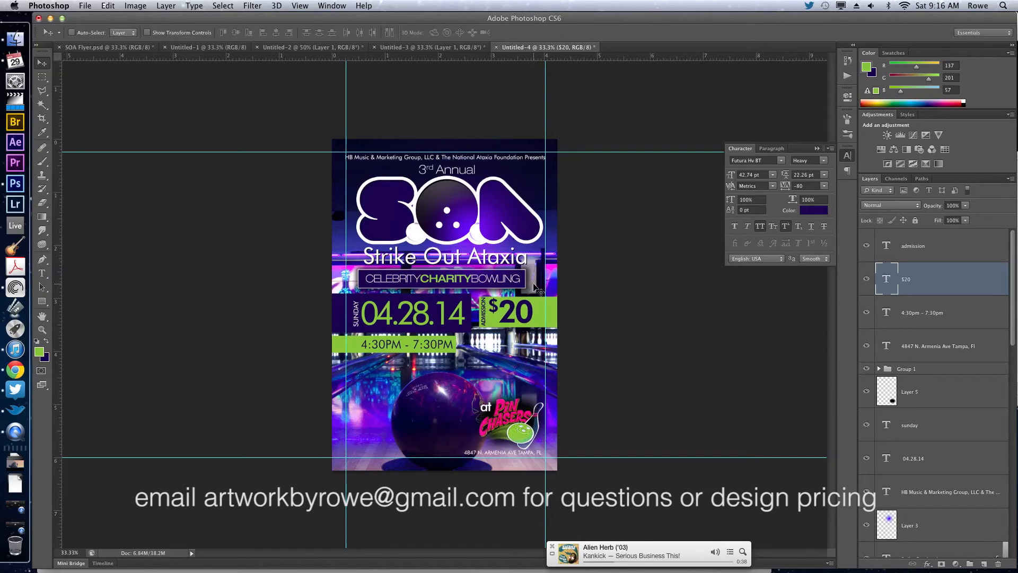
{"action": "left_click", "coordinate": [484, 318], "text": "shift+super"}
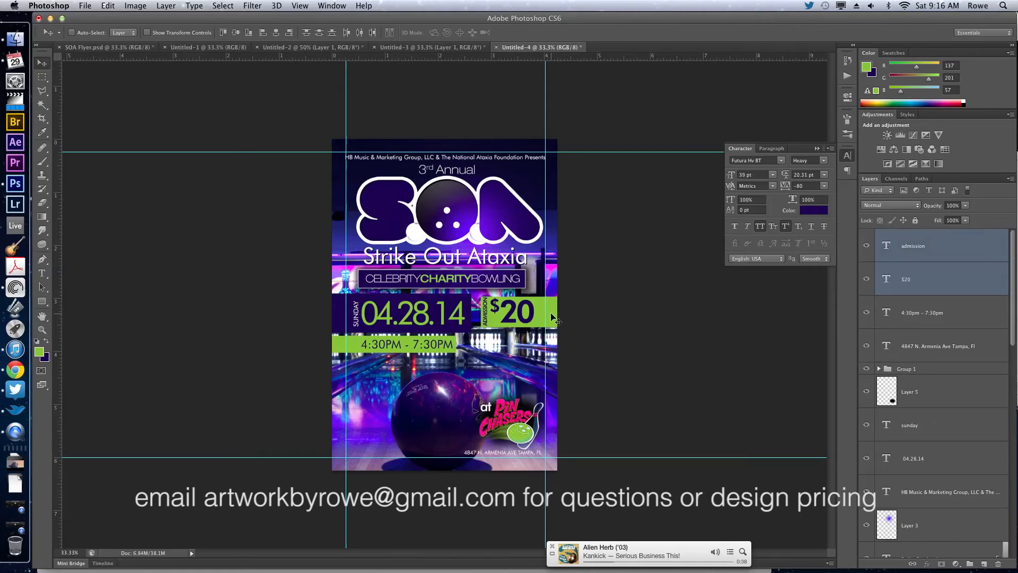
{"action": "key", "text": "shift+Left"}
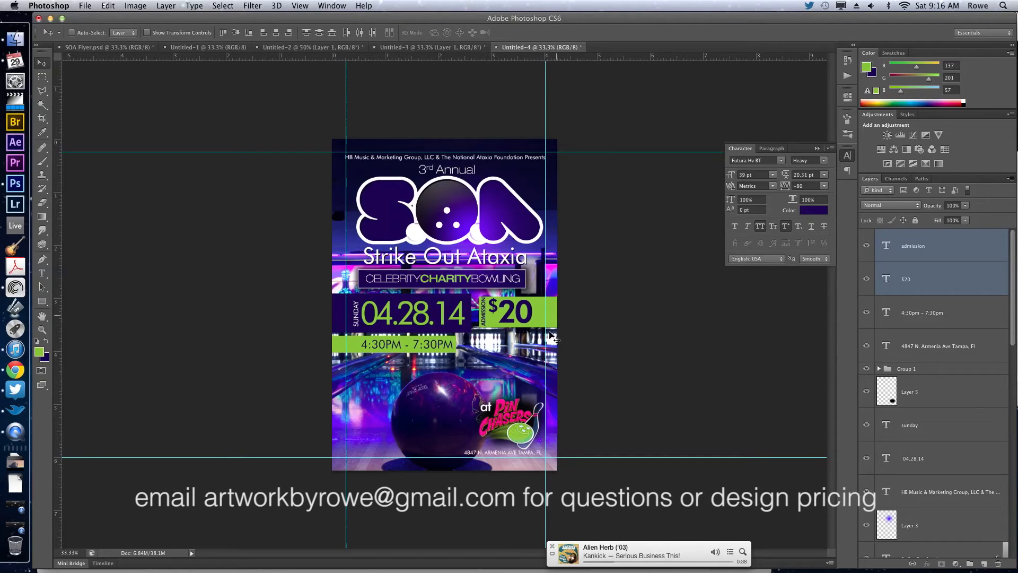
{"action": "key", "text": "alt+super+a"}
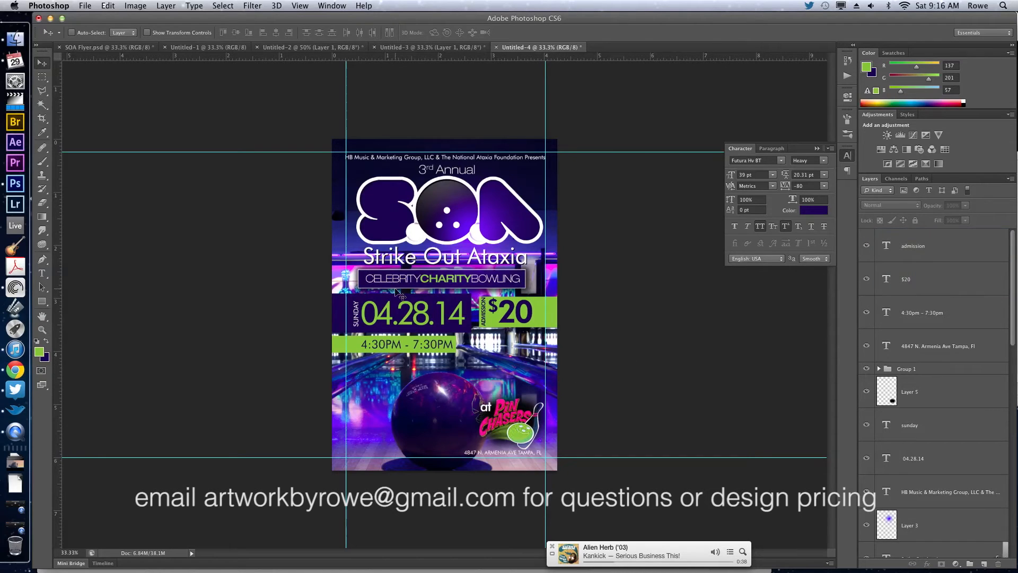
Duplicate the purple date box below the $20 box, resized to the time box's height and running off the flyer's right edge.
{"action": "left_click", "coordinate": [342, 313], "text": "super"}
{"action": "left_click_drag", "start_coordinate": [520, 345], "coordinate": [540, 355]}
{"action": "key", "text": "super+t"}
{"action": "key", "text": "Return"}
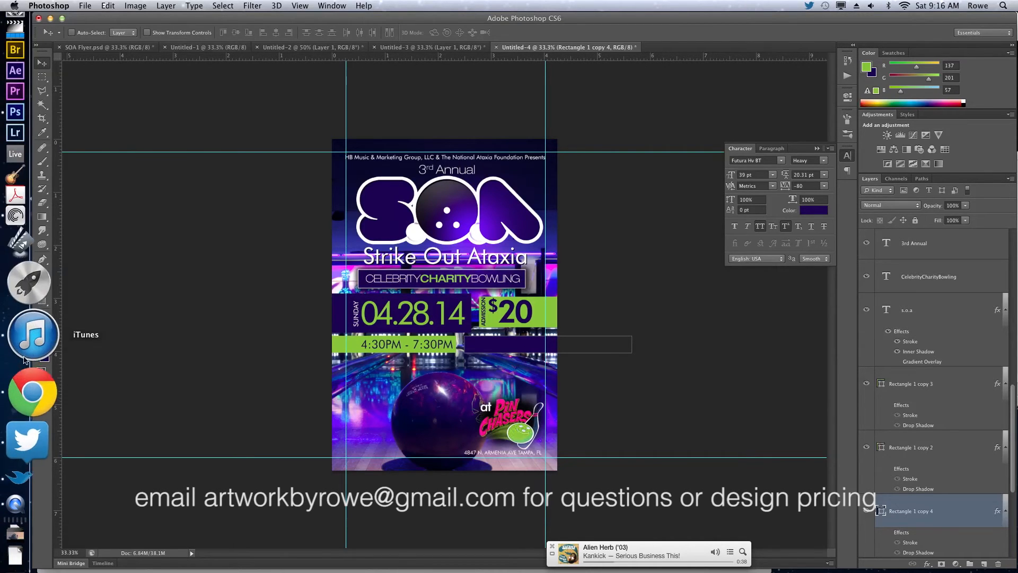
Copy the line "(Unlimited Bowling includes Shoes, Food & Drinks)" from the client's email in Chrome and return to Photoshop.
{"action": "left_click", "coordinate": [16, 421]}
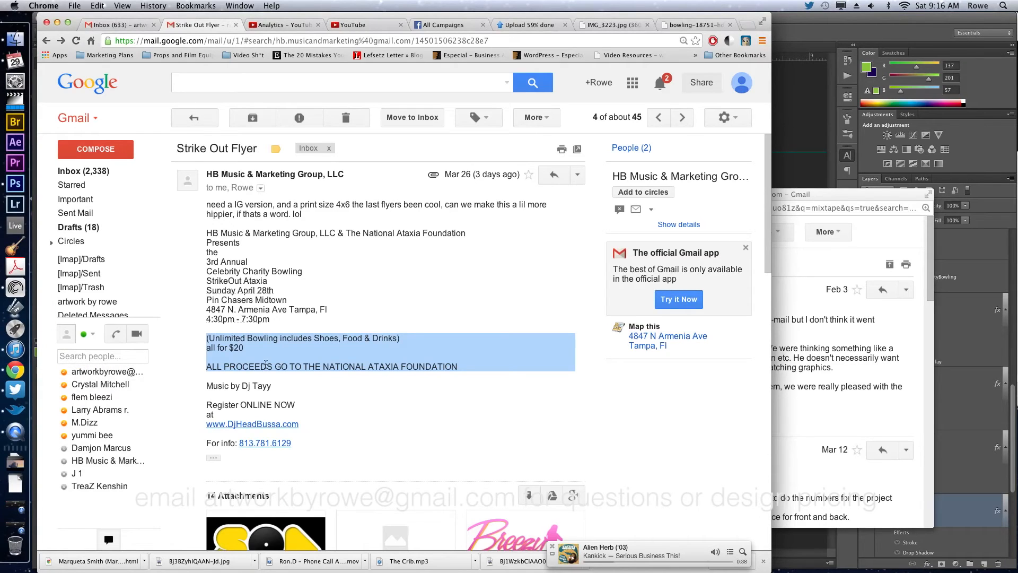
{"action": "triple_click", "coordinate": [266, 365]}
{"action": "triple_click", "coordinate": [259, 339]}
{"action": "key", "text": "super+c"}
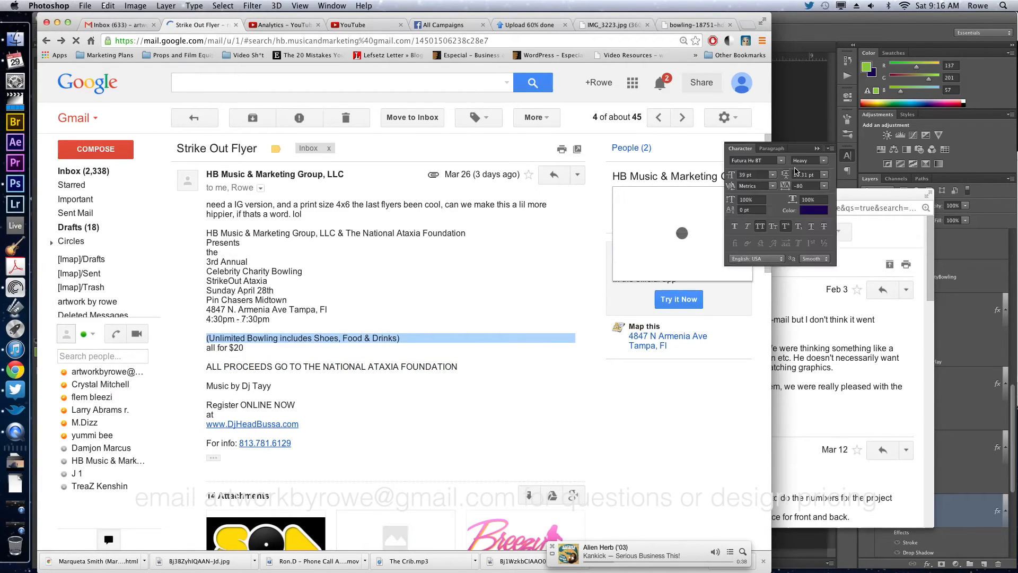
{"action": "left_click", "coordinate": [796, 171]}
Duplicate the 4:30pm - 7:30pm text layer and replace the copy's text with the copied unlimited bowling line.
{"action": "key", "text": "t"}
{"action": "key", "text": "v"}
{"action": "left_click", "coordinate": [427, 347], "text": "ctrl"}
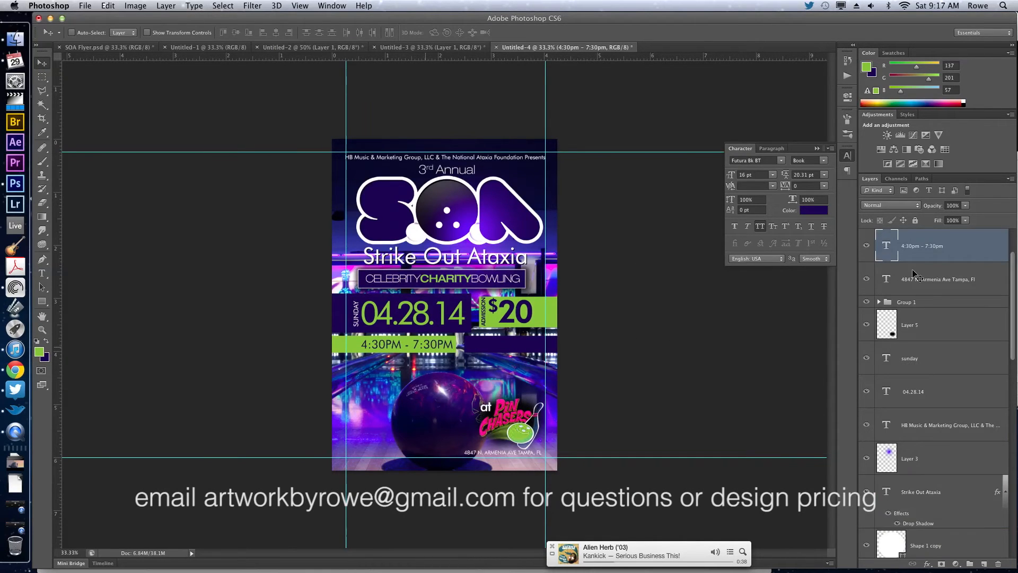
{"action": "left_click_drag", "start_coordinate": [910, 279], "coordinate": [895, 245]}
{"action": "double_click", "coordinate": [888, 251]}
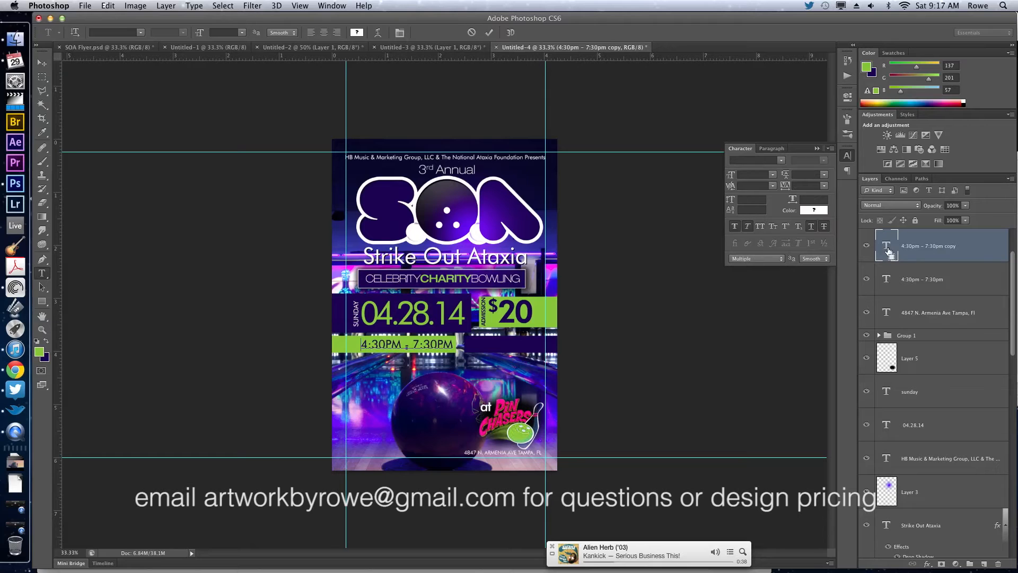
{"action": "key", "text": "super+v"}
{"action": "key", "text": "super+a"}
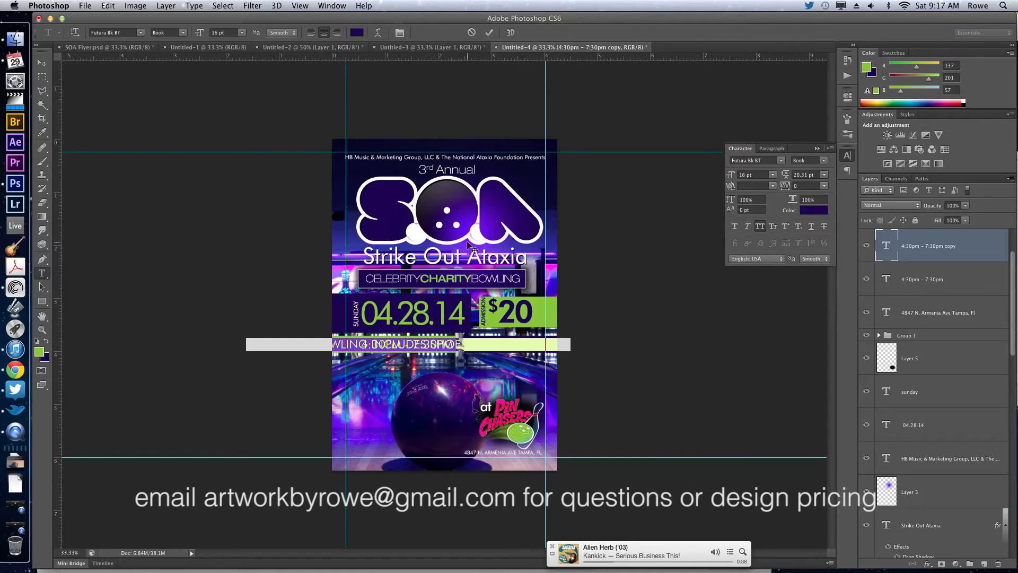
Shift the unlimited bowling text to the right and recolor it green.
{"action": "left_click_drag", "start_coordinate": [410, 266], "coordinate": [488, 265]}
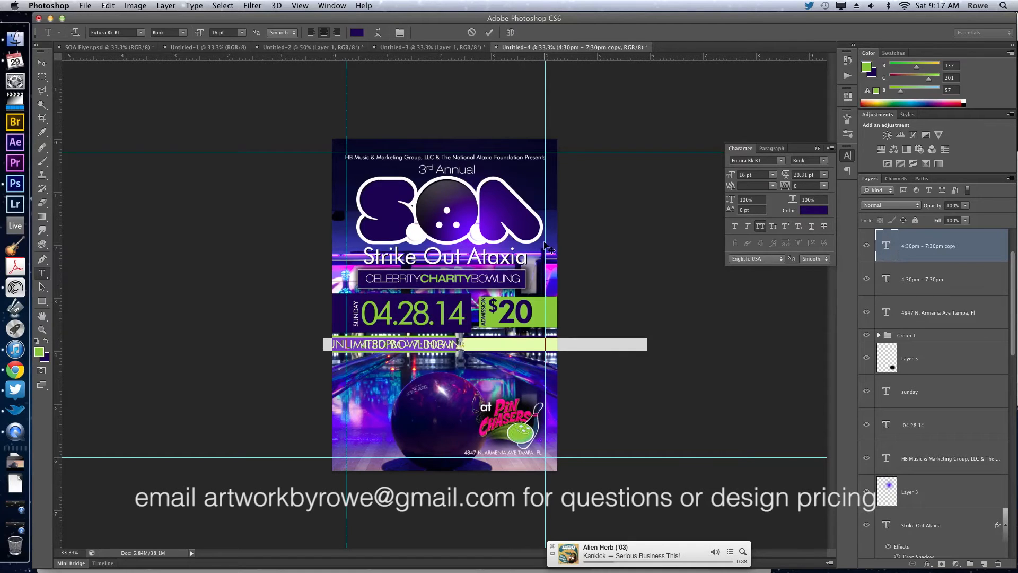
{"action": "left_click", "coordinate": [46, 342]}
{"action": "left_click", "coordinate": [46, 342]}
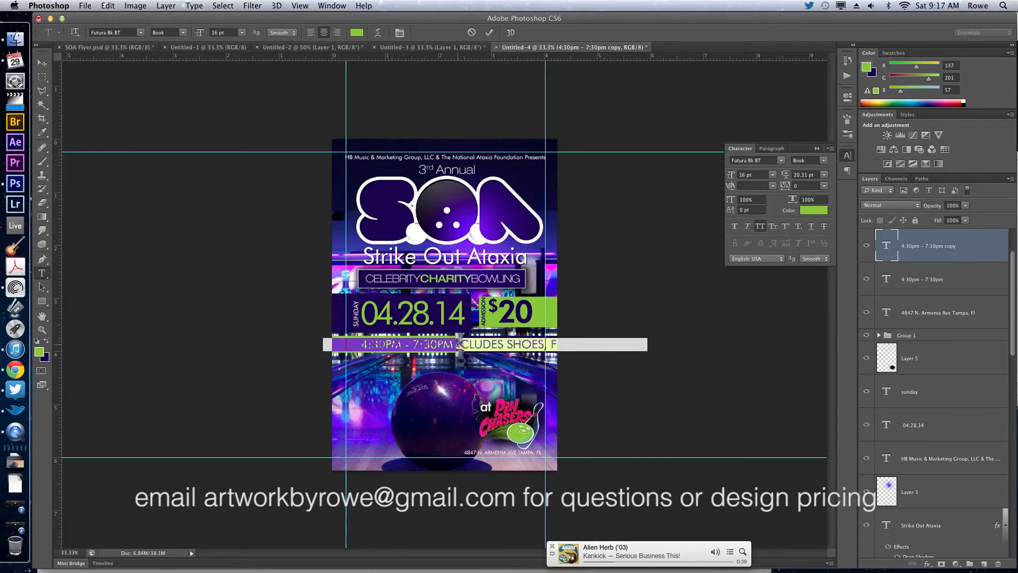
Set the unlimited bowling text to 7 pt and move it over the new purple box beside the time.
{"action": "double_click", "coordinate": [748, 174]}
{"action": "type", "text": "10"}
{"action": "key", "text": "Return"}
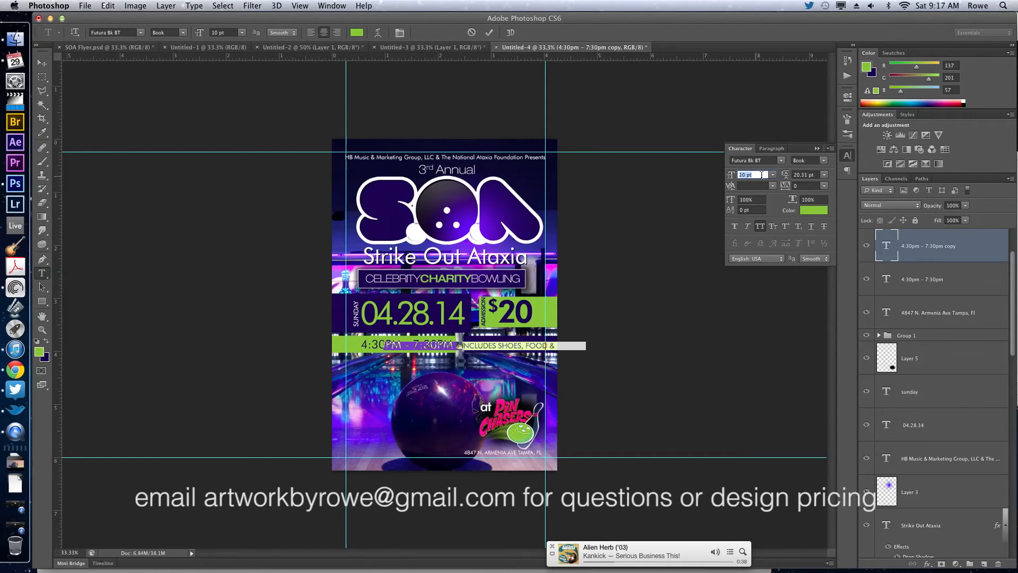
{"action": "key", "text": "Down"}
{"action": "key", "text": "Down"}
{"action": "key", "text": "Down"}
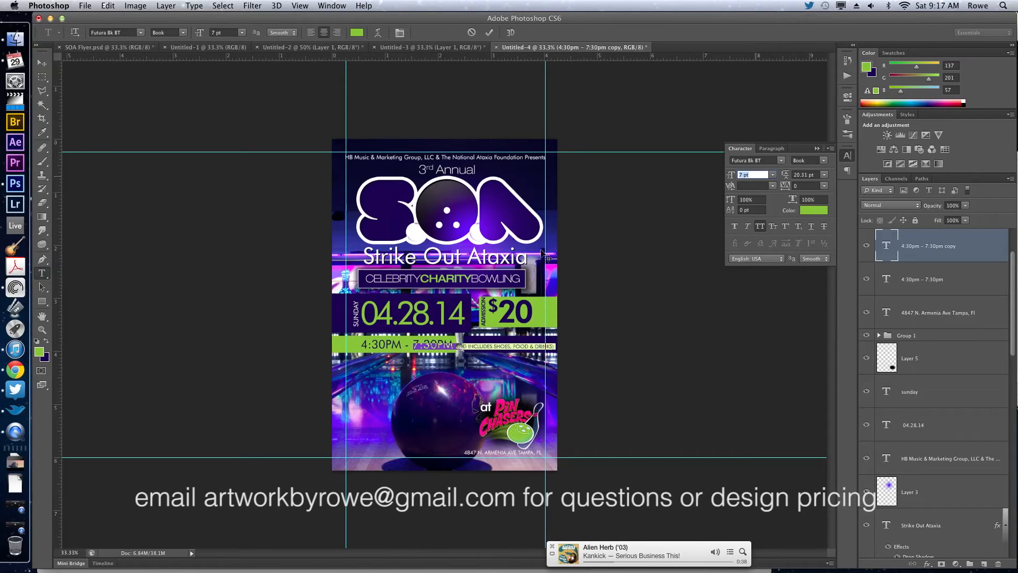
{"action": "left_click_drag", "start_coordinate": [579, 245], "coordinate": [597, 250]}
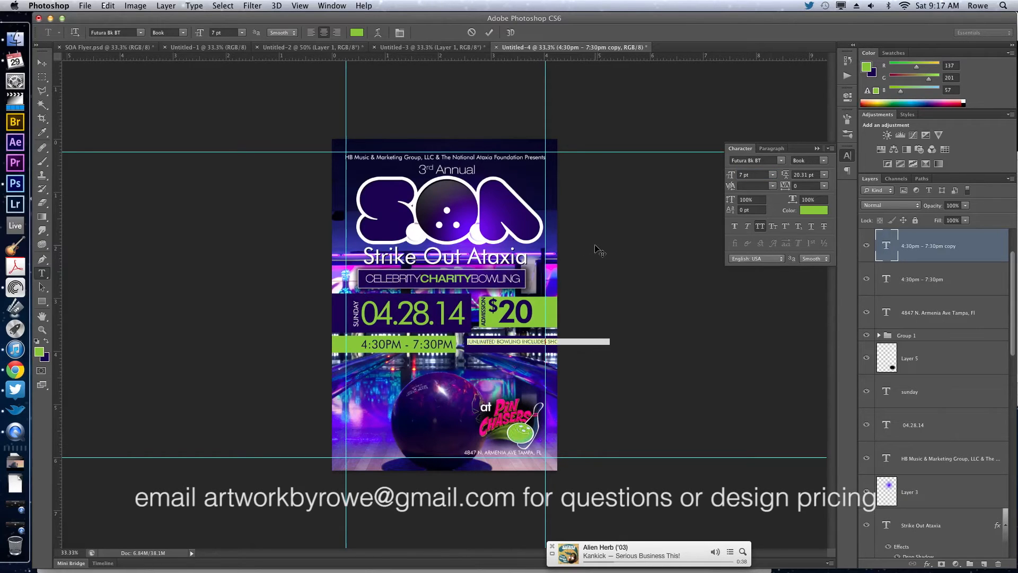
Break the unlimited bowling text into two lines before "Shoes" and left-align it.
{"action": "left_click", "coordinate": [522, 340]}
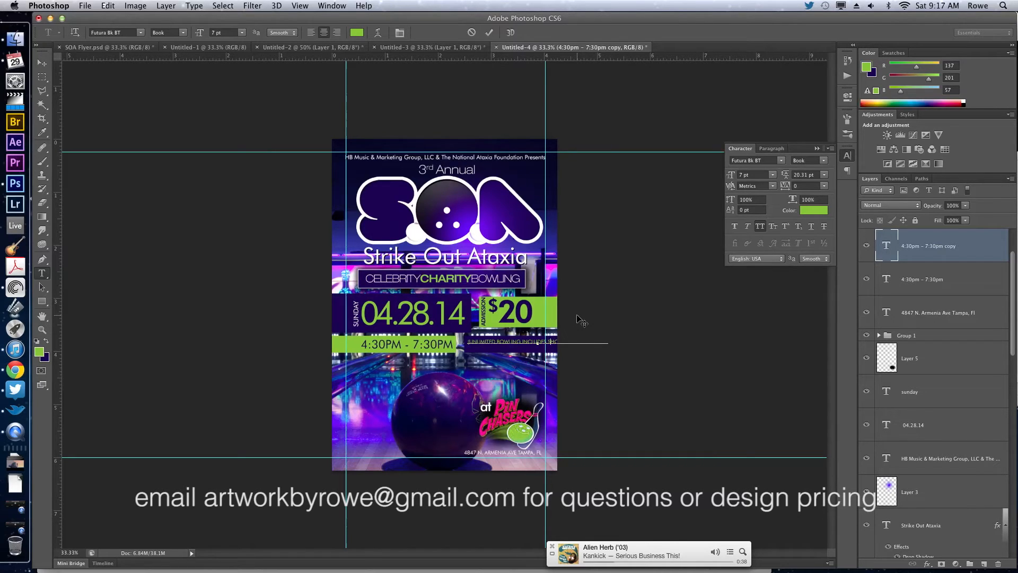
{"action": "key", "text": "Return"}
{"action": "key", "text": "super+a"}
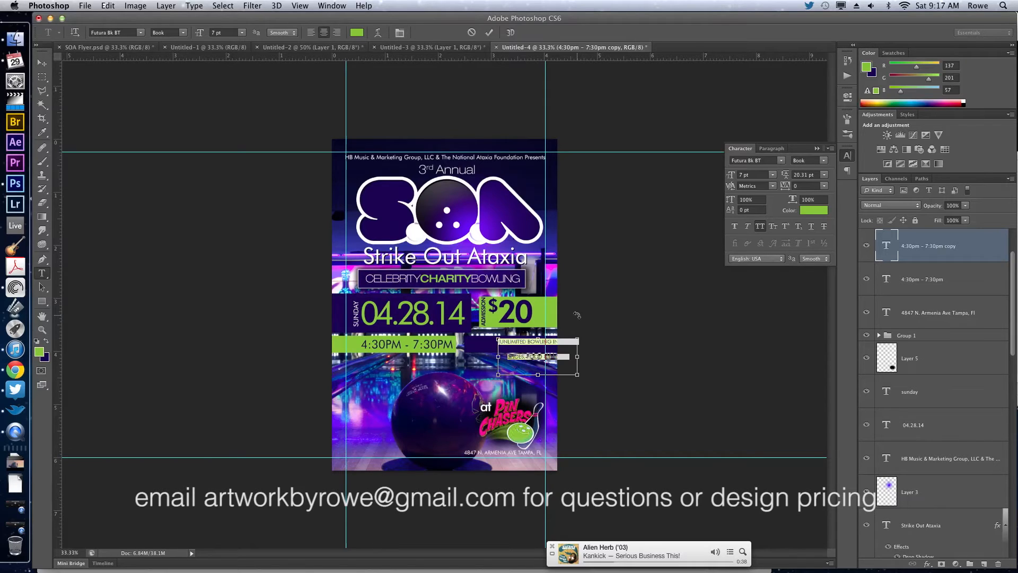
{"action": "left_click", "coordinate": [311, 32]}
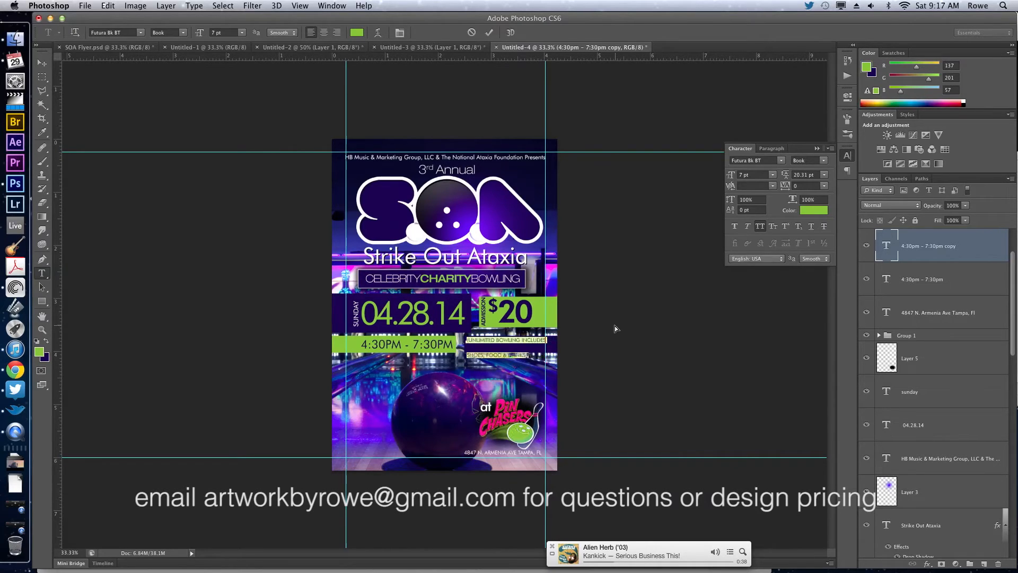
Tighten the leading of the two-line bowling text to 9.31 pt and commit the text.
{"action": "left_click", "coordinate": [801, 174]}
{"action": "key", "text": "Down"}
{"action": "key", "text": "Down"}
{"action": "key", "text": "Down"}
{"action": "key", "text": "Down"}
{"action": "key", "text": "Down"}
{"action": "key", "text": "Down"}
{"action": "key", "text": "Down"}
{"action": "key", "text": "Down"}
{"action": "key", "text": "Down"}
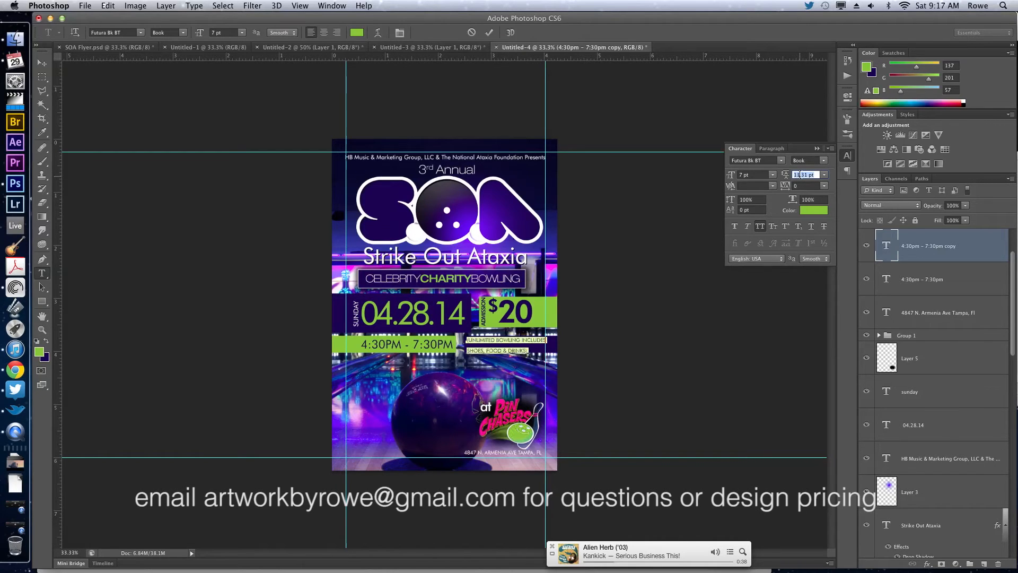
{"action": "key", "text": "Down"}
{"action": "key", "text": "Down"}
{"action": "key", "text": "Return"}
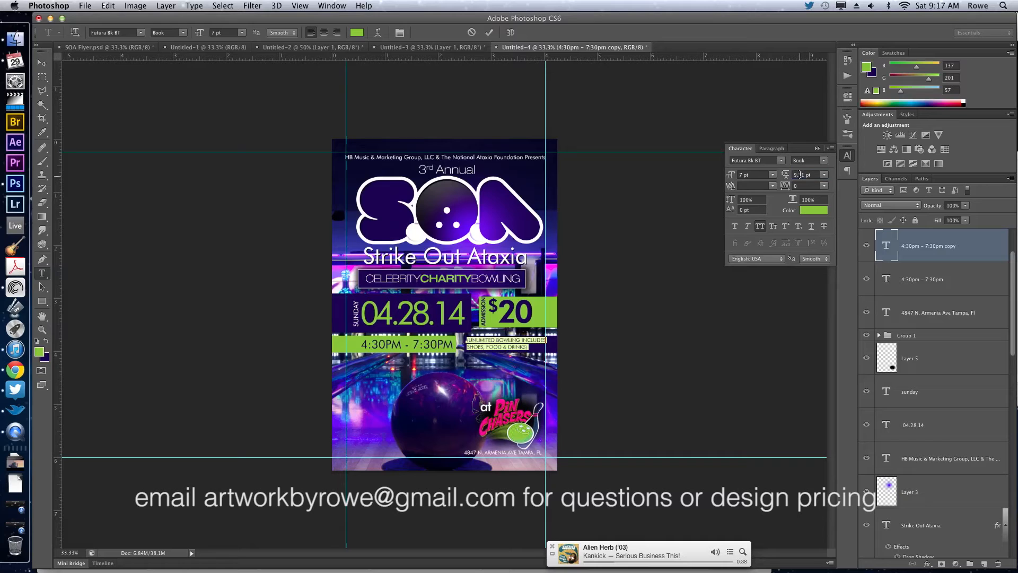
{"action": "key", "text": "super+Return"}
Nudge the two-line bowling text down and left within its purple box.
{"action": "key", "text": "v"}
{"action": "key", "text": "Down"}
{"action": "key", "text": "Down"}
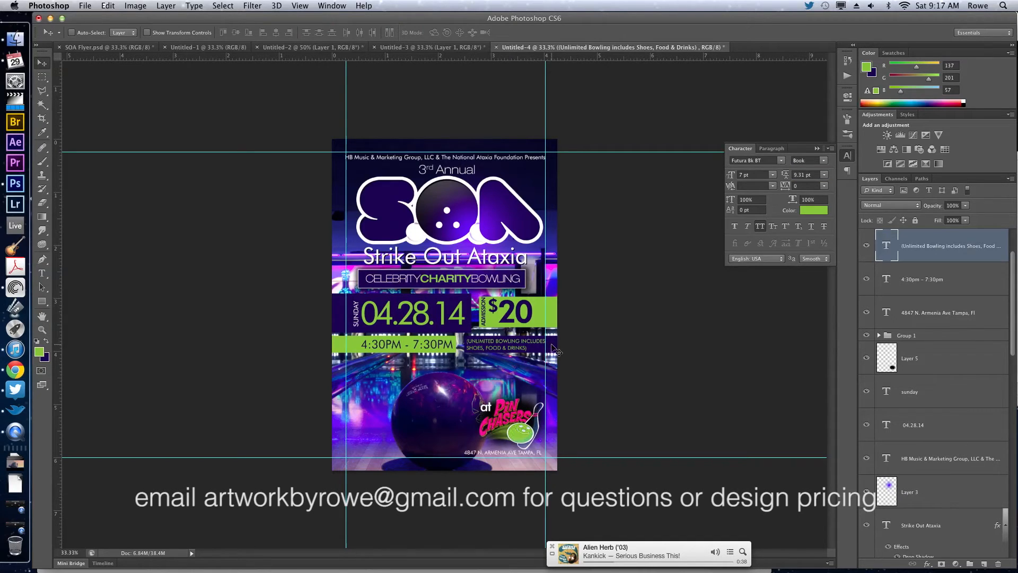
{"action": "key", "text": "Left"}
{"action": "key", "text": "Left"}
{"action": "key", "text": "Left"}
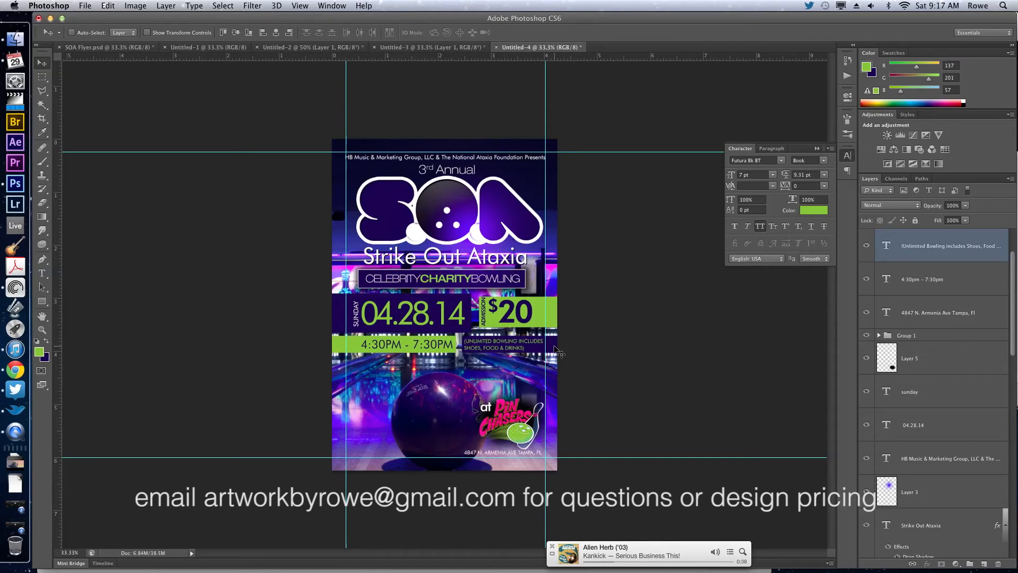
Select the green price box with its $20 and admission texts and nudge them together down and slightly left.
{"action": "left_click", "coordinate": [562, 315], "text": "super"}
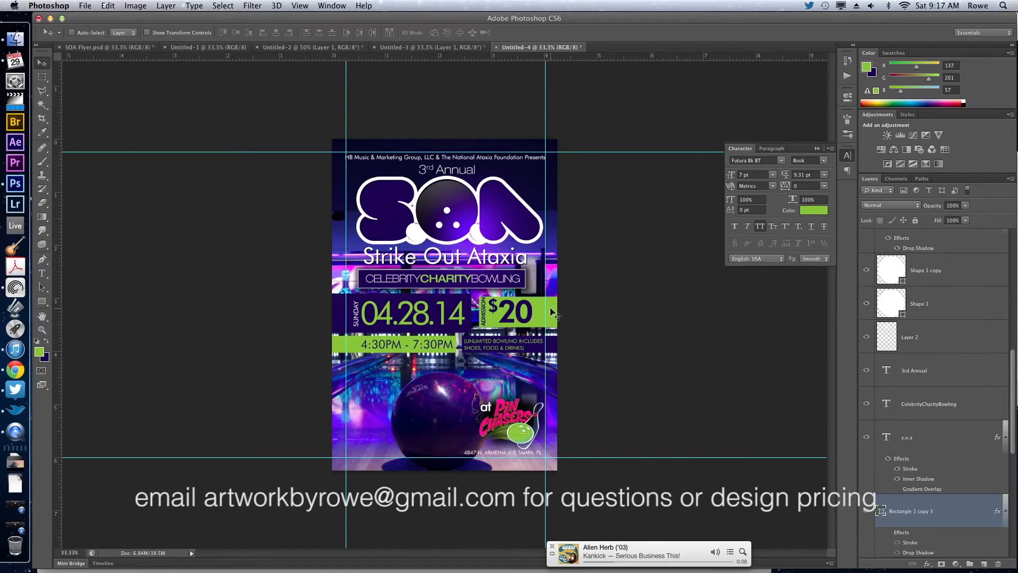
{"action": "left_click", "coordinate": [484, 316], "text": "super"}
{"action": "left_click", "coordinate": [483, 318], "text": "shift+super"}
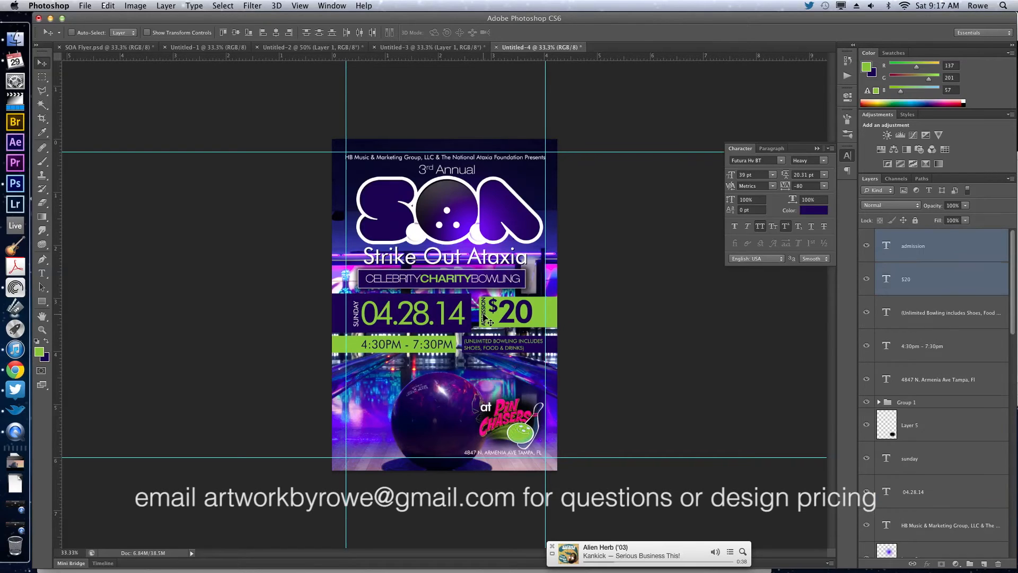
{"action": "key", "text": "shift+Down"}
{"action": "key", "text": "shift+Down"}
{"action": "key", "text": "shift+Left"}
{"action": "key", "text": "shift+Left"}
{"action": "key", "text": "Right"}
{"action": "key", "text": "Right"}
{"action": "key", "text": "Right"}
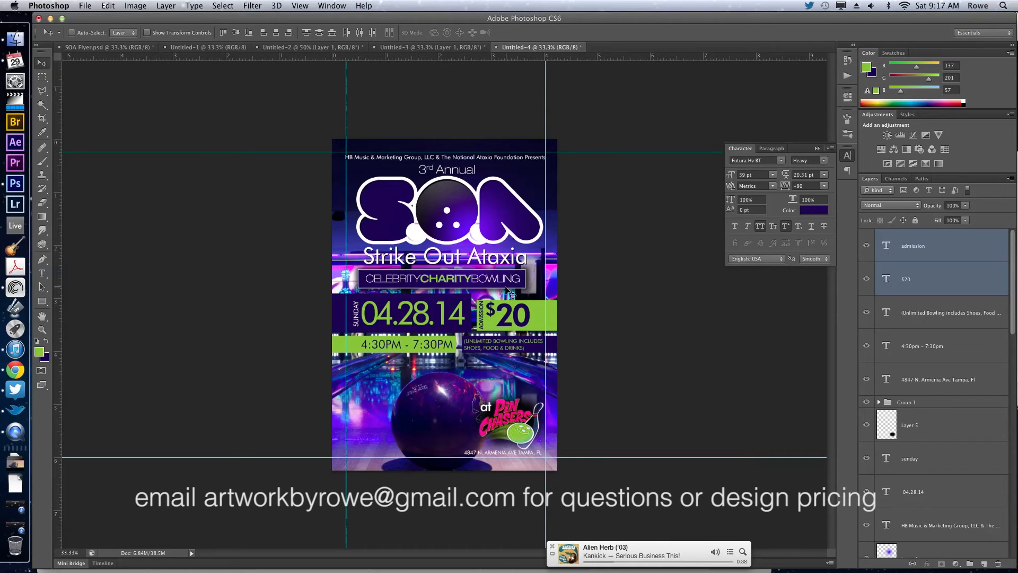
Copy the music, online registration and contact lines from the client's email in Chrome and return to Photoshop.
{"action": "left_click", "coordinate": [15, 370]}
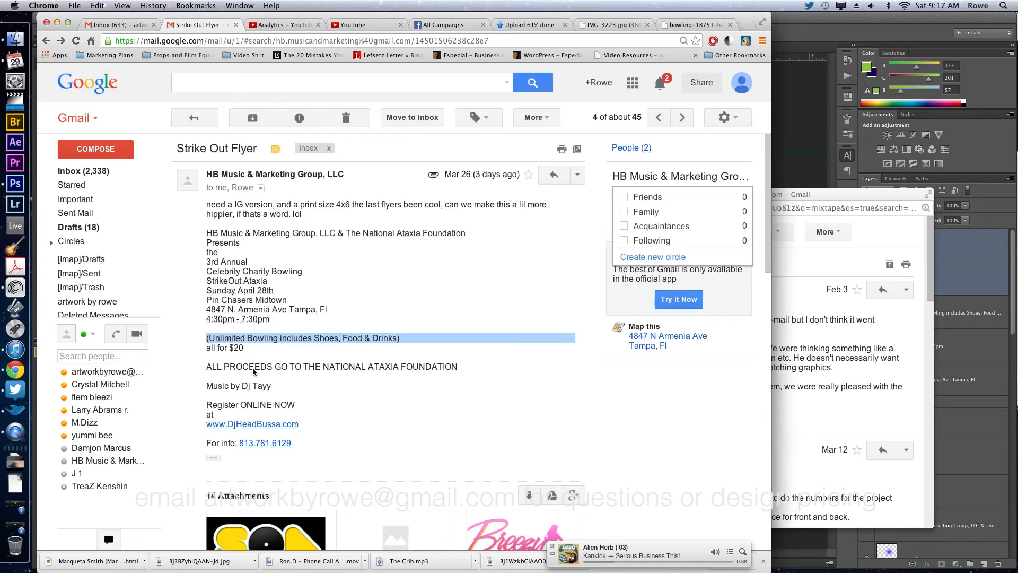
{"action": "left_click", "coordinate": [266, 387]}
{"action": "left_click_drag", "start_coordinate": [273, 387], "coordinate": [334, 441]}
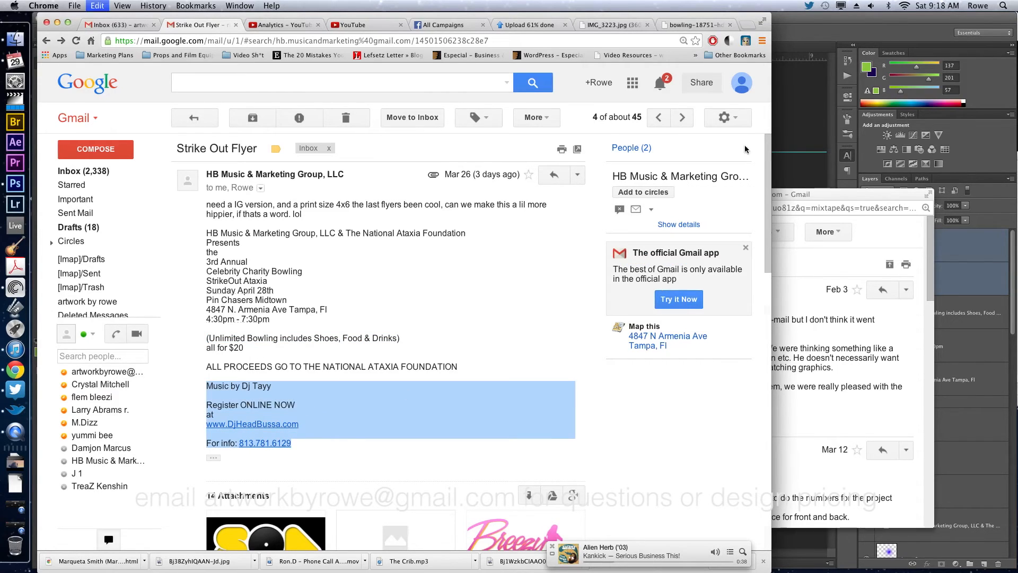
{"action": "key", "text": "super+Tab"}
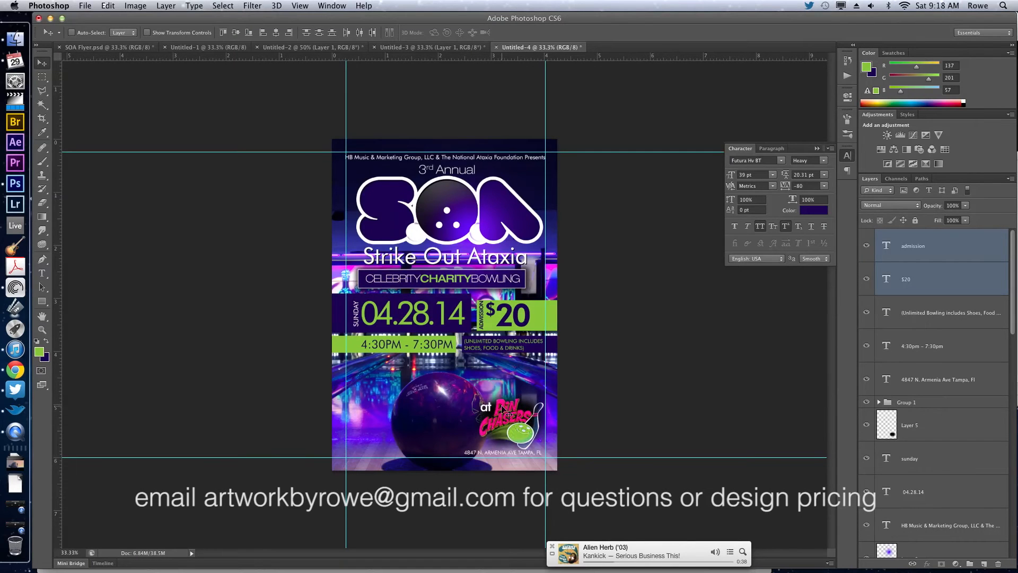
Paste the copied music, registration and contact lines as a new text layer below the time box.
{"action": "key", "text": "t"}
{"action": "left_click", "coordinate": [378, 369]}
{"action": "key", "text": "cmd+v"}
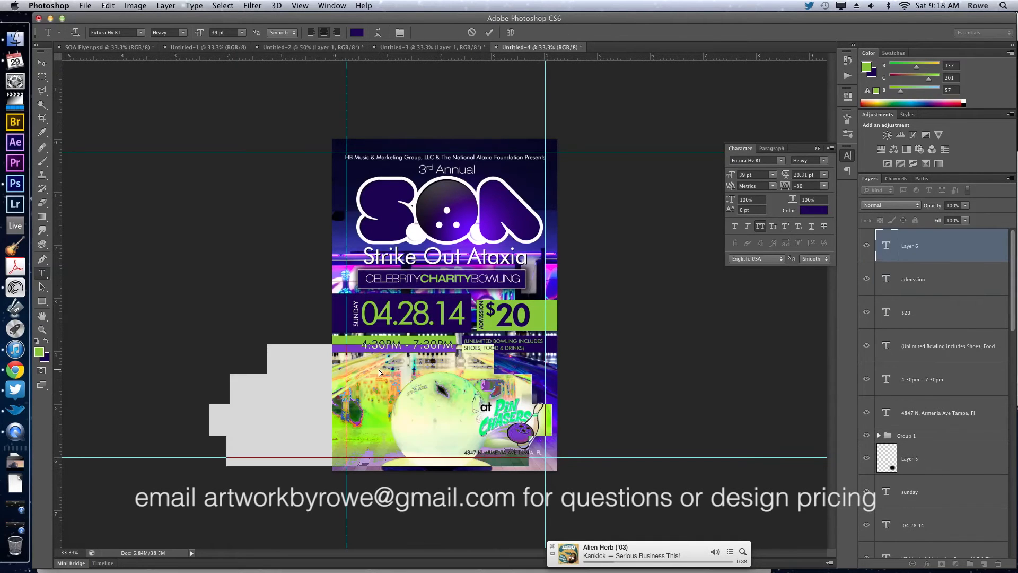
Cut the "Music by" line out of the pasted text, hide the leftover layer, and paste the line as its own text layer below the time box.
{"action": "left_click_drag", "start_coordinate": [538, 261], "coordinate": [540, 261]}
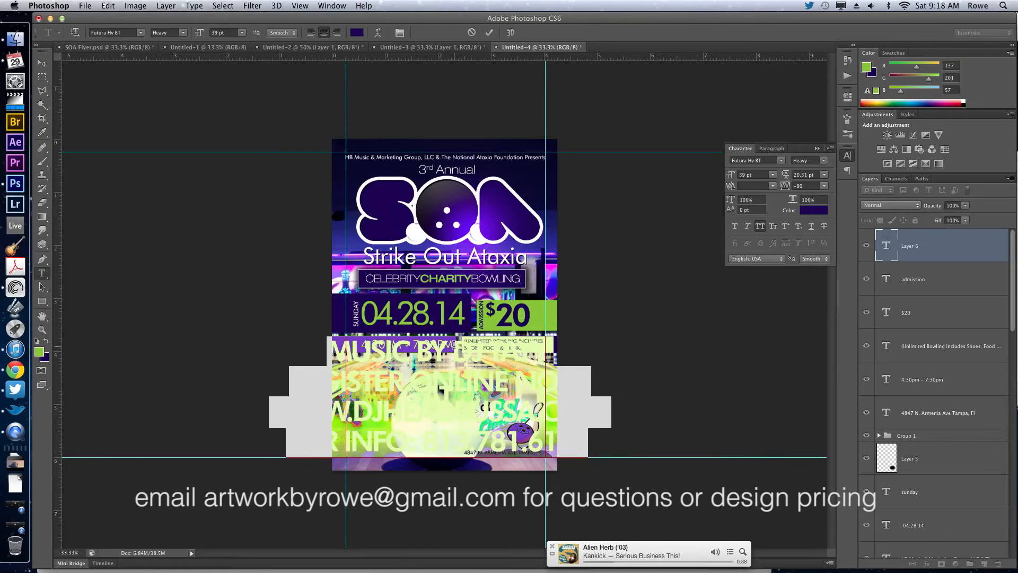
{"action": "triple_click", "coordinate": [449, 346]}
{"action": "key", "text": "super+x"}
{"action": "key", "text": "super+Return"}
{"action": "key", "text": "v"}
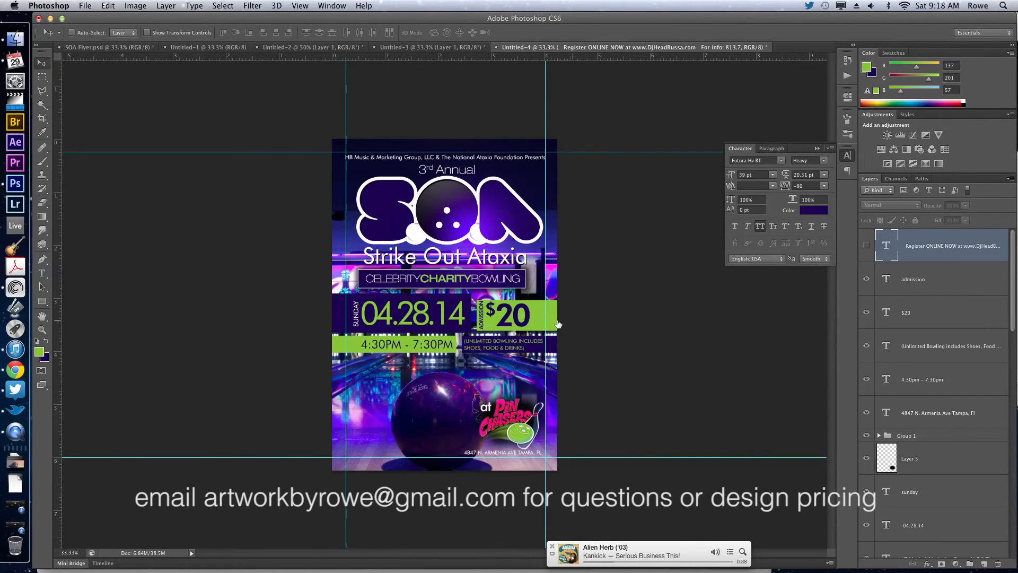
{"action": "key", "text": "t"}
{"action": "left_click", "coordinate": [393, 380]}
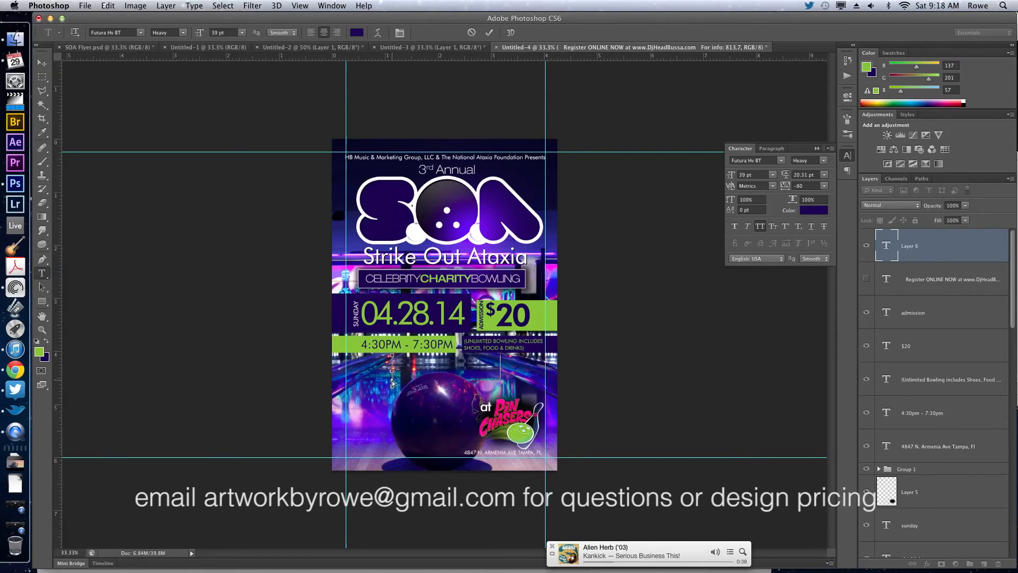
{"action": "key", "text": "super+v"}
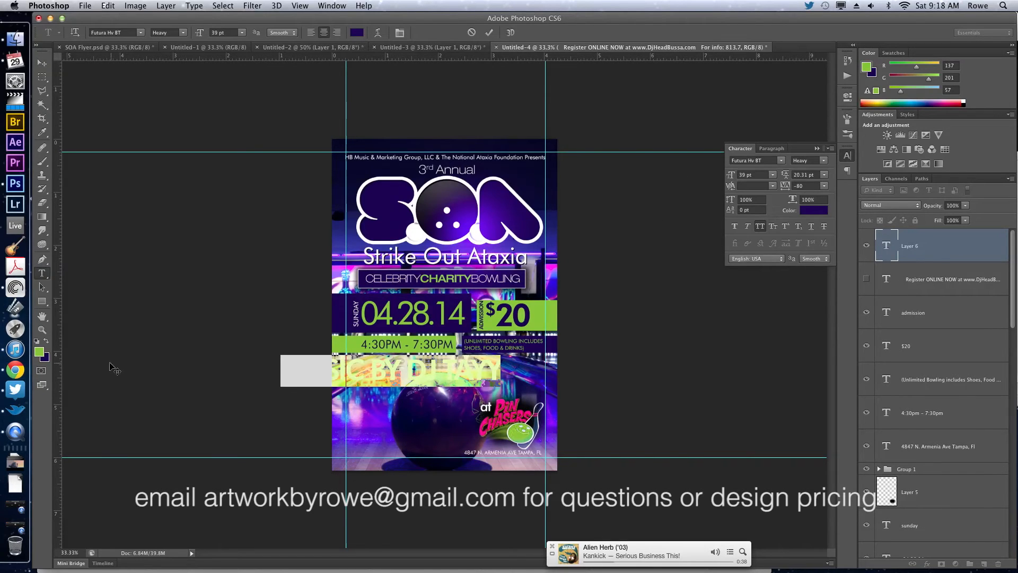
Color the new music line green, set its font size to 24 pt, and shift it slightly.
{"action": "left_click", "coordinate": [47, 343]}
{"action": "left_click", "coordinate": [47, 342]}
{"action": "left_click", "coordinate": [752, 174]}
{"action": "key", "text": "Down"}
{"action": "key", "text": "Down"}
{"action": "key", "text": "Down"}
{"action": "key", "text": "Down"}
{"action": "key", "text": "Down"}
{"action": "key", "text": "Down"}
{"action": "key", "text": "Down"}
{"action": "key", "text": "Down"}
{"action": "key", "text": "Down"}
{"action": "key", "text": "Down"}
{"action": "key", "text": "Down"}
{"action": "key", "text": "Down"}
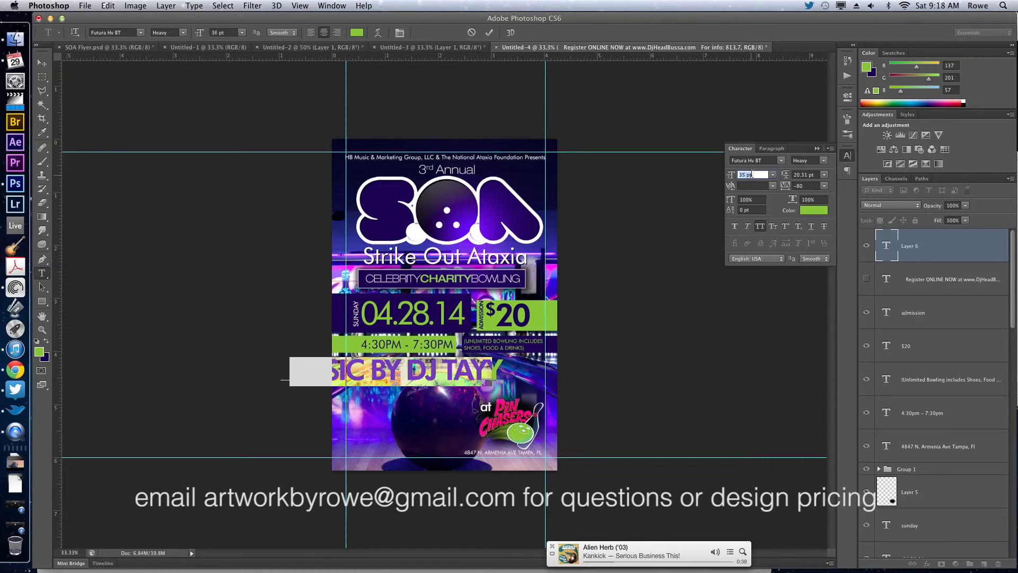
{"action": "key", "text": "Down"}
{"action": "key", "text": "Down"}
{"action": "key", "text": "Down"}
{"action": "key", "text": "Down"}
{"action": "key", "text": "Down"}
{"action": "key", "text": "Down"}
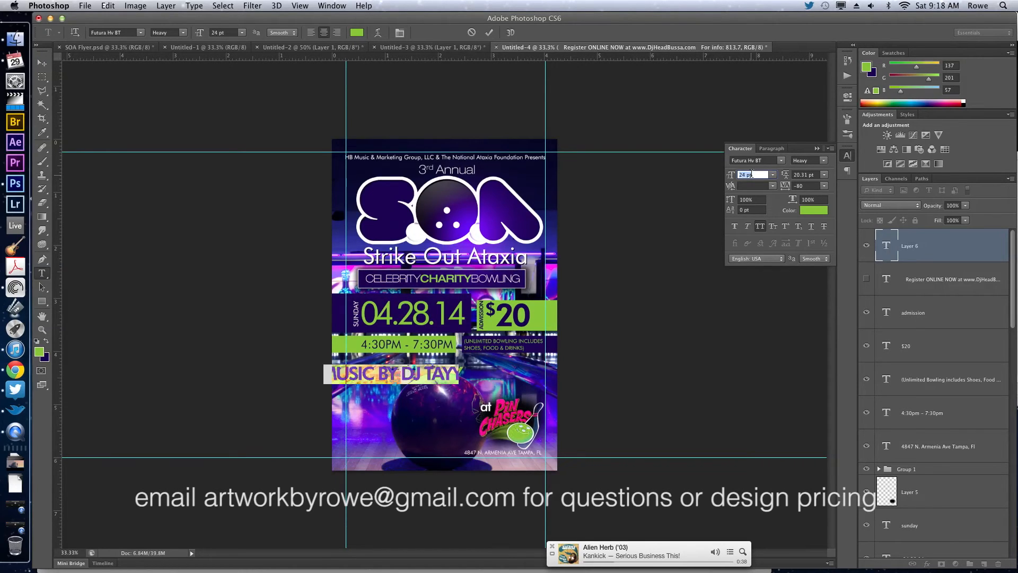
{"action": "mouse_move", "coordinate": [677, 323]}
{"action": "left_mouse_down"}
{"action": "mouse_move", "coordinate": [686, 313]}
{"action": "mouse_move", "coordinate": [667, 326]}
{"action": "left_mouse_up"}
Reduce the font size of the words "Music by" so they are smaller than the DJ name, and commit the text.
{"action": "left_click_drag", "start_coordinate": [412, 367], "coordinate": [342, 366]}
{"action": "left_click", "coordinate": [748, 175]}
{"action": "key", "text": "Down"}
{"action": "key", "text": "Down"}
{"action": "key", "text": "Down"}
{"action": "key", "text": "Down"}
{"action": "key", "text": "Down"}
{"action": "left_click_drag", "start_coordinate": [622, 428], "coordinate": [622, 426]}
{"action": "key", "text": "super+Return"}
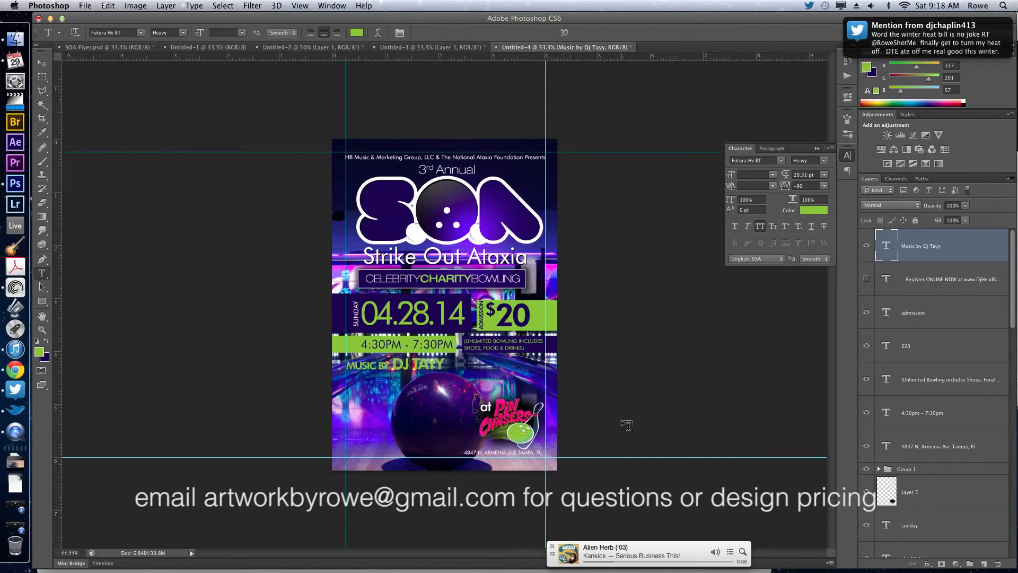
Nudge the music line right and slightly up beneath the time box.
{"action": "key", "text": "v"}
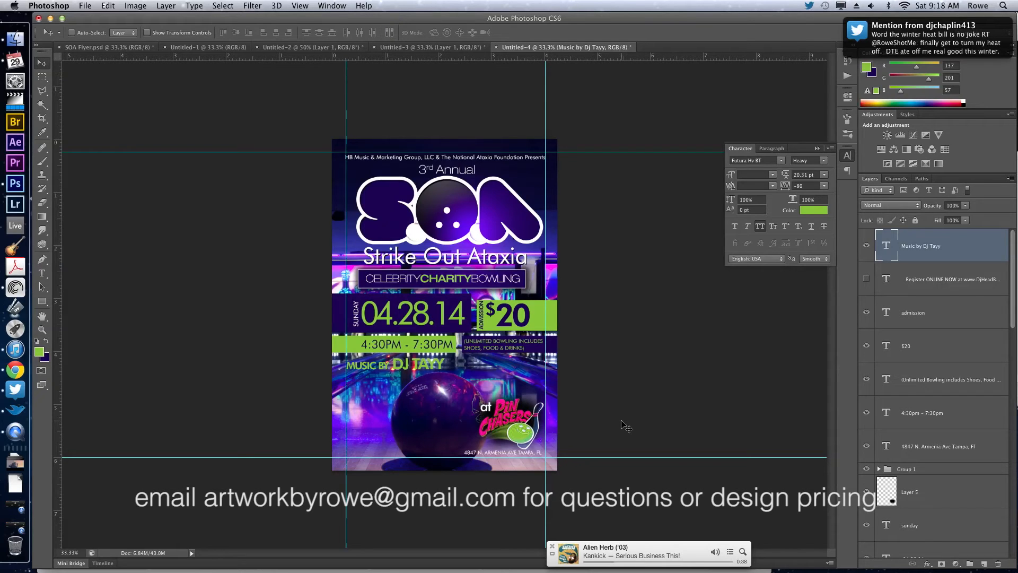
{"action": "key", "text": "shift+Right"}
{"action": "key", "text": "shift+Right"}
{"action": "key", "text": "shift+Up"}
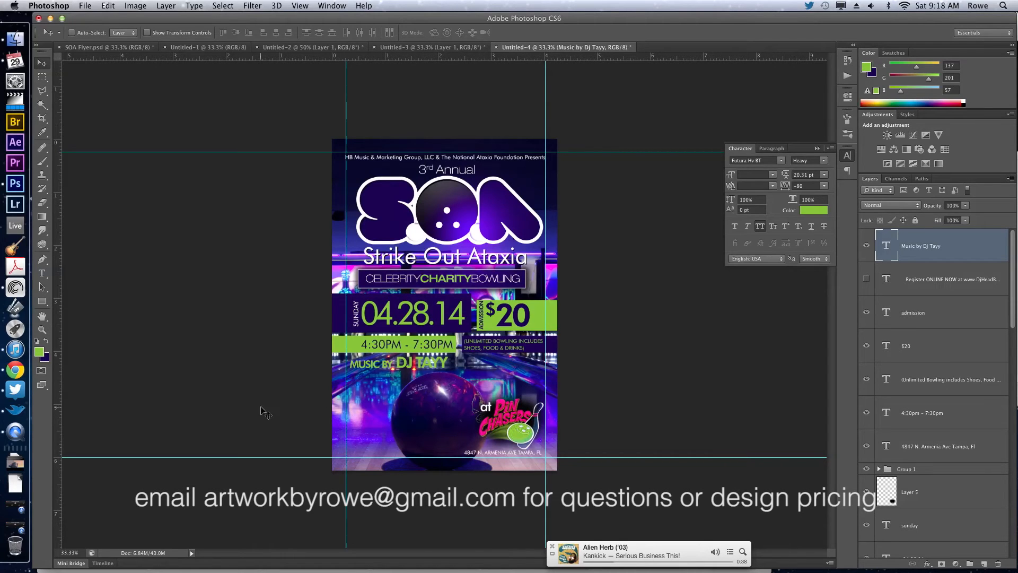
Check the online registration and contact lines in the client's email in Chrome, and return to Photoshop.
{"action": "left_click", "coordinate": [22, 368]}
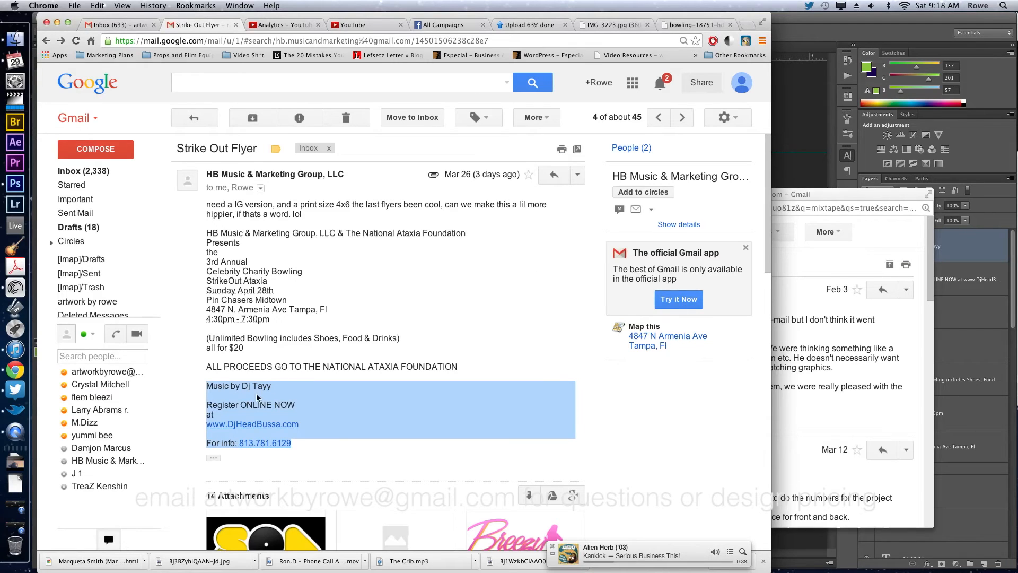
{"action": "left_click", "coordinate": [211, 406]}
{"action": "left_click_drag", "start_coordinate": [208, 405], "coordinate": [295, 445]}
{"action": "key", "text": "super+Tab"}
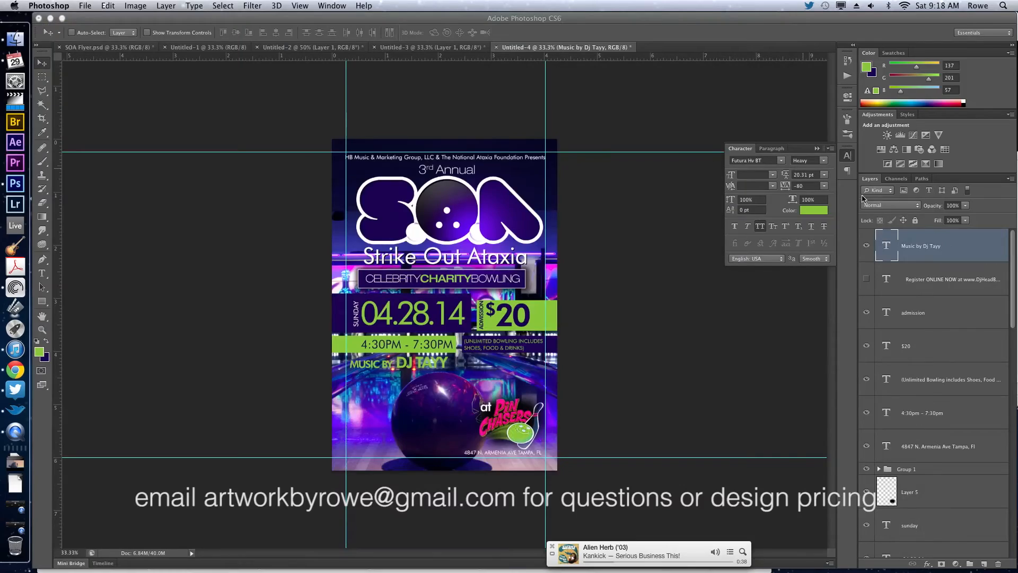
Show the hidden registration text layer and set all its text to 13 pt.
{"action": "double_click", "coordinate": [887, 280]}
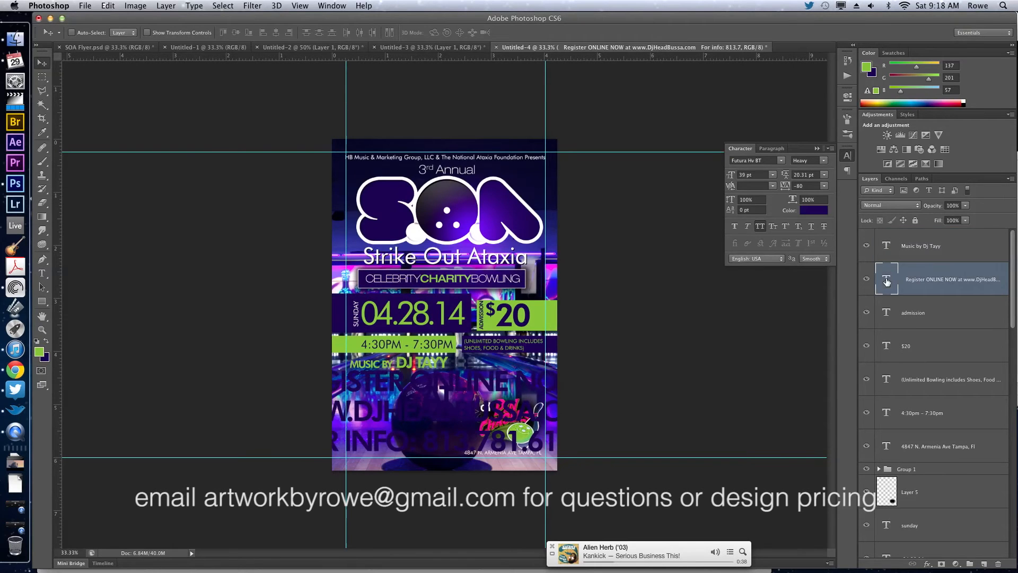
{"action": "left_click", "coordinate": [746, 175]}
{"action": "key", "text": "Down"}
{"action": "key", "text": "Down"}
{"action": "key", "text": "Down"}
{"action": "key", "text": "Down"}
{"action": "key", "text": "Down"}
{"action": "key", "text": "Down"}
{"action": "key", "text": "Down"}
{"action": "key", "text": "Down"}
{"action": "key", "text": "Down"}
{"action": "key", "text": "Down"}
{"action": "key", "text": "Down"}
{"action": "key", "text": "Down"}
{"action": "key", "text": "Down"}
{"action": "key", "text": "Down"}
{"action": "key", "text": "Down"}
{"action": "key", "text": "Down"}
{"action": "key", "text": "Down"}
{"action": "key", "text": "Down"}
{"action": "key", "text": "Down"}
{"action": "key", "text": "Down"}
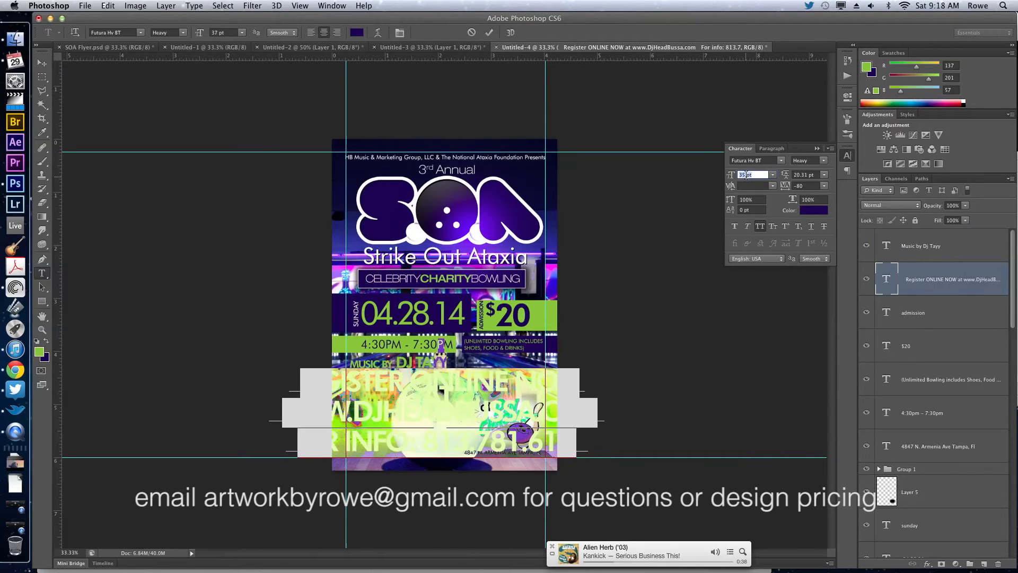
{"action": "key", "text": "Down"}
{"action": "key", "text": "Down"}
{"action": "key", "text": "Down"}
{"action": "key", "text": "Down"}
{"action": "key", "text": "Down"}
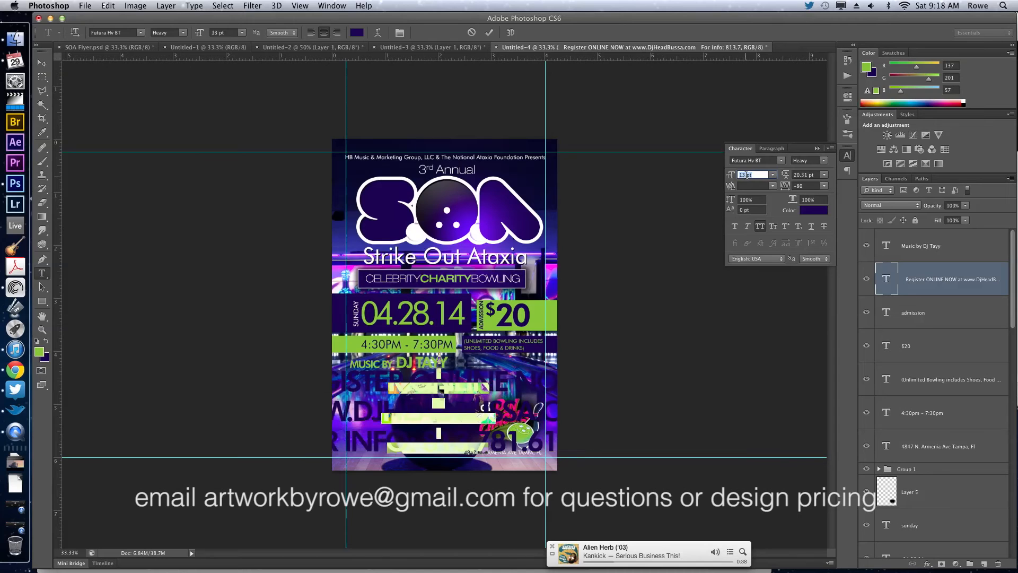
Join "at" onto the "Register online now" line by removing the break, and color that line near-white (fefefe).
{"action": "left_click", "coordinate": [447, 408]}
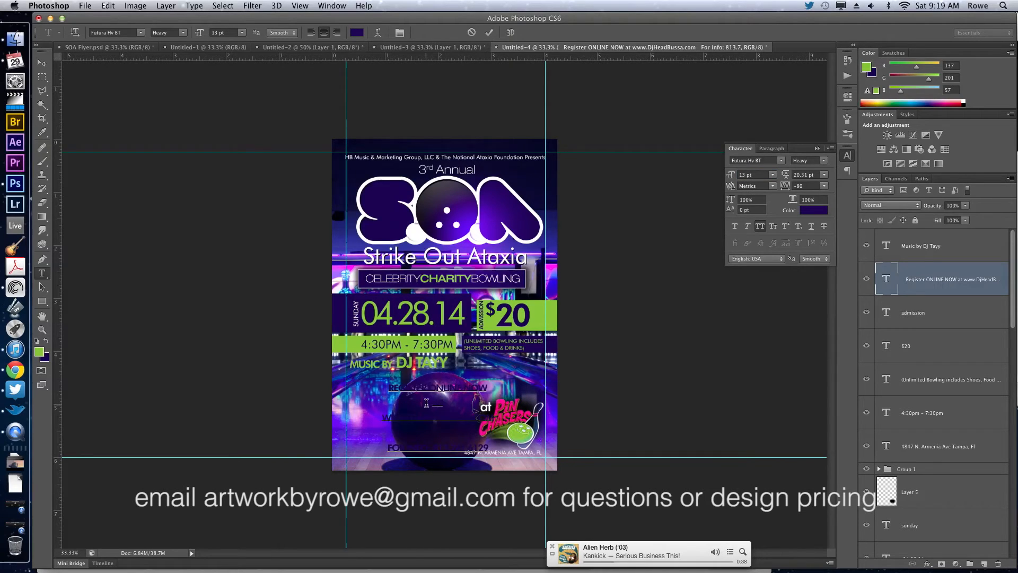
{"action": "key", "text": "BackSpace"}
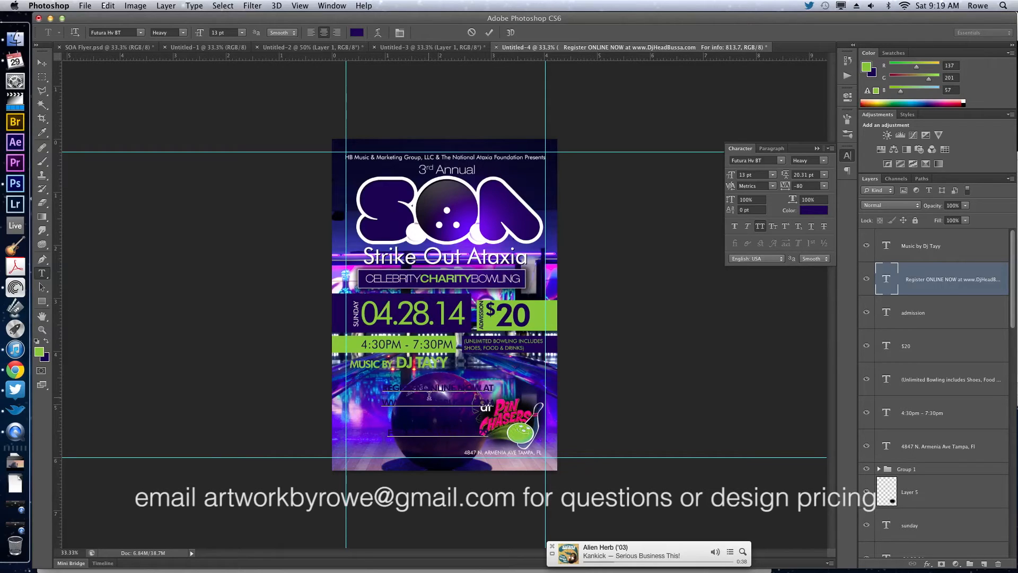
{"action": "triple_click", "coordinate": [431, 388]}
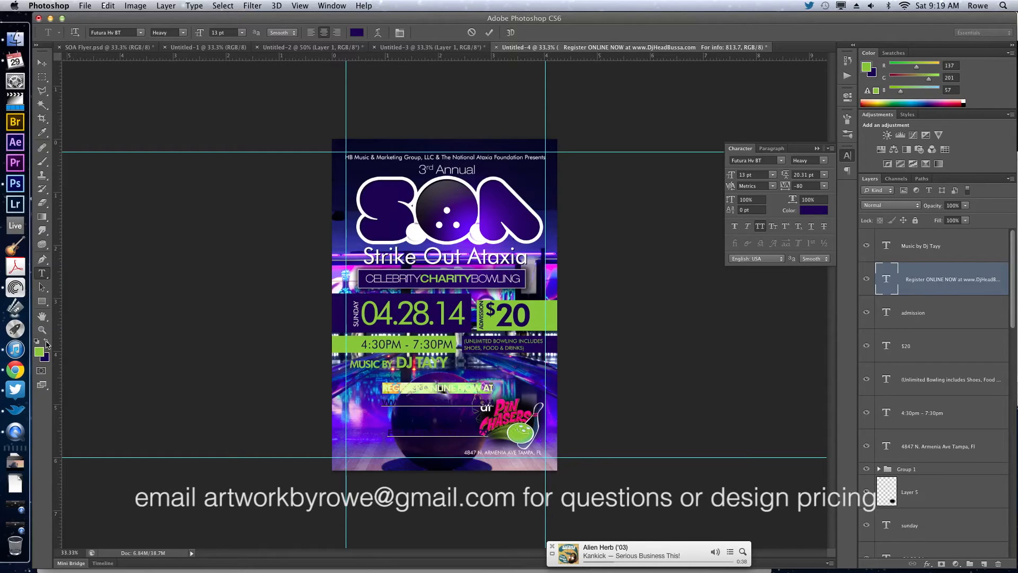
{"action": "left_click", "coordinate": [46, 341]}
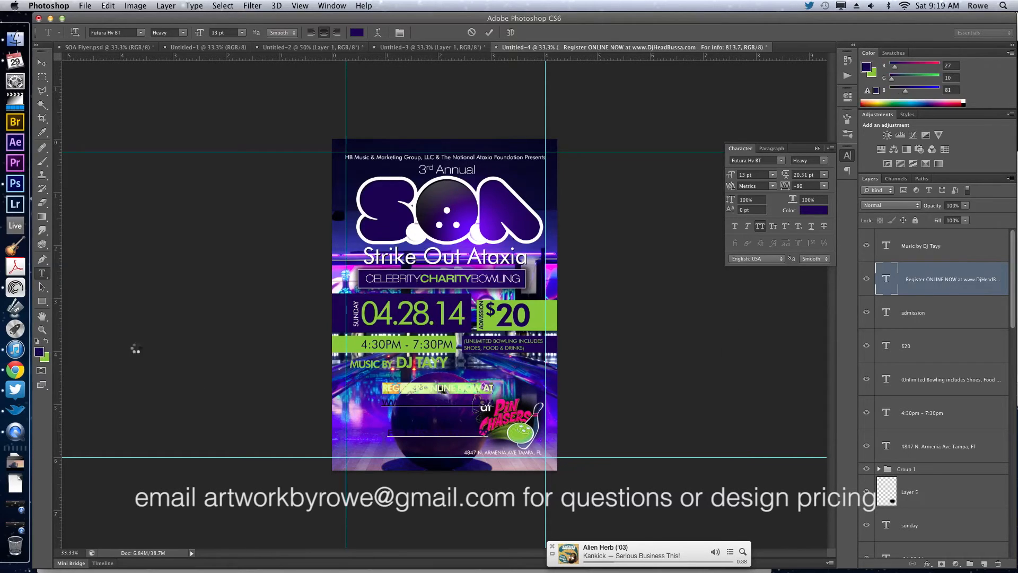
{"action": "left_click", "coordinate": [40, 353]}
{"action": "left_click_drag", "start_coordinate": [753, 373], "coordinate": [698, 361]}
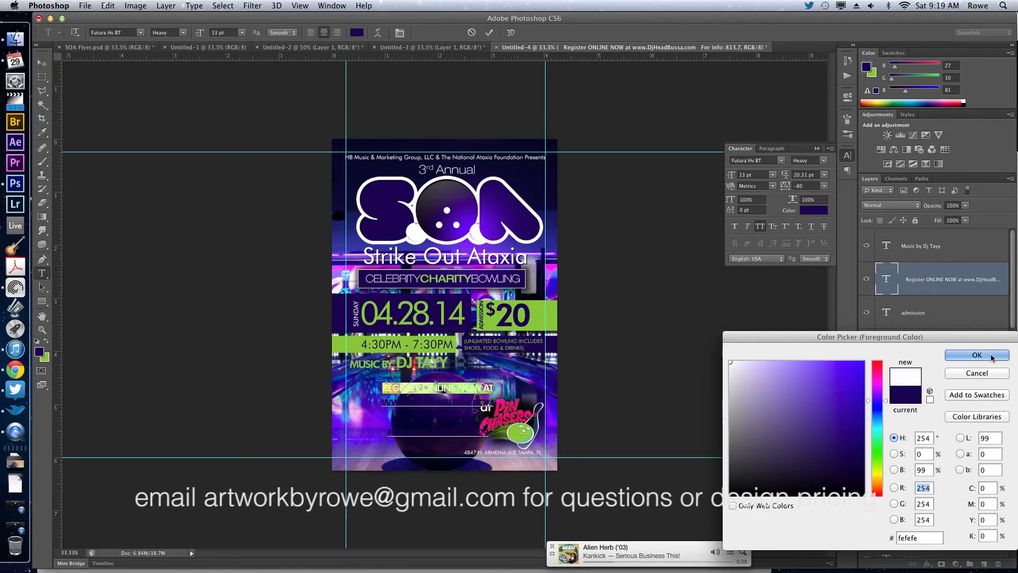
{"action": "left_click", "coordinate": [979, 354]}
{"action": "left_click", "coordinate": [431, 401]}
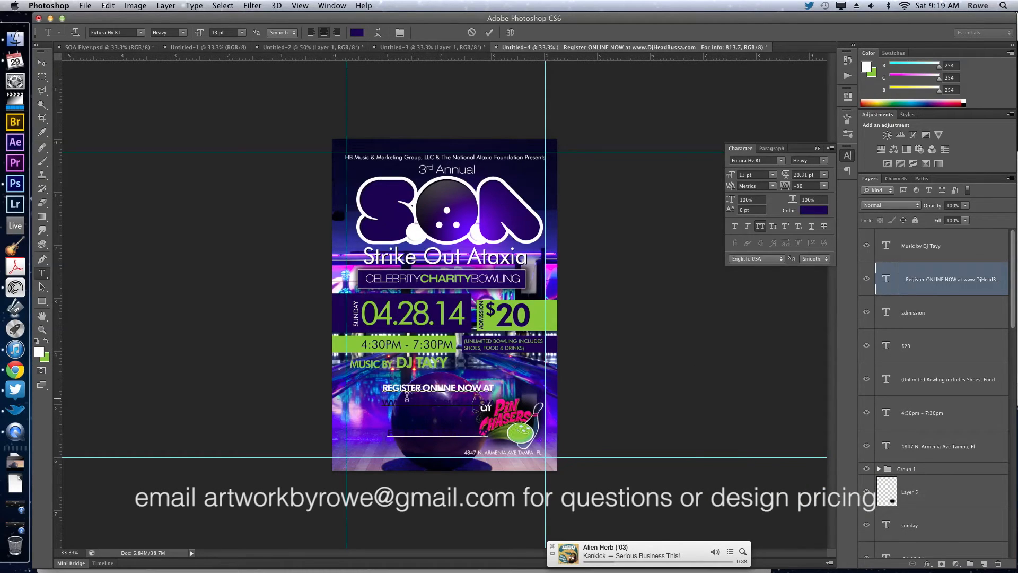
{"action": "left_click_drag", "start_coordinate": [382, 403], "coordinate": [498, 403]}
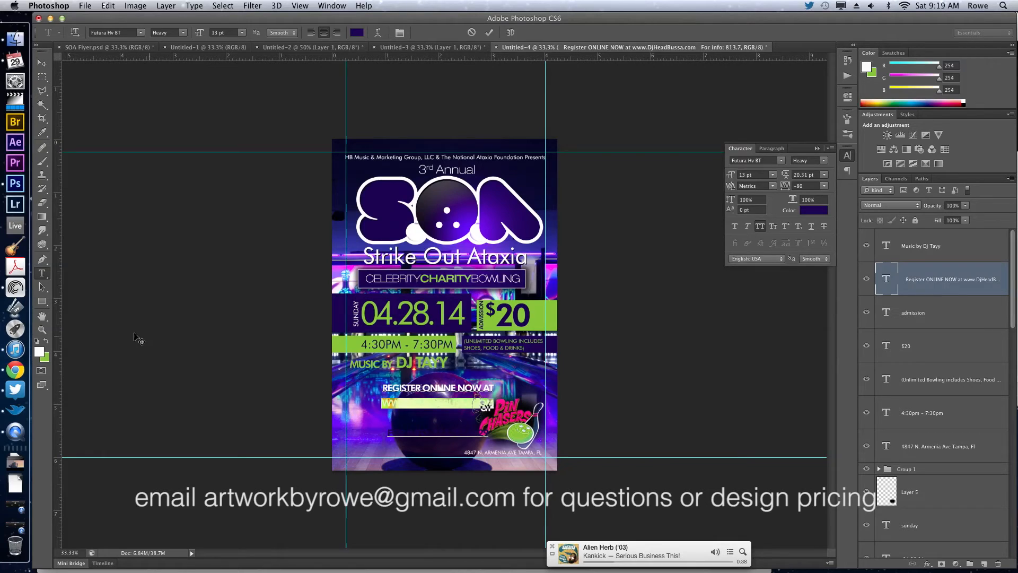
{"action": "left_click", "coordinate": [47, 341]}
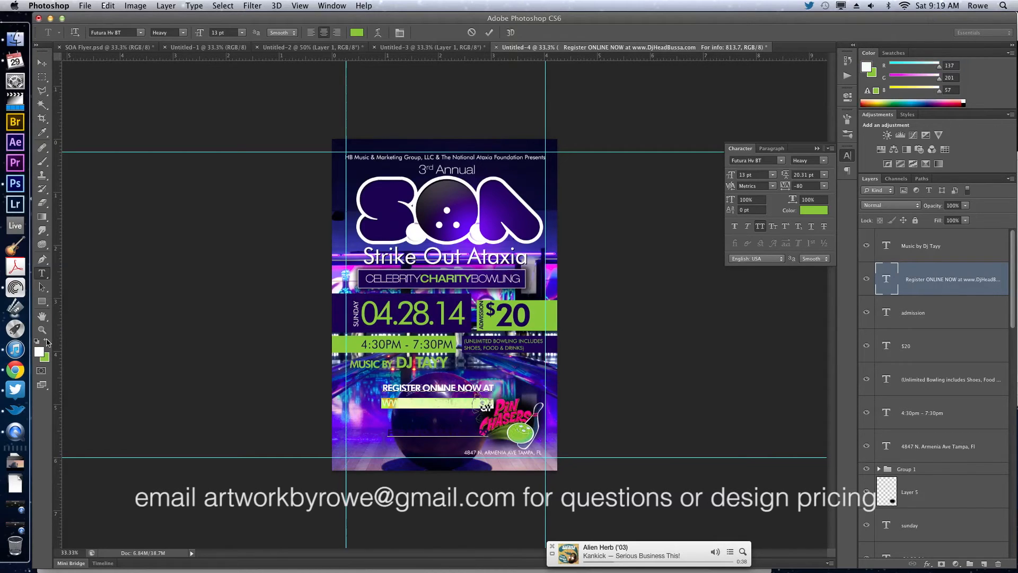
{"action": "key", "text": "alt+BackSpace"}
{"action": "left_click", "coordinate": [762, 174]}
{"action": "key", "text": "Up"}
{"action": "key", "text": "Up"}
{"action": "key", "text": "Up"}
{"action": "key", "text": "Up"}
{"action": "key", "text": "Up"}
{"action": "key", "text": "Up"}
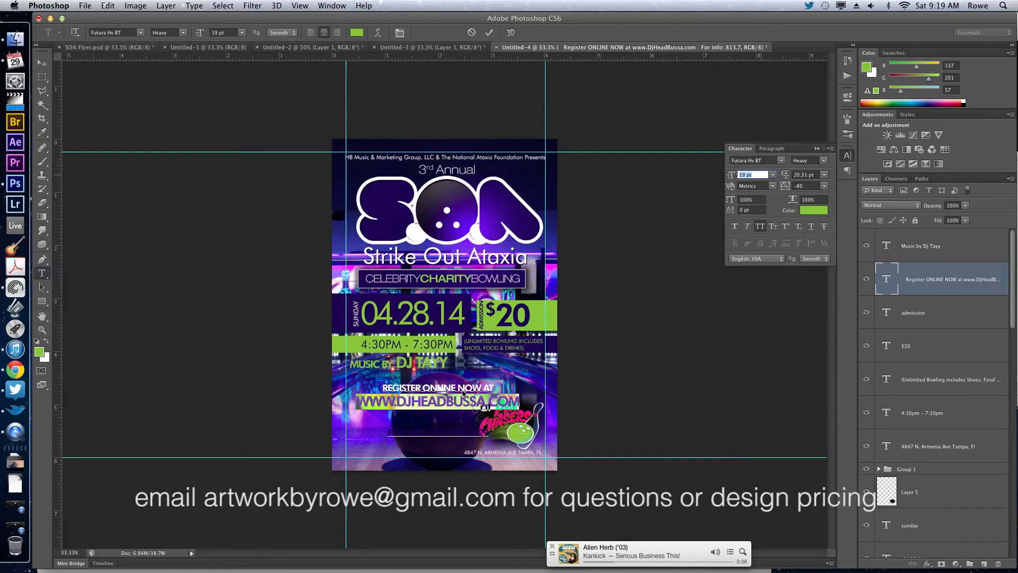
Delete the blank line and the contact info line below the web address.
{"action": "key", "text": "super+a"}
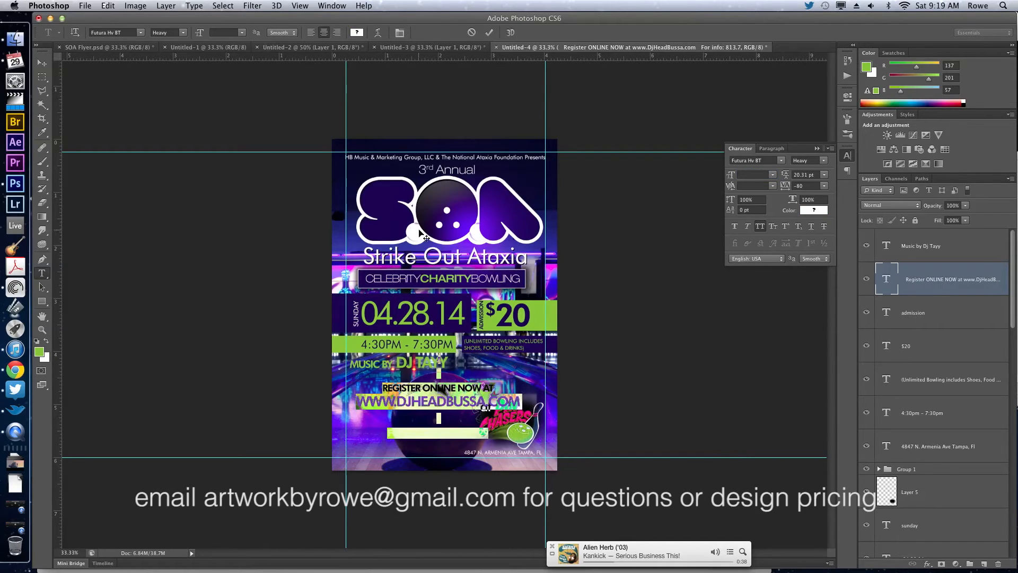
{"action": "left_click", "coordinate": [447, 410]}
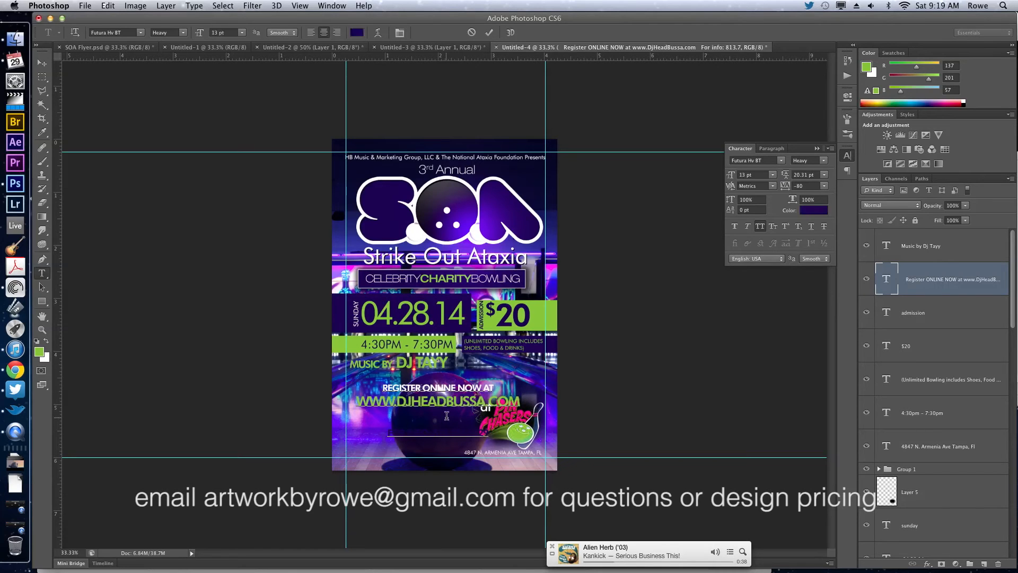
{"action": "key", "text": "BackSpace"}
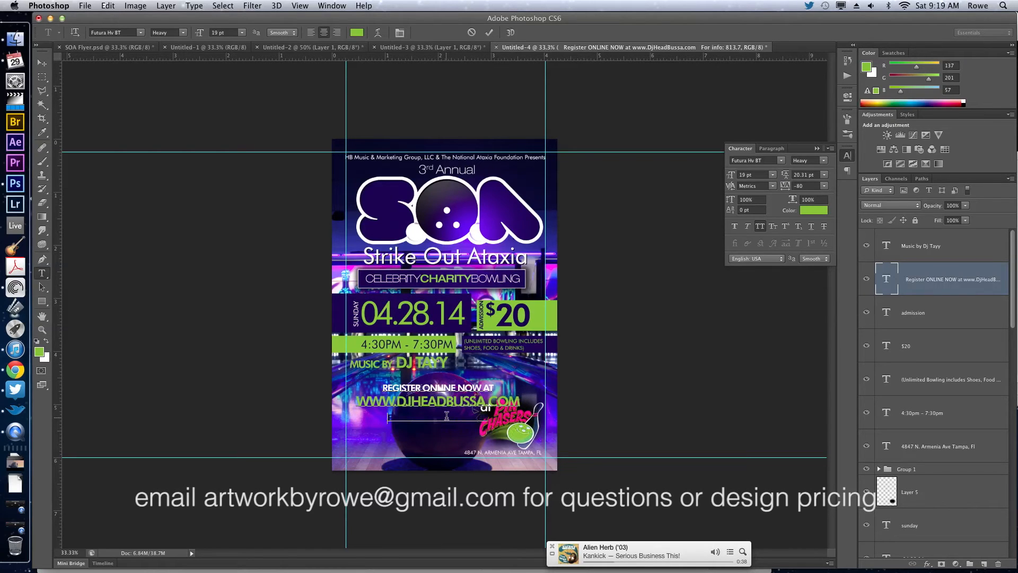
{"action": "triple_click", "coordinate": [447, 416]}
{"action": "key", "text": "BackSpace"}
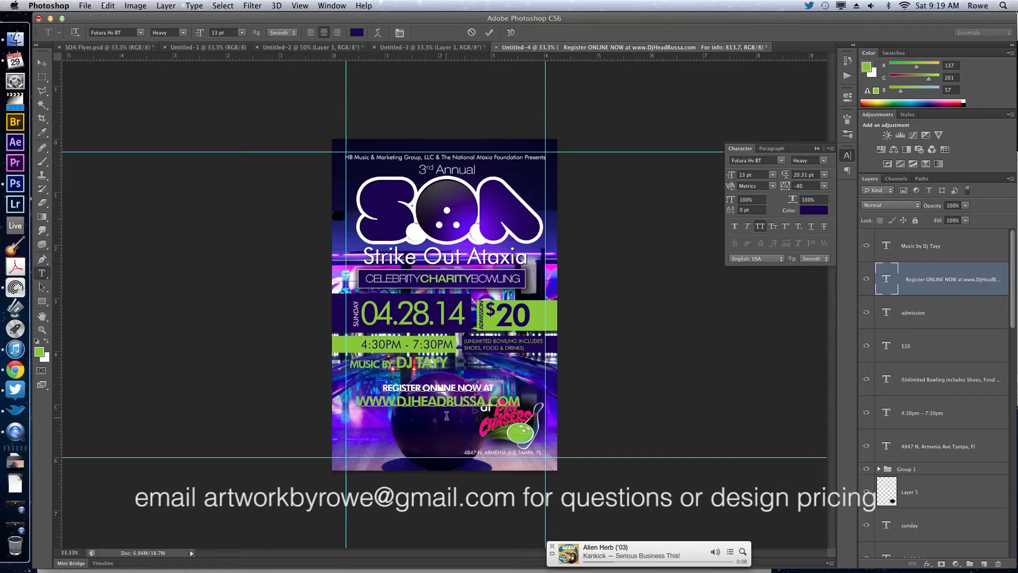
Left-align the registration text and move it to the flyer's lower-left corner against the margin guide.
{"action": "key", "text": "ctrl+a"}
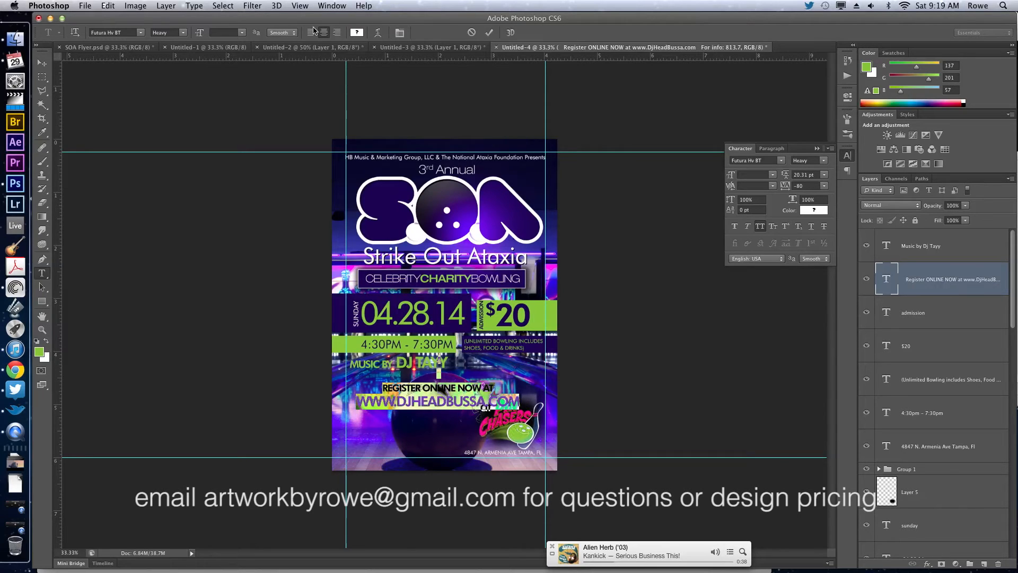
{"action": "left_click", "coordinate": [312, 32]}
{"action": "left_click_drag", "start_coordinate": [608, 282], "coordinate": [581, 289]}
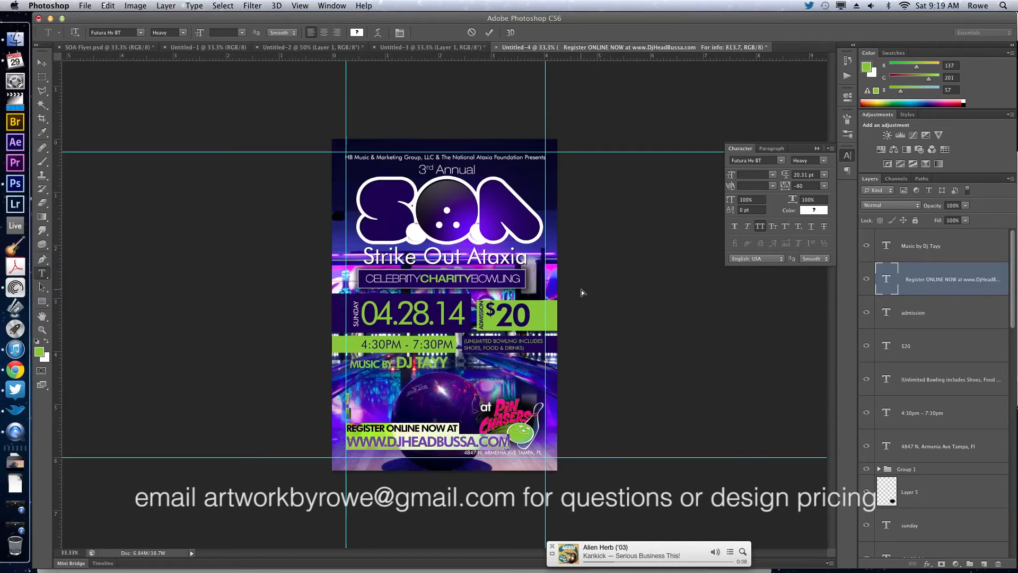
Commit the registration text and scale it down with Free Transform so it clears the venue logo and address.
{"action": "key", "text": "super+Return"}
{"action": "key", "text": "v"}
{"action": "key", "text": "super+t"}
{"action": "left_click_drag", "start_coordinate": [512, 395], "coordinate": [471, 410]}
{"action": "key", "text": "Return"}
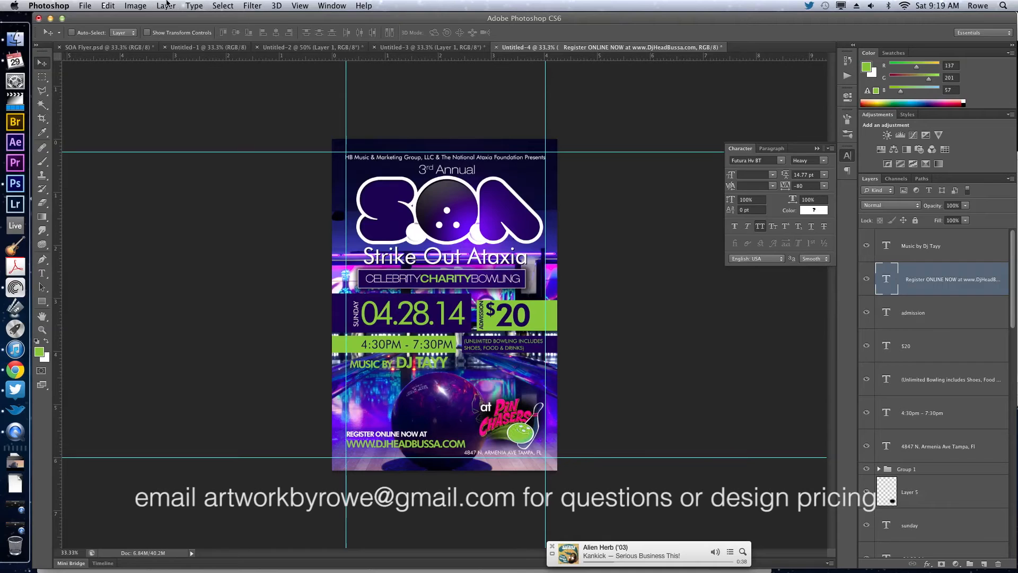
{"action": "left_click", "coordinate": [189, 5]}
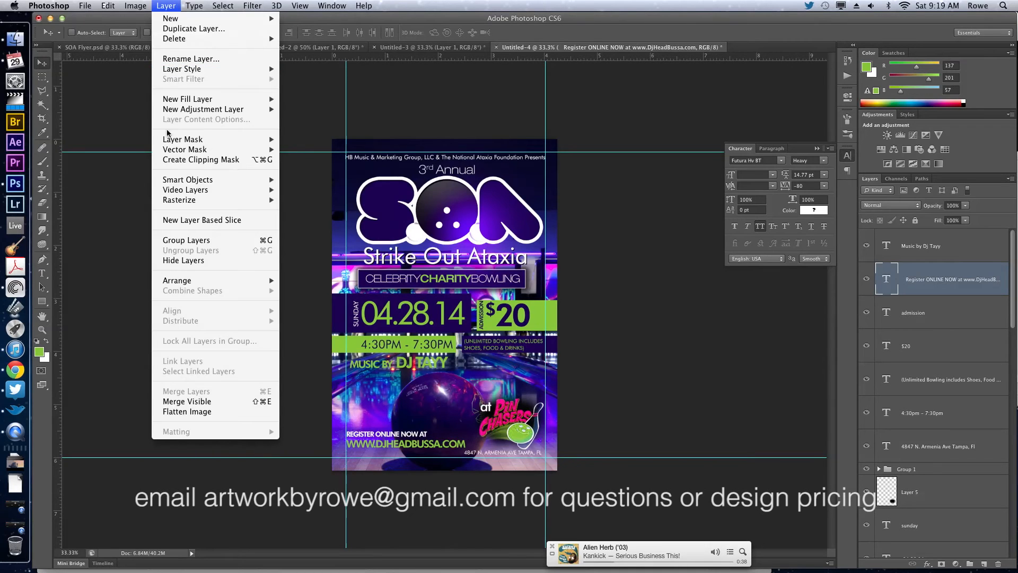
{"action": "mouse_move", "coordinate": [100, 4]}
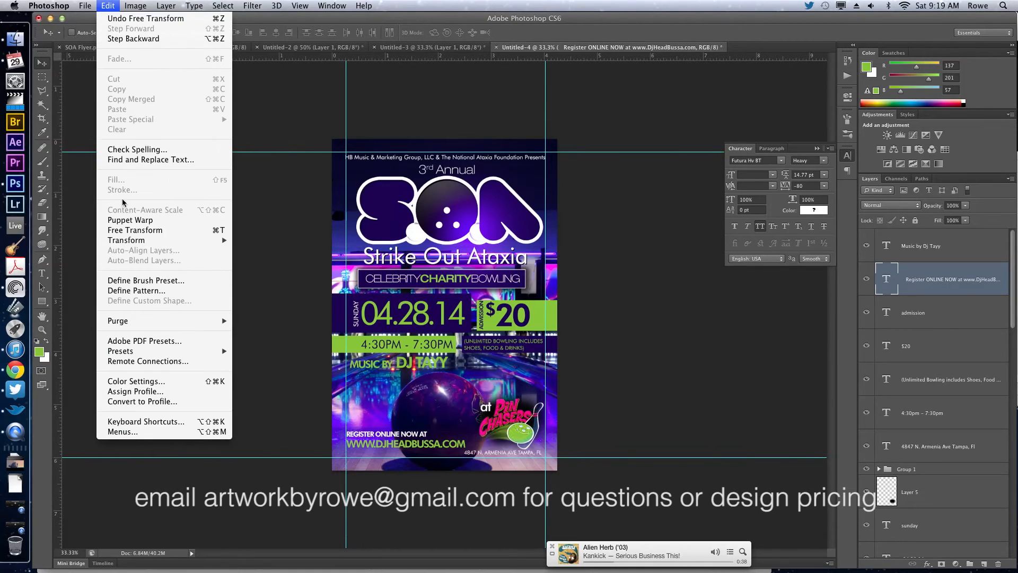
{"action": "mouse_move", "coordinate": [139, 240]}
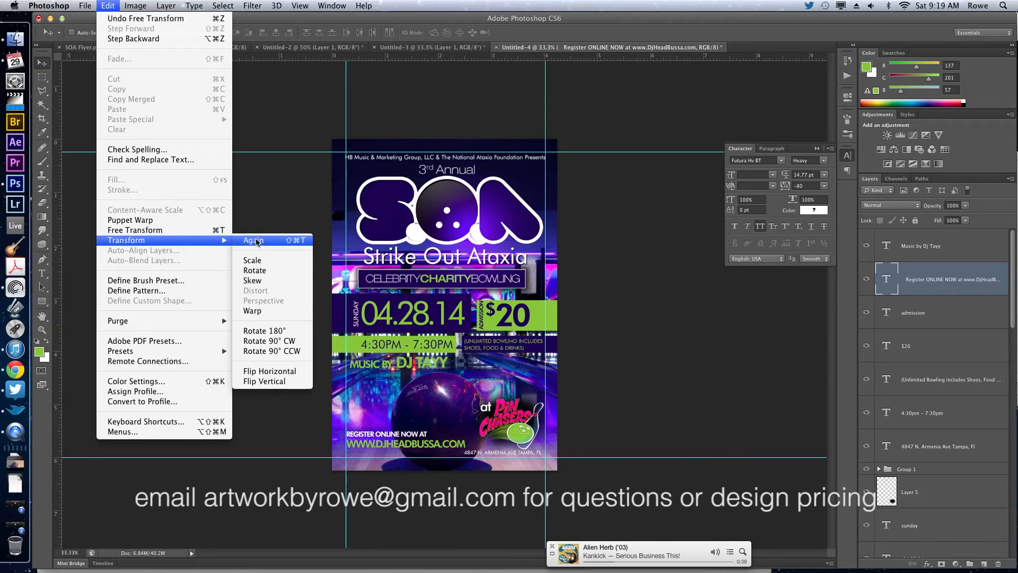
{"action": "left_click", "coordinate": [191, 230]}
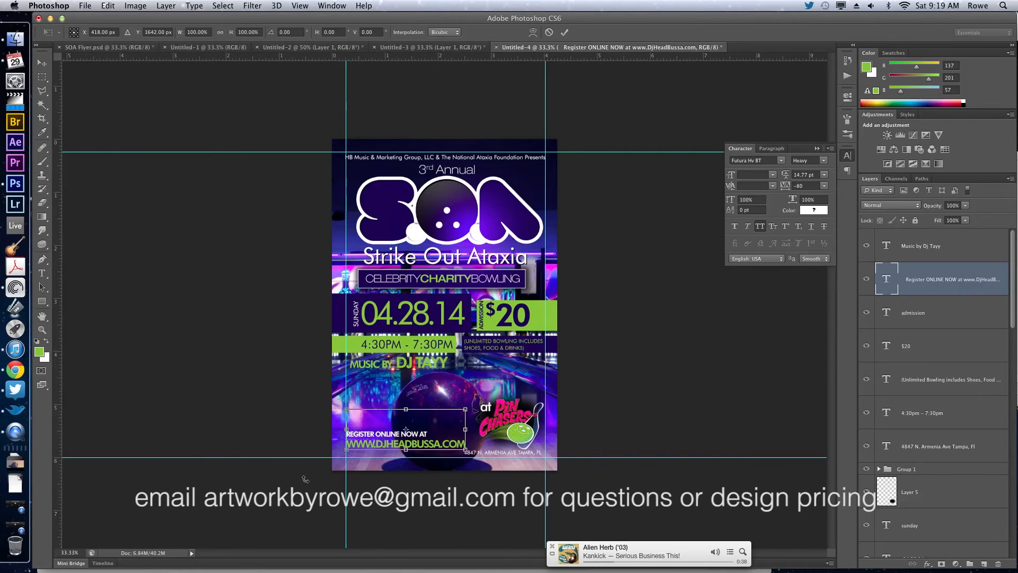
{"action": "key", "text": "Return"}
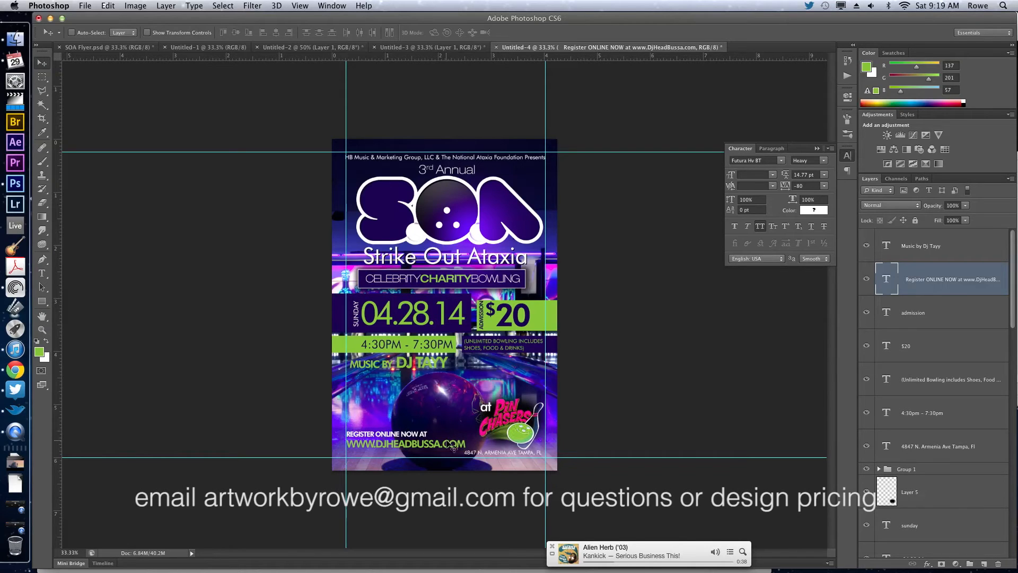
Scale the registration text to about 92% and move it down near the bottom margin guide, clear of the address.
{"action": "key", "text": "super+t"}
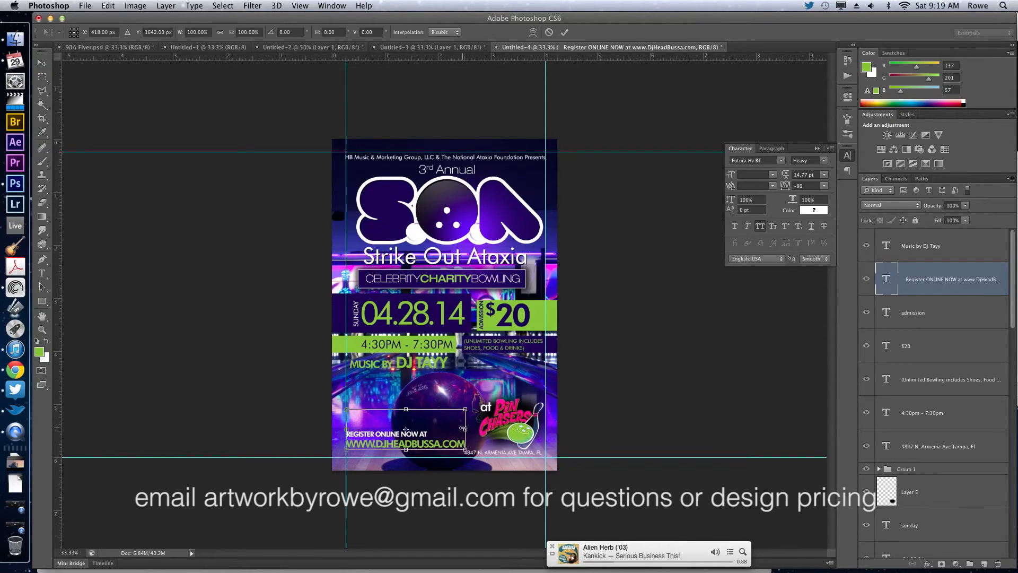
{"action": "left_click_drag", "start_coordinate": [464, 410], "coordinate": [455, 413]}
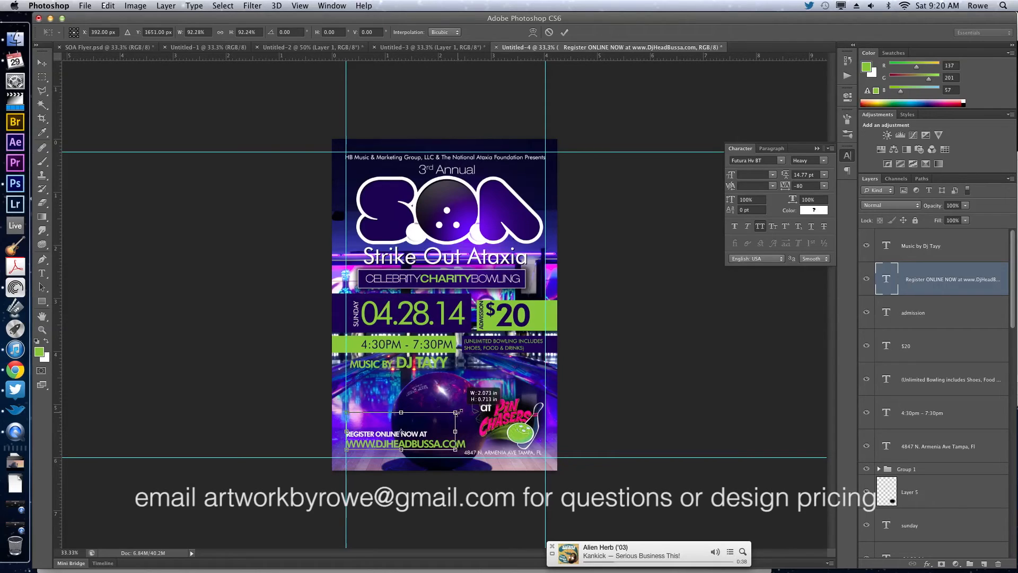
{"action": "key", "text": "Return"}
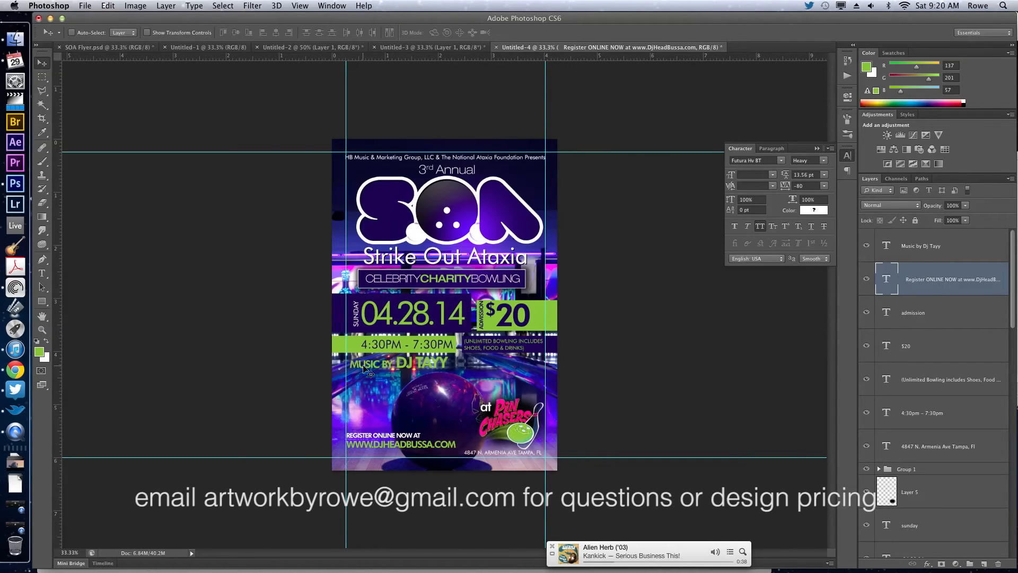
{"action": "left_click_drag", "start_coordinate": [364, 365], "coordinate": [366, 370]}
{"action": "key", "text": "Down"}
{"action": "key", "text": "Down"}
{"action": "key", "text": "Down"}
{"action": "key", "text": "Down"}
{"action": "key", "text": "Down"}
{"action": "key", "text": "Down"}
{"action": "key", "text": "Down"}
{"action": "key", "text": "Down"}
{"action": "key", "text": "Down"}
{"action": "key", "text": "Down"}
{"action": "key", "text": "Down"}
{"action": "key", "text": "Down"}
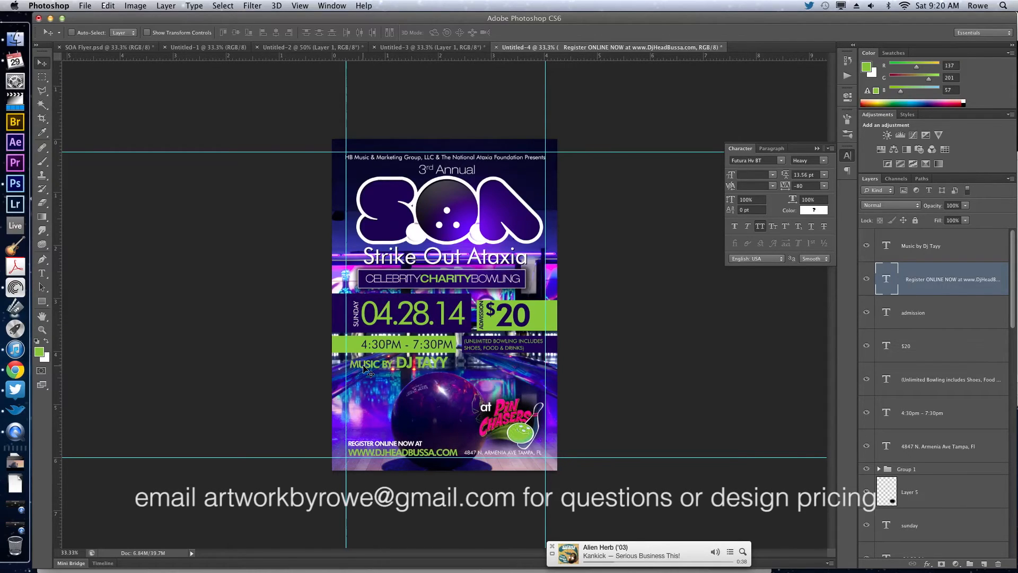
{"action": "key", "text": "Up"}
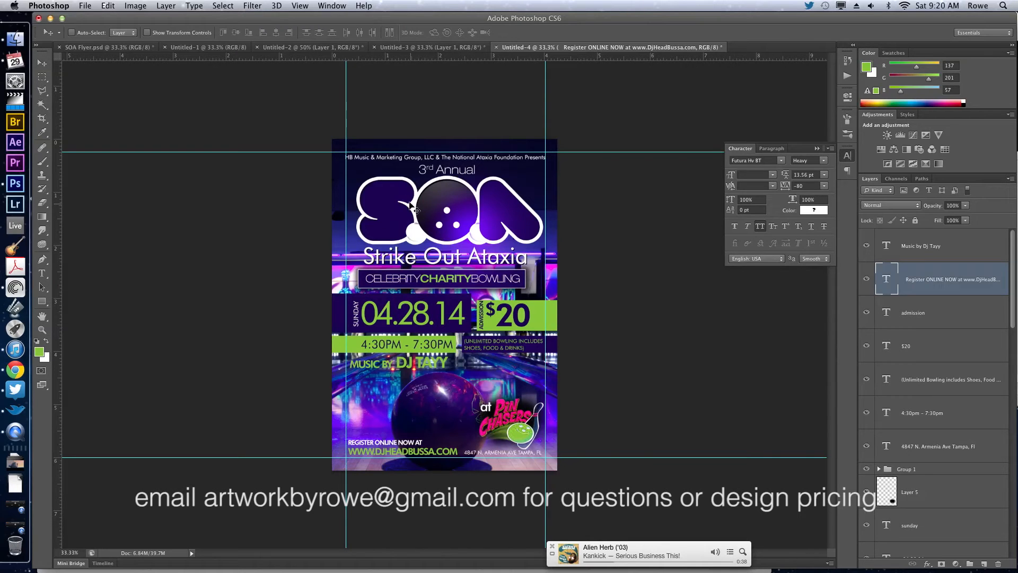
Recolor the S and A of the S.O.A logo text with the green foreground color and commit the edit.
{"action": "key", "text": "t"}
{"action": "double_click", "coordinate": [366, 203]}
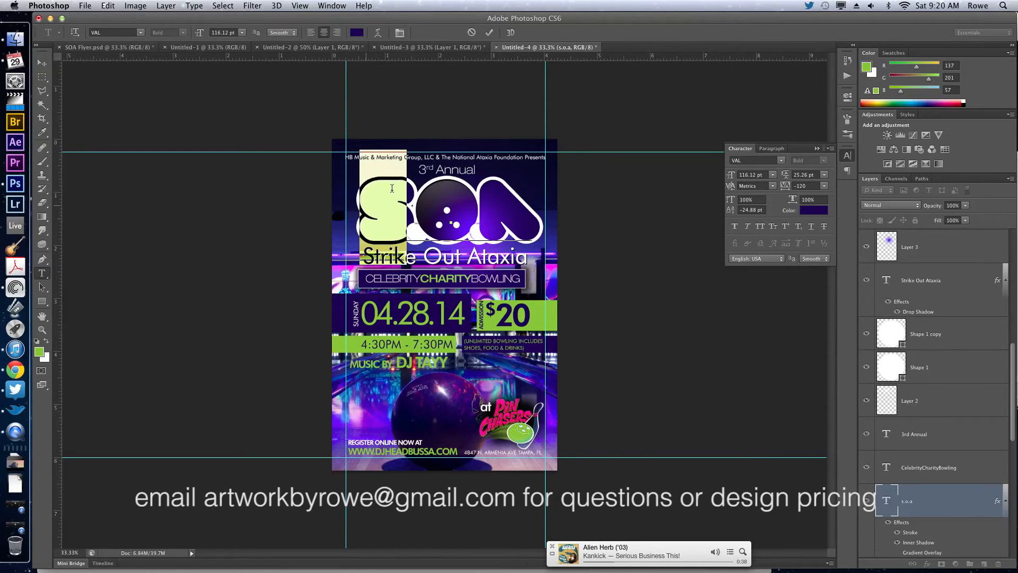
{"action": "left_click", "coordinate": [47, 340]}
{"action": "left_click", "coordinate": [47, 340]}
{"action": "left_click_drag", "start_coordinate": [469, 200], "coordinate": [533, 204]}
{"action": "left_click", "coordinate": [483, 204]}
{"action": "left_click", "coordinate": [45, 342]}
{"action": "left_click", "coordinate": [46, 342]}
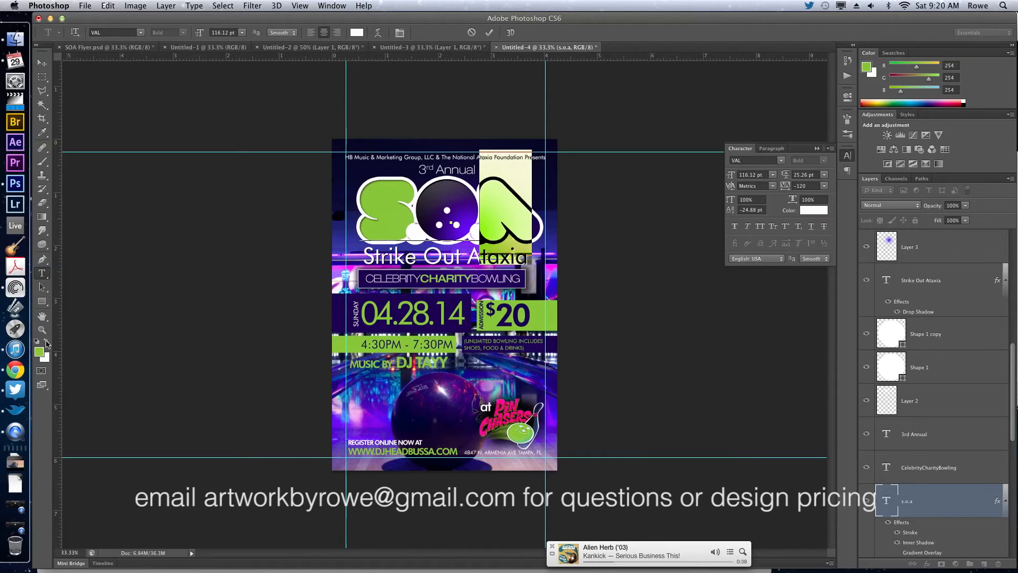
{"action": "left_click", "coordinate": [914, 502]}
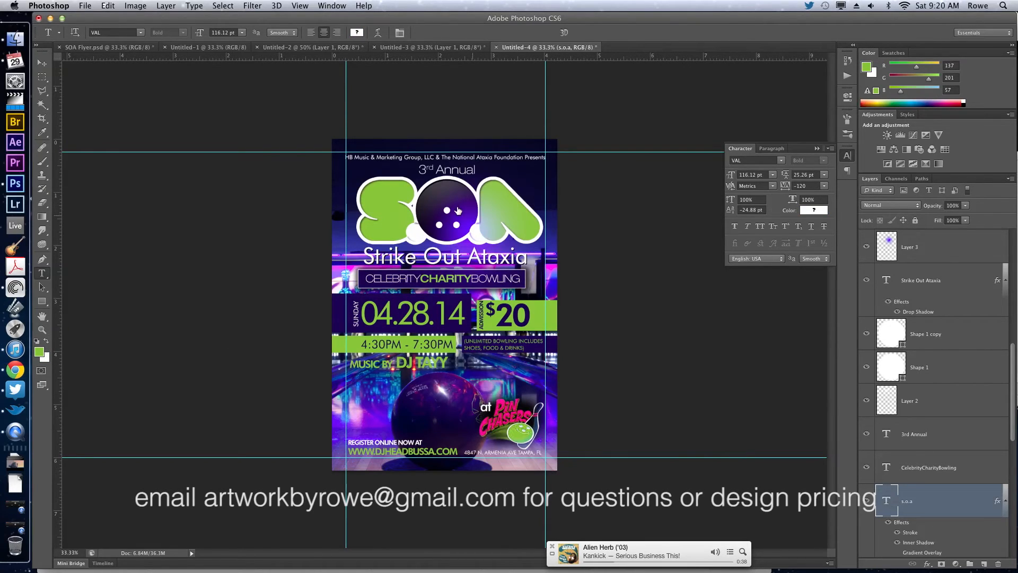
Color the O of the S.O.A logo text dark navy #070c44, commit it, and hide the guides.
{"action": "left_click_drag", "start_coordinate": [467, 210], "coordinate": [433, 205]}
{"action": "left_click", "coordinate": [821, 213]}
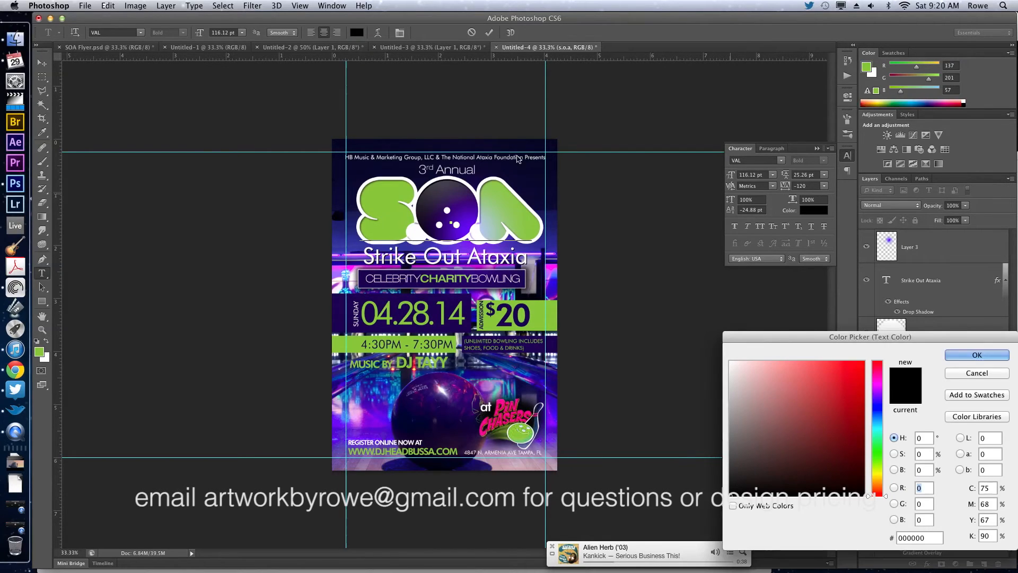
{"action": "left_click", "coordinate": [553, 215]}
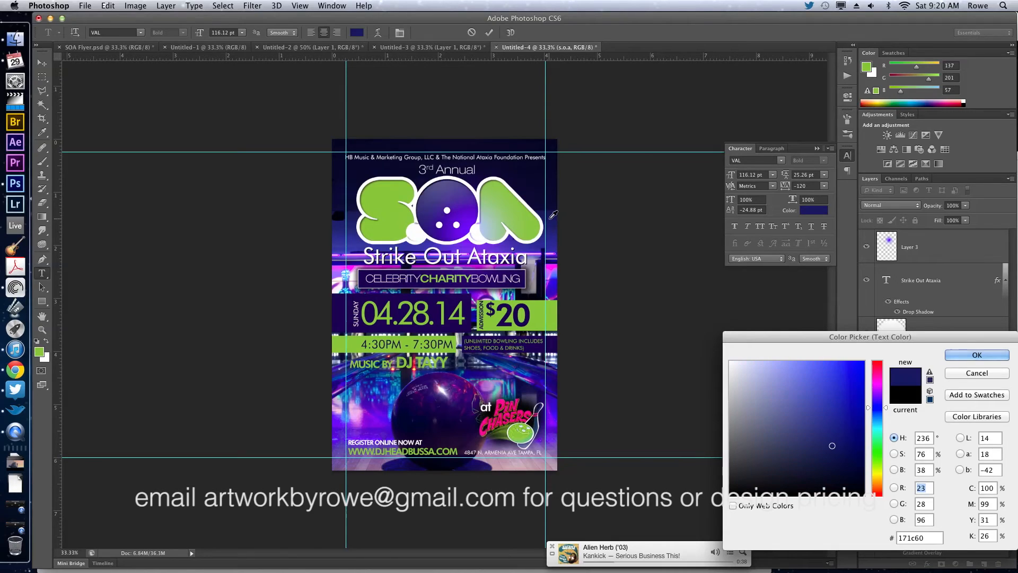
{"action": "left_click_drag", "start_coordinate": [843, 450], "coordinate": [851, 460]}
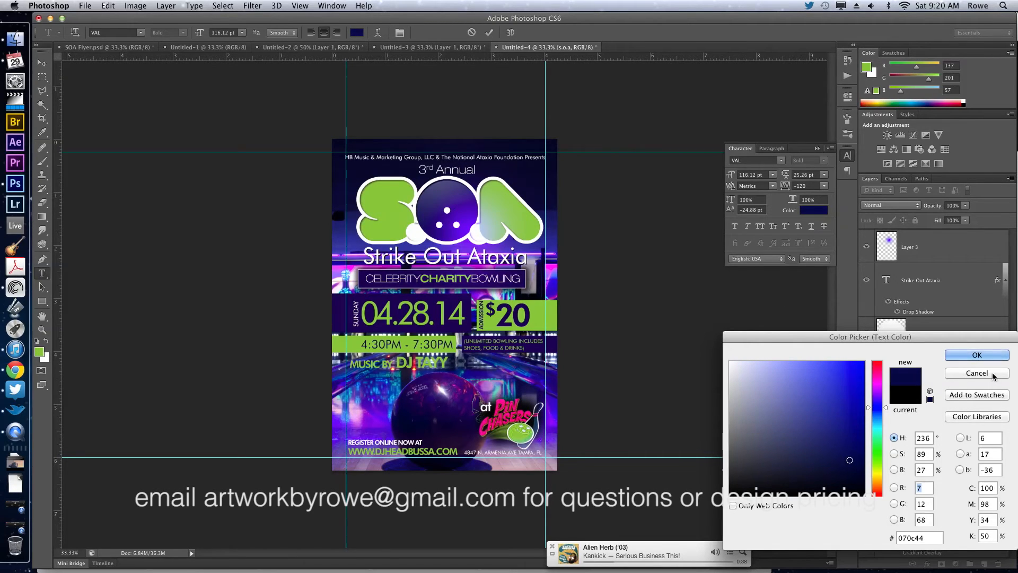
{"action": "left_click", "coordinate": [984, 355]}
{"action": "key", "text": "ctrl+Return"}
{"action": "key", "text": "v"}
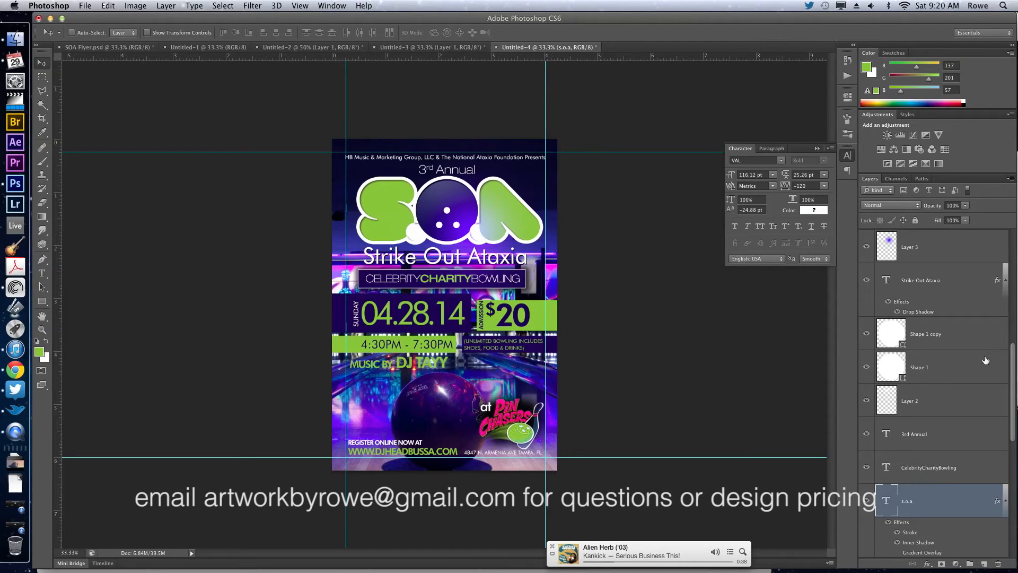
{"action": "key", "text": "ctrl+semicolon"}
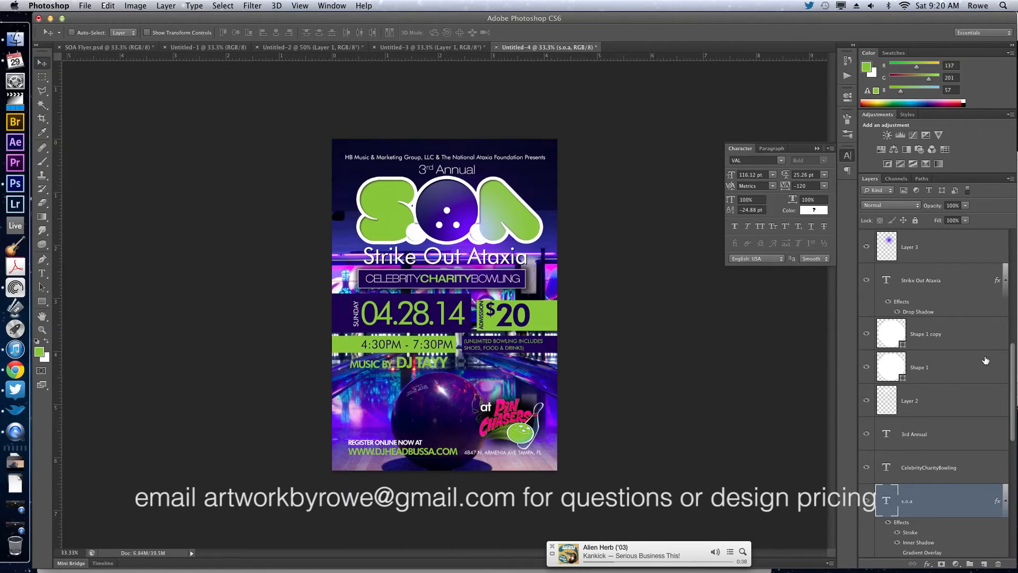
Add Layer 5 to the Pin Chasers logo group and move the whole group up beneath the unlimited bowling note.
{"action": "left_click", "coordinate": [522, 418], "text": "ctrl"}
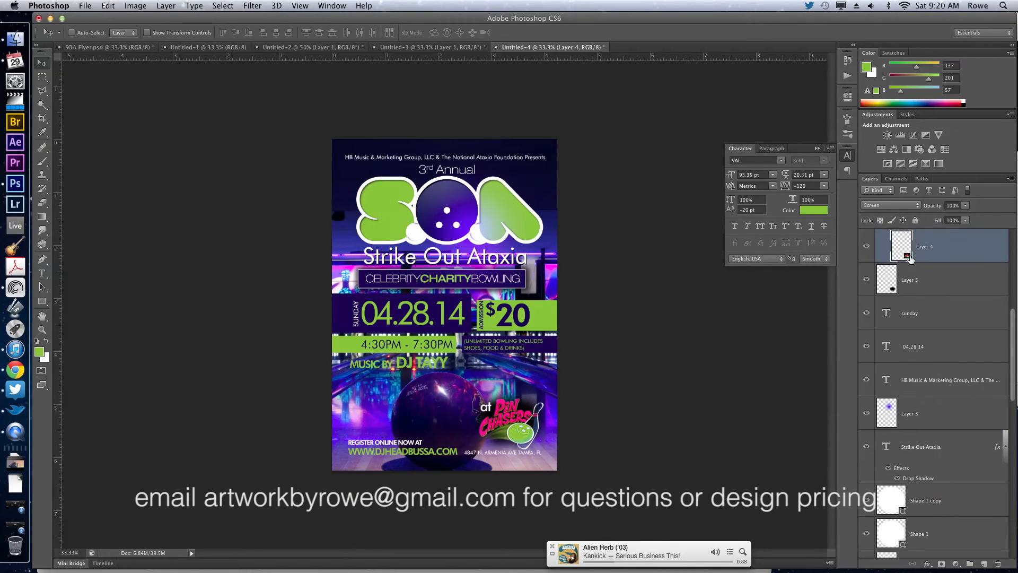
{"action": "scroll", "coordinate": [913, 258], "scroll_direction": "up", "scroll_amount": 3}
{"action": "left_click", "coordinate": [916, 328]}
{"action": "left_click_drag", "start_coordinate": [918, 412], "coordinate": [917, 396]}
{"action": "left_click", "coordinate": [905, 326]}
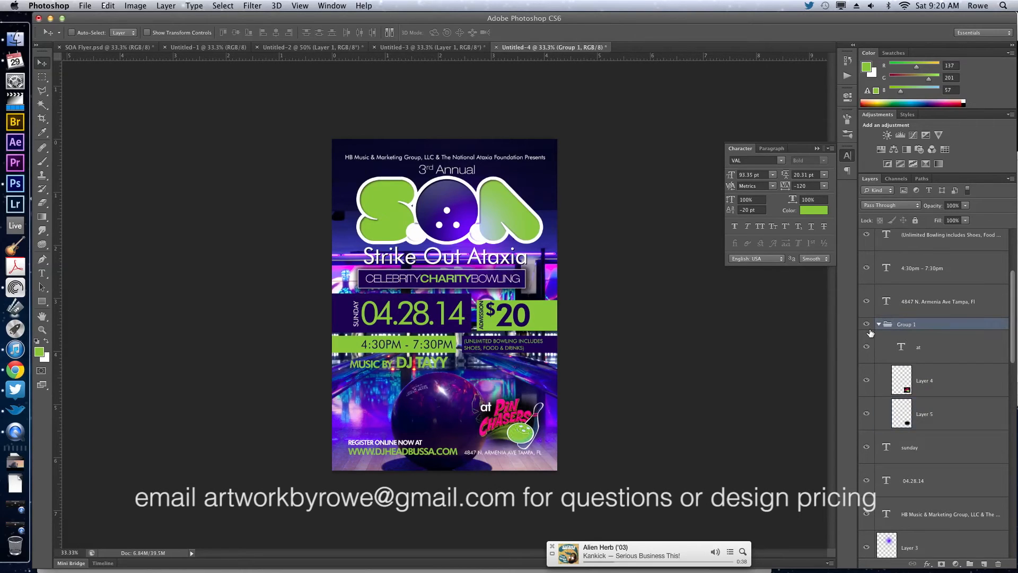
{"action": "left_click_drag", "start_coordinate": [642, 425], "coordinate": [641, 390]}
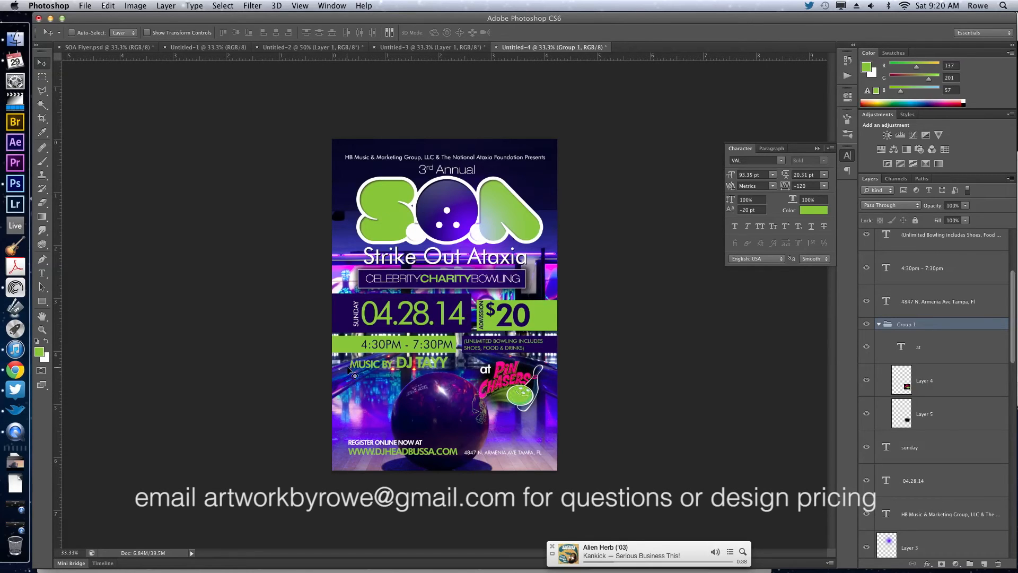
Apply a drop shadow to the music credit text layer.
{"action": "left_click", "coordinate": [406, 367], "text": "super"}
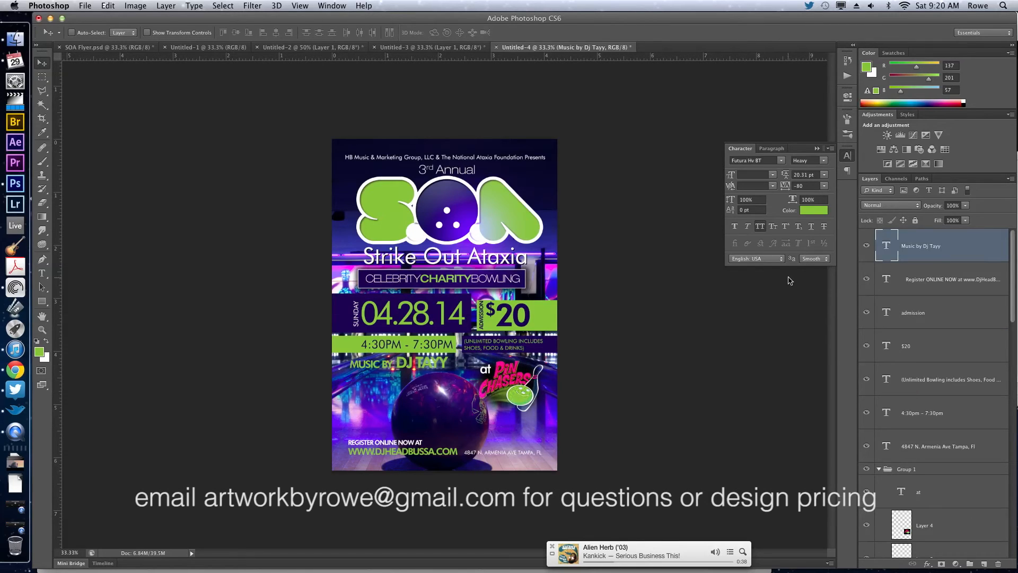
{"action": "double_click", "coordinate": [984, 249]}
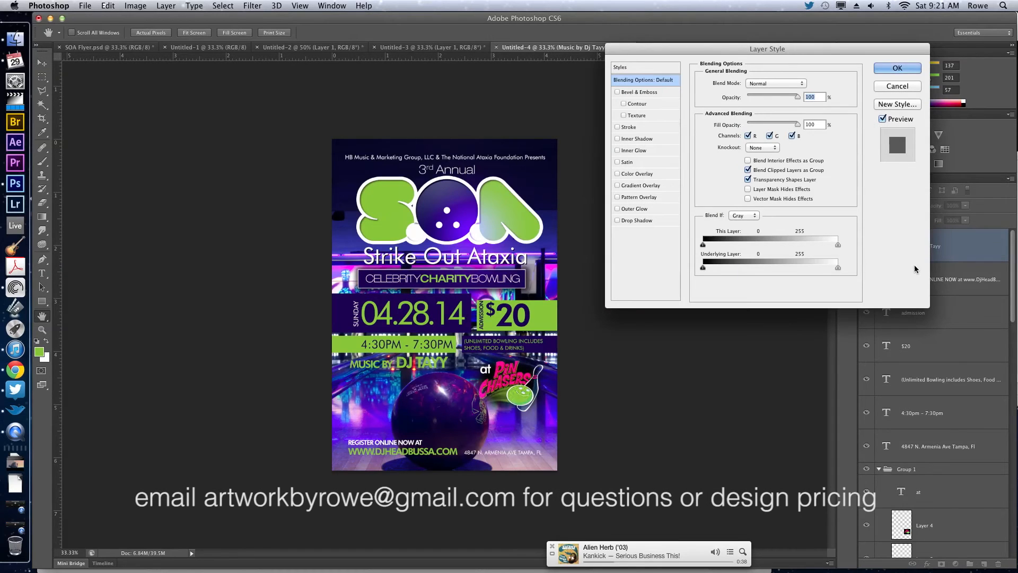
{"action": "left_click", "coordinate": [636, 220]}
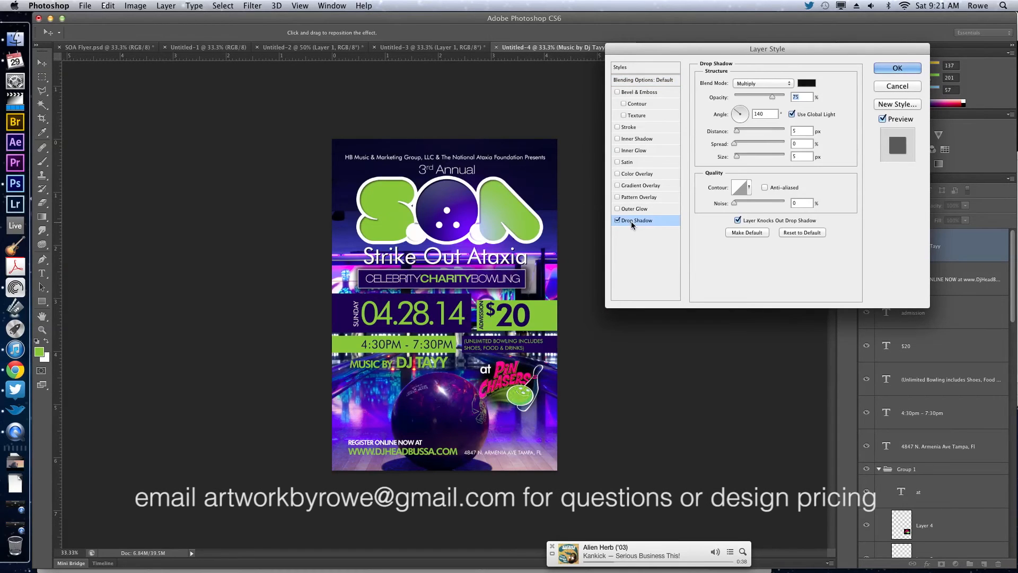
{"action": "mouse_move", "coordinate": [738, 156]}
{"action": "left_mouse_down"}
{"action": "mouse_move", "coordinate": [748, 156]}
{"action": "mouse_move", "coordinate": [741, 146]}
{"action": "left_mouse_up"}
{"action": "key", "text": "Return"}
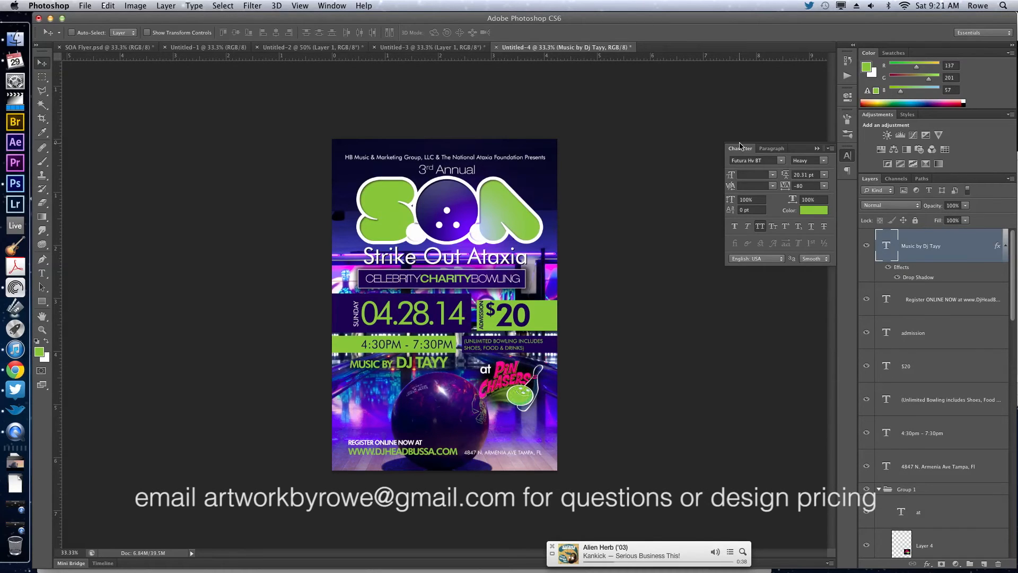
Color the words "Music by" white and shift the music line right to line up under the 4:30PM - 7:30PM time.
{"action": "double_click", "coordinate": [395, 369]}
{"action": "left_click", "coordinate": [45, 342]}
{"action": "key", "text": "super+Return"}
{"action": "key", "text": "v"}
{"action": "key", "text": "shift+Right"}
{"action": "key", "text": "shift+Right"}
{"action": "key", "text": "shift+Right"}
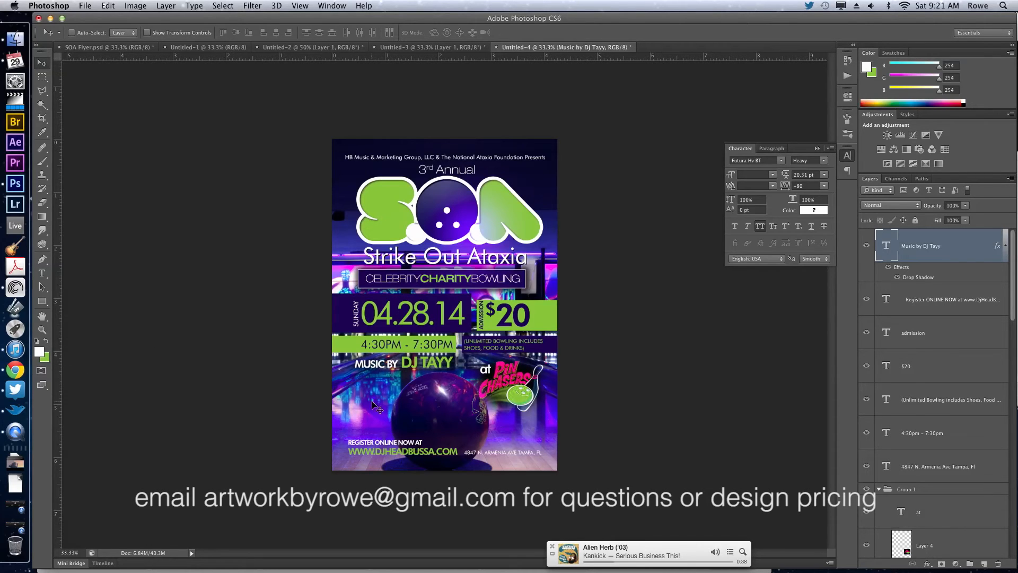
{"action": "left_click_drag", "start_coordinate": [450, 351], "coordinate": [423, 347]}
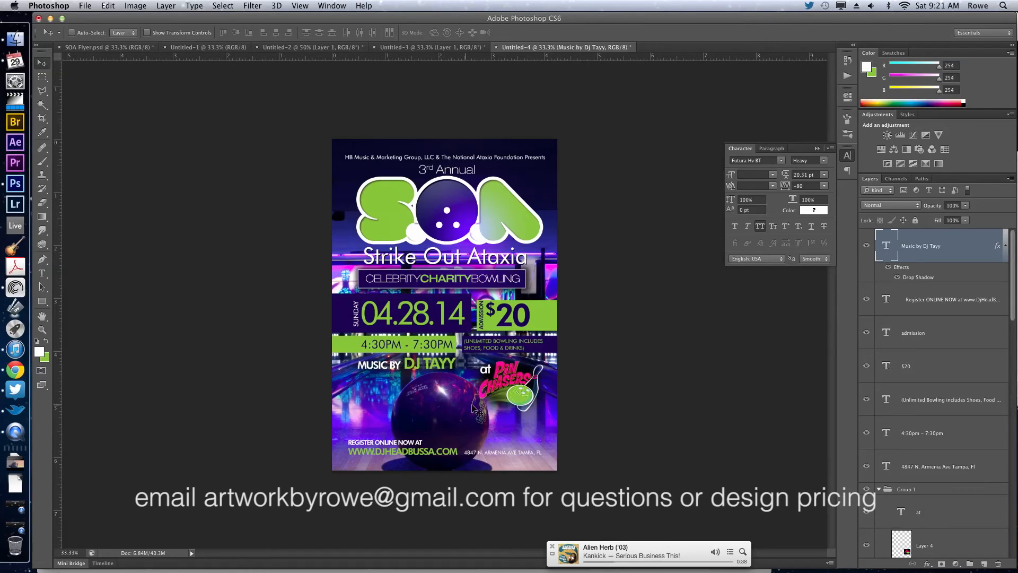
Move the venue address up beneath the Pin Chasers logo, and center the registration text at the bottom of the flyer.
{"action": "left_click_drag", "start_coordinate": [521, 456], "coordinate": [524, 424]}
{"action": "left_click", "coordinate": [380, 453]}
{"action": "double_click", "coordinate": [380, 453]}
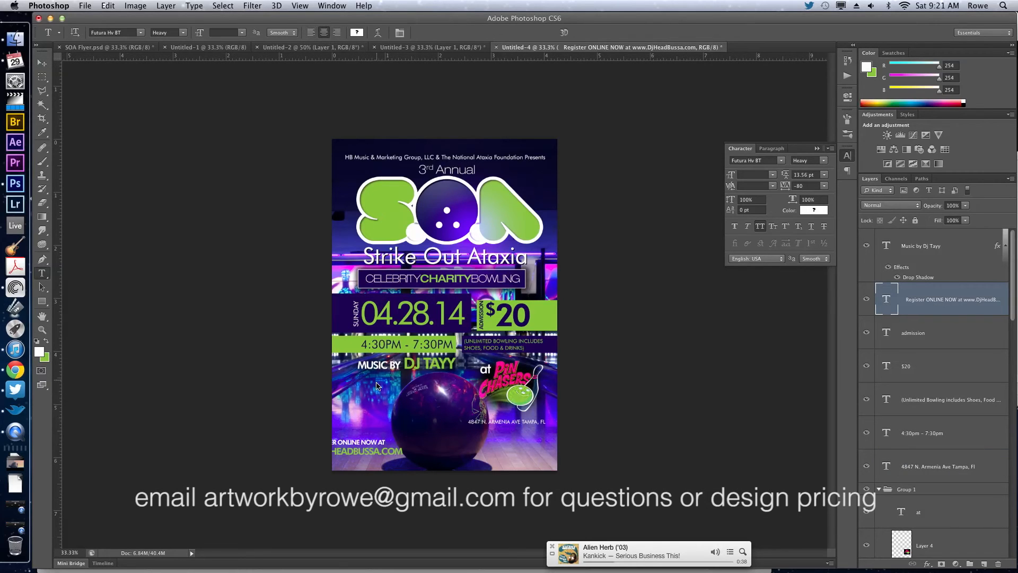
{"action": "key", "text": "v"}
{"action": "left_click_drag", "start_coordinate": [369, 418], "coordinate": [451, 421]}
{"action": "key", "text": "shift+Up"}
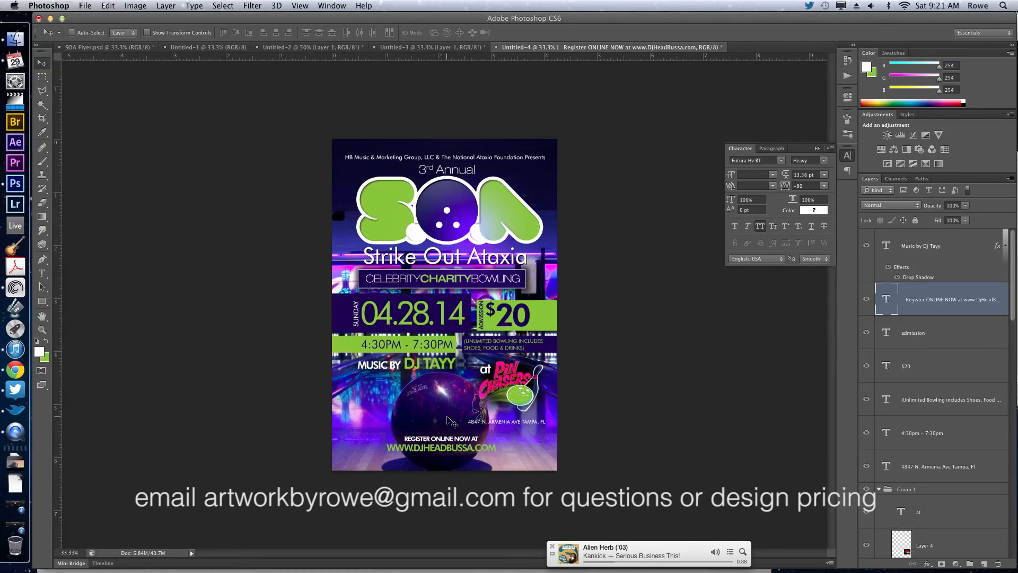
{"action": "key", "text": "shift+Up"}
{"action": "key", "text": "shift+Up"}
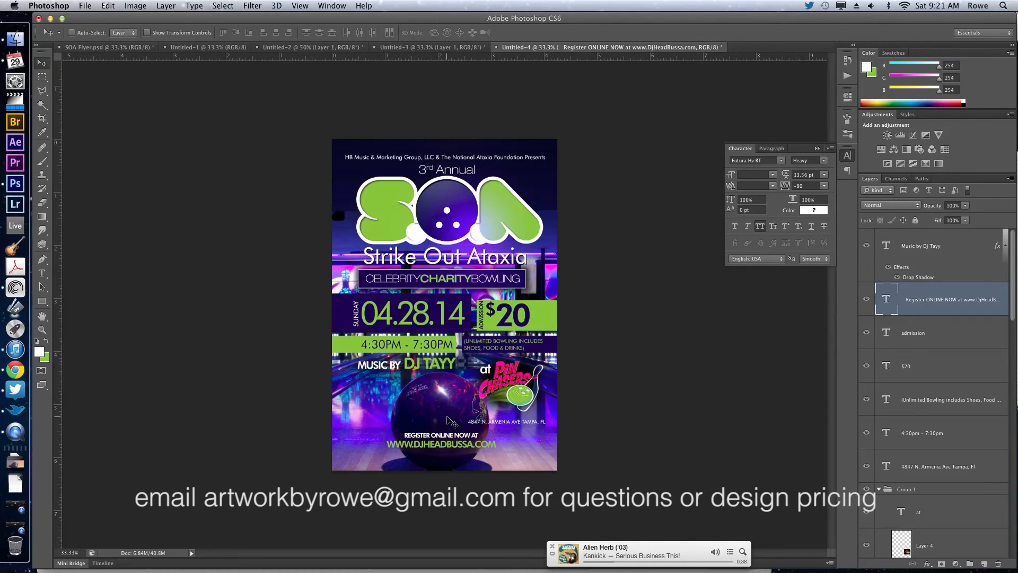
Switch to Chrome, copy the "For info" contact line from the Strike Out Flyer email, and return to Photoshop.
{"action": "left_click", "coordinate": [15, 369]}
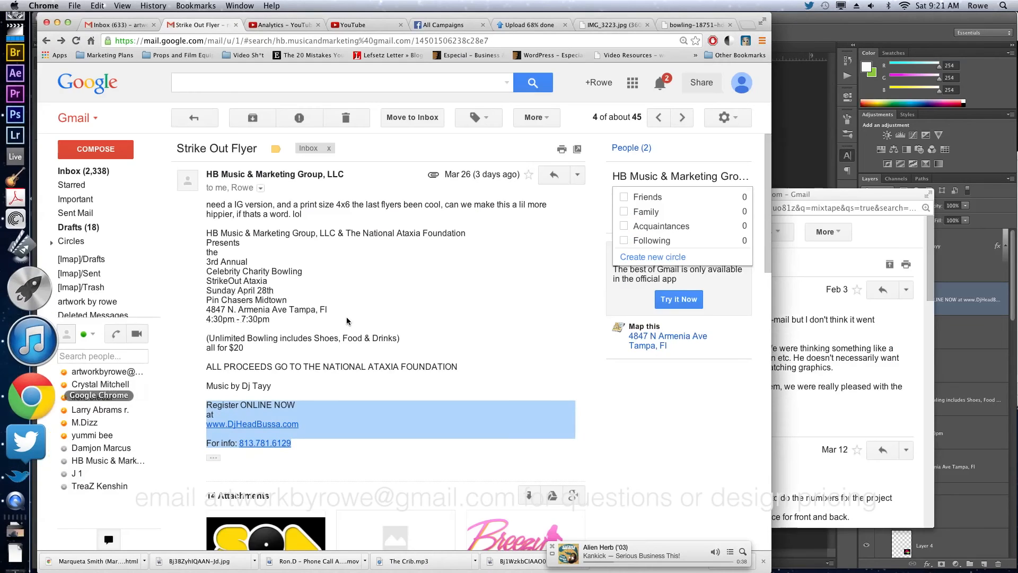
{"action": "scroll", "coordinate": [382, 392], "scroll_direction": "down", "scroll_amount": 3}
{"action": "scroll", "coordinate": [381, 379], "scroll_direction": "up", "scroll_amount": 3}
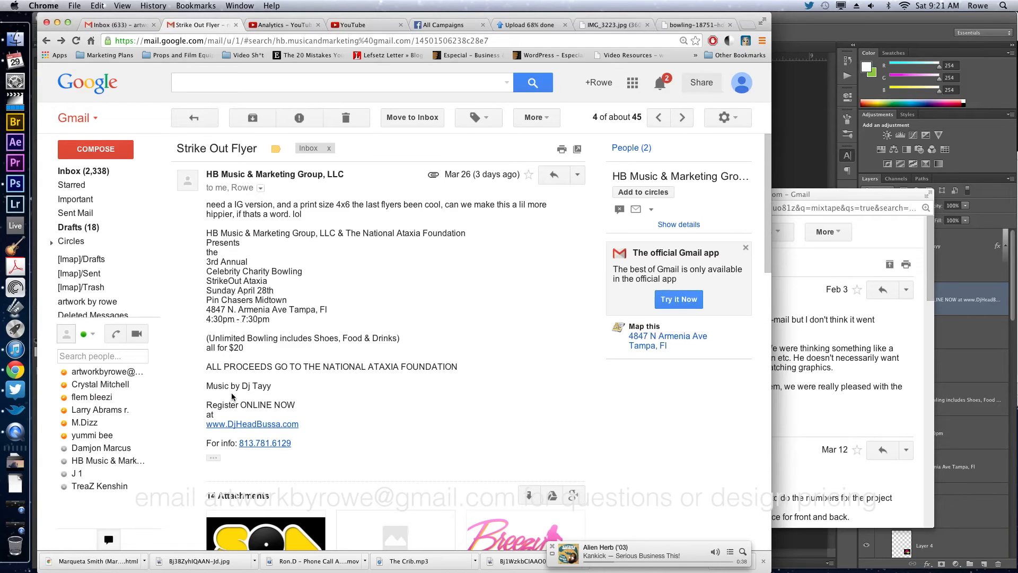
{"action": "triple_click", "coordinate": [230, 443]}
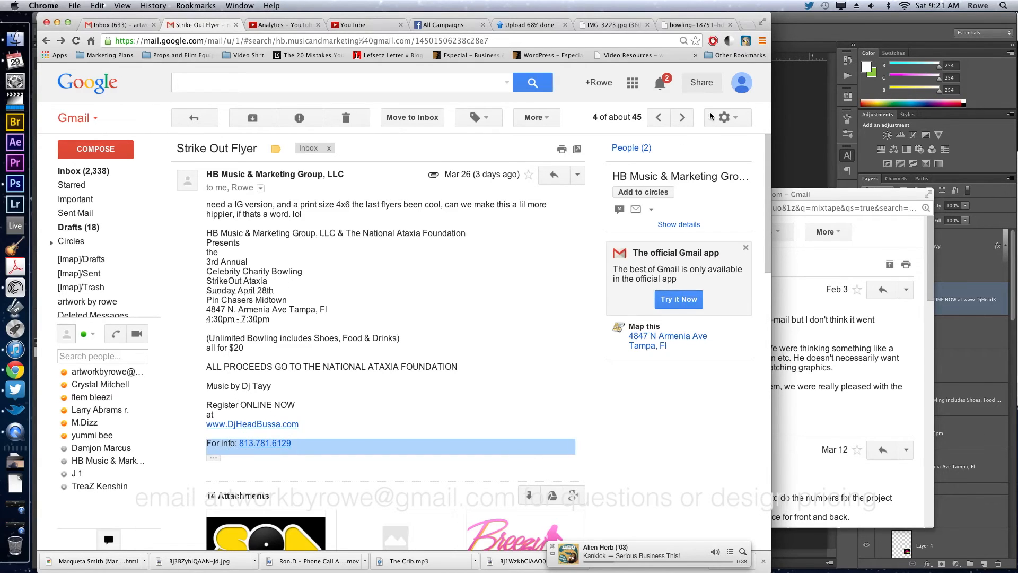
{"action": "left_click", "coordinate": [811, 125]}
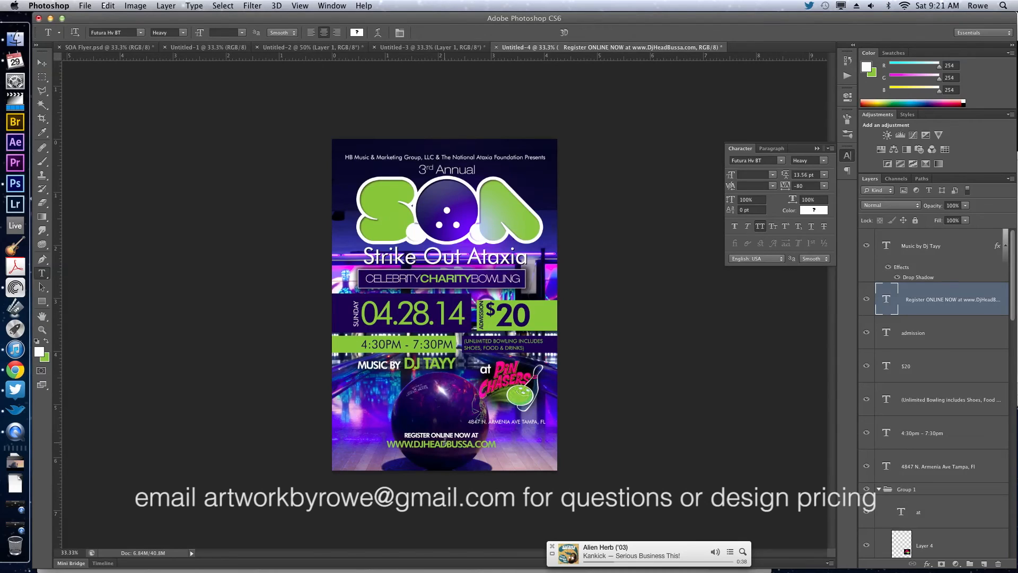
Paste the contact line below the web address and rearrange it so "FOR INFO" follows the phone number.
{"action": "left_click", "coordinate": [497, 443]}
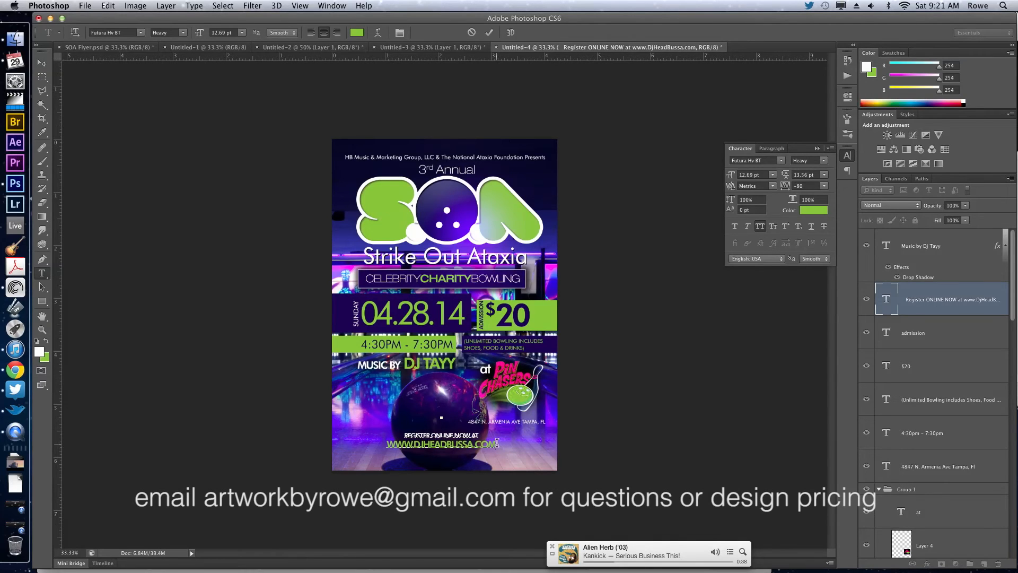
{"action": "key", "text": "Return"}
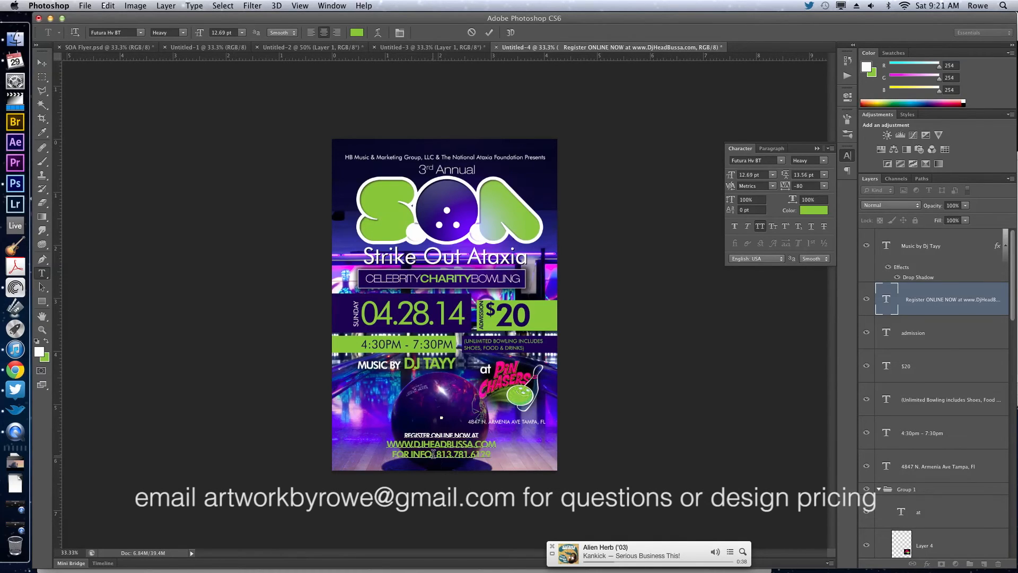
{"action": "left_click_drag", "start_coordinate": [435, 453], "coordinate": [393, 454]}
{"action": "key", "text": "BackSpace"}
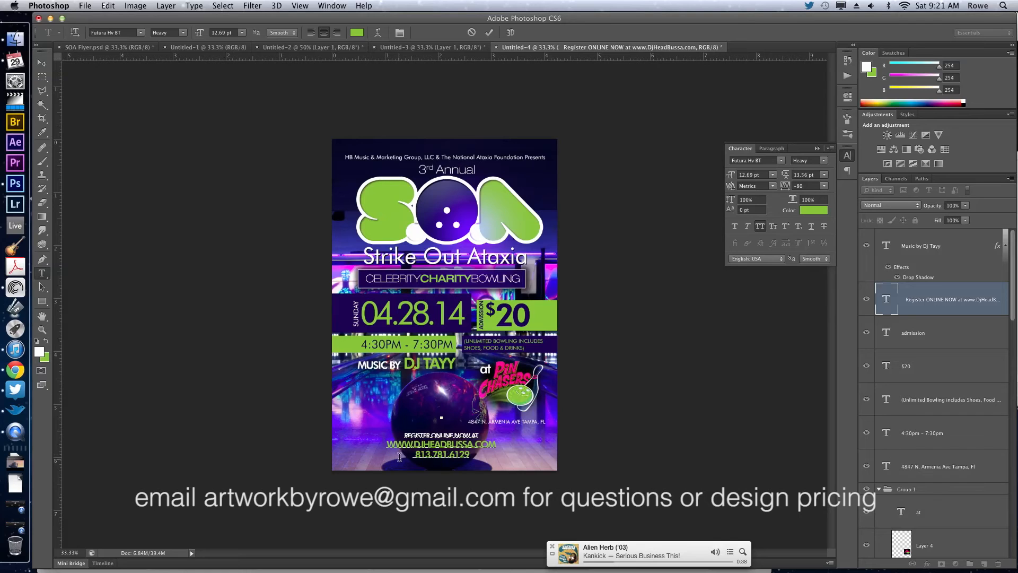
{"action": "key", "text": "Delete"}
{"action": "key", "text": "End"}
{"action": "type", "text": "FOR INFO"}
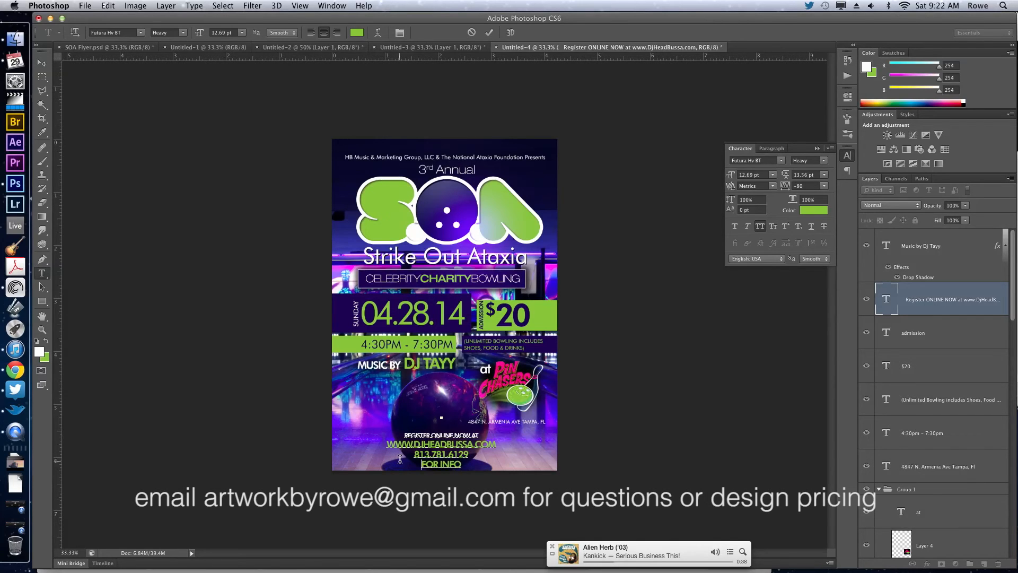
{"action": "key", "text": "End"}
{"action": "key", "text": "Delete"}
Color the words "FOR INFO" white.
{"action": "key", "text": "shift+End"}
{"action": "left_click", "coordinate": [47, 340]}
{"action": "left_click", "coordinate": [46, 341]}
Reduce the font size of the whole contact line to 8.69 pt.
{"action": "key", "text": "shift+Home"}
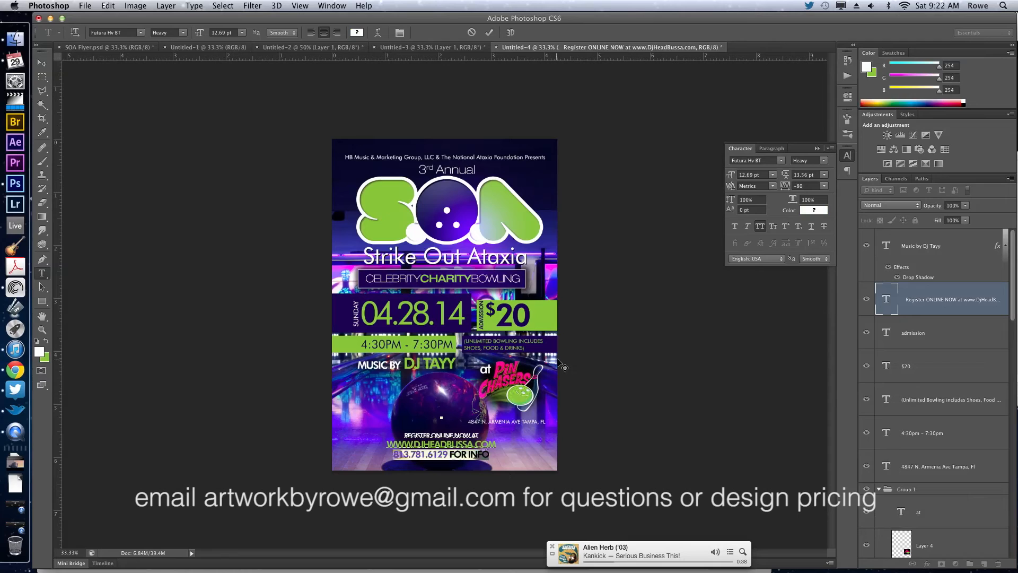
{"action": "left_click", "coordinate": [752, 173]}
{"action": "key", "text": "Down"}
{"action": "key", "text": "Down"}
{"action": "key", "text": "Down"}
{"action": "key", "text": "Down"}
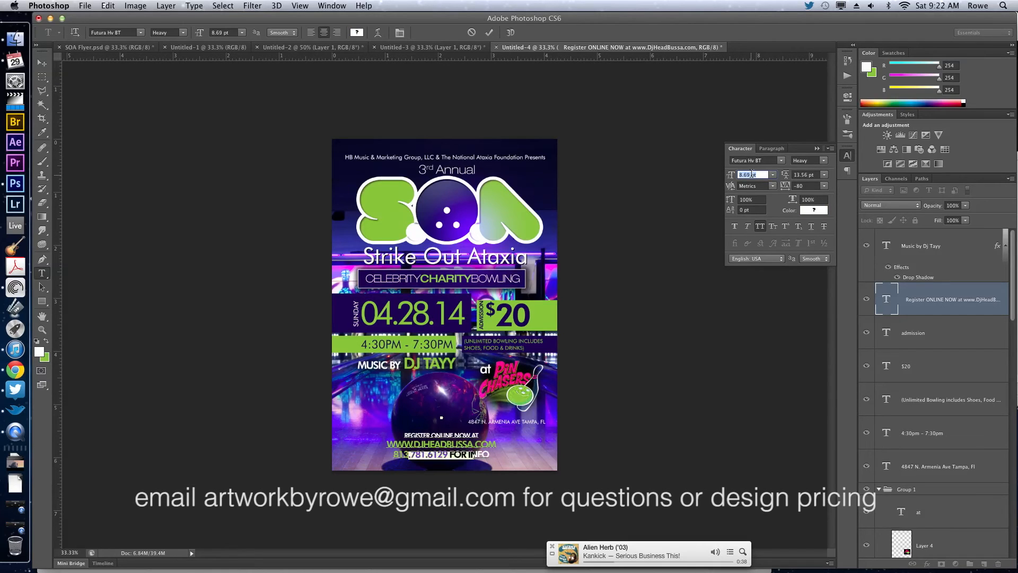
Set the contact line's leading to 9.56 pt and its tracking to 220.
{"action": "left_click", "coordinate": [797, 171]}
{"action": "key", "text": "Down"}
{"action": "key", "text": "Down"}
{"action": "key", "text": "Down"}
{"action": "key", "text": "Down"}
{"action": "key", "text": "Down"}
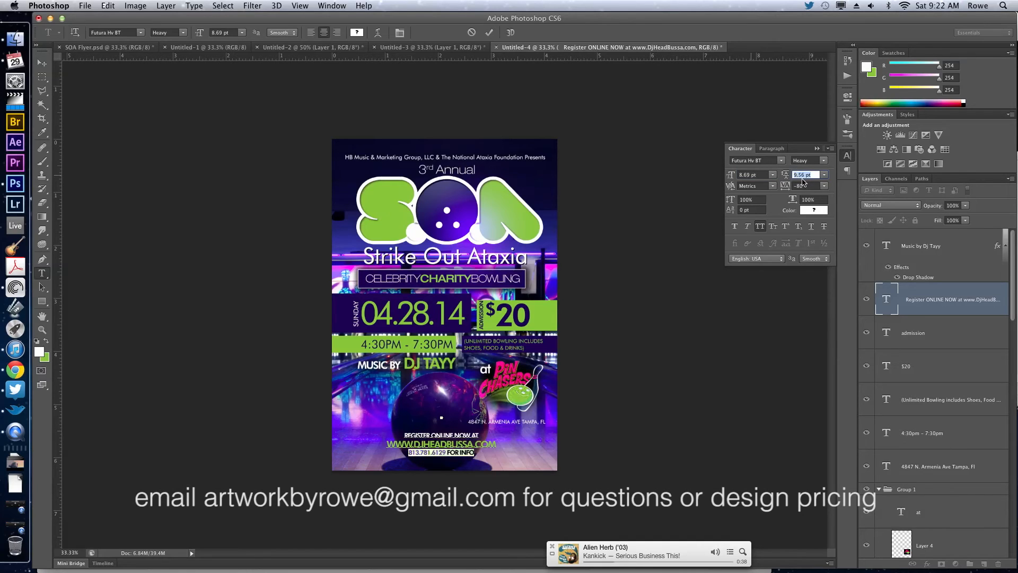
{"action": "left_click", "coordinate": [806, 185]}
{"action": "type", "text": "-40"}
{"action": "key", "text": "Up"}
{"action": "key", "text": "Up"}
{"action": "key", "text": "Up"}
{"action": "key", "text": "Up"}
{"action": "key", "text": "Up"}
{"action": "key", "text": "Up"}
{"action": "key", "text": "Up"}
{"action": "key", "text": "Up"}
{"action": "key", "text": "Up"}
{"action": "key", "text": "Up"}
{"action": "key", "text": "Up"}
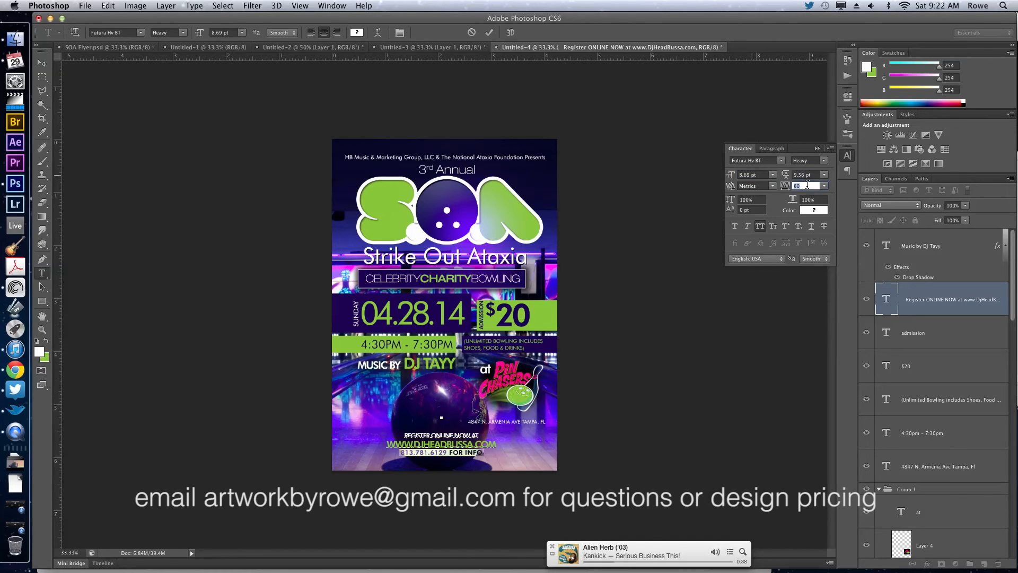
{"action": "key", "text": "Return"}
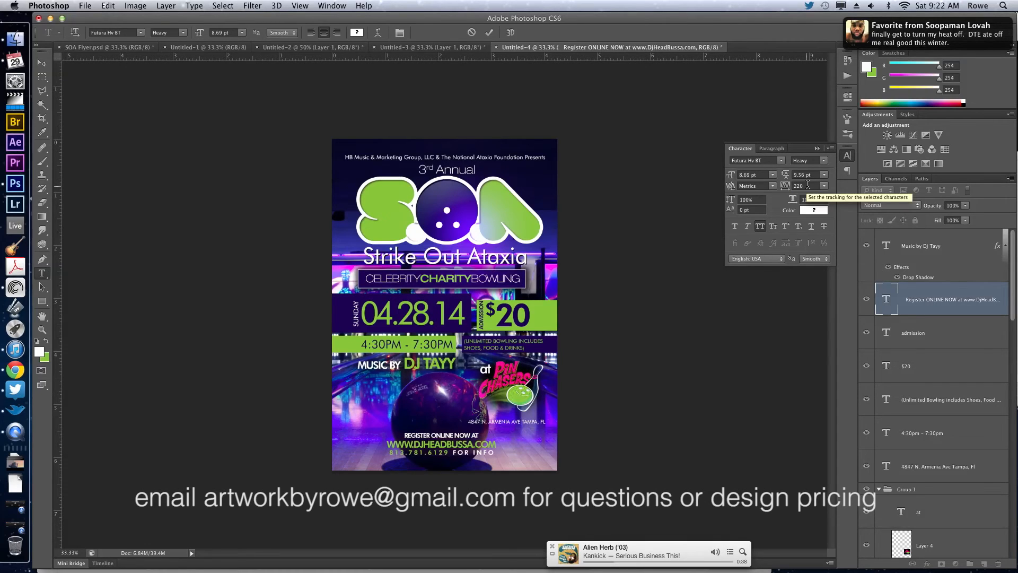
{"action": "key", "text": "ctrl+Return"}
Left-align the registration text block and place it in the flyer's lower-left corner within the margins, with the guides shown.
{"action": "key", "text": "v"}
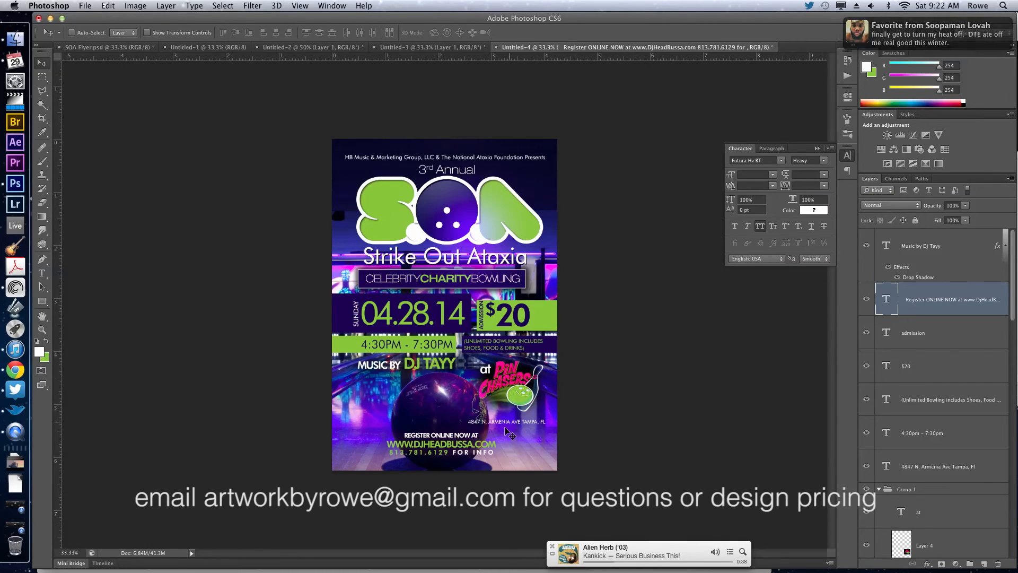
{"action": "left_click_drag", "start_coordinate": [510, 445], "coordinate": [463, 435]}
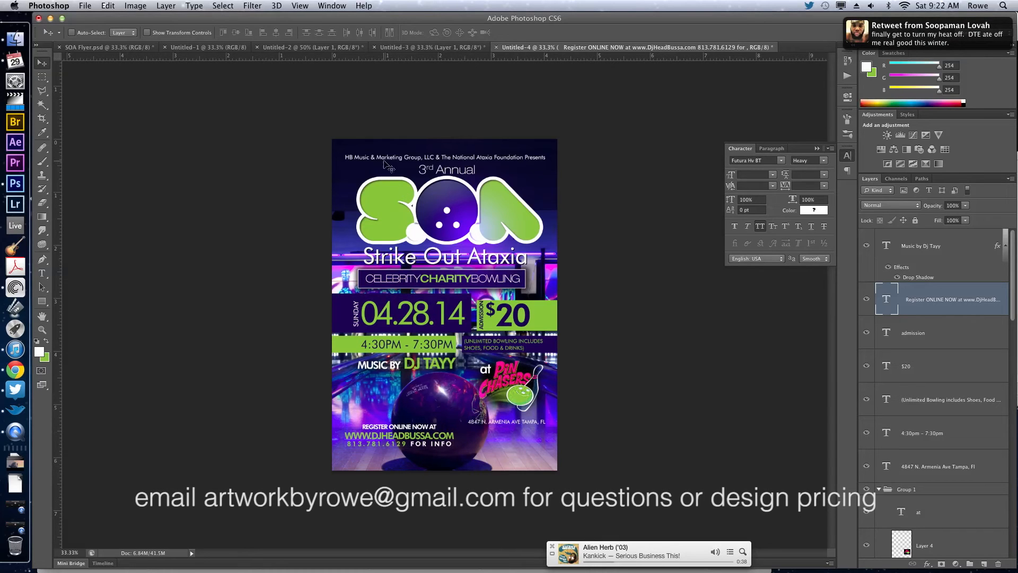
{"action": "key", "text": "t"}
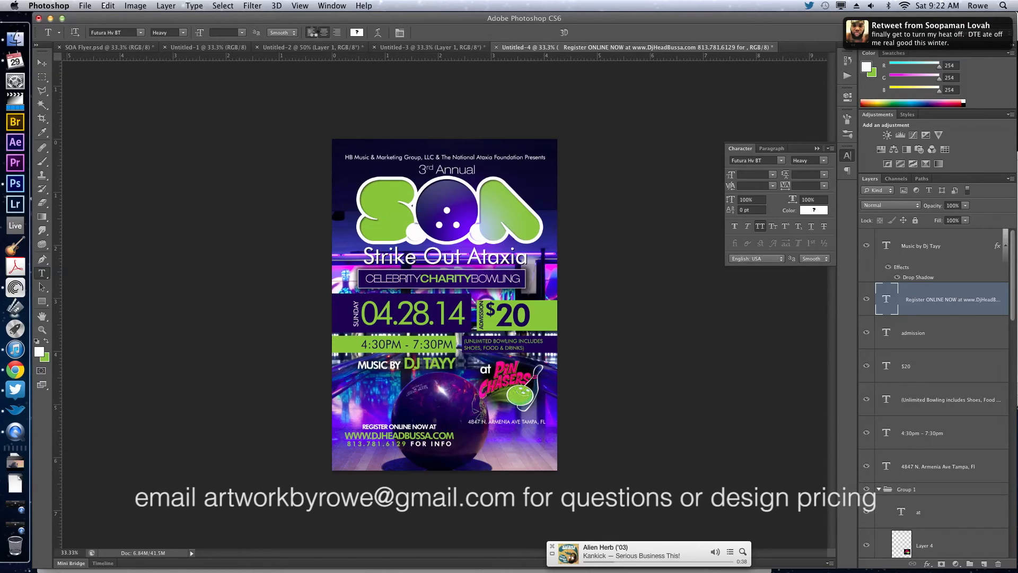
{"action": "left_click", "coordinate": [312, 32]}
{"action": "key", "text": "v"}
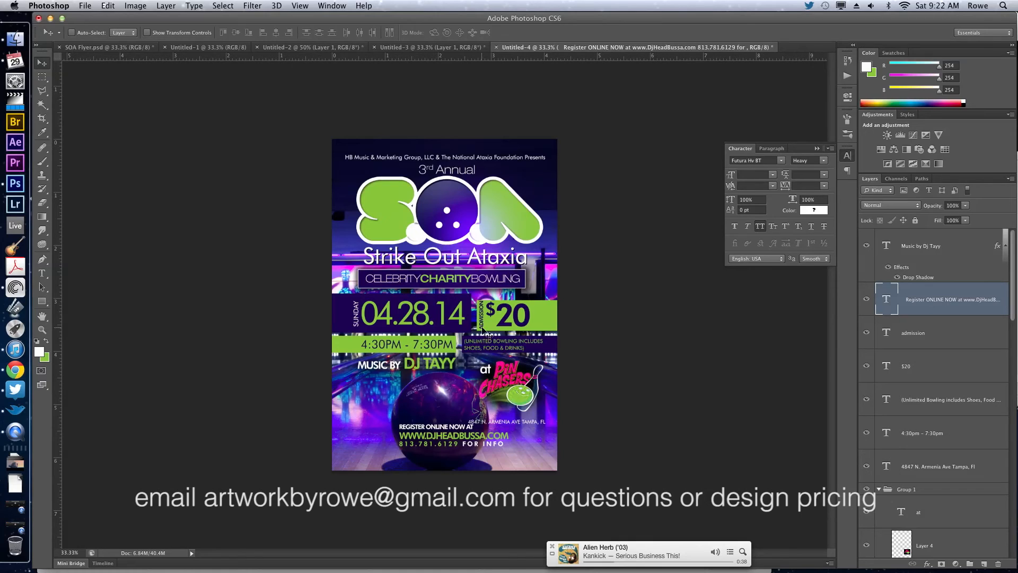
{"action": "left_click_drag", "start_coordinate": [509, 397], "coordinate": [459, 405]}
{"action": "key", "text": "super+;"}
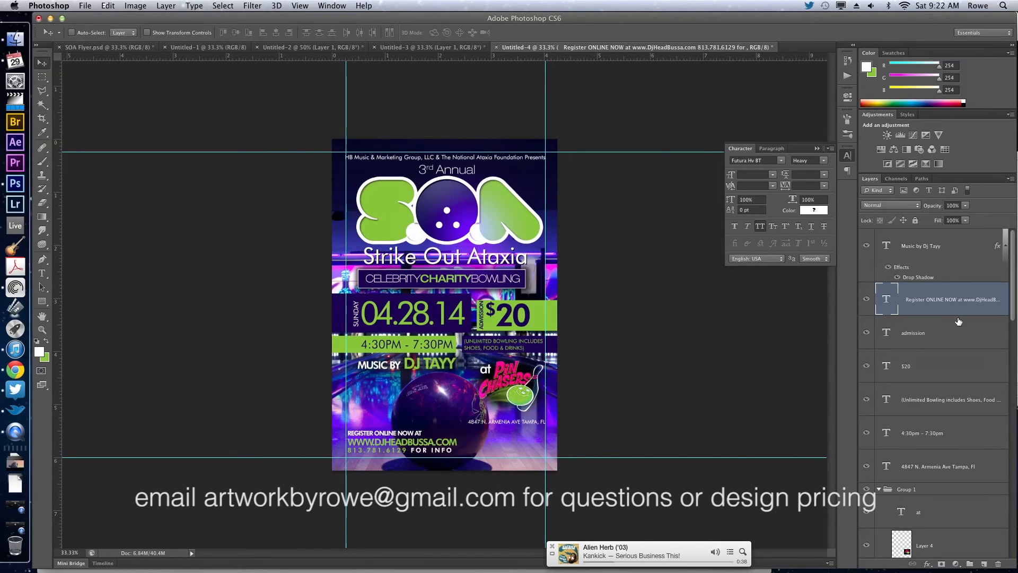
Move the venue logo group and address together into the flyer's lower-right corner, and nudge the logo group slightly closer to the address.
{"action": "left_click", "coordinate": [921, 488]}
{"action": "left_click_drag", "start_coordinate": [630, 365], "coordinate": [629, 387]}
{"action": "key", "text": "super+z"}
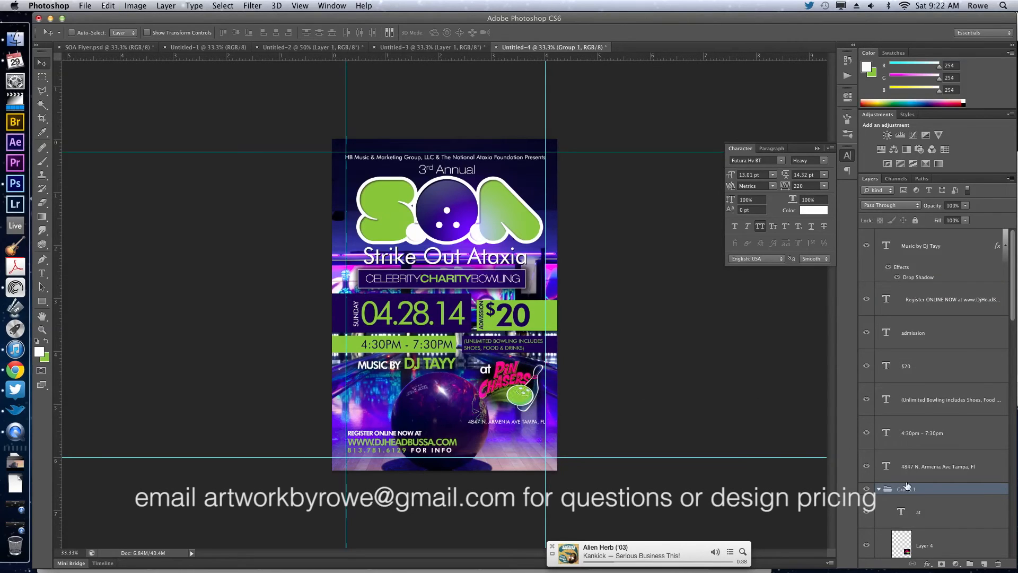
{"action": "left_click", "coordinate": [932, 466], "text": "shift"}
{"action": "left_click_drag", "start_coordinate": [614, 347], "coordinate": [587, 363]}
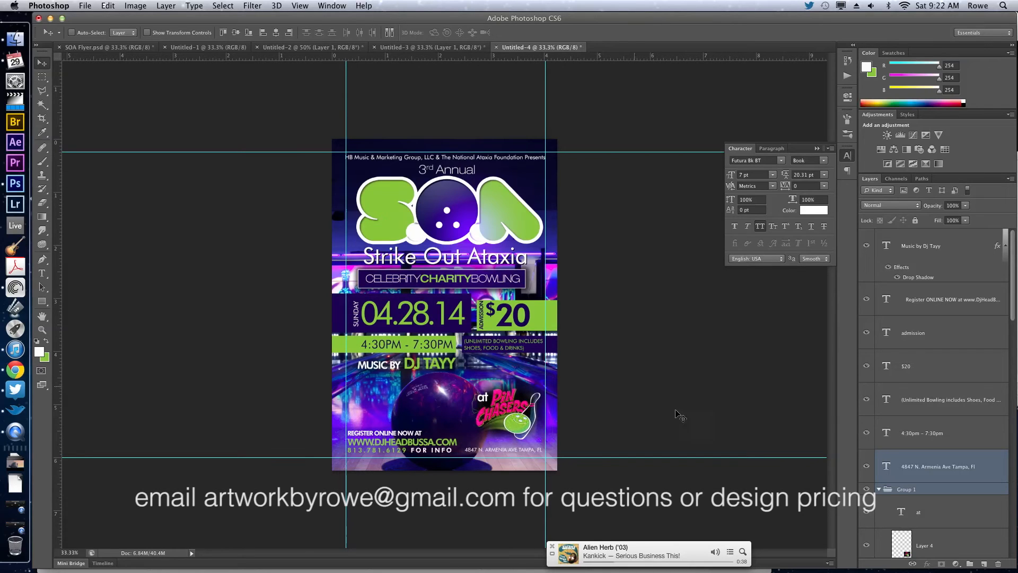
{"action": "left_click", "coordinate": [943, 489]}
{"action": "key", "text": "Down"}
{"action": "key", "text": "Down"}
{"action": "key", "text": "Down"}
{"action": "key", "text": "Down"}
{"action": "key", "text": "Down"}
{"action": "key", "text": "Down"}
{"action": "key", "text": "Down"}
{"action": "key", "text": "Down"}
{"action": "key", "text": "Down"}
{"action": "key", "text": "Down"}
{"action": "key", "text": "Down"}
{"action": "key", "text": "Down"}
{"action": "key", "text": "Down"}
{"action": "key", "text": "Down"}
{"action": "key", "text": "Down"}
{"action": "key", "text": "Down"}
{"action": "key", "text": "Down"}
{"action": "key", "text": "Down"}
{"action": "key", "text": "Down"}
{"action": "key", "text": "Down"}
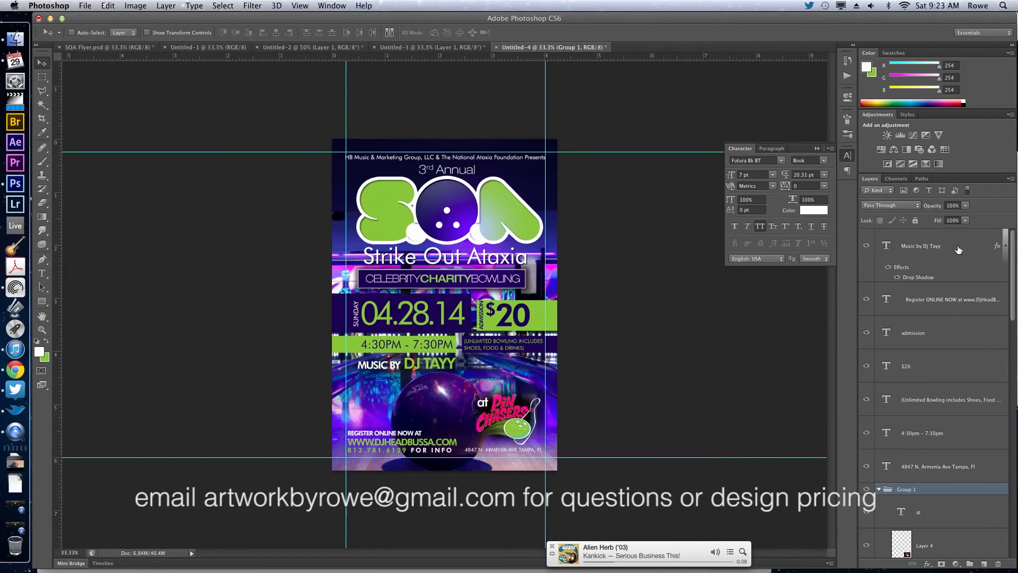
Add a new top layer in Screen mode and paint a green glow between the date and price with a soft 268 px brush.
{"action": "left_click", "coordinate": [990, 254]}
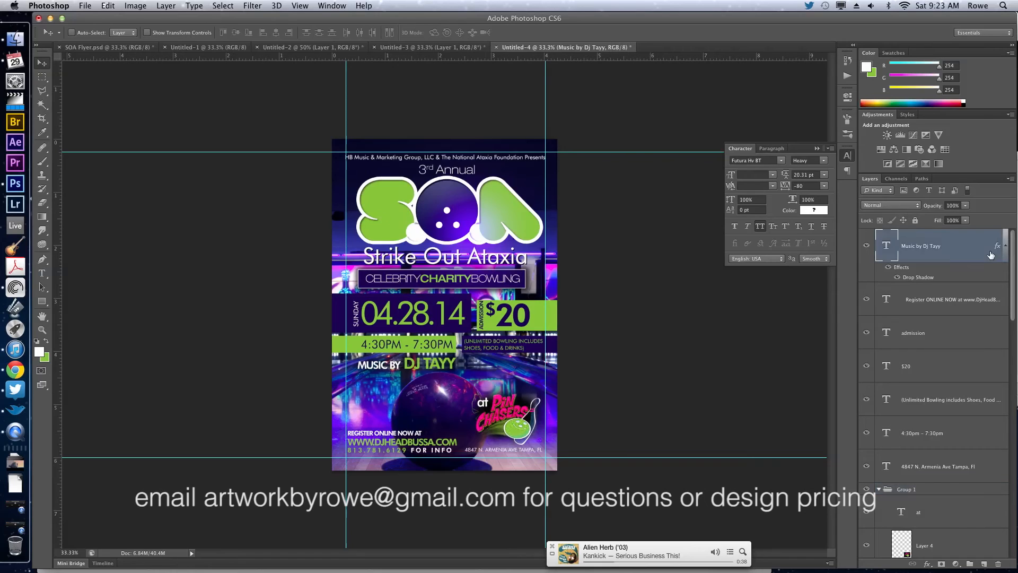
{"action": "left_click", "coordinate": [983, 563]}
{"action": "key", "text": "b"}
{"action": "left_click", "coordinate": [372, 350], "text": "alt"}
{"action": "right_click", "coordinate": [507, 306]}
{"action": "left_click_drag", "start_coordinate": [588, 331], "coordinate": [593, 332]}
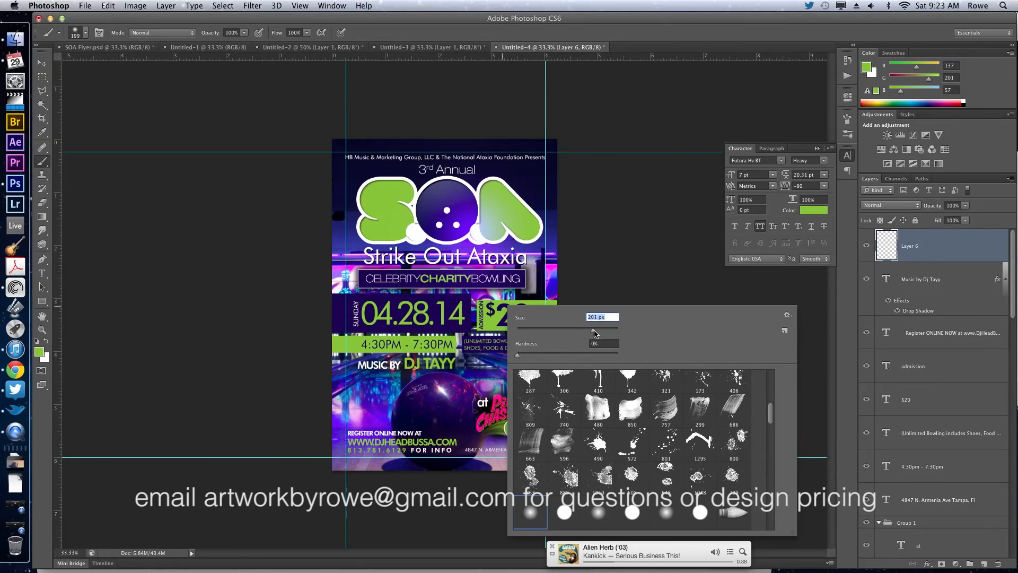
{"action": "left_click", "coordinate": [913, 207]}
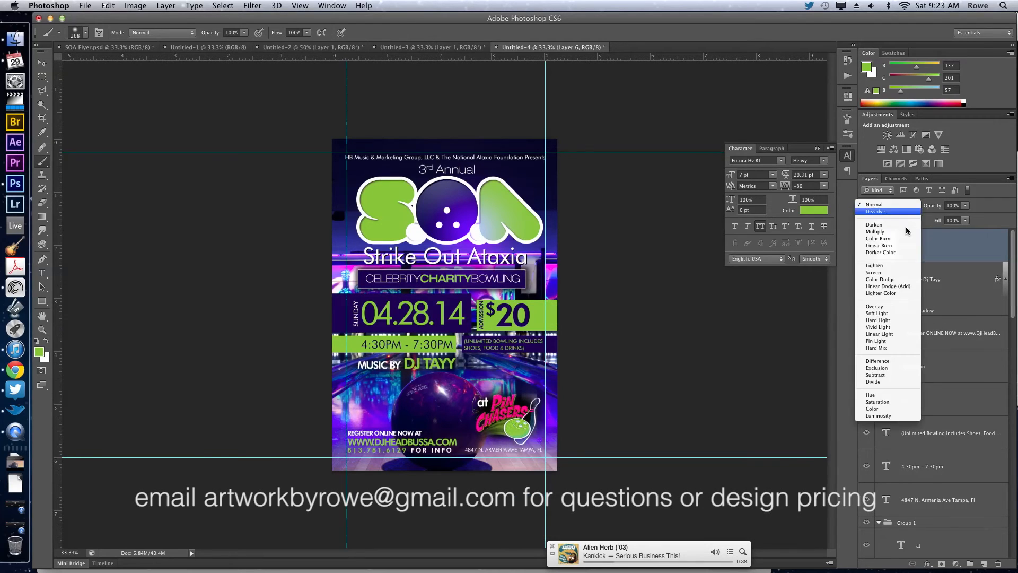
{"action": "left_click", "coordinate": [896, 271]}
{"action": "left_click", "coordinate": [482, 329]}
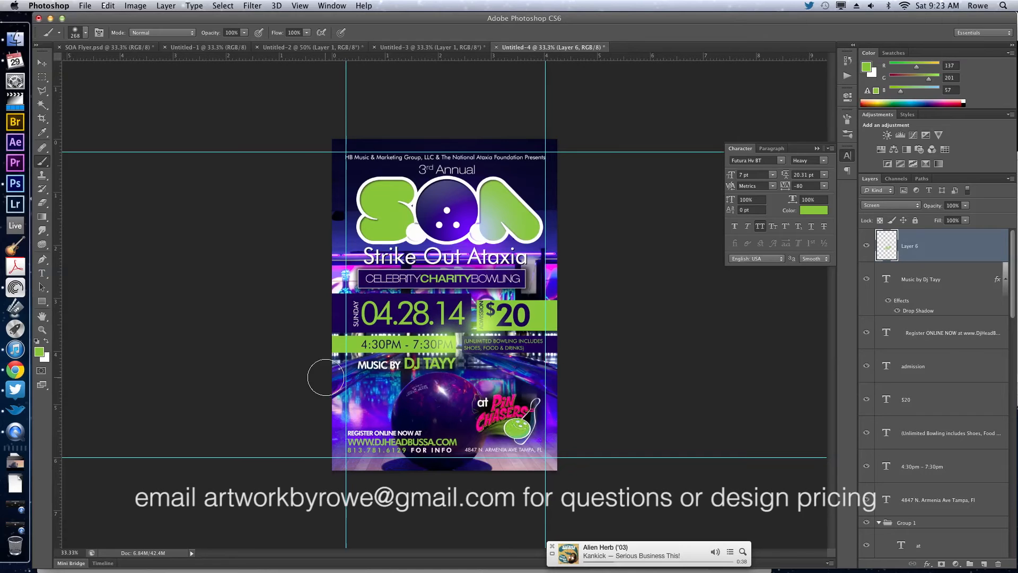
Sample dark purple #1b0a51 from the date box as the foreground color and brush it onto the glow layer near the date.
{"action": "key", "text": "x"}
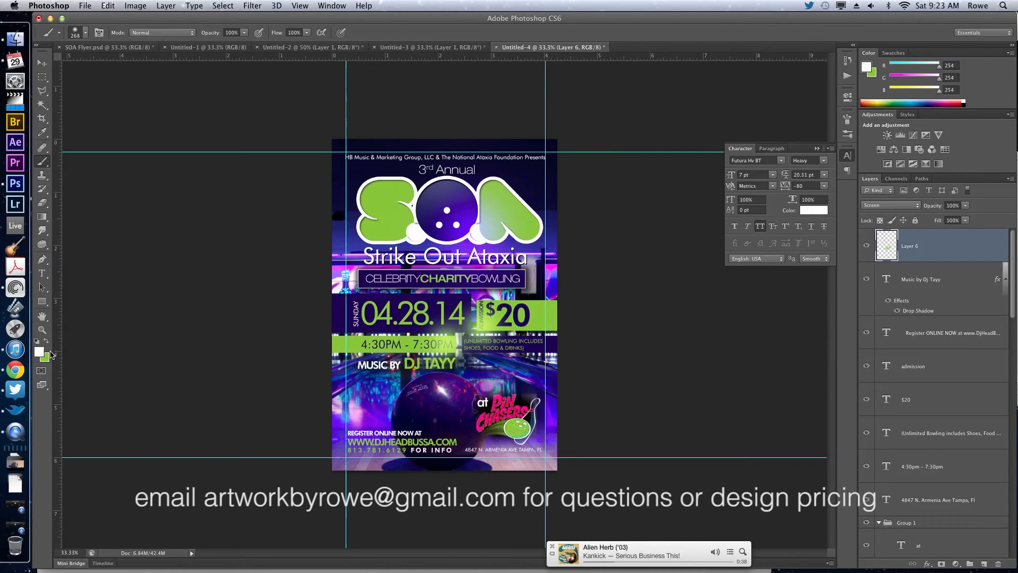
{"action": "left_click", "coordinate": [40, 353]}
{"action": "left_click", "coordinate": [404, 295]}
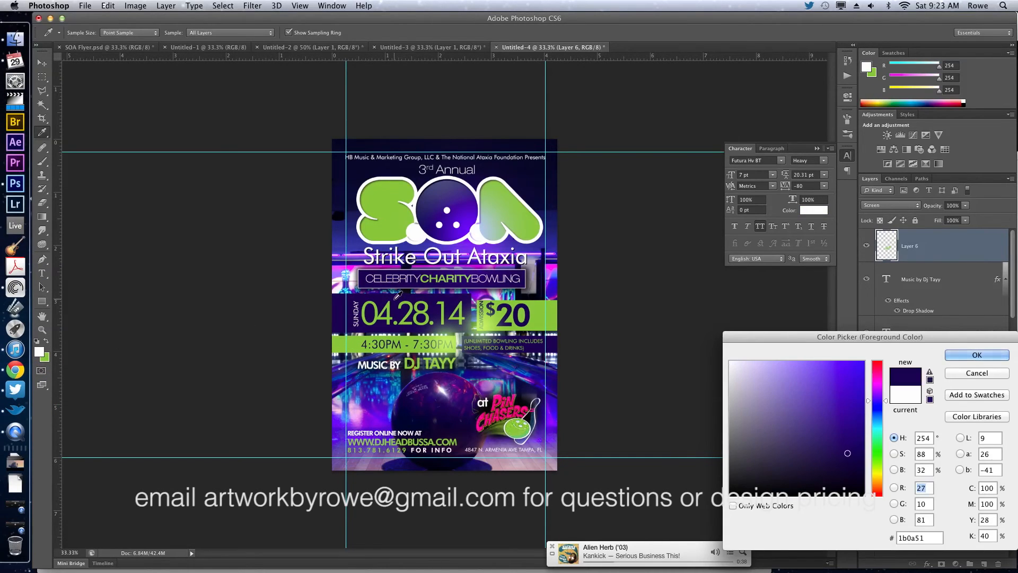
{"action": "key", "text": "Return"}
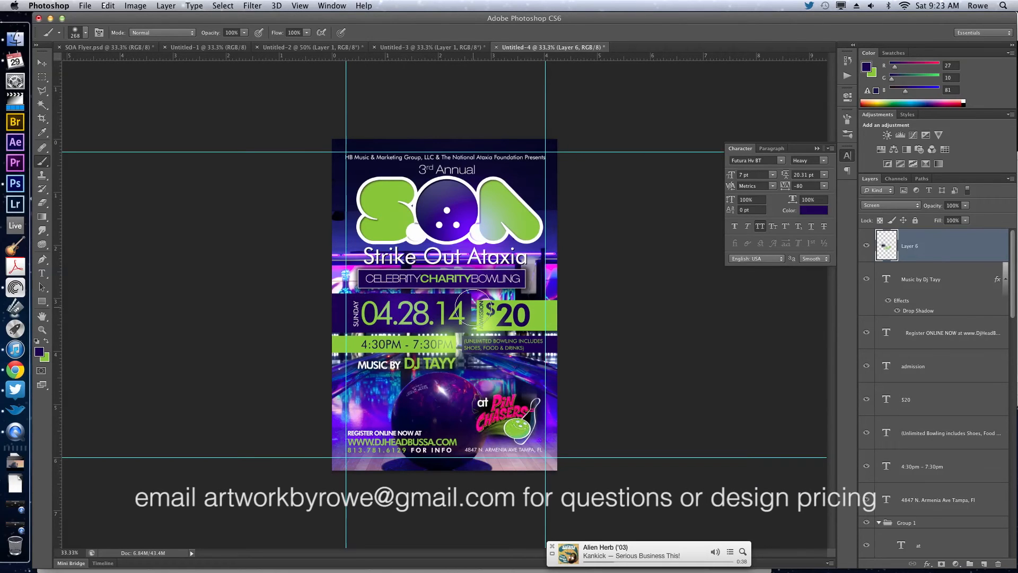
{"action": "key", "text": "v"}
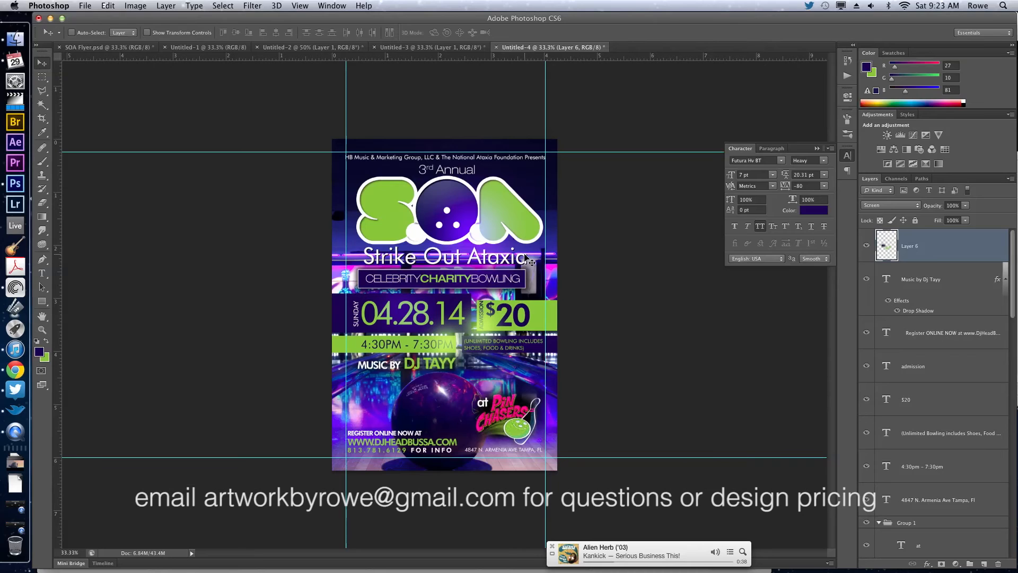
Invert the white Background layer to black.
{"action": "scroll", "coordinate": [942, 502], "scroll_direction": "down", "scroll_amount": 10}
{"action": "scroll", "coordinate": [942, 502], "scroll_direction": "down", "scroll_amount": 10}
{"action": "left_click", "coordinate": [935, 532]}
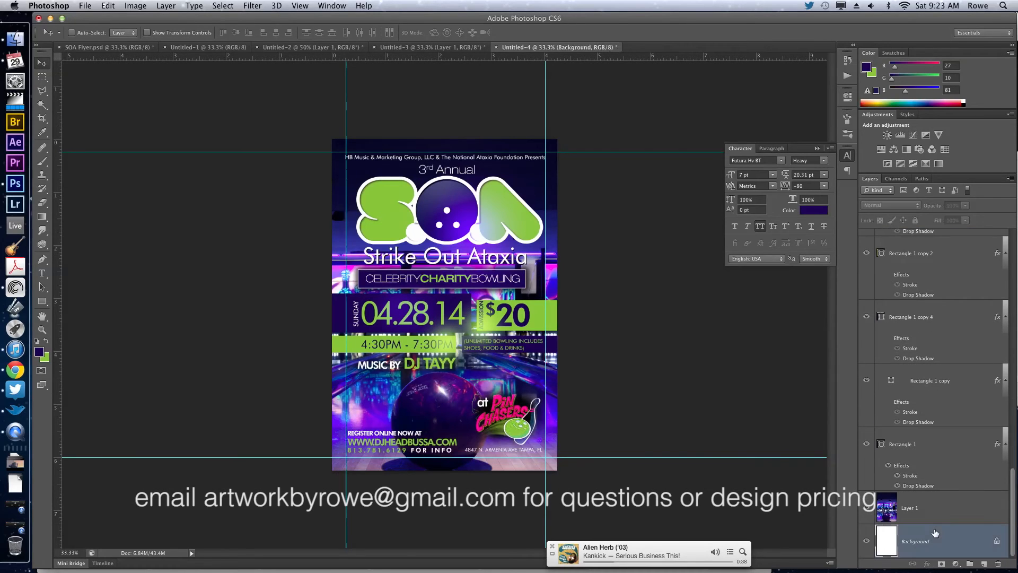
{"action": "key", "text": "super+i"}
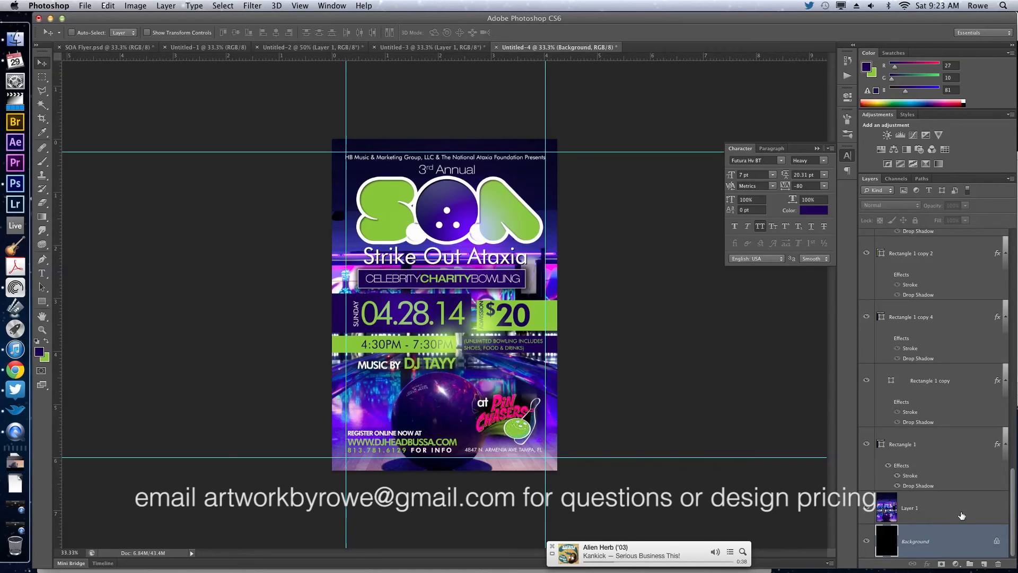
Lower the opacity of the bowling photo layer (Layer 1) to 66% and hide the guides.
{"action": "left_click", "coordinate": [962, 515]}
{"action": "mouse_move", "coordinate": [938, 208]}
{"action": "left_mouse_down"}
{"action": "mouse_move", "coordinate": [904, 208]}
{"action": "mouse_move", "coordinate": [920, 208]}
{"action": "left_mouse_up"}
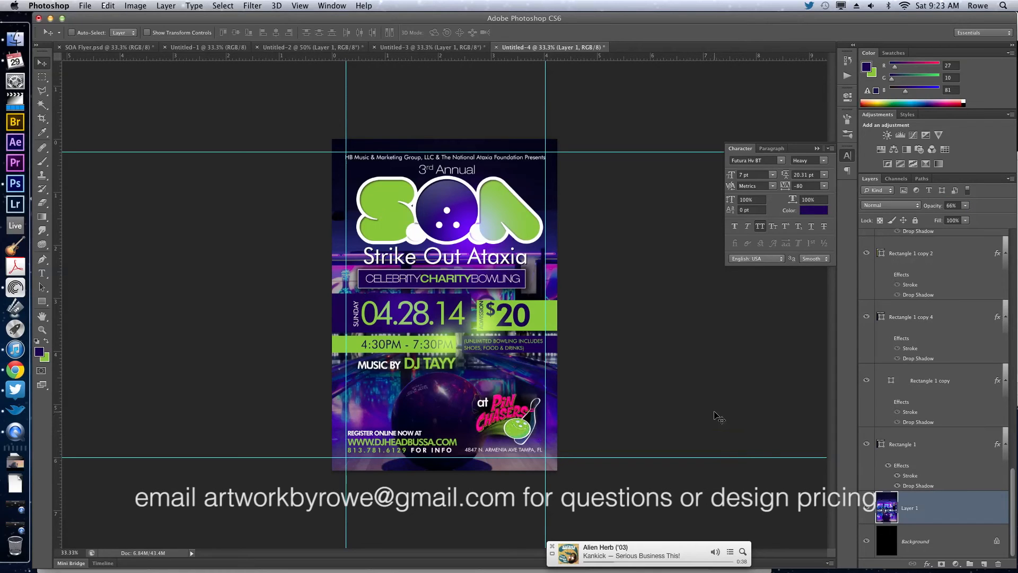
{"action": "key", "text": "super+semicolon"}
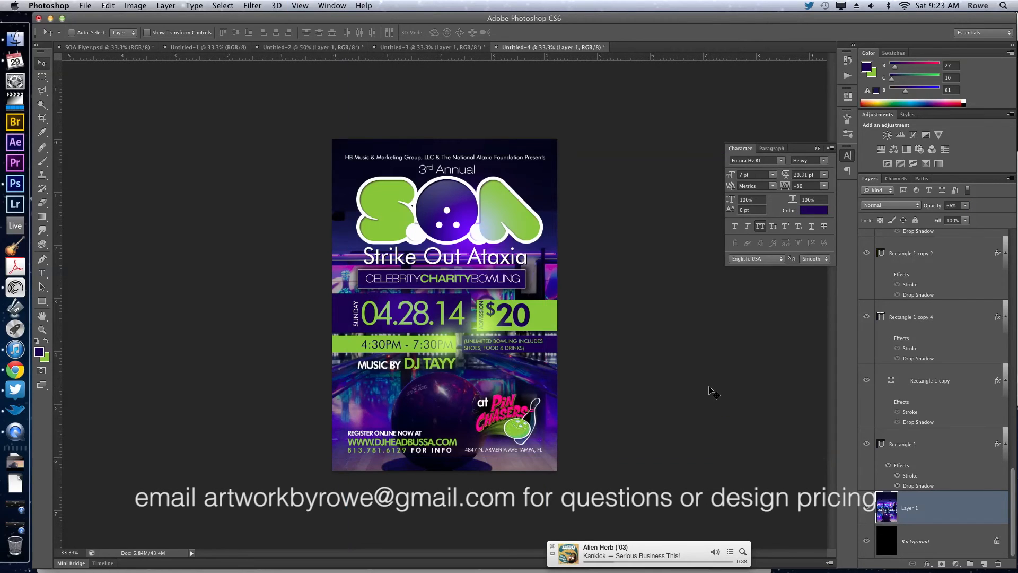
Switch to Chrome, search Google for "bokeh free stock" in a new tab, and open the Media Militia Bokeh Effects Pack result.
{"action": "left_click", "coordinate": [15, 370]}
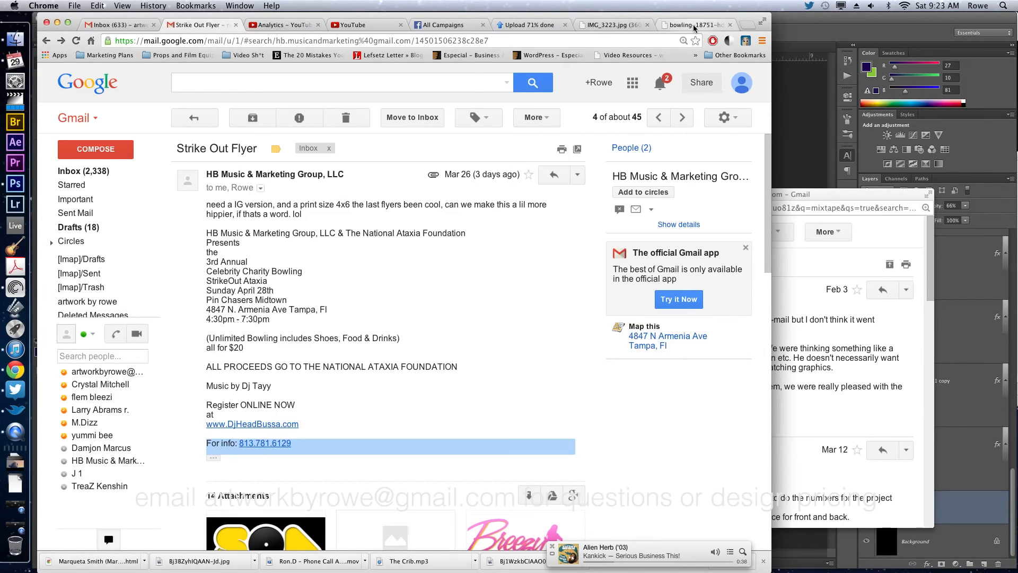
{"action": "left_click", "coordinate": [748, 25]}
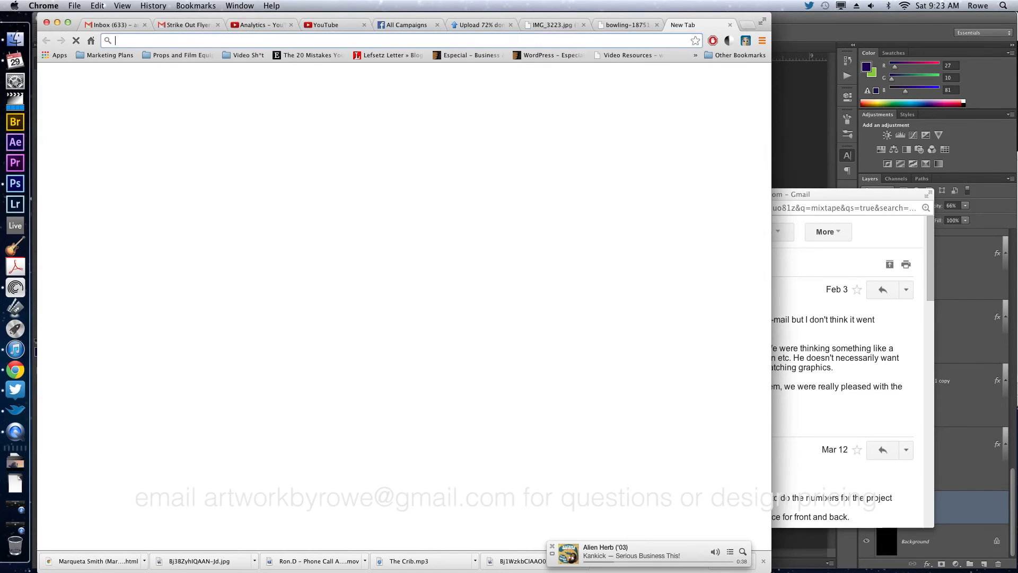
{"action": "type", "text": "bokeh"}
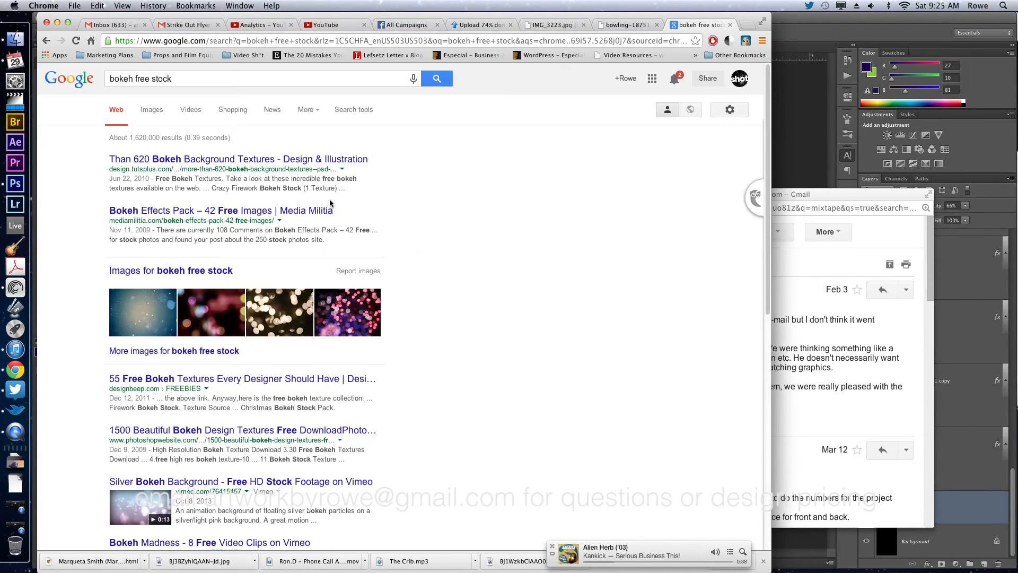
{"action": "left_click", "coordinate": [303, 212]}
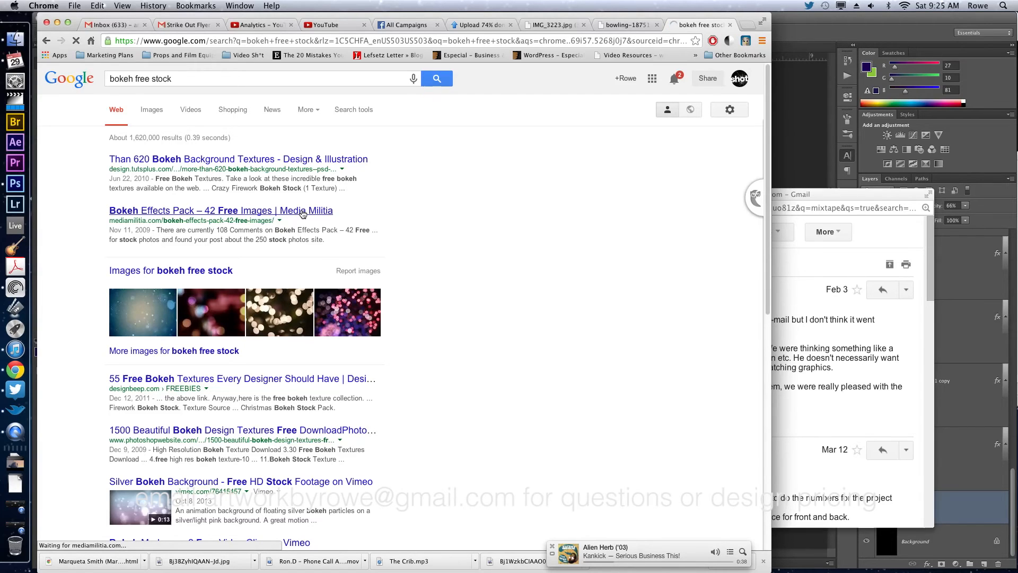
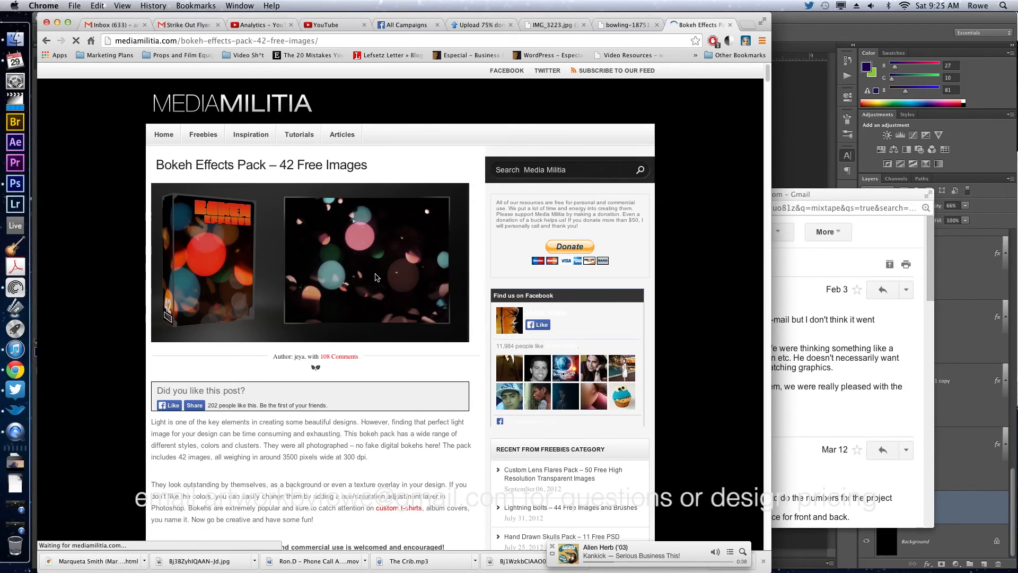
Look through the Bokeh Effects Pack page and download the pack.
{"action": "scroll", "coordinate": [375, 276], "scroll_direction": "down", "scroll_amount": 5}
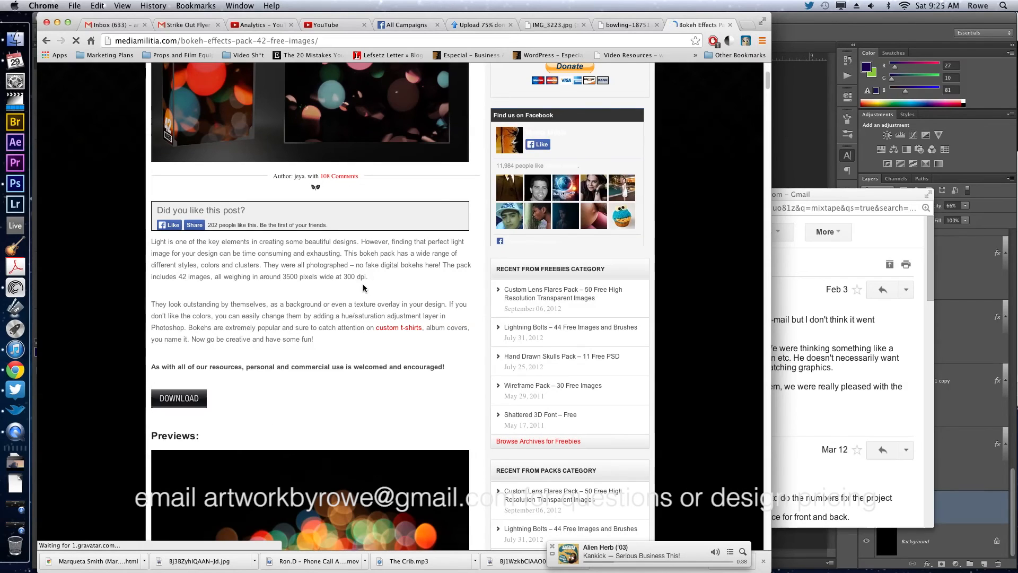
{"action": "scroll", "coordinate": [364, 288], "scroll_direction": "down", "scroll_amount": 5}
{"action": "scroll", "coordinate": [364, 288], "scroll_direction": "down", "scroll_amount": 4}
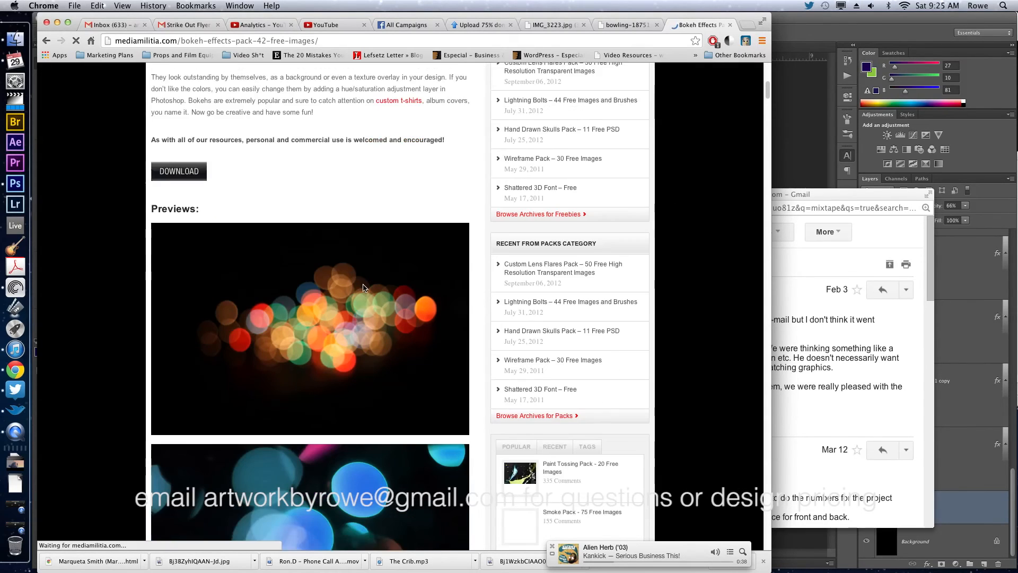
{"action": "scroll", "coordinate": [364, 288], "scroll_direction": "down", "scroll_amount": 5}
{"action": "scroll", "coordinate": [363, 284], "scroll_direction": "up", "scroll_amount": 15}
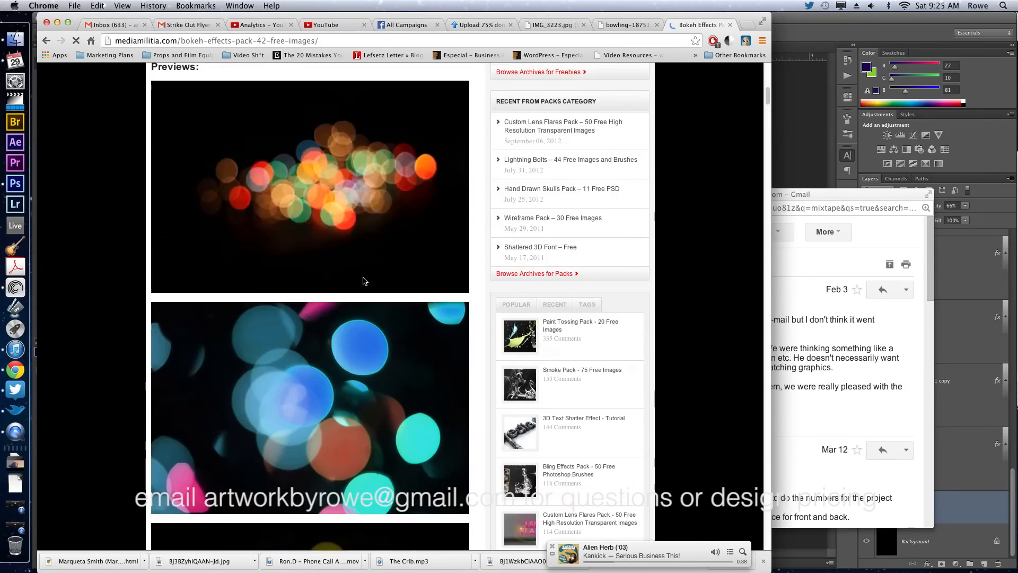
{"action": "scroll", "coordinate": [363, 278], "scroll_direction": "up", "scroll_amount": 2}
{"action": "scroll", "coordinate": [364, 278], "scroll_direction": "down", "scroll_amount": 3}
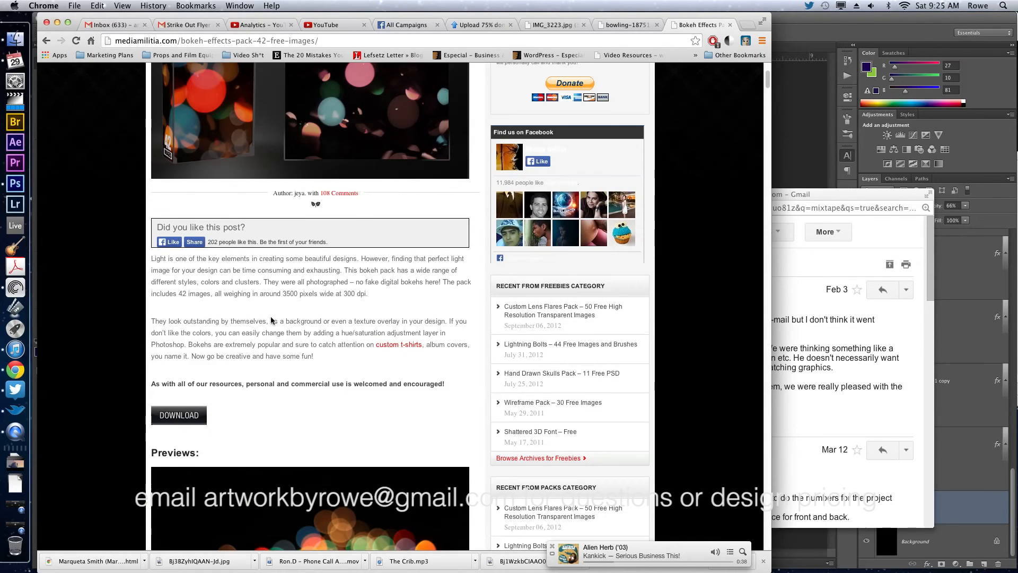
{"action": "left_click", "coordinate": [204, 411]}
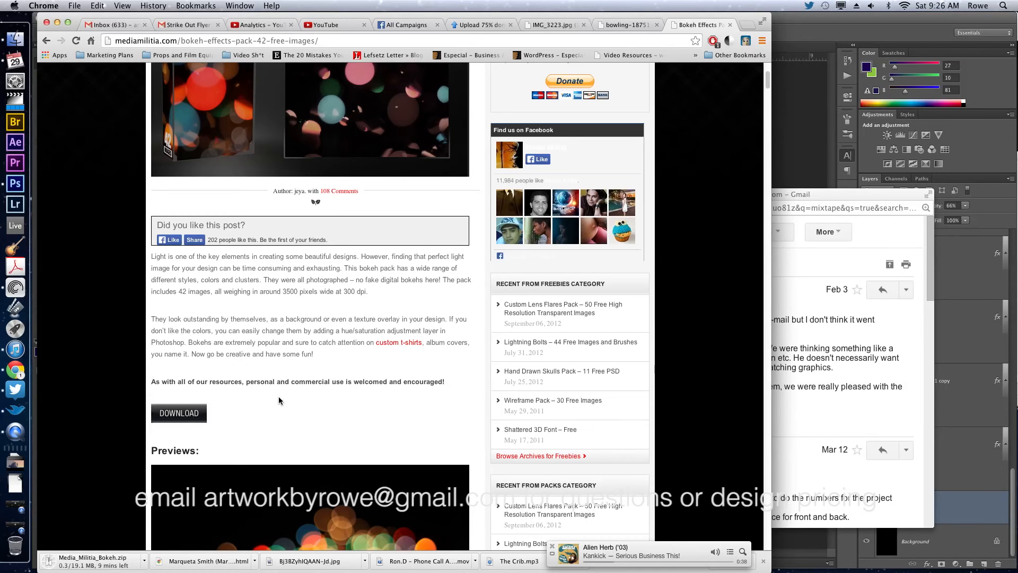
Browse the pack's previews and copy the black preview image with scattered small blue, pink and orange bokeh lights.
{"action": "scroll", "coordinate": [278, 397], "scroll_direction": "down", "scroll_amount": 10}
{"action": "scroll", "coordinate": [279, 397], "scroll_direction": "down", "scroll_amount": 12}
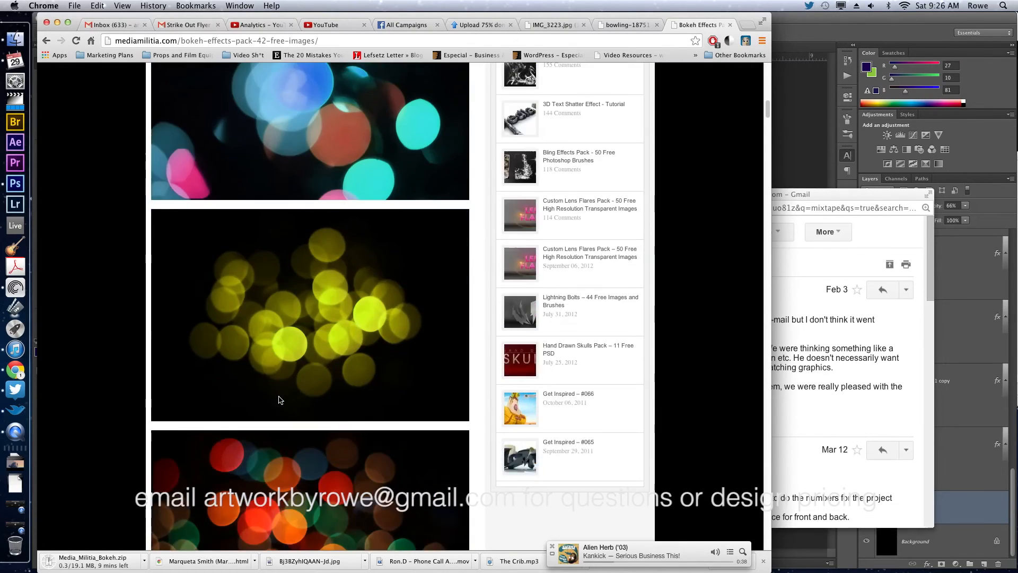
{"action": "scroll", "coordinate": [280, 395], "scroll_direction": "down", "scroll_amount": 15}
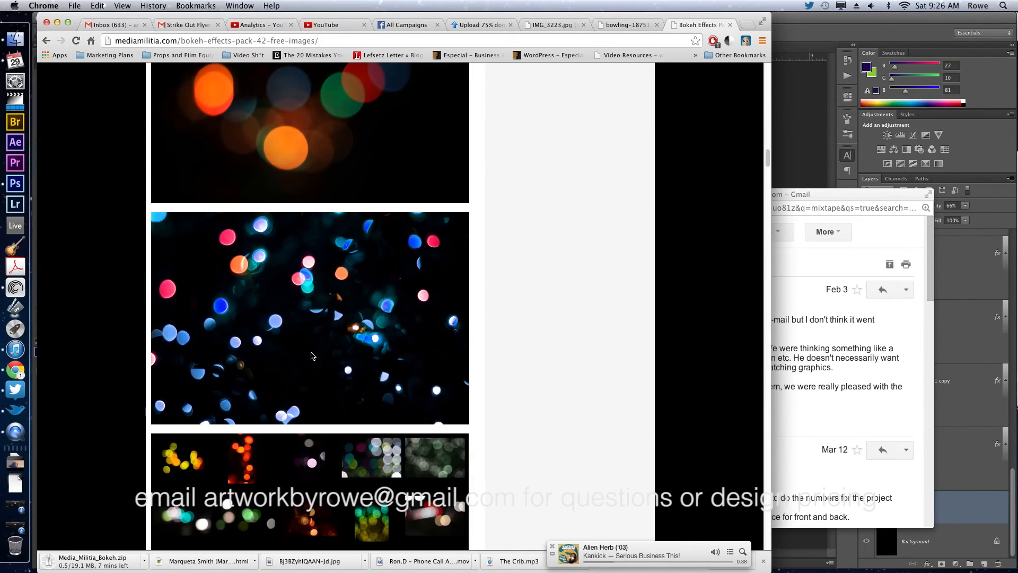
{"action": "right_click", "coordinate": [312, 352]}
{"action": "left_click", "coordinate": [335, 378]}
Switch to Photoshop, paste the copied bokeh image into the flyer and move its layer to the top of the layer stack.
{"action": "scroll", "coordinate": [335, 380], "scroll_direction": "down", "scroll_amount": 4}
{"action": "left_click", "coordinate": [845, 117]}
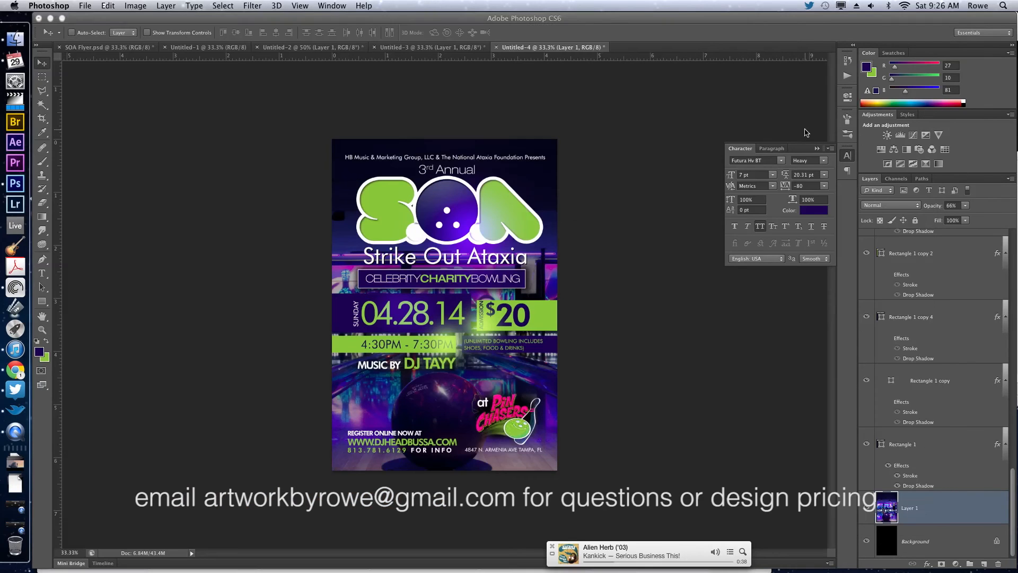
{"action": "key", "text": "super+v"}
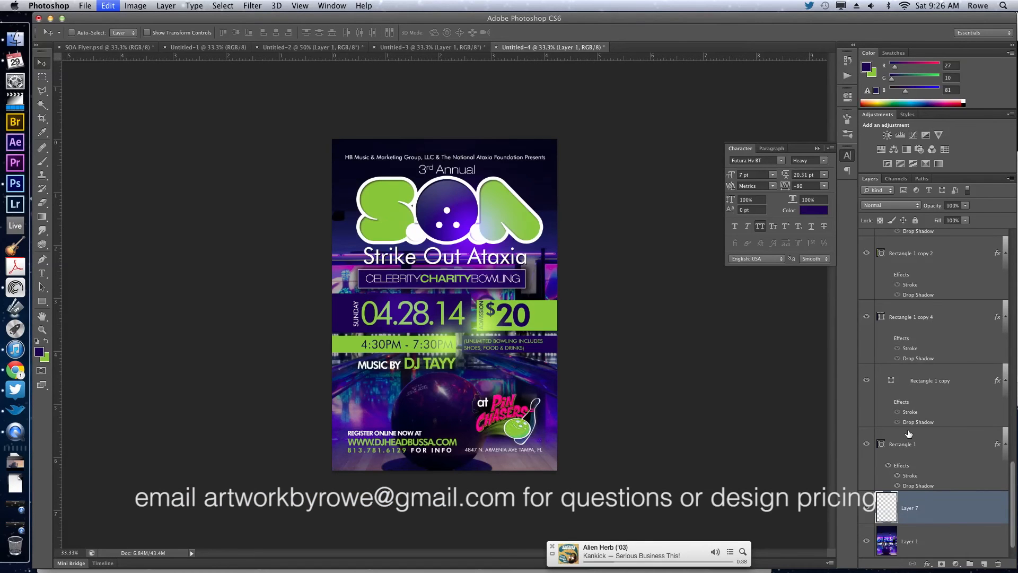
{"action": "key", "text": "super+bracketright"}
{"action": "key", "text": "super+bracketright"}
{"action": "key", "text": "super+bracketright"}
{"action": "key", "text": "super+bracketright"}
{"action": "key", "text": "super+bracketright"}
{"action": "key", "text": "super+bracketright"}
{"action": "key", "text": "super+bracketright"}
{"action": "key", "text": "super+bracketright"}
{"action": "key", "text": "super+bracketright"}
{"action": "key", "text": "super+bracketright"}
{"action": "key", "text": "super+bracketright"}
{"action": "key", "text": "super+bracketright"}
{"action": "key", "text": "super+bracketright"}
{"action": "key", "text": "super+bracketright"}
{"action": "key", "text": "super+bracketright"}
{"action": "key", "text": "super+bracketright"}
{"action": "key", "text": "super+bracketright"}
{"action": "key", "text": "super+bracketright"}
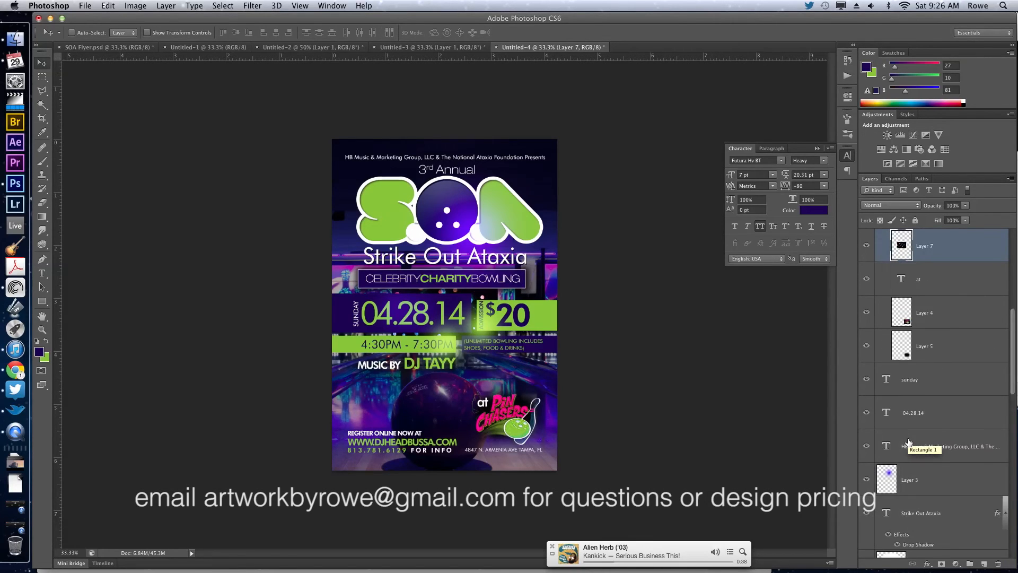
{"action": "key", "text": "super+bracketright"}
{"action": "key", "text": "super+bracketright"}
{"action": "key", "text": "super+bracketright"}
{"action": "key", "text": "super+bracketright"}
{"action": "key", "text": "super+bracketright"}
{"action": "key", "text": "super+bracketright"}
{"action": "key", "text": "super+bracketright"}
{"action": "key", "text": "super+bracketright"}
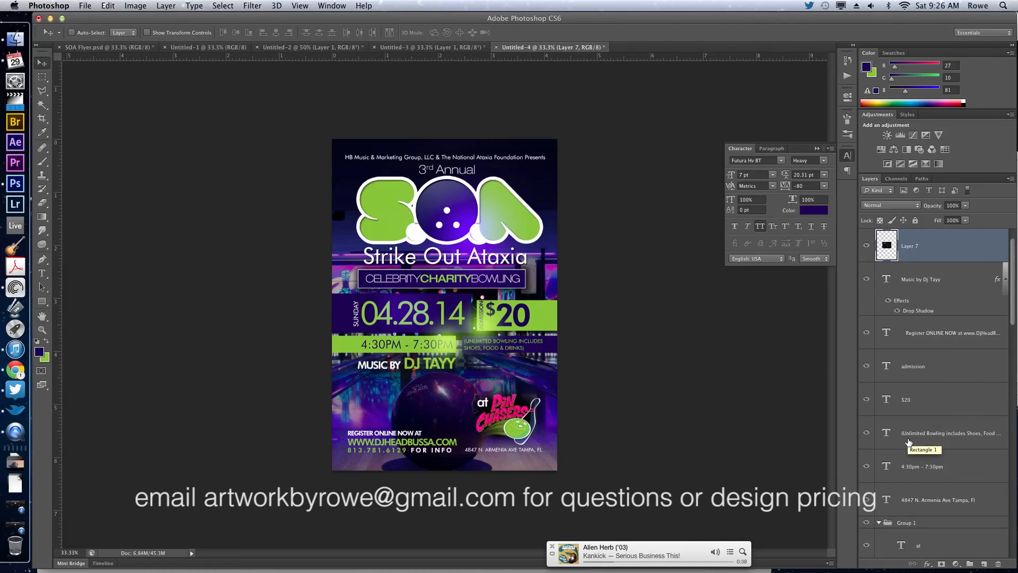
{"action": "key", "text": "super+bracketright"}
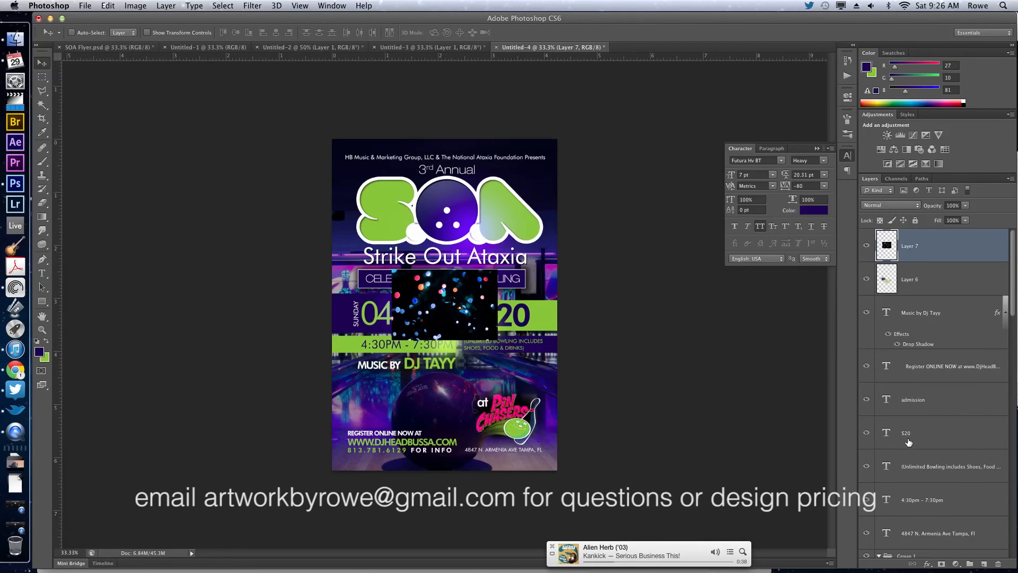
Scale the bokeh layer up proportionally until it covers the whole flyer and set its blend mode to Screen.
{"action": "key", "text": "super+t"}
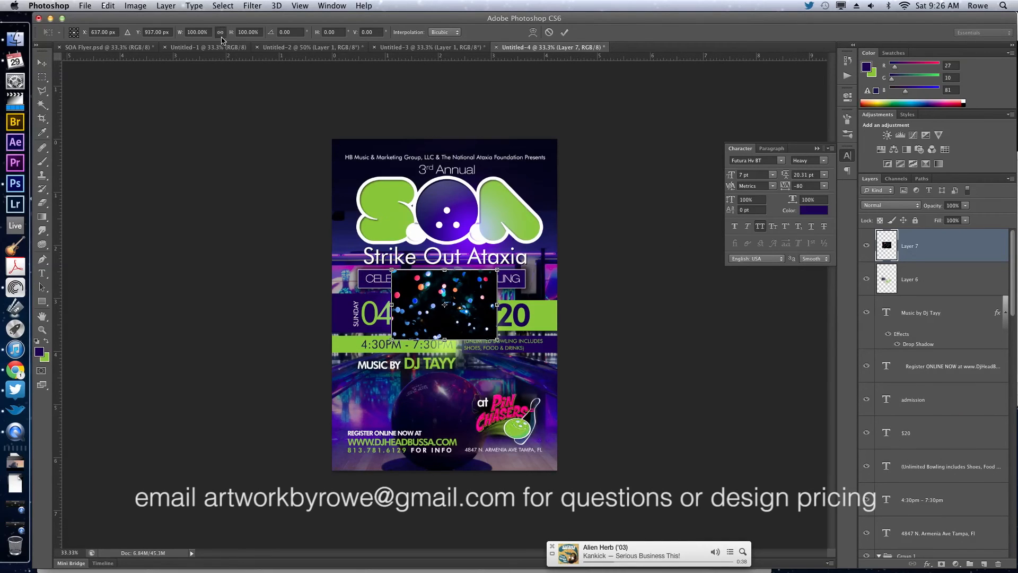
{"action": "left_click_drag", "start_coordinate": [231, 32], "coordinate": [411, 35]}
{"action": "key", "text": "Return"}
{"action": "key", "text": "Return"}
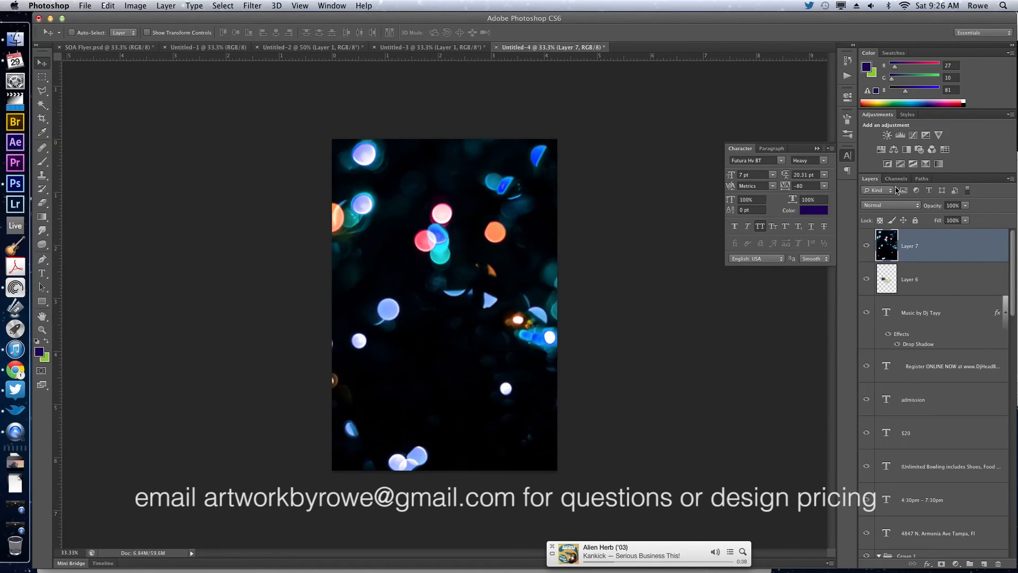
{"action": "left_click", "coordinate": [894, 205]}
{"action": "left_click", "coordinate": [890, 273]}
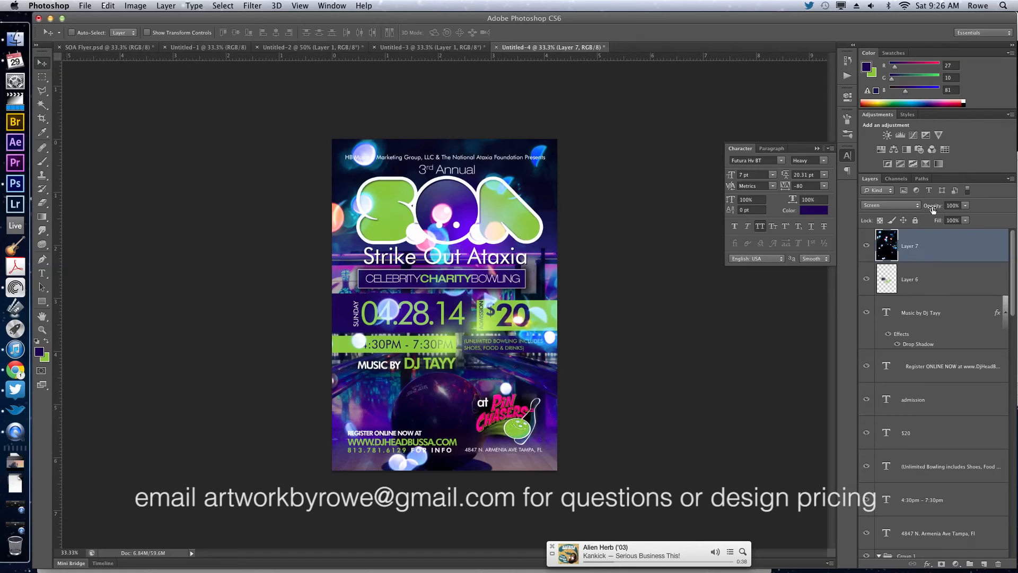
Add a layer mask to the bokeh layer and mask out the flyer's center with a soft black brush of about 1921 px.
{"action": "left_click", "coordinate": [938, 565]}
{"action": "key", "text": "b"}
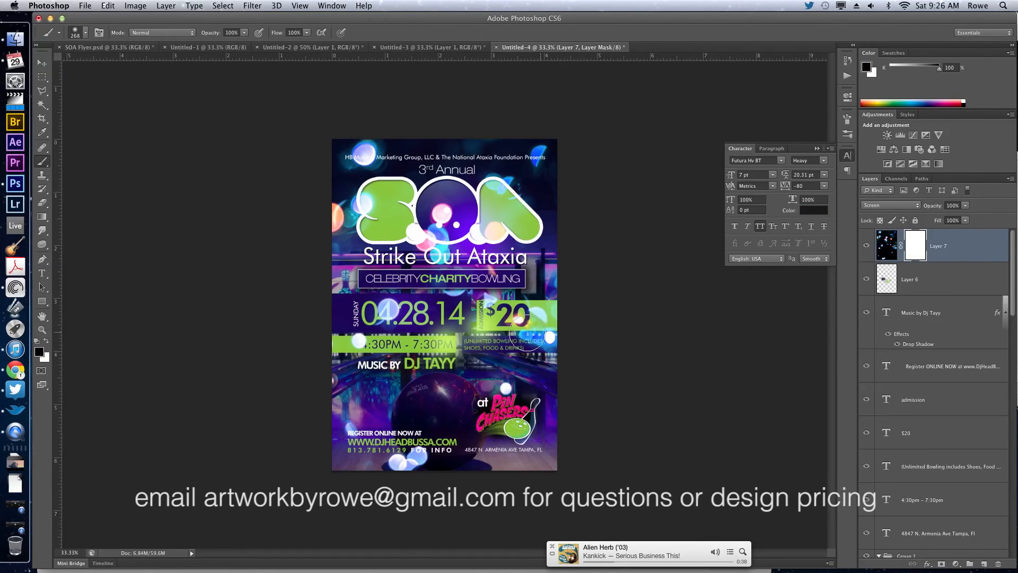
{"action": "right_click", "coordinate": [558, 314]}
{"action": "left_click_drag", "start_coordinate": [560, 316], "coordinate": [567, 317]}
{"action": "left_click", "coordinate": [431, 320]}
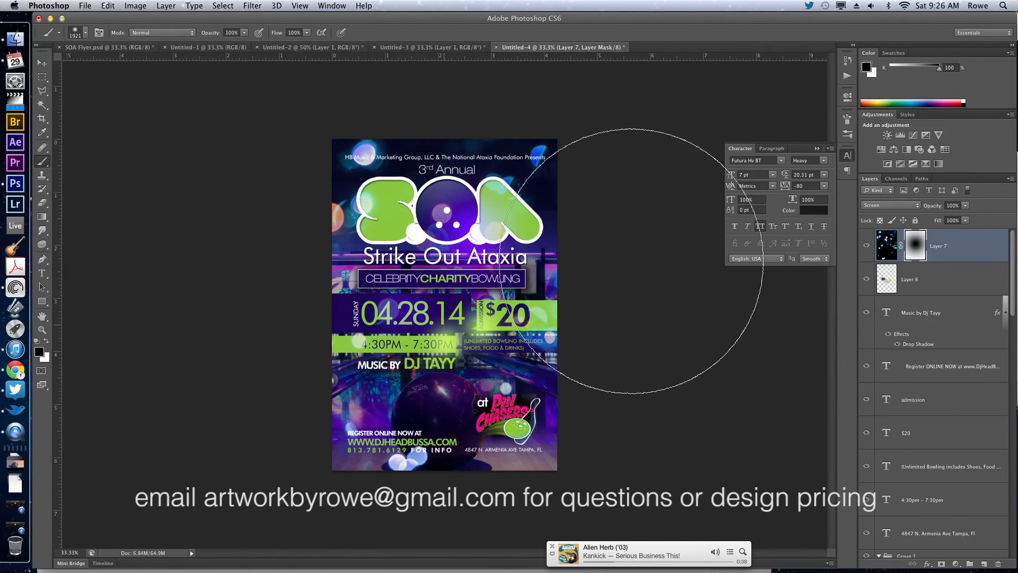
{"action": "key", "text": "v"}
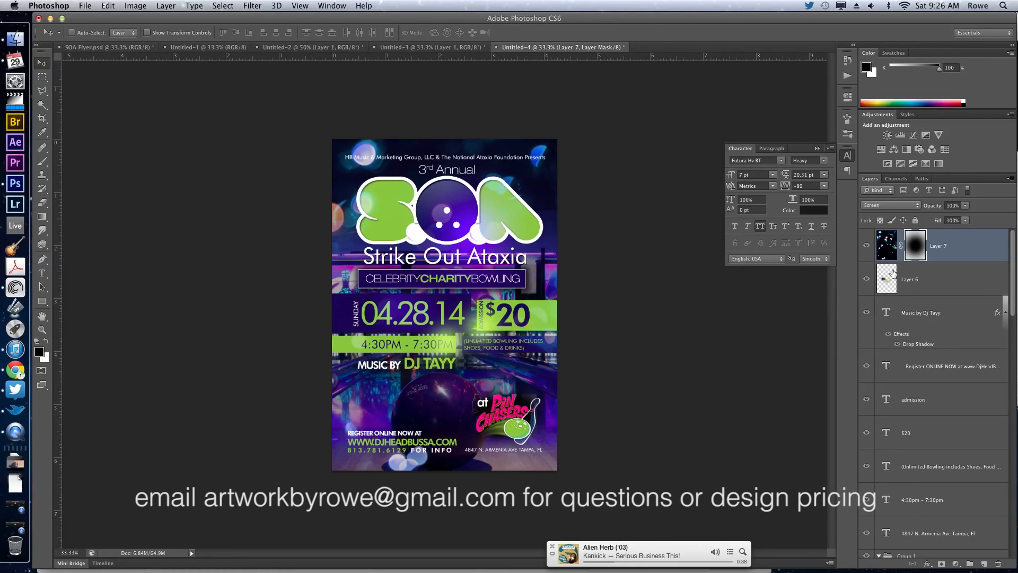
Soften the Strike Out Ataxia text's drop shadow by setting its size to 62 px and raising its spread slightly.
{"action": "key", "text": "t"}
{"action": "left_click", "coordinate": [509, 258]}
{"action": "key", "text": "Escape"}
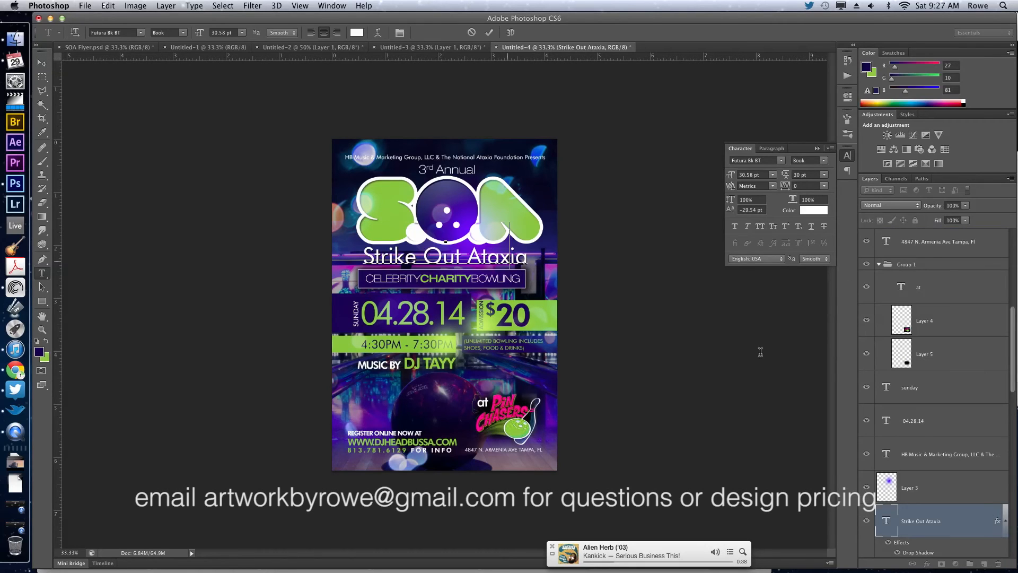
{"action": "key", "text": "v"}
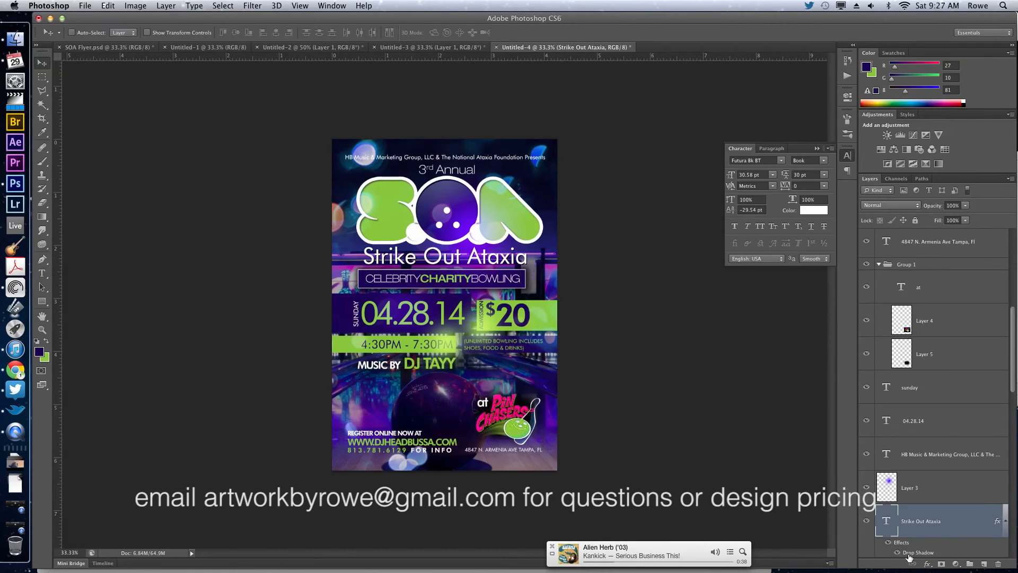
{"action": "double_click", "coordinate": [909, 554]}
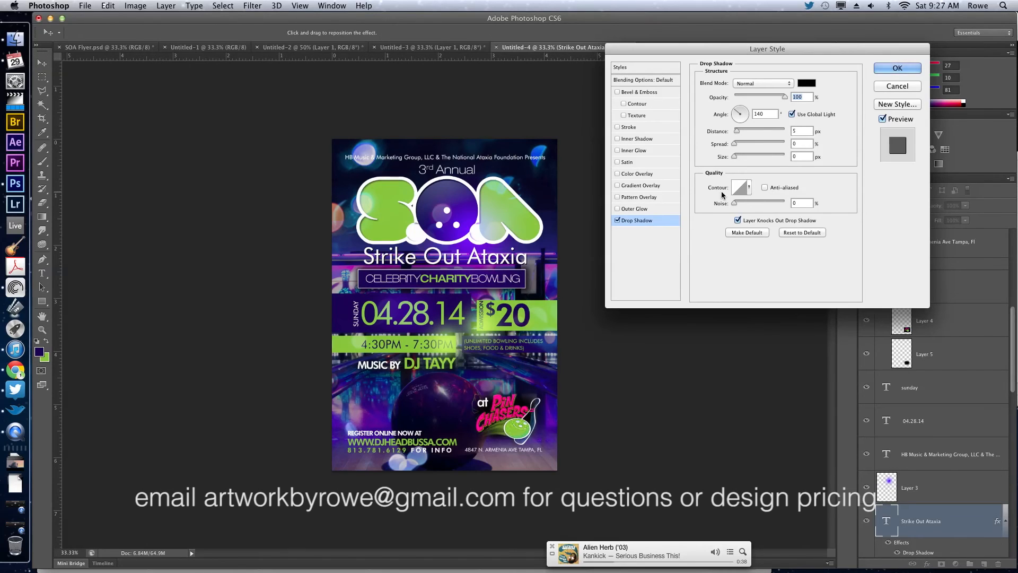
{"action": "mouse_move", "coordinate": [734, 158]}
{"action": "left_mouse_down"}
{"action": "mouse_move", "coordinate": [754, 159]}
{"action": "mouse_move", "coordinate": [741, 145]}
{"action": "left_mouse_up"}
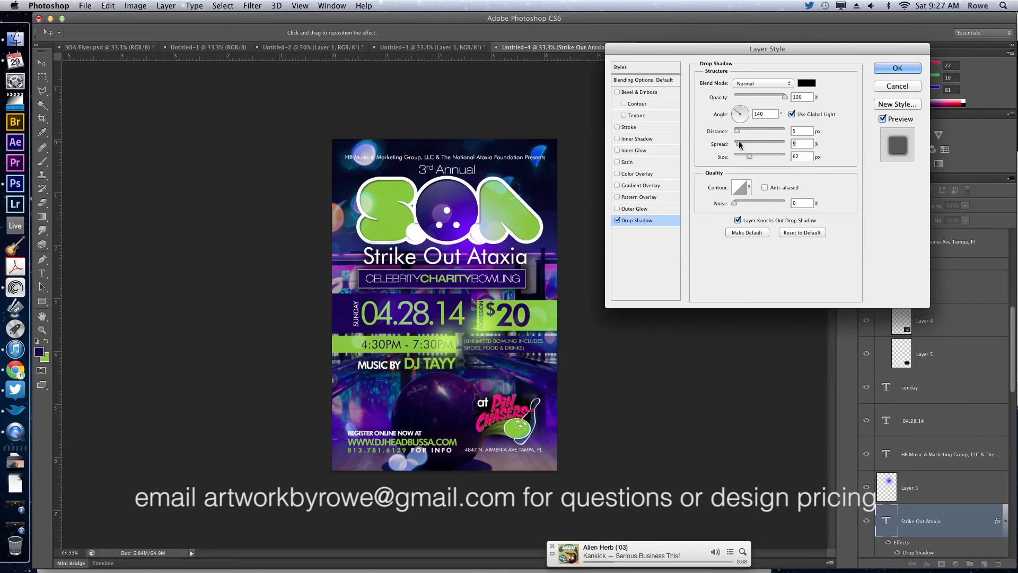
{"action": "key", "text": "Return"}
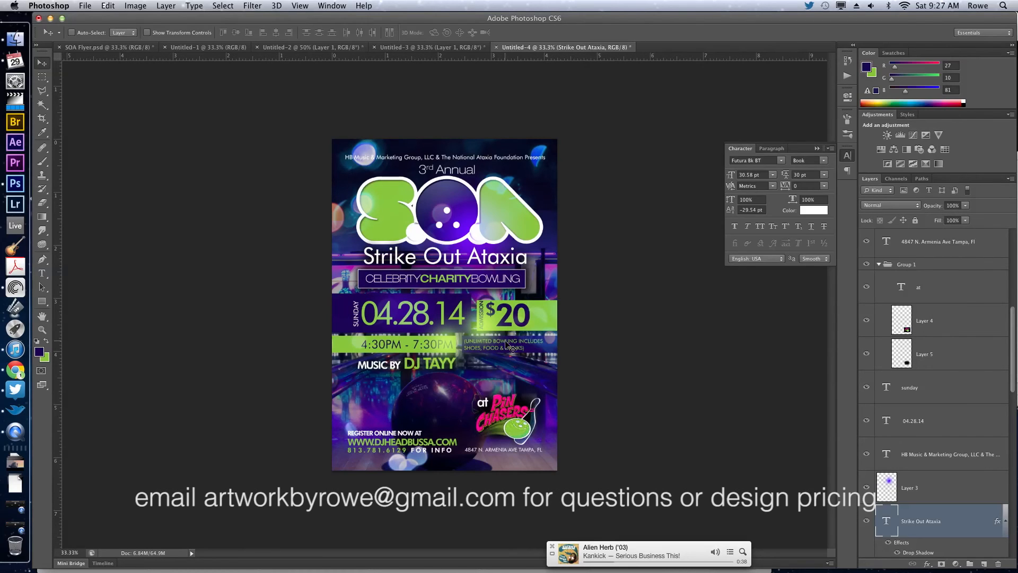
Add a white line of dots as a new 20.7 pt Futura Bk BT text layer above the Pin Chasers logo.
{"action": "key", "text": "t"}
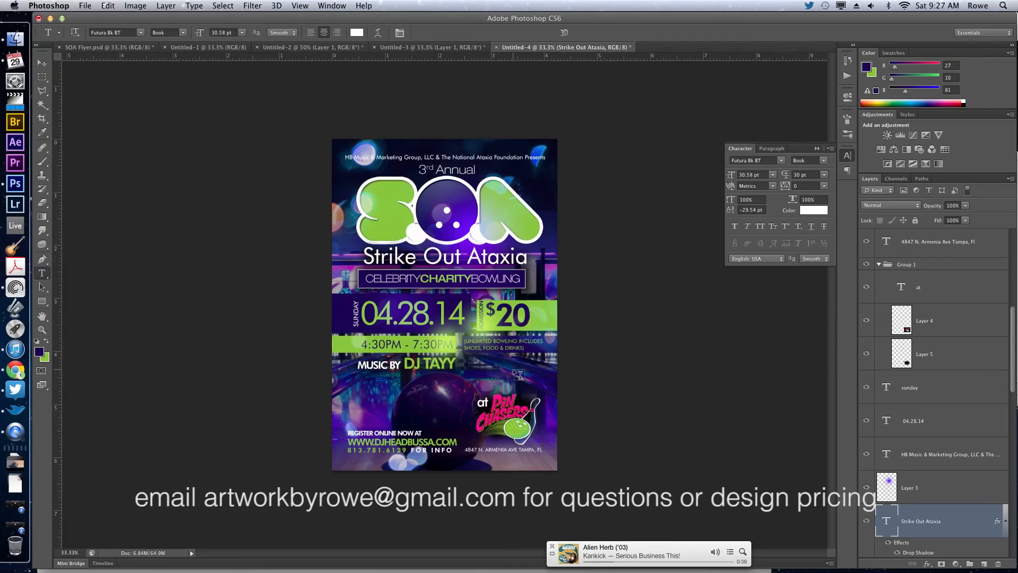
{"action": "left_click", "coordinate": [517, 374]}
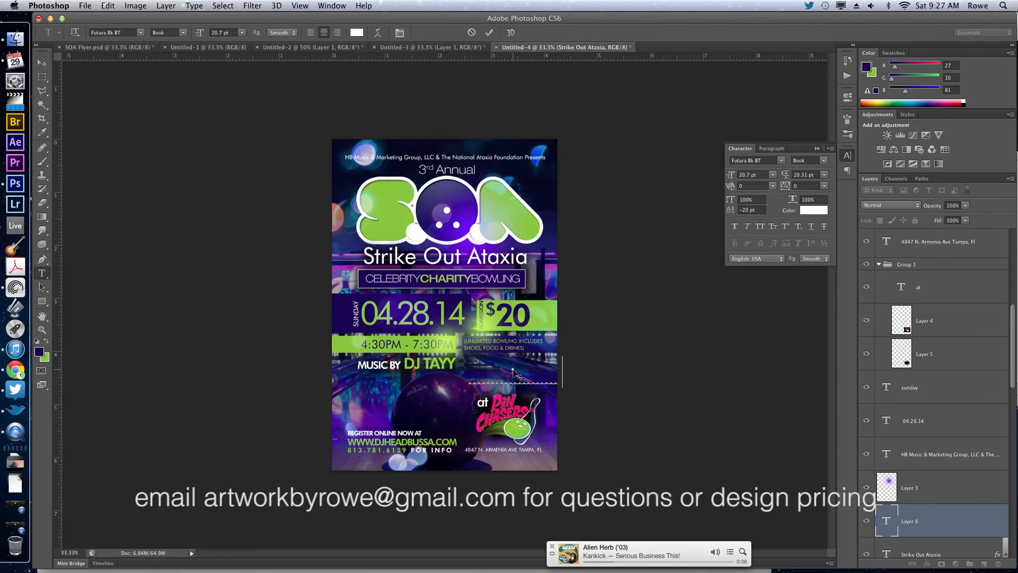
{"action": "key", "text": "super+Return"}
{"action": "key", "text": "v"}
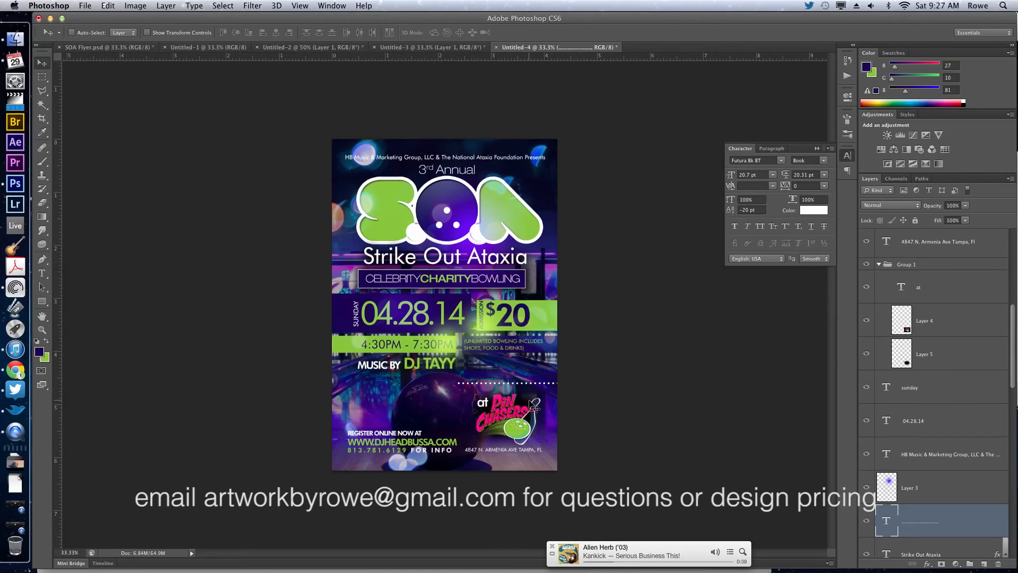
Move the dotted line beneath the admission details box and place a duplicate along the top of the $20 box.
{"action": "left_click_drag", "start_coordinate": [537, 402], "coordinate": [535, 377]}
{"action": "left_click_drag", "start_coordinate": [550, 375], "coordinate": [561, 313]}
{"action": "key", "text": "shift+Down"}
{"action": "key", "text": "shift+Down"}
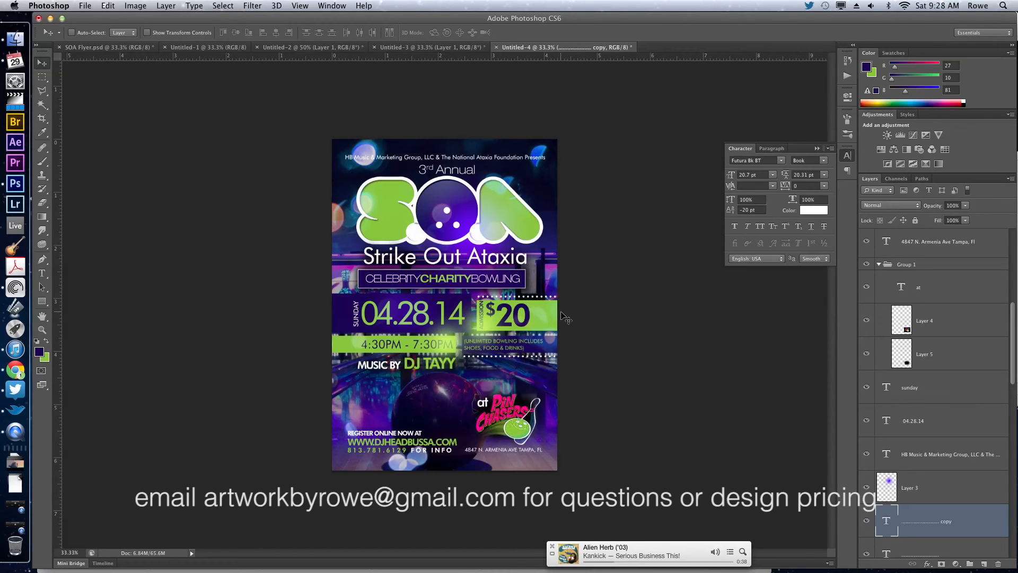
Duplicate the dotted line above the date box and lengthen it by copying and pasting more dots.
{"action": "left_click_drag", "start_coordinate": [593, 315], "coordinate": [428, 308]}
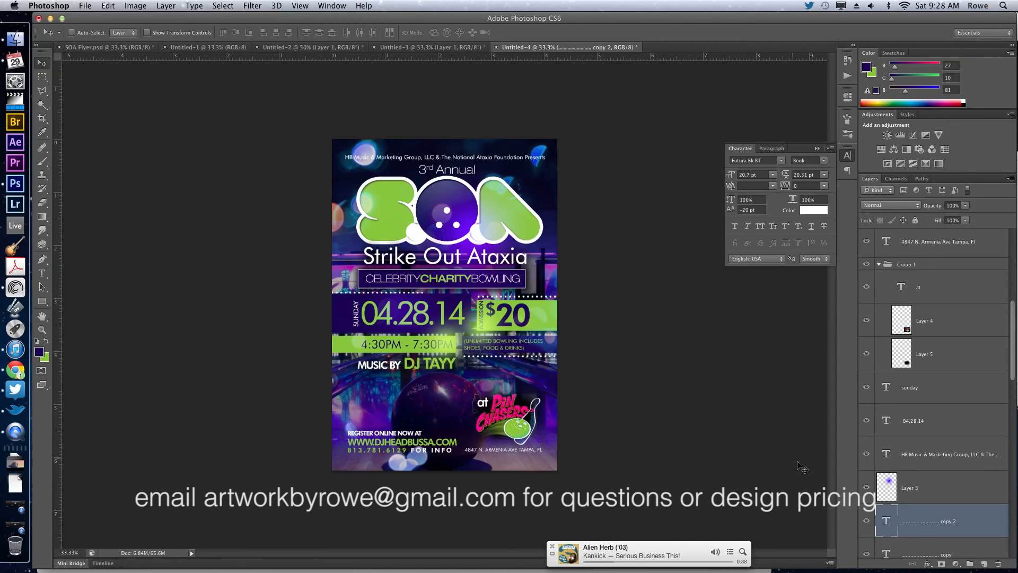
{"action": "double_click", "coordinate": [885, 519]}
{"action": "key", "text": "super+c"}
{"action": "key", "text": "super+v"}
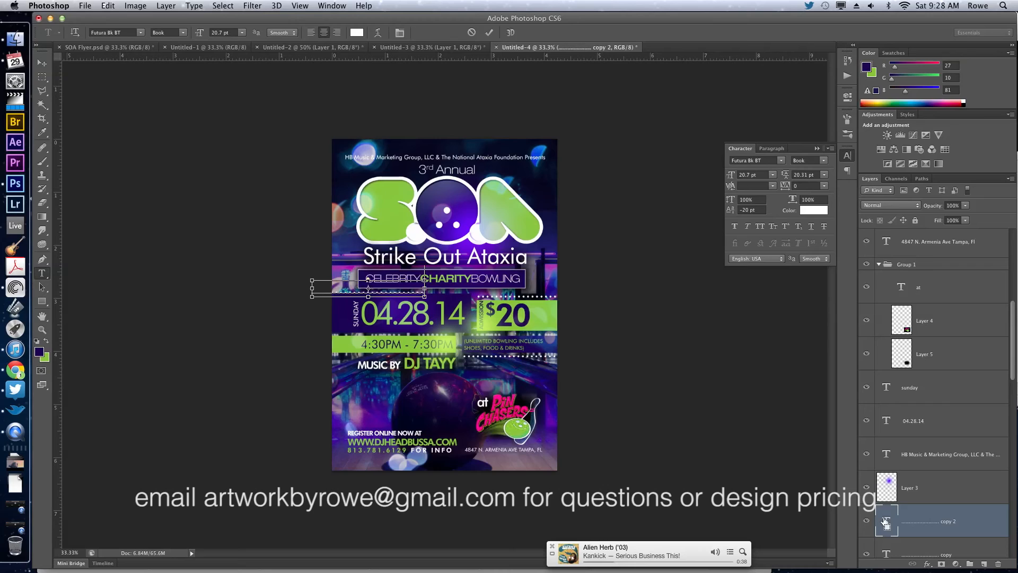
{"action": "key", "text": "super+v"}
{"action": "key", "text": "super+Return"}
{"action": "key", "text": "v"}
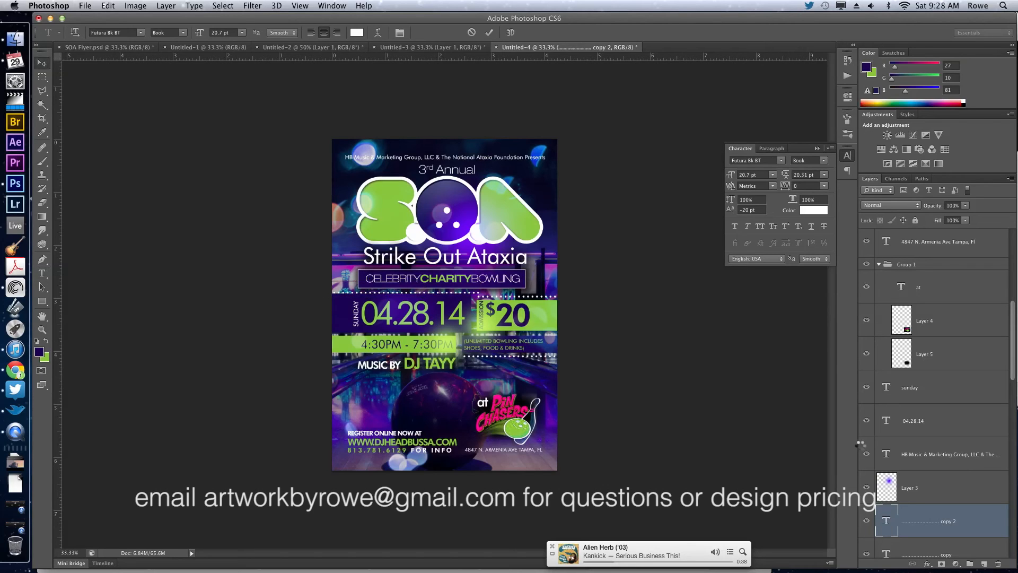
{"action": "left_click_drag", "start_coordinate": [639, 324], "coordinate": [642, 325]}
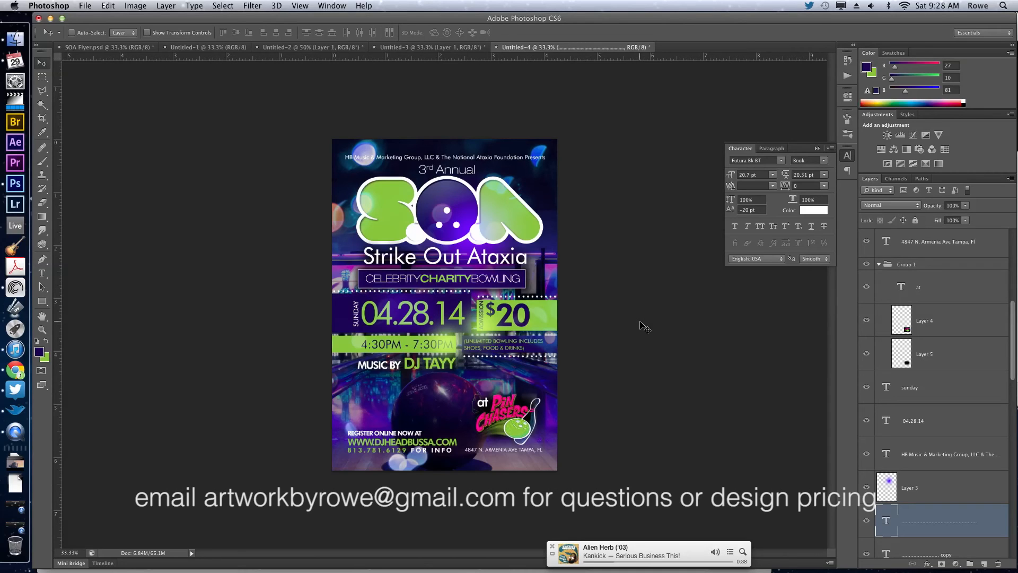
Place copies of the longer dotted line beneath the time box and above and below the online registration and contact text.
{"action": "left_click_drag", "start_coordinate": [642, 323], "coordinate": [530, 350]}
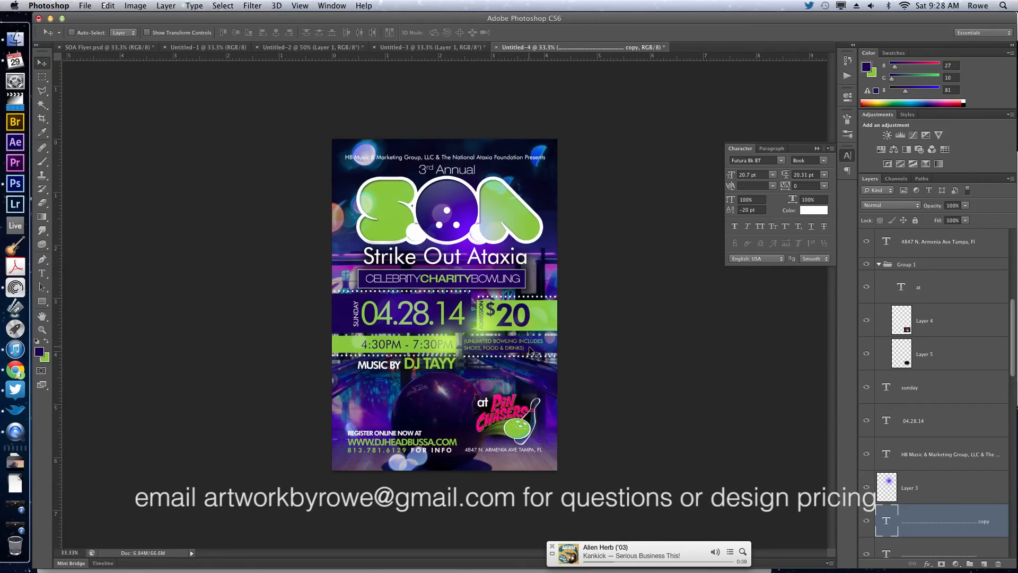
{"action": "left_click_drag", "start_coordinate": [432, 368], "coordinate": [439, 467]}
{"action": "left_click_drag", "start_coordinate": [469, 453], "coordinate": [345, 429]}
{"action": "key", "text": "shift+Up"}
{"action": "key", "text": "shift+Left"}
{"action": "key", "text": "shift+Left"}
Change the font of the "3rd Annual" text above the S.O.A. logo to Hand Of Sean.
{"action": "key", "text": "t"}
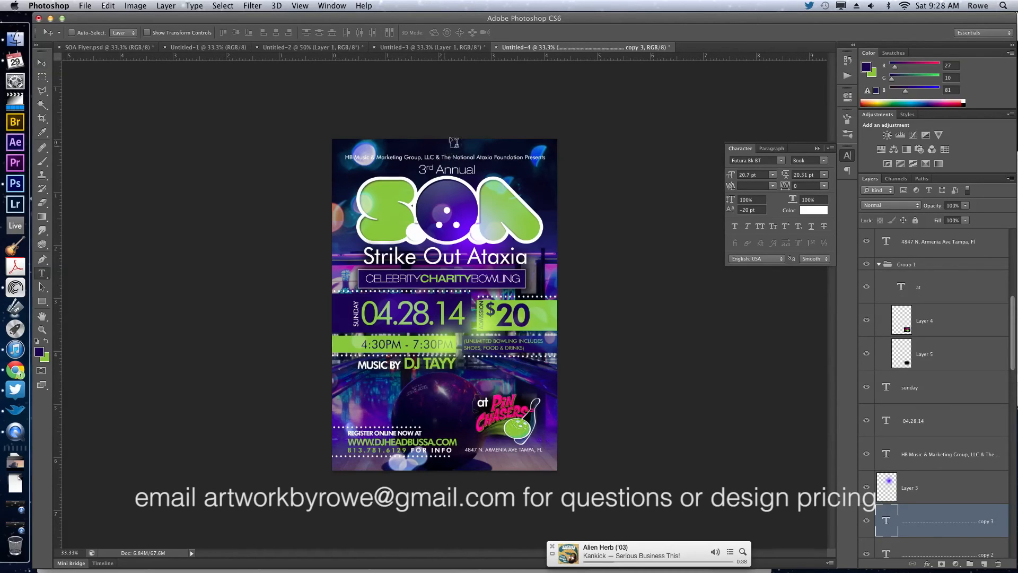
{"action": "triple_click", "coordinate": [455, 169]}
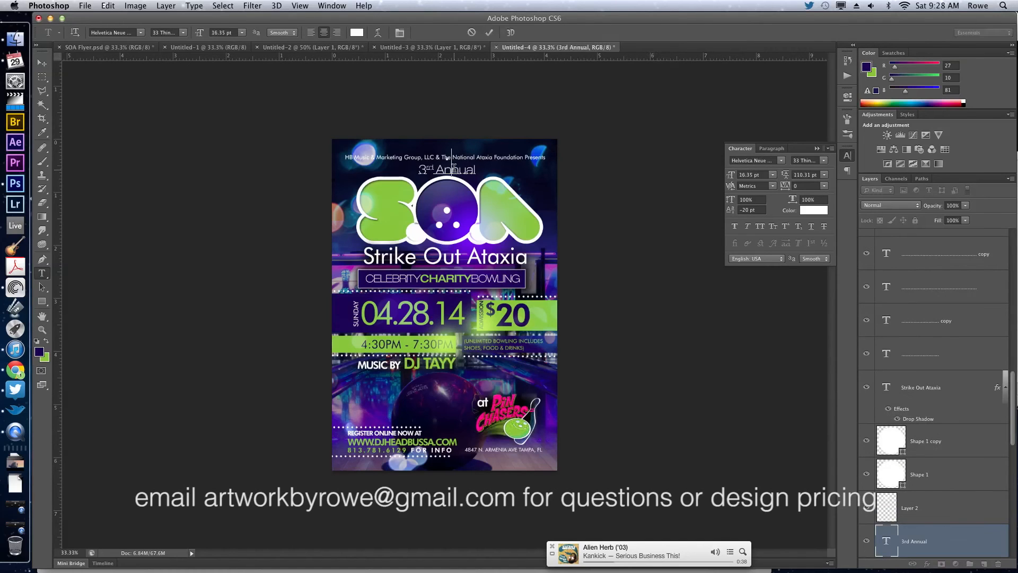
{"action": "left_click", "coordinate": [781, 160]}
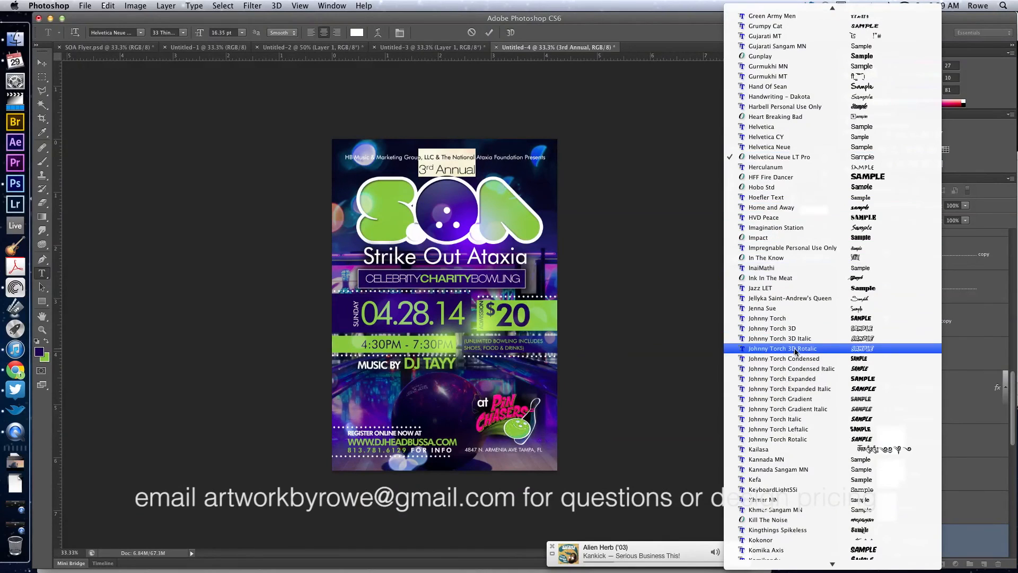
{"action": "scroll", "coordinate": [794, 349], "scroll_direction": "up", "scroll_amount": 2}
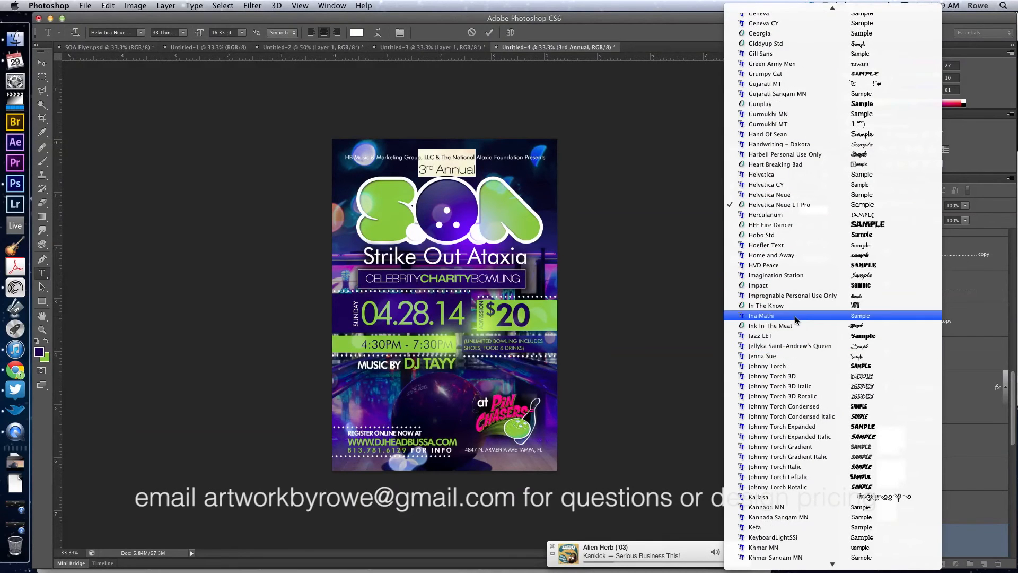
{"action": "scroll", "coordinate": [795, 315], "scroll_direction": "up", "scroll_amount": 3}
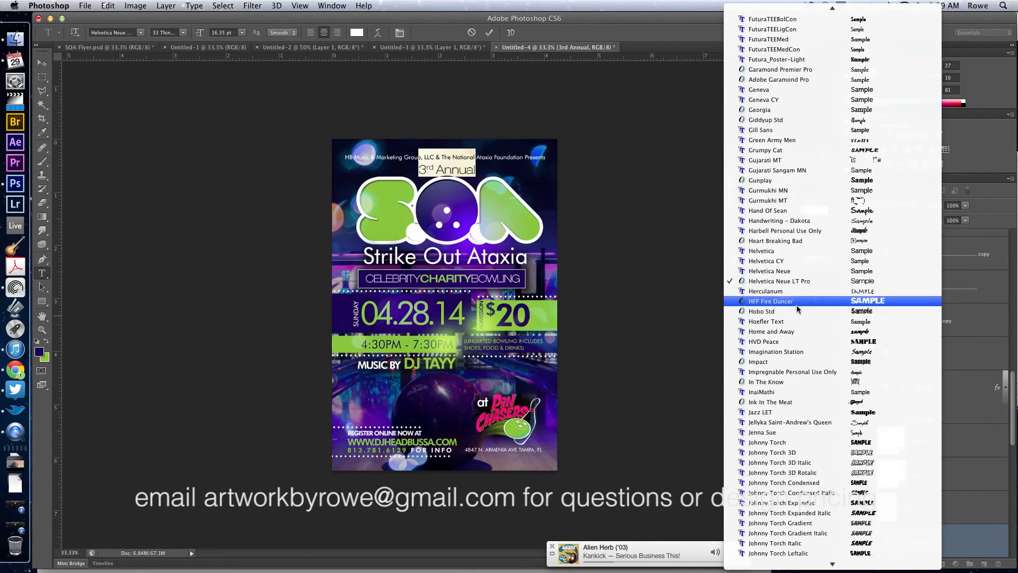
{"action": "scroll", "coordinate": [811, 233], "scroll_direction": "up", "scroll_amount": 3}
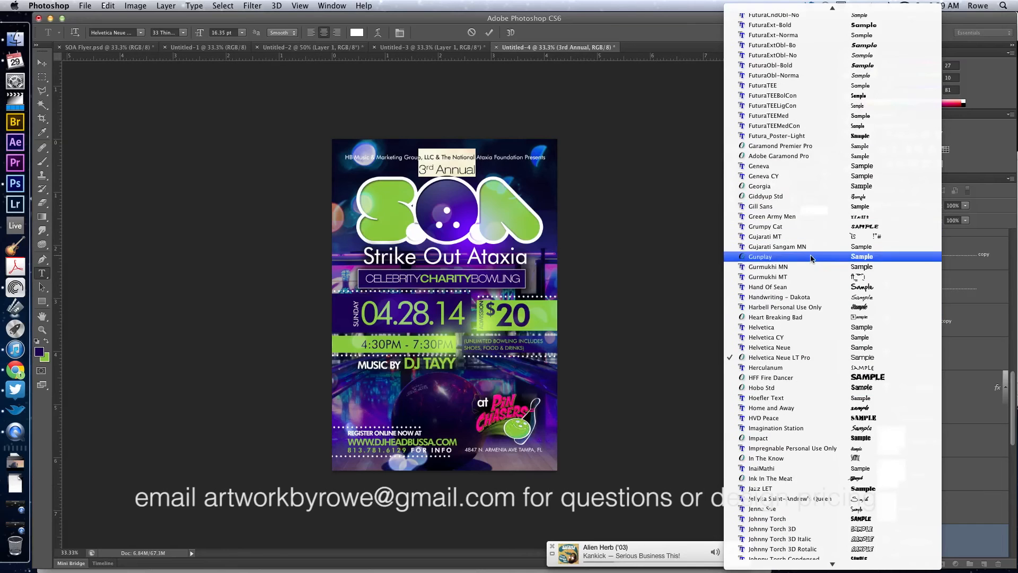
{"action": "left_click", "coordinate": [806, 291]}
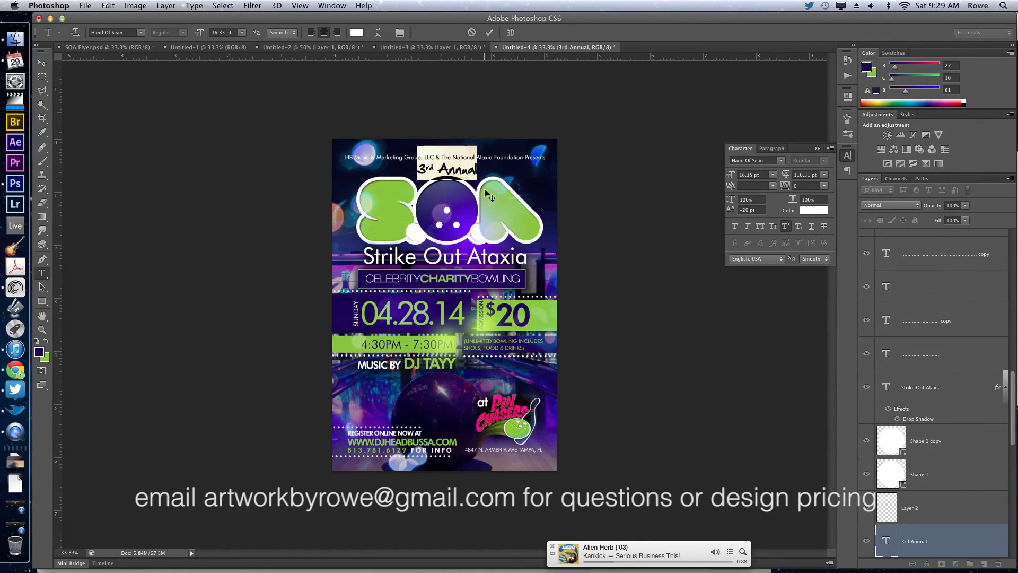
{"action": "left_click", "coordinate": [449, 163]}
{"action": "key", "text": "super+Return"}
{"action": "key", "text": "v"}
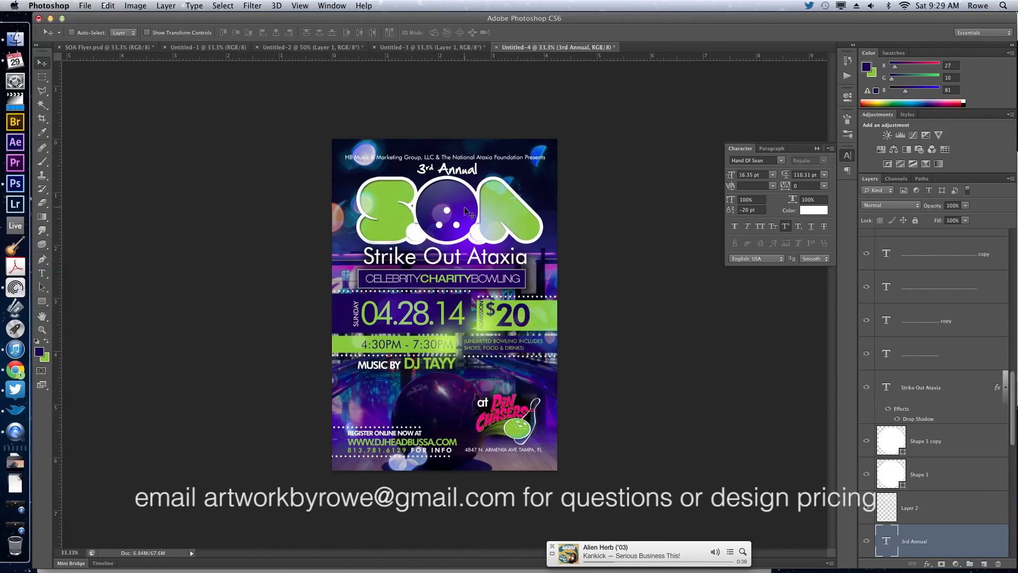
Set the "Strike Out Ataxia" title text in the Hand Of Sean font.
{"action": "key", "text": "t"}
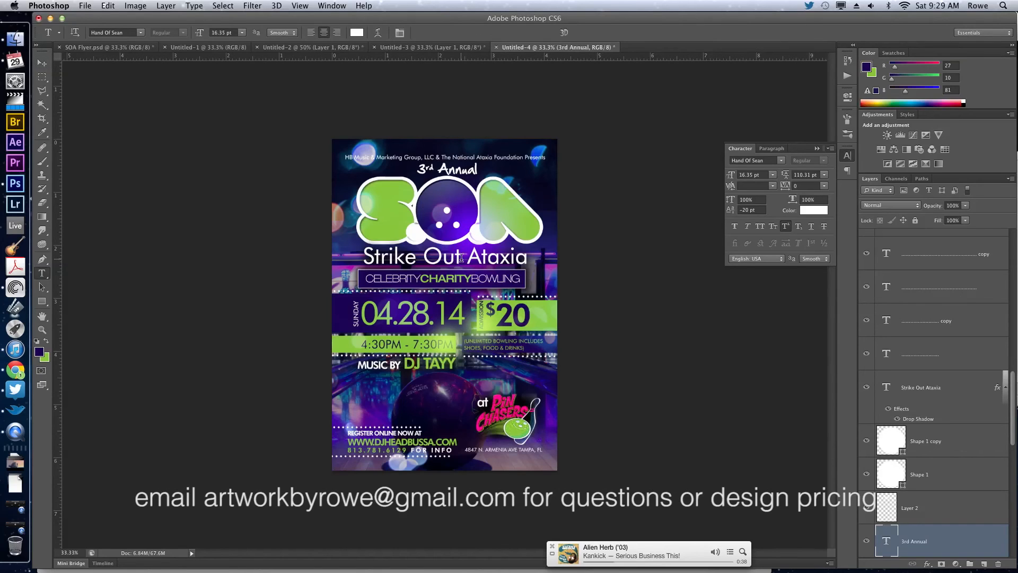
{"action": "left_click", "coordinate": [461, 257]}
{"action": "key", "text": "super+a"}
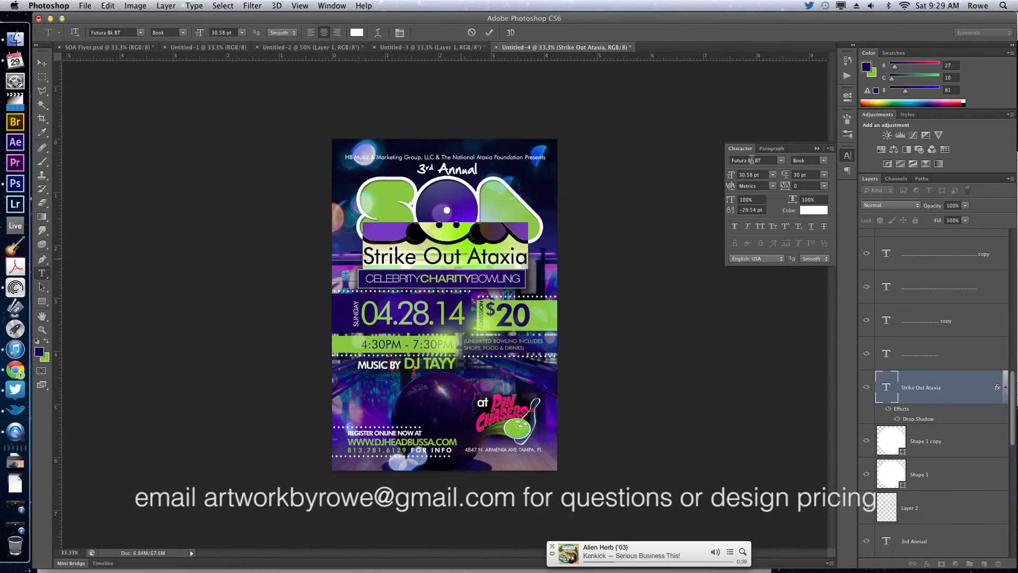
{"action": "left_click", "coordinate": [752, 161]}
{"action": "type", "text": "Hand Of Sean"}
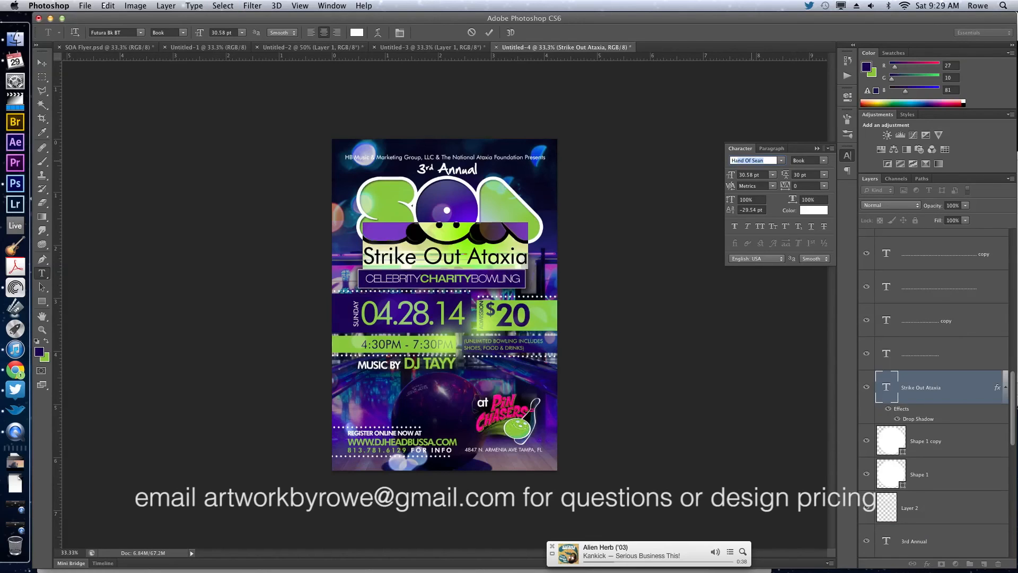
{"action": "key", "text": "Return"}
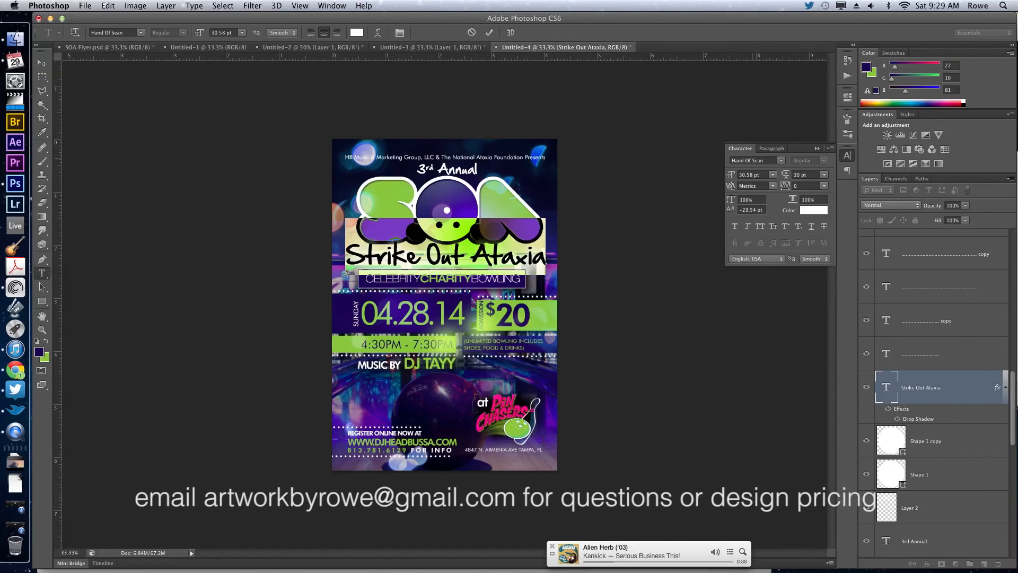
Reduce the "Strike Out Ataxia" title's font size to 27.58 pt.
{"action": "left_click", "coordinate": [732, 176]}
{"action": "key", "text": "Down"}
{"action": "key", "text": "Down"}
{"action": "key", "text": "Down"}
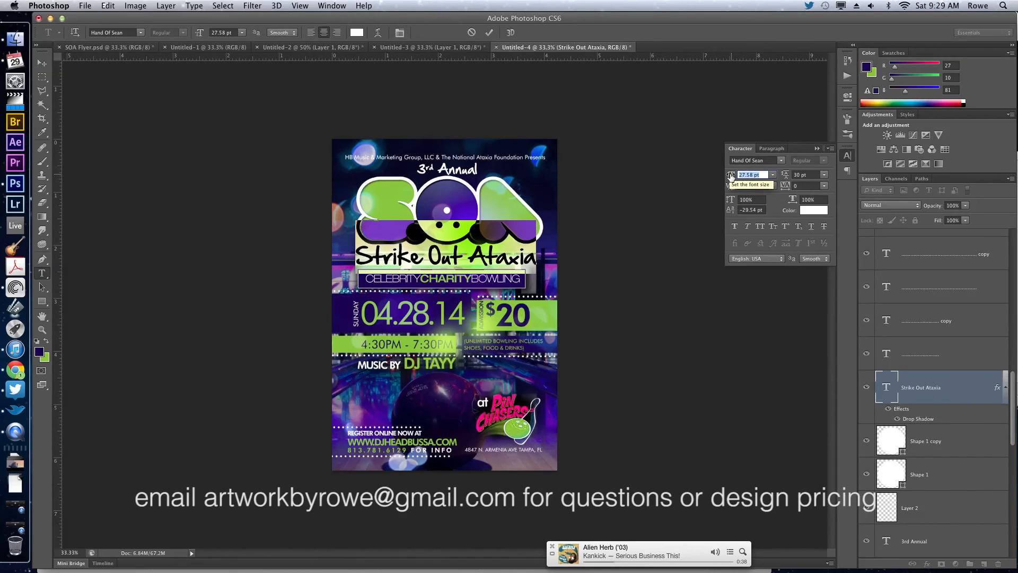
{"action": "key", "text": "Return"}
{"action": "key", "text": "v"}
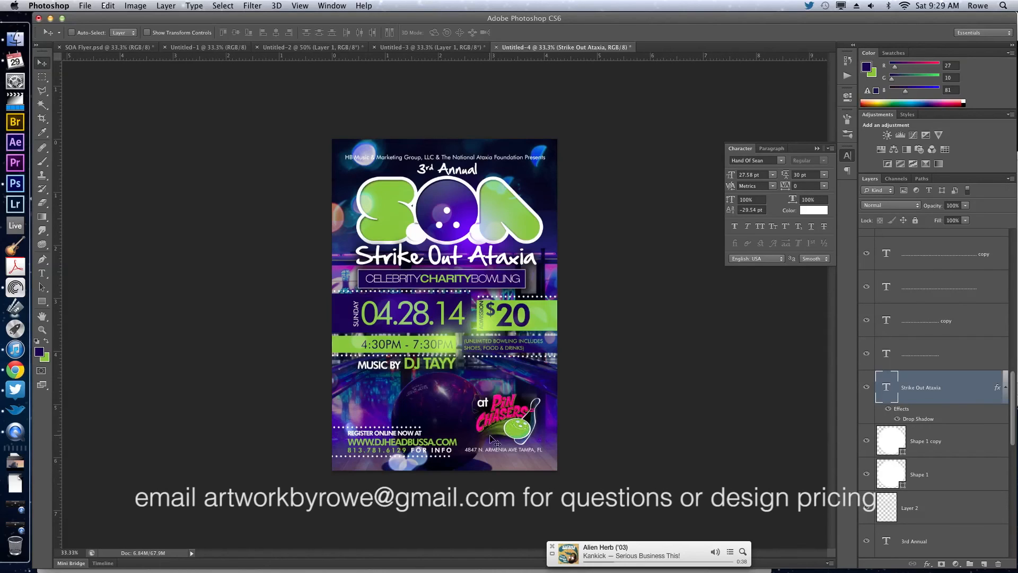
Lock the bokeh layer and move the online registration text with its two dotted lines up and slightly right.
{"action": "left_click", "coordinate": [401, 447], "text": "super"}
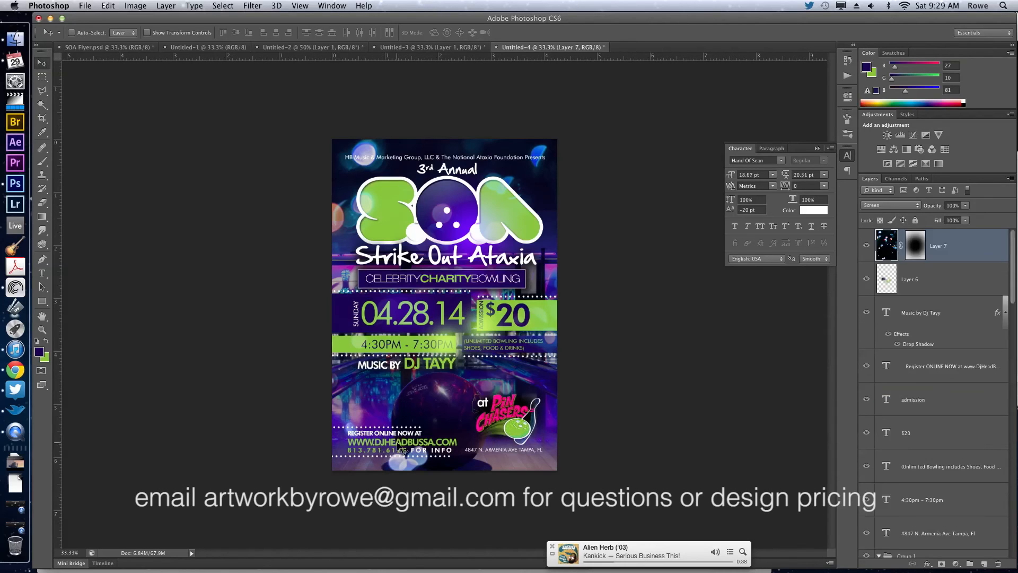
{"action": "left_click", "coordinate": [915, 220]}
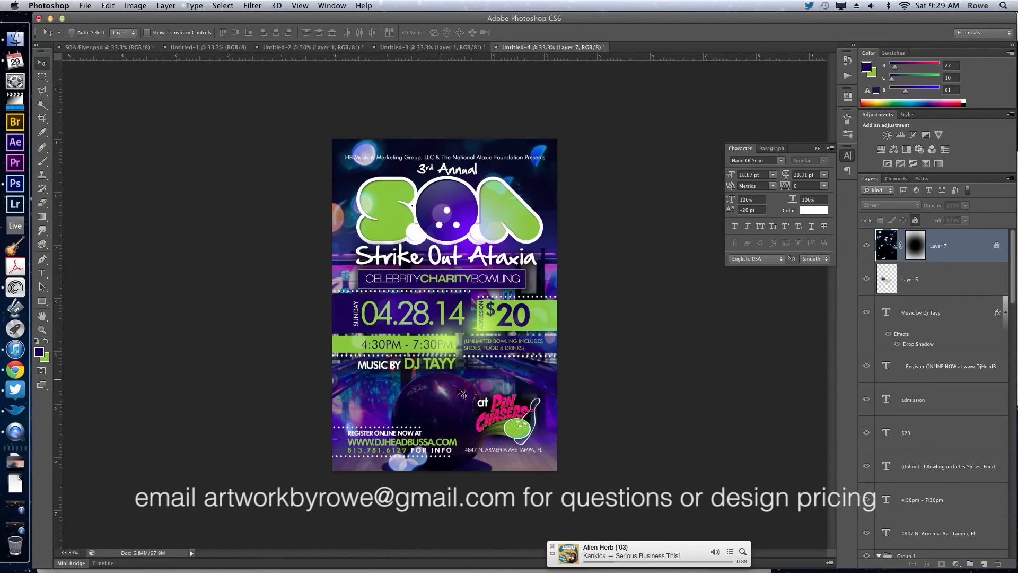
{"action": "left_click", "coordinate": [393, 449], "text": "super"}
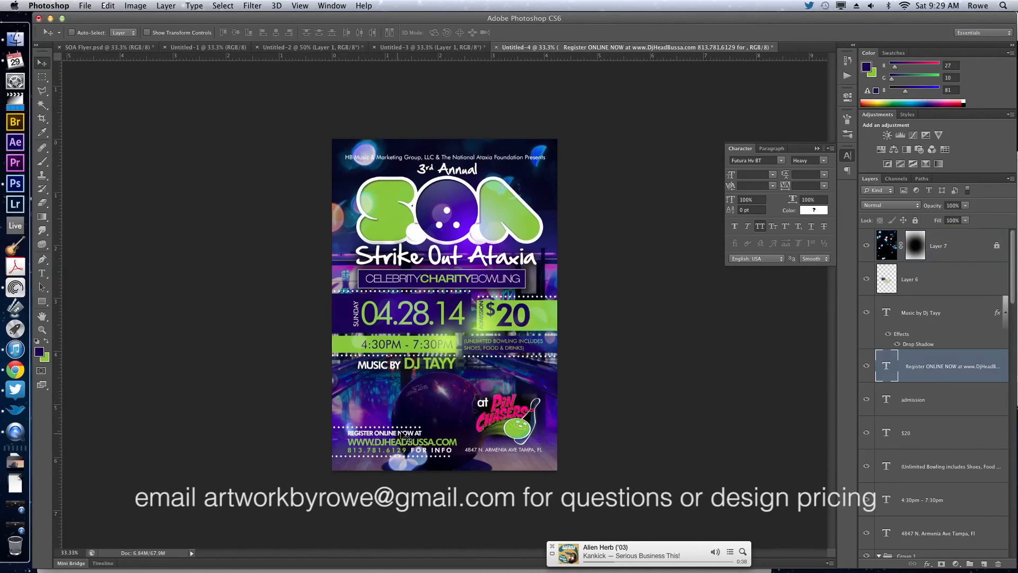
{"action": "left_click", "coordinate": [407, 427], "text": "shift+super"}
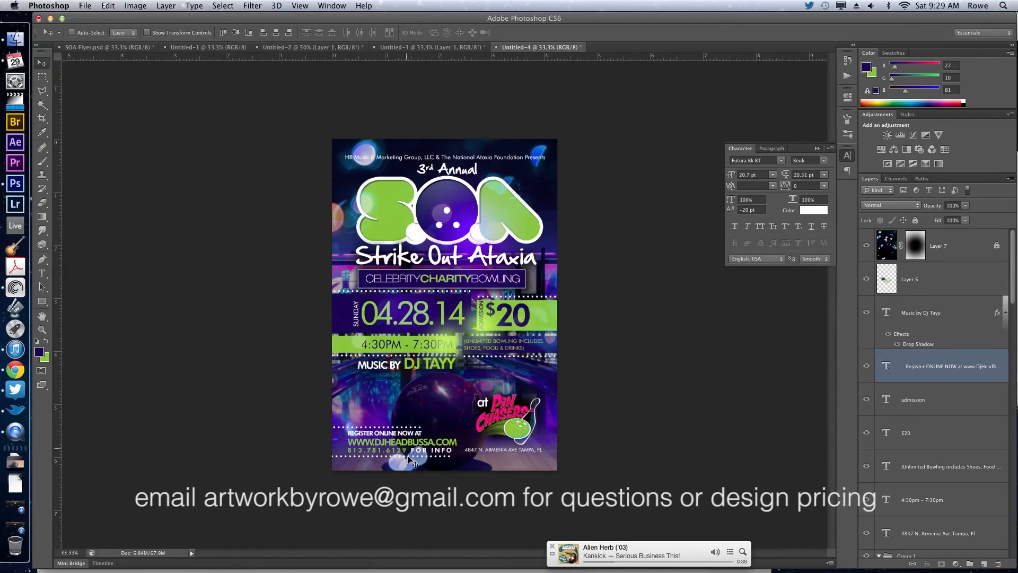
{"action": "left_click", "coordinate": [410, 457], "text": "shift+super"}
{"action": "key", "text": "shift+Up"}
{"action": "key", "text": "shift+Up"}
{"action": "key", "text": "shift+Up"}
{"action": "key", "text": "shift+Up"}
{"action": "key", "text": "shift+Up"}
{"action": "key", "text": "shift+Up"}
{"action": "key", "text": "shift+Up"}
{"action": "key", "text": "shift+Up"}
{"action": "key", "text": "shift+Up"}
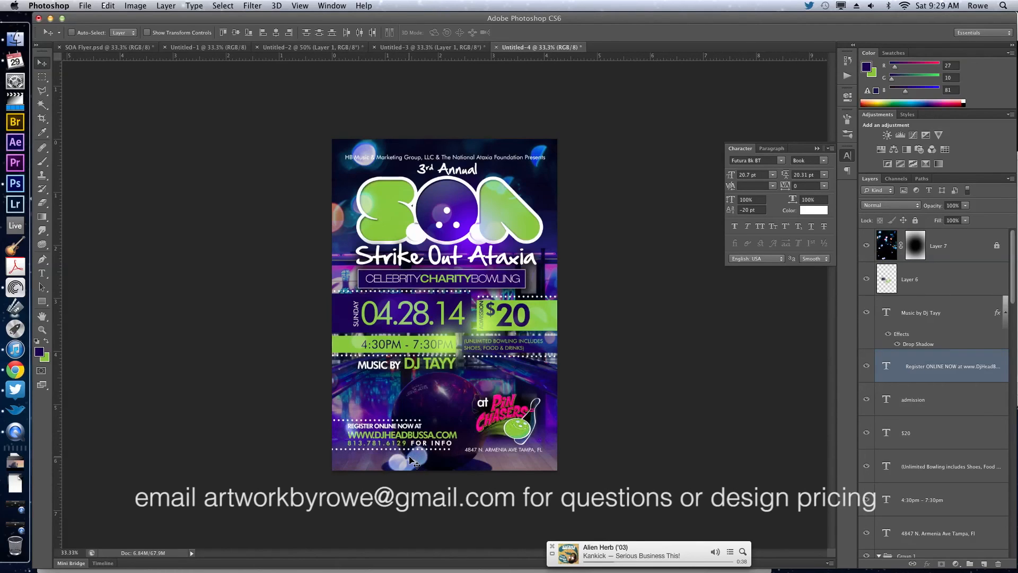
{"action": "key", "text": "shift+Up"}
{"action": "key", "text": "shift+Up"}
{"action": "key", "text": "shift+Right"}
{"action": "key", "text": "Right"}
{"action": "key", "text": "Right"}
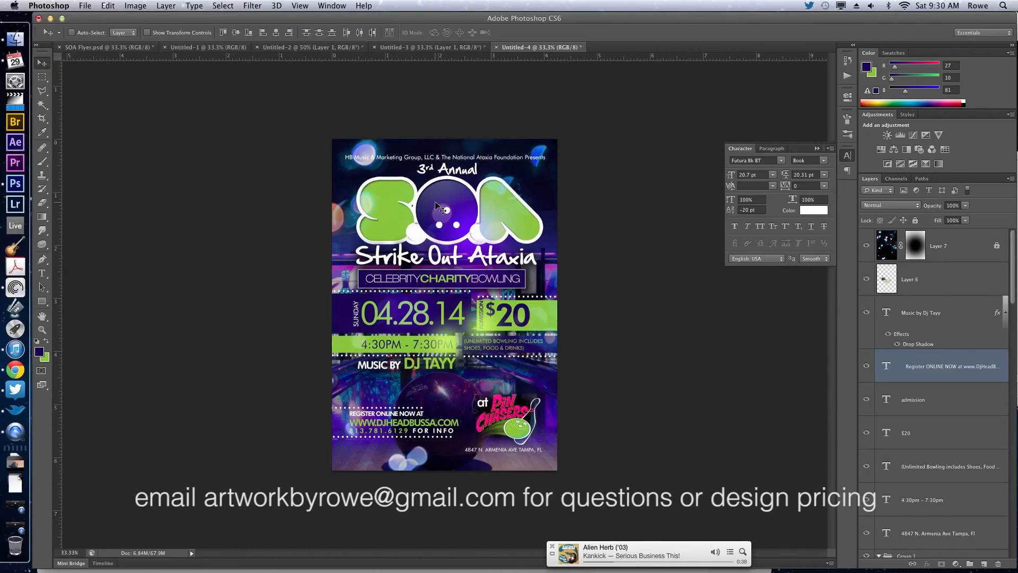
Switch to Chrome, download all attachments from the Strike Out Flyer email, and return to Photoshop.
{"action": "left_click", "coordinate": [21, 371]}
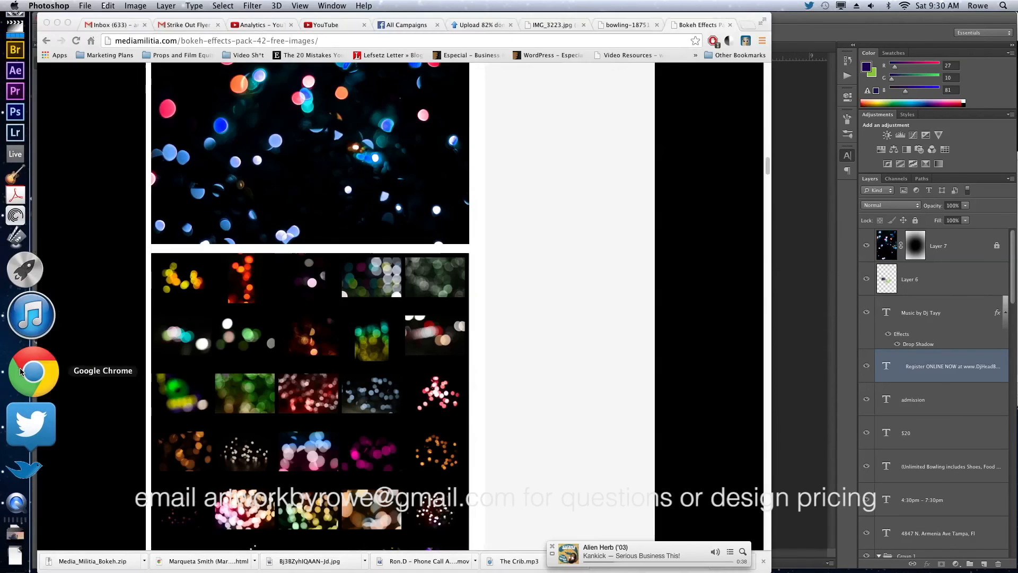
{"action": "left_click", "coordinate": [184, 27]}
{"action": "scroll", "coordinate": [283, 279], "scroll_direction": "down", "scroll_amount": 6}
{"action": "left_click", "coordinate": [393, 262]}
{"action": "scroll", "coordinate": [393, 261], "scroll_direction": "down", "scroll_amount": 1}
{"action": "scroll", "coordinate": [393, 265], "scroll_direction": "down", "scroll_amount": 2}
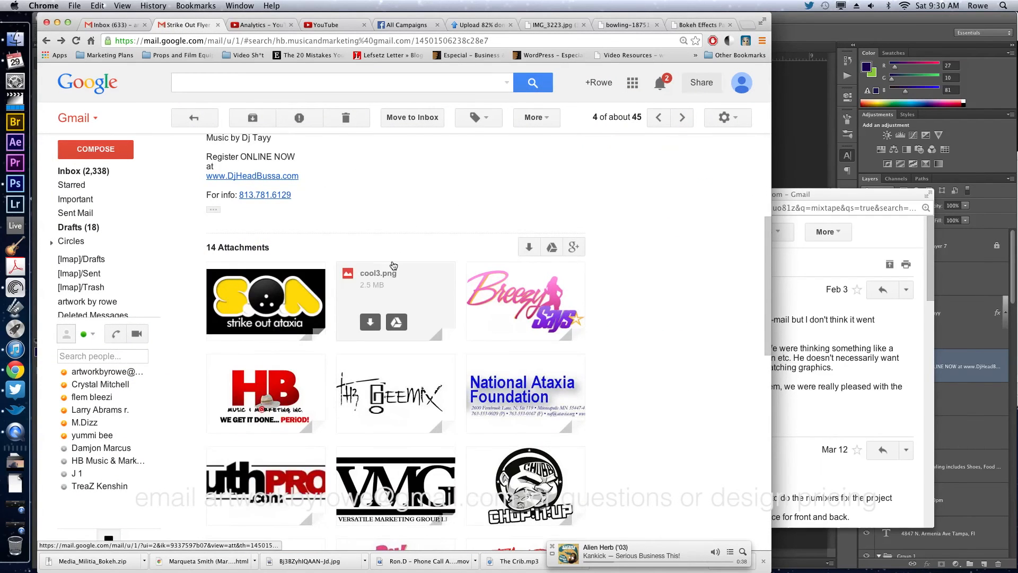
{"action": "left_click", "coordinate": [524, 248]}
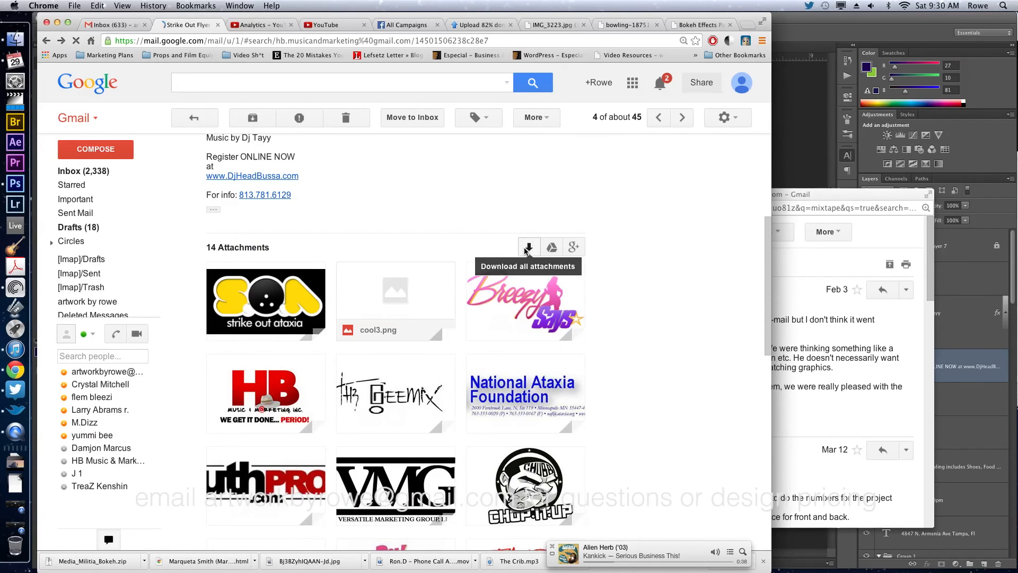
{"action": "left_click", "coordinate": [796, 119]}
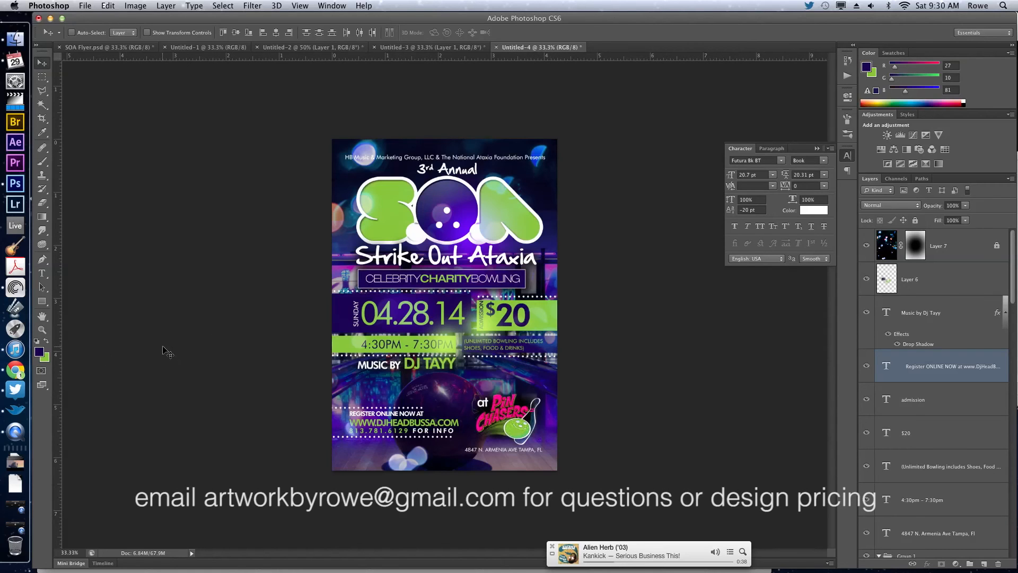
Switch to Chrome and search Google Images for "bowling pins" in place of the bokeh effects page.
{"action": "left_click", "coordinate": [15, 370]}
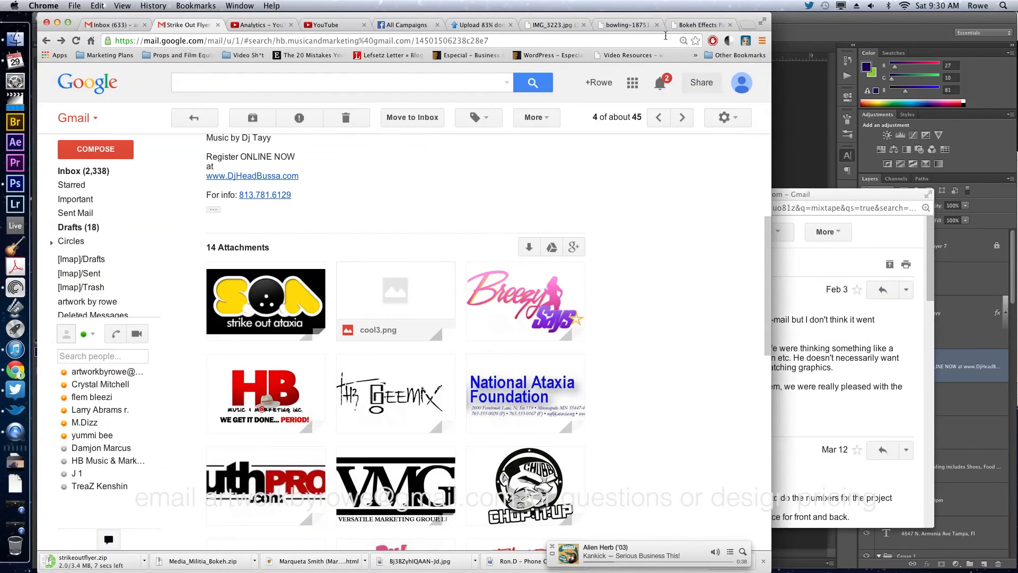
{"action": "left_click", "coordinate": [710, 27]}
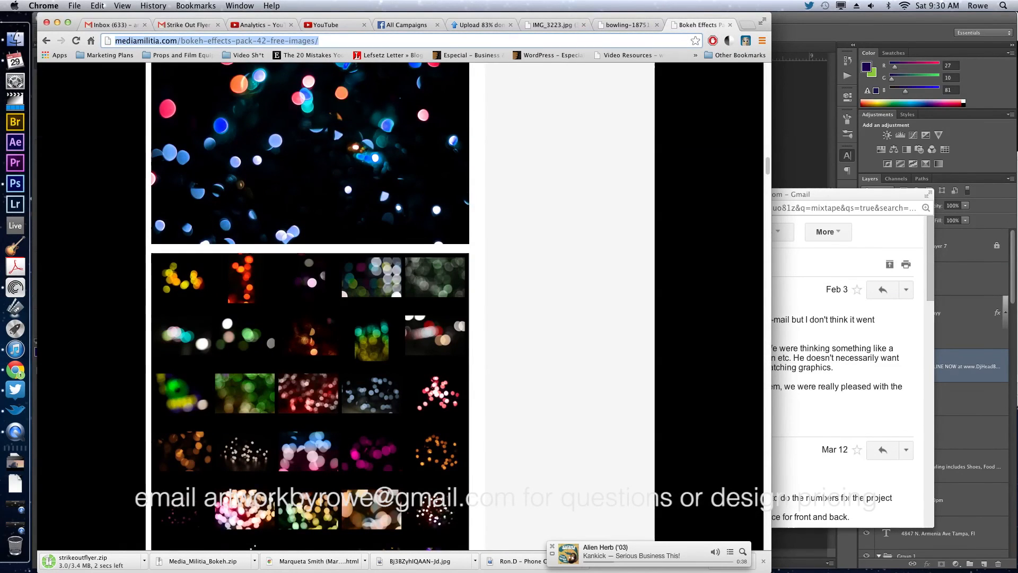
{"action": "type", "text": "bowling pins"}
{"action": "key", "text": "Return"}
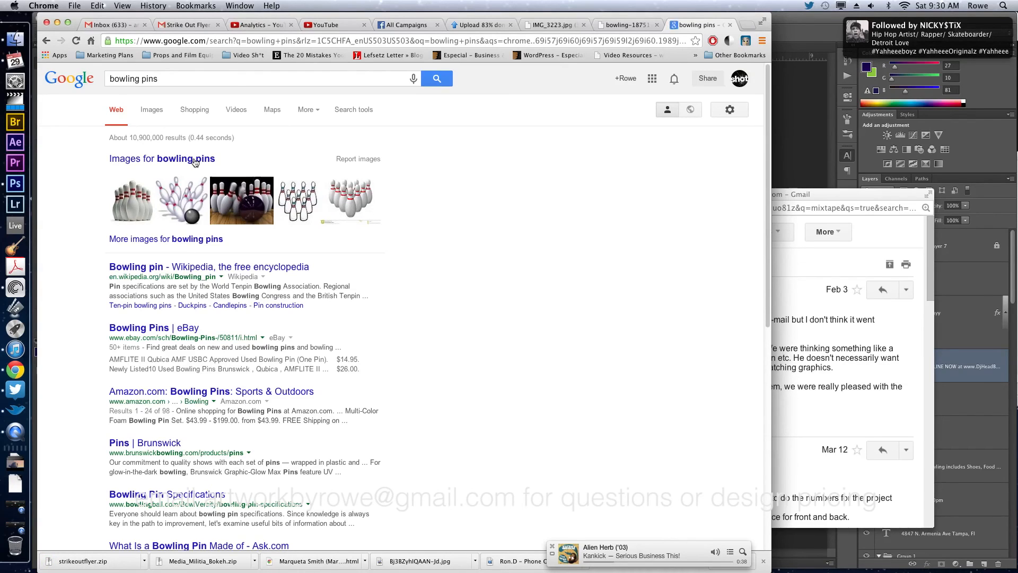
{"action": "left_click", "coordinate": [195, 159]}
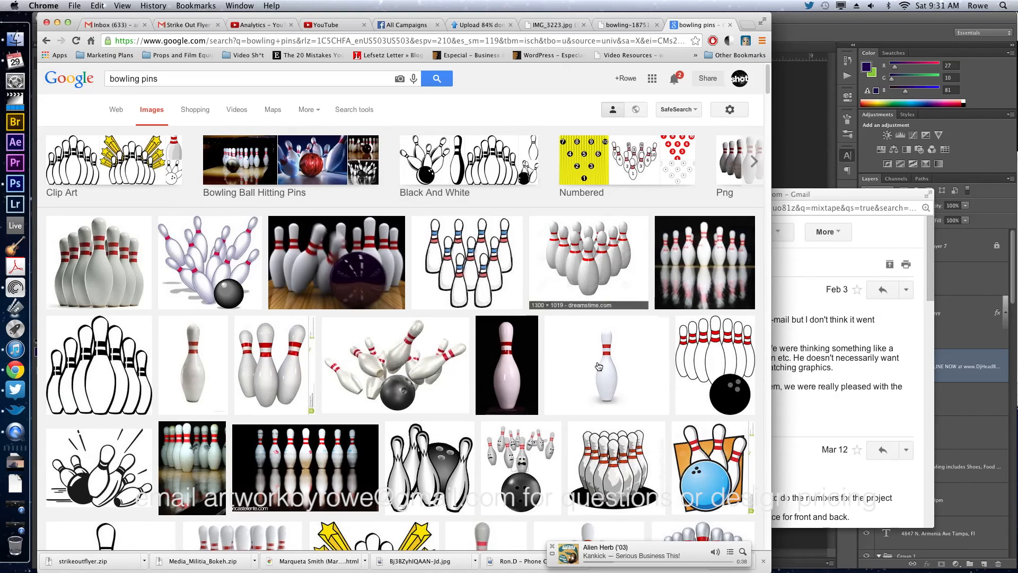
Open the full-size picture of the single bowling pin on a black background and copy the image.
{"action": "scroll", "coordinate": [599, 366], "scroll_direction": "down", "scroll_amount": 1}
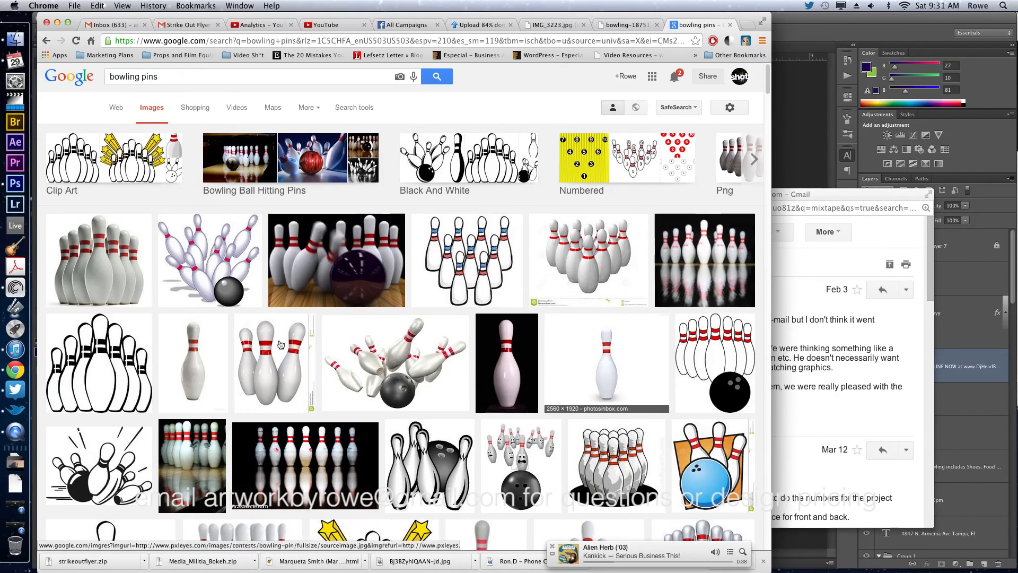
{"action": "left_click", "coordinate": [179, 357]}
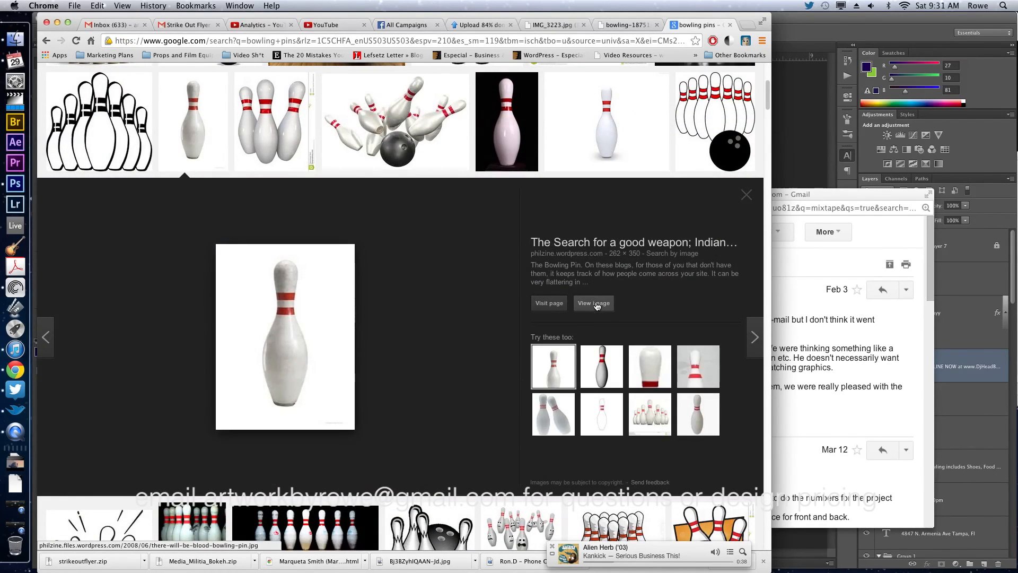
{"action": "left_click", "coordinate": [523, 160]}
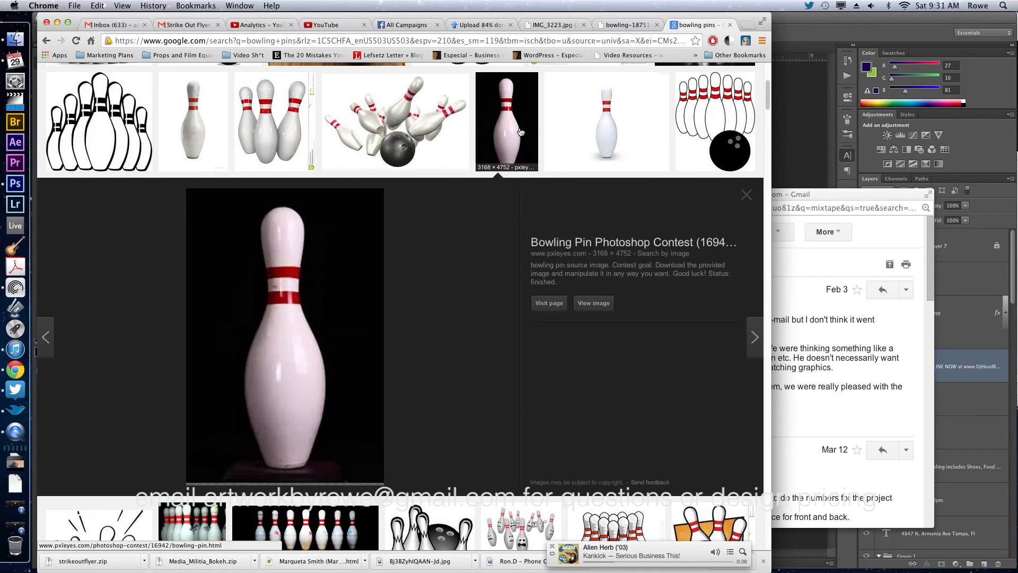
{"action": "left_click", "coordinate": [594, 303]}
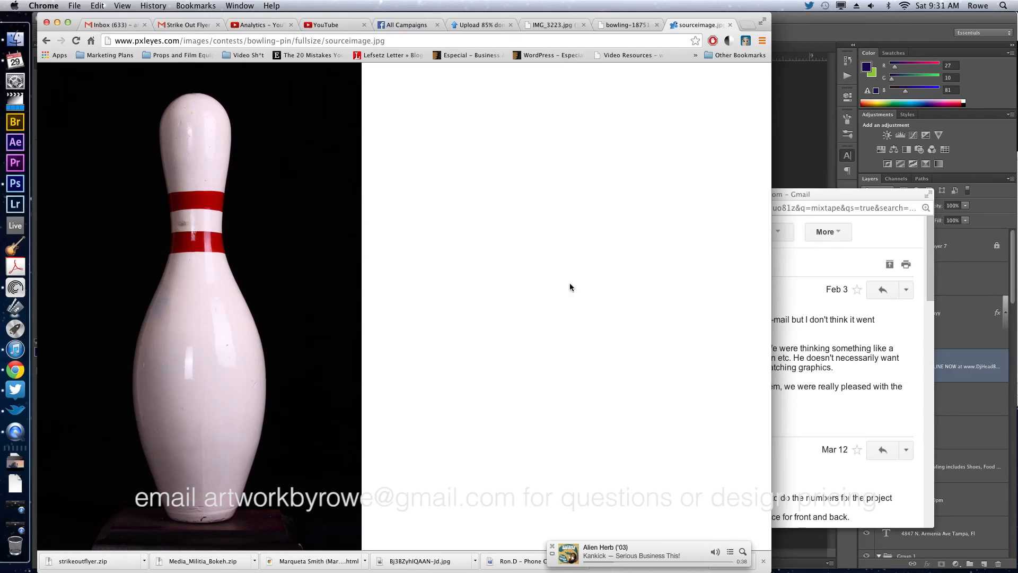
{"action": "right_click", "coordinate": [267, 300]}
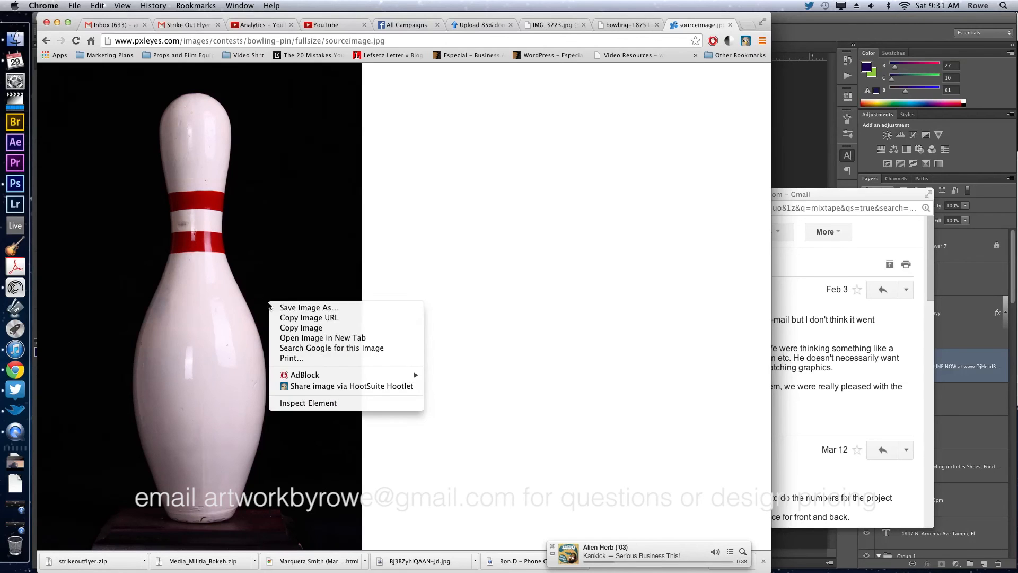
{"action": "left_click", "coordinate": [318, 328]}
Return to Photoshop and paste the copied bowling pin picture as a new layer above the bokeh layer, Layer 7.
{"action": "left_click", "coordinate": [823, 128]}
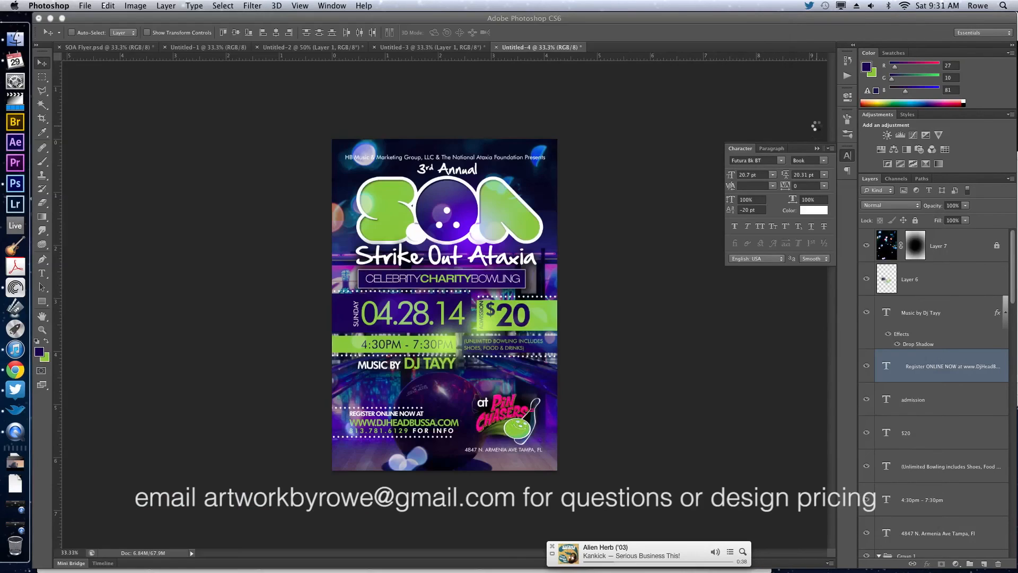
{"action": "left_click", "coordinate": [959, 289]}
{"action": "left_click", "coordinate": [957, 259]}
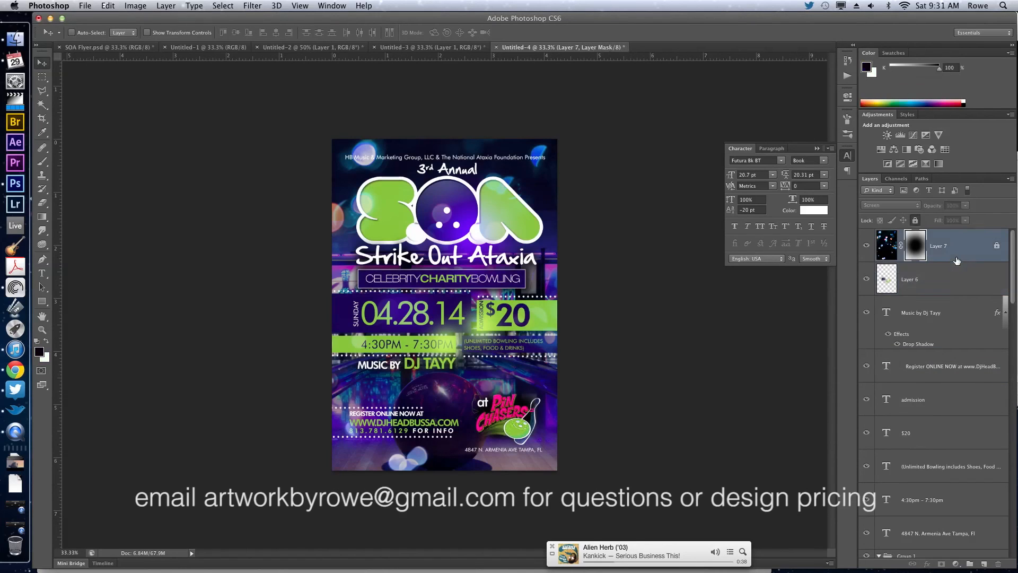
{"action": "key", "text": "super+z"}
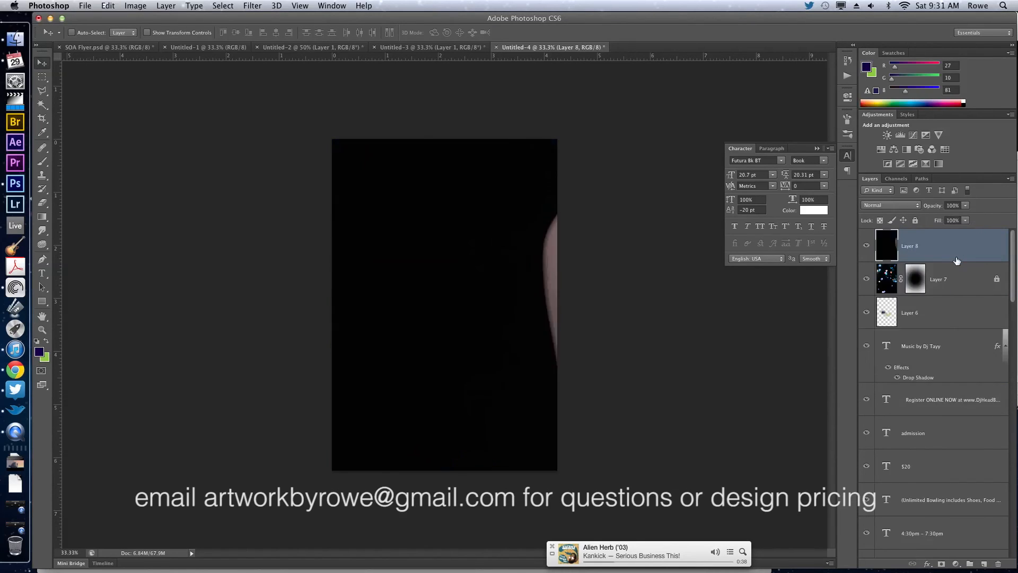
Scale the pasted bowling pin picture proportionally to 33% and move it to the middle of the flyer.
{"action": "key", "text": "super+t"}
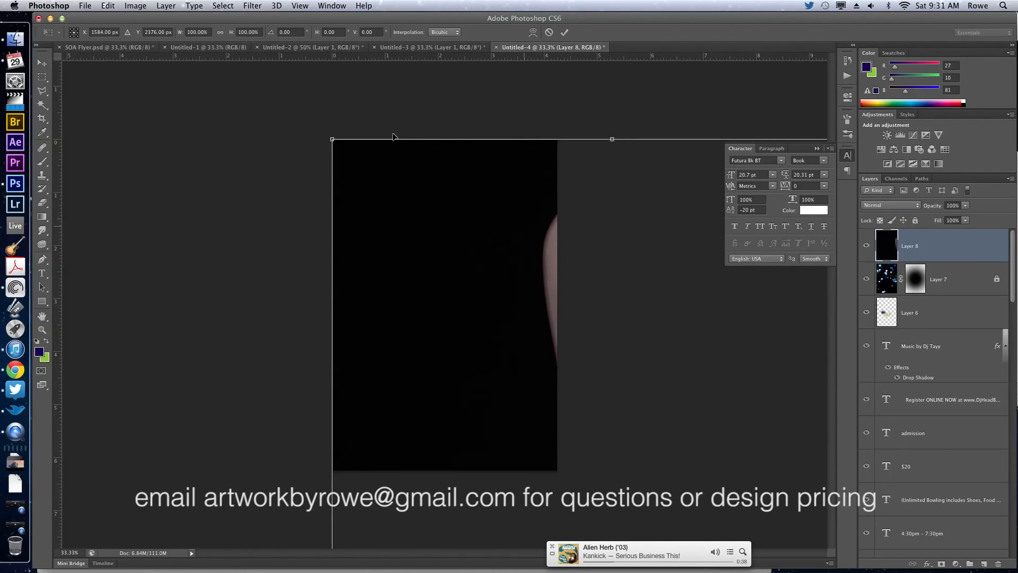
{"action": "left_click_drag", "start_coordinate": [364, 123], "coordinate": [312, 89]}
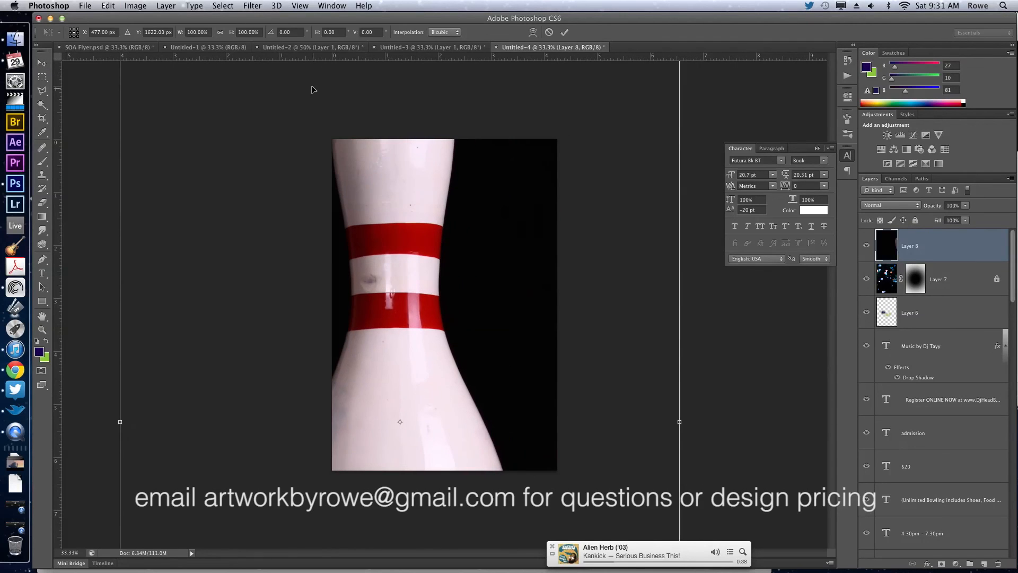
{"action": "left_click", "coordinate": [221, 33]}
{"action": "left_click_drag", "start_coordinate": [231, 35], "coordinate": [191, 41]}
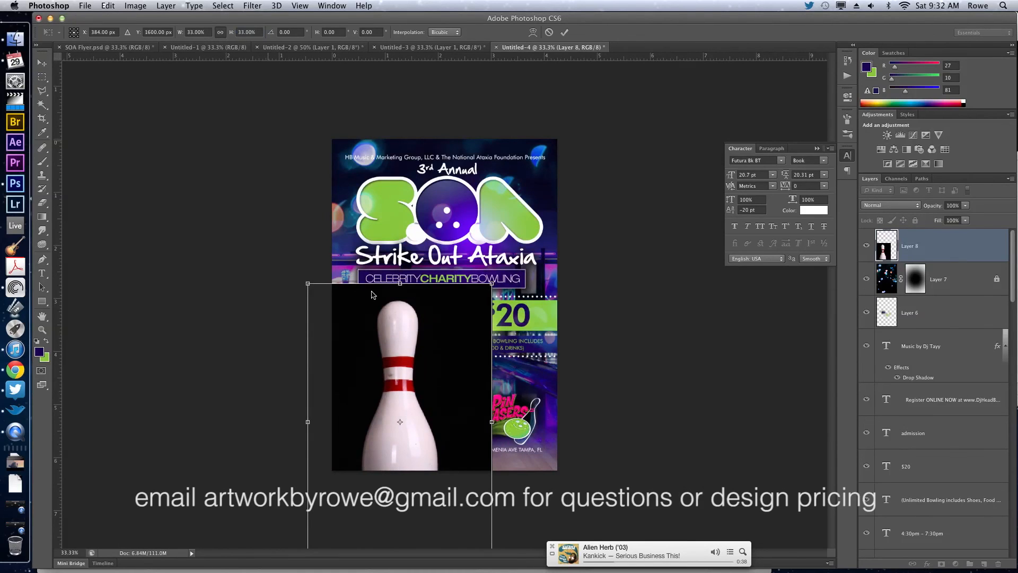
{"action": "left_click_drag", "start_coordinate": [406, 339], "coordinate": [446, 232]}
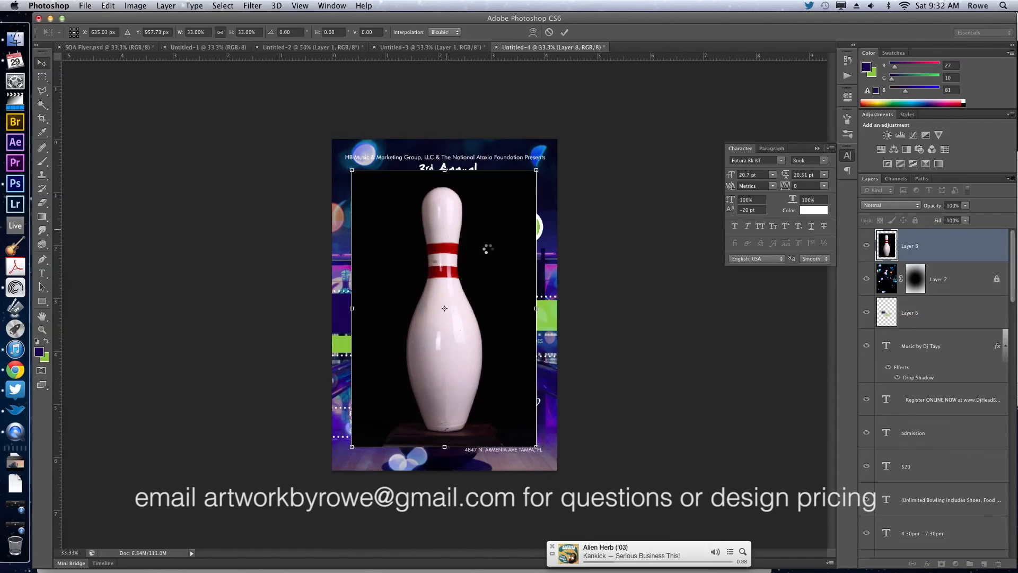
Select the black background around the bowling pin with the Magic Wand at a tolerance of 11.
{"action": "key", "text": "w"}
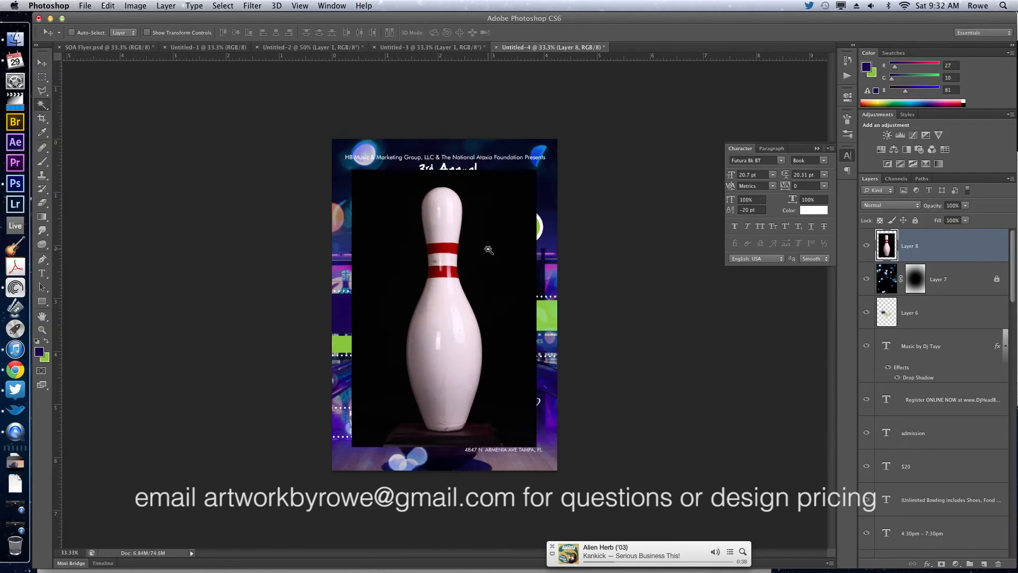
{"action": "left_click", "coordinate": [488, 249]}
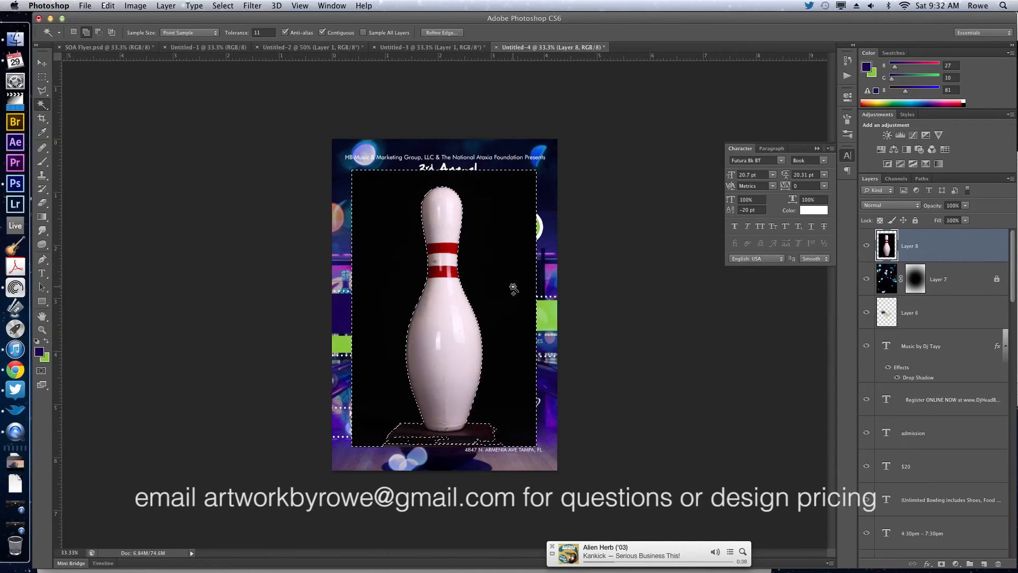
{"action": "left_click", "coordinate": [45, 107]}
{"action": "left_click", "coordinate": [68, 112]}
Add the dark pedestal under the pin to the selection with the Polygonal Lasso, delete the selected background and deselect.
{"action": "key", "text": "super+plus"}
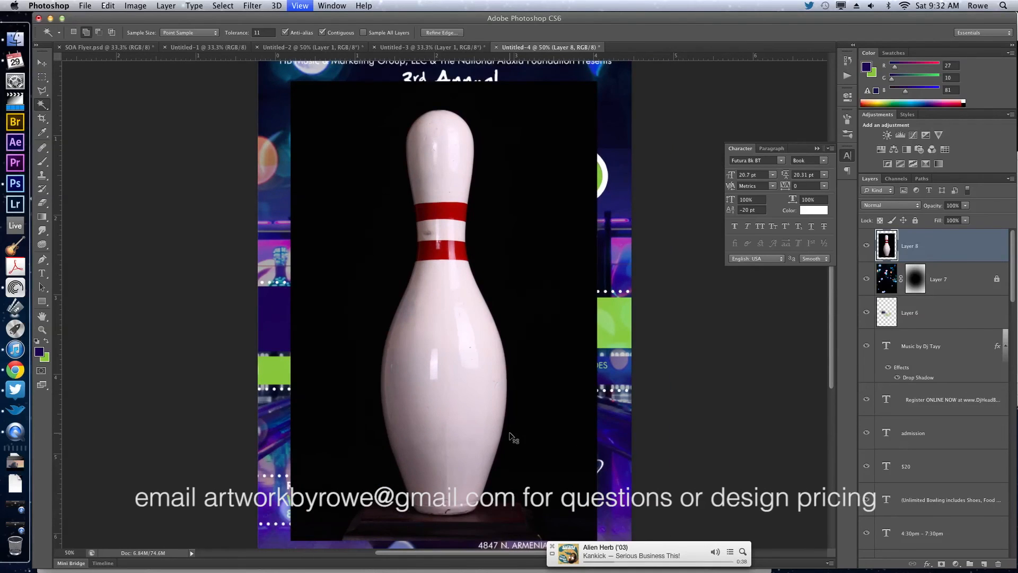
{"action": "key", "text": "super+plus"}
{"action": "key", "text": "l"}
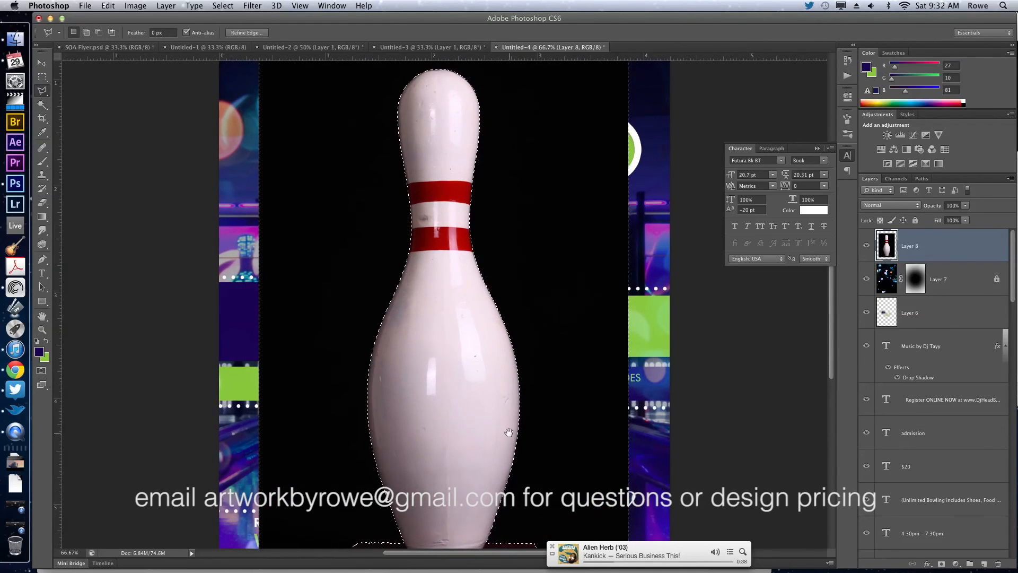
{"action": "left_click_drag", "start_coordinate": [509, 432], "coordinate": [517, 329]}
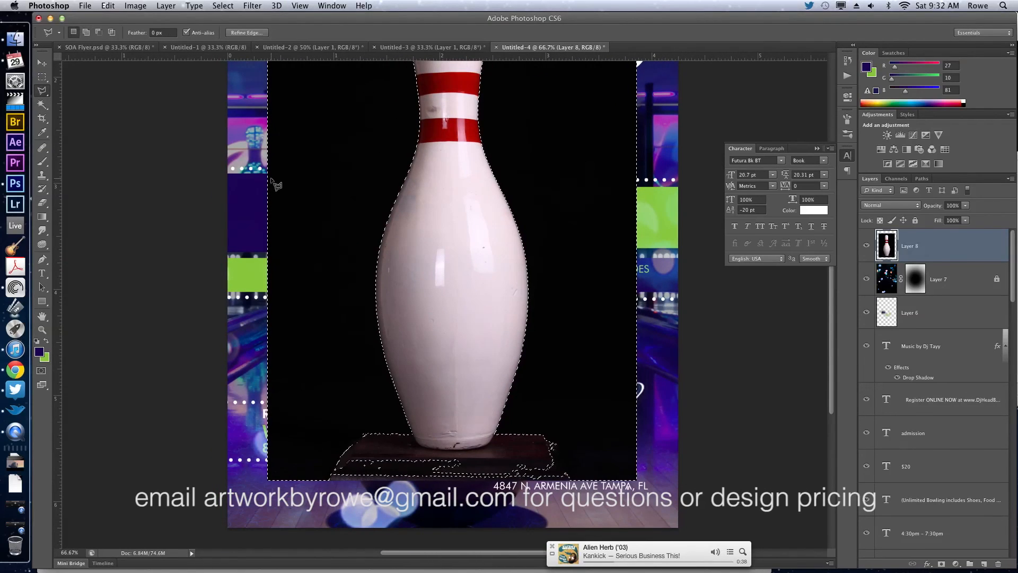
{"action": "left_click", "coordinate": [43, 92]}
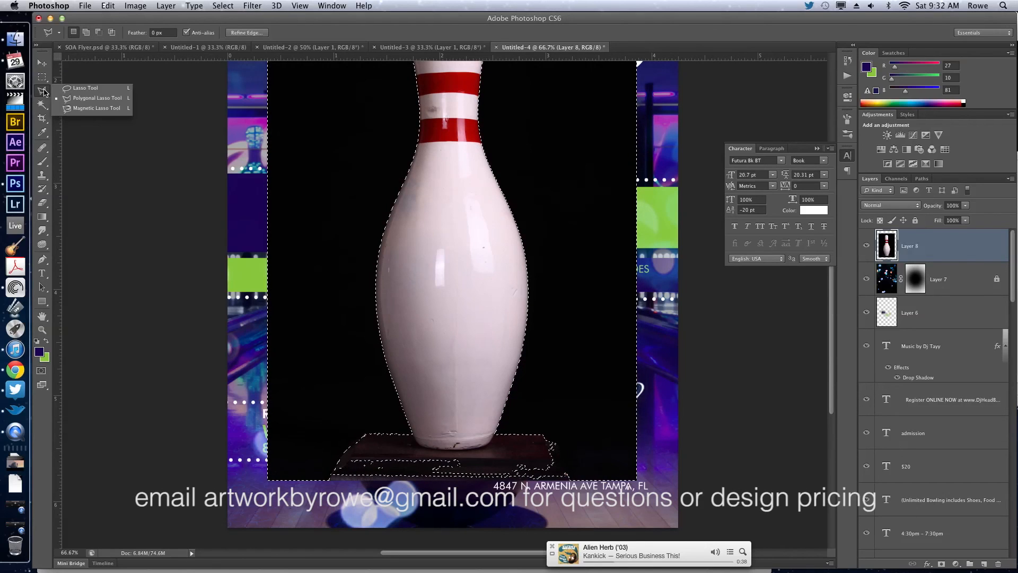
{"action": "left_click", "coordinate": [70, 98]}
{"action": "key", "text": "shift"}
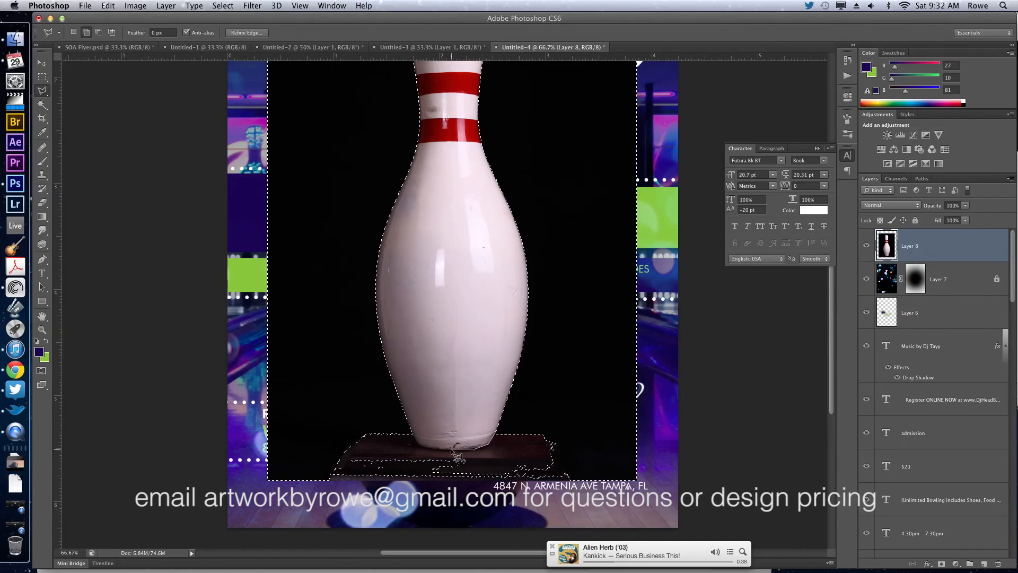
{"action": "left_click", "coordinate": [411, 431]}
{"action": "left_click", "coordinate": [333, 408]}
{"action": "left_click", "coordinate": [298, 483]}
{"action": "left_click", "coordinate": [456, 530]}
{"action": "left_click", "coordinate": [613, 504]}
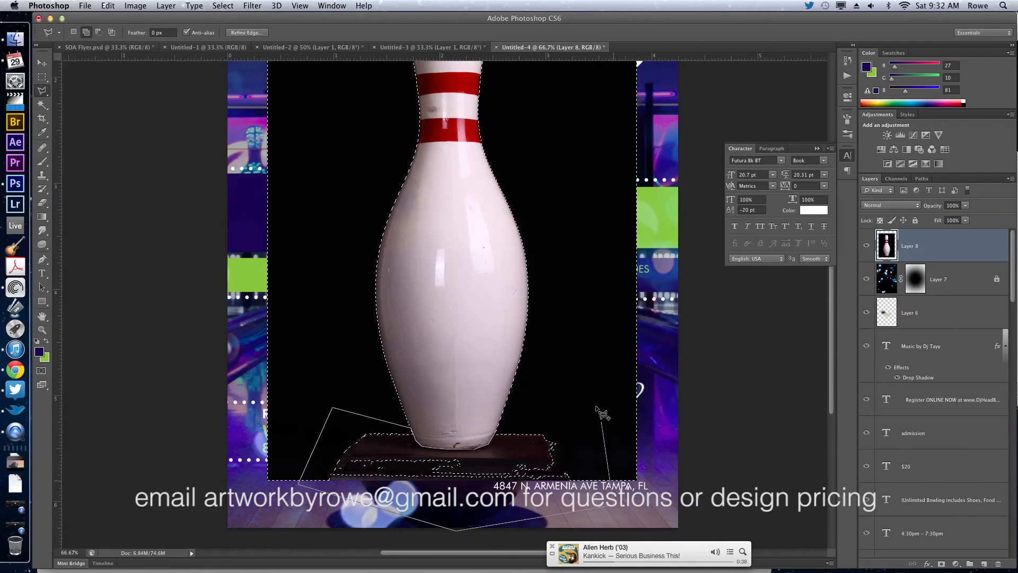
{"action": "double_click", "coordinate": [579, 374]}
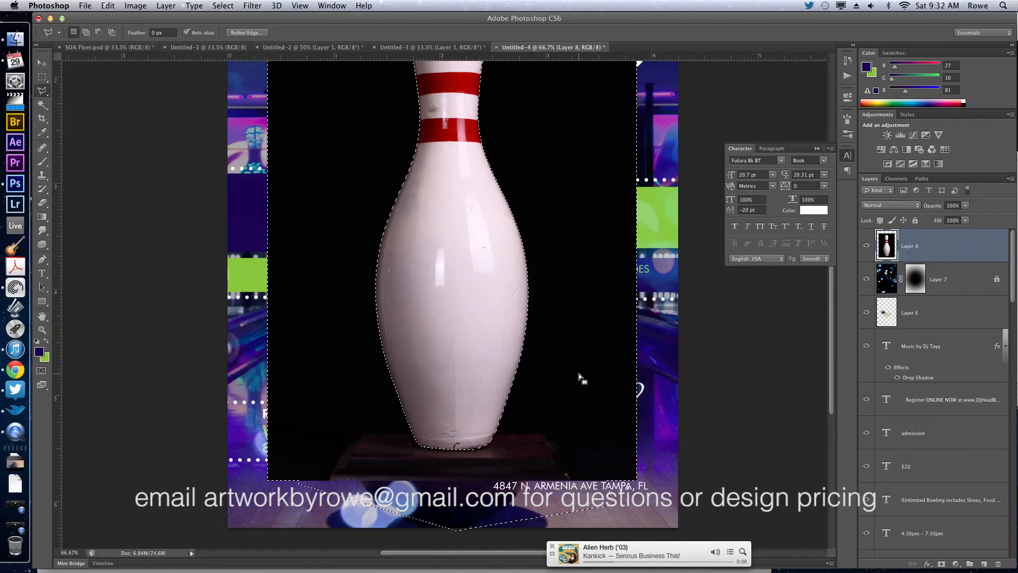
{"action": "key", "text": "Delete"}
{"action": "key", "text": "super+d"}
{"action": "key", "text": "v"}
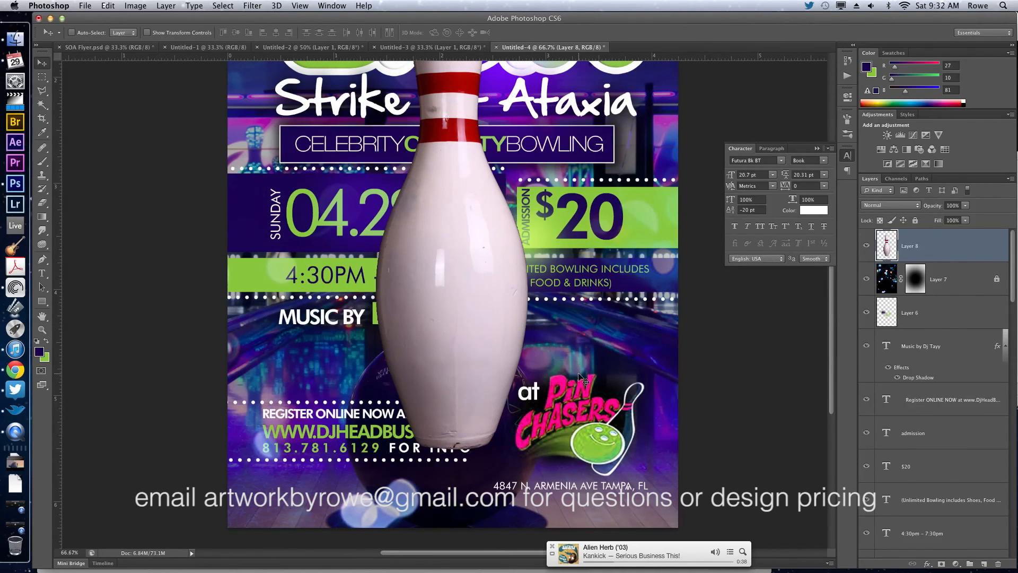
Scale the cut-out pin to about 28.5%, rotate it about 8° and place it just right of the $20 price.
{"action": "key", "text": "super+0"}
{"action": "key", "text": "super+t"}
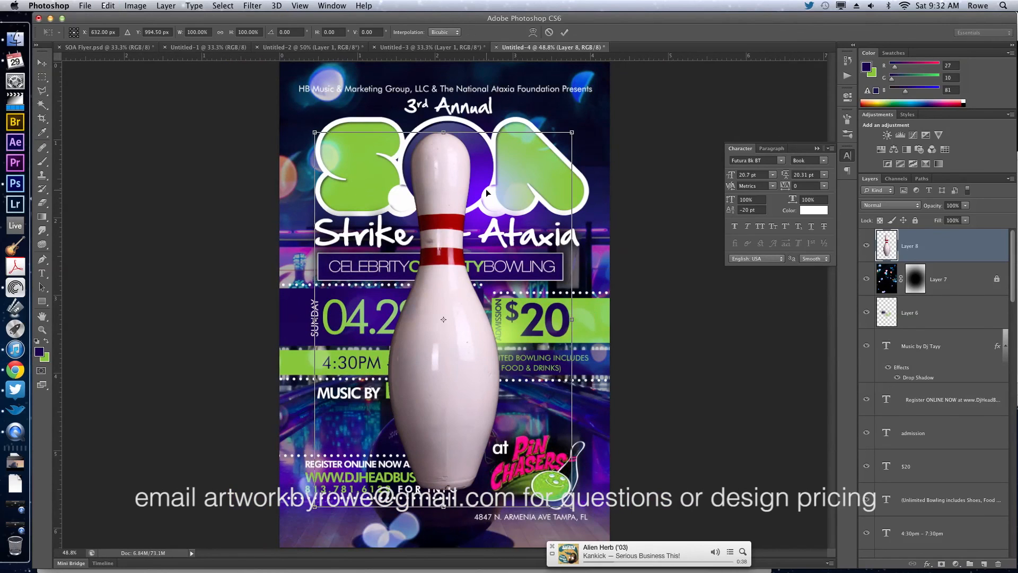
{"action": "left_click_drag", "start_coordinate": [314, 132], "coordinate": [559, 364]}
{"action": "left_click_drag", "start_coordinate": [538, 317], "coordinate": [556, 321]}
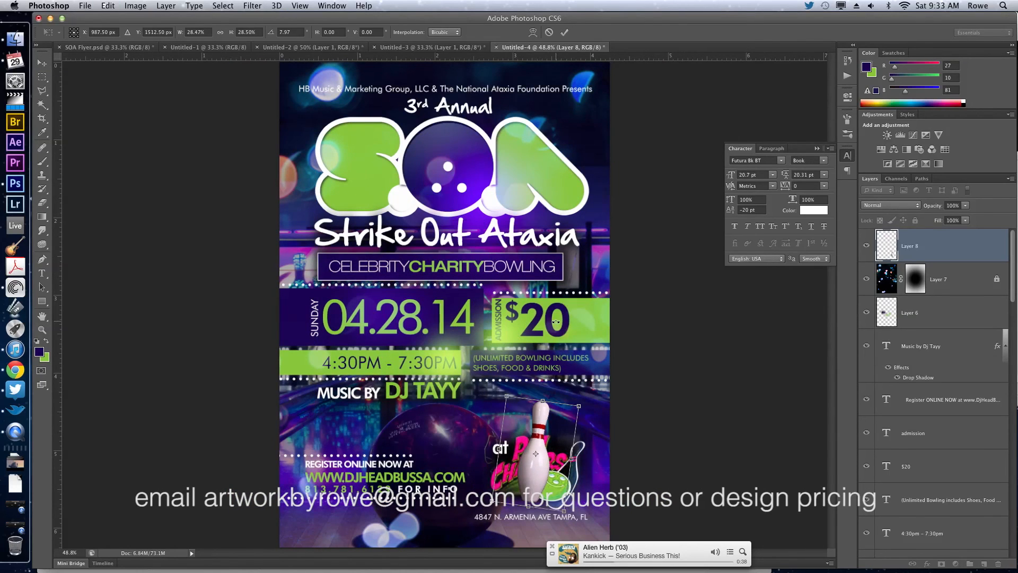
{"action": "left_click_drag", "start_coordinate": [509, 396], "coordinate": [589, 315]}
{"action": "key", "text": "Return"}
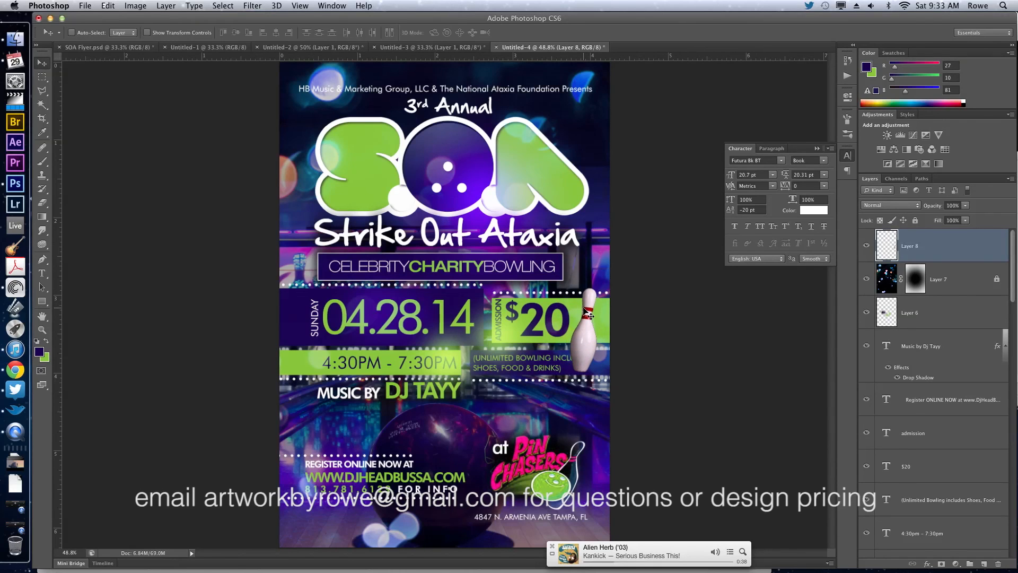
Defringe the bowling pin layer with a width of 1 pixel.
{"action": "key", "text": "super+minus"}
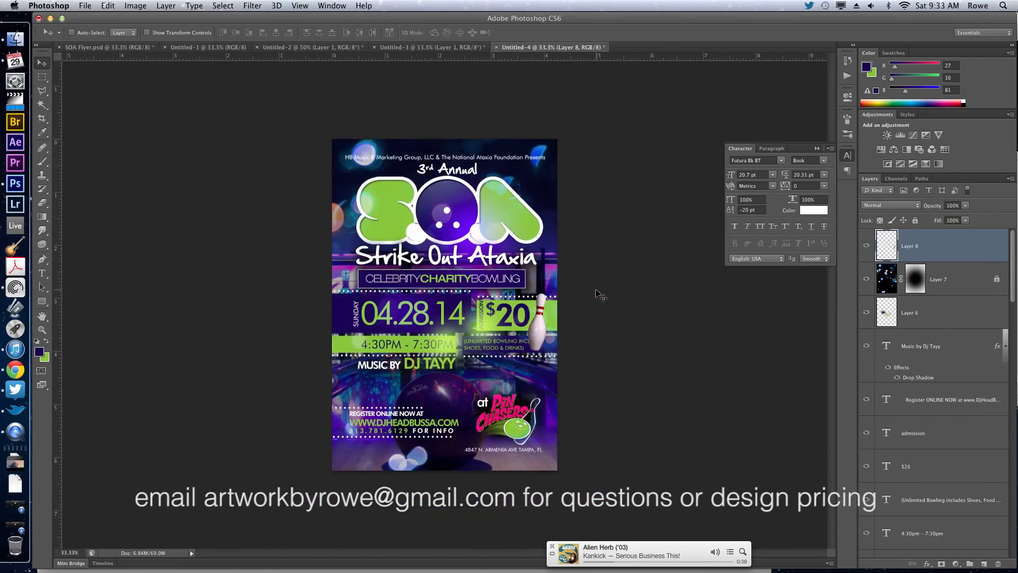
{"action": "left_click", "coordinate": [129, 6]}
{"action": "mouse_move", "coordinate": [166, 7]}
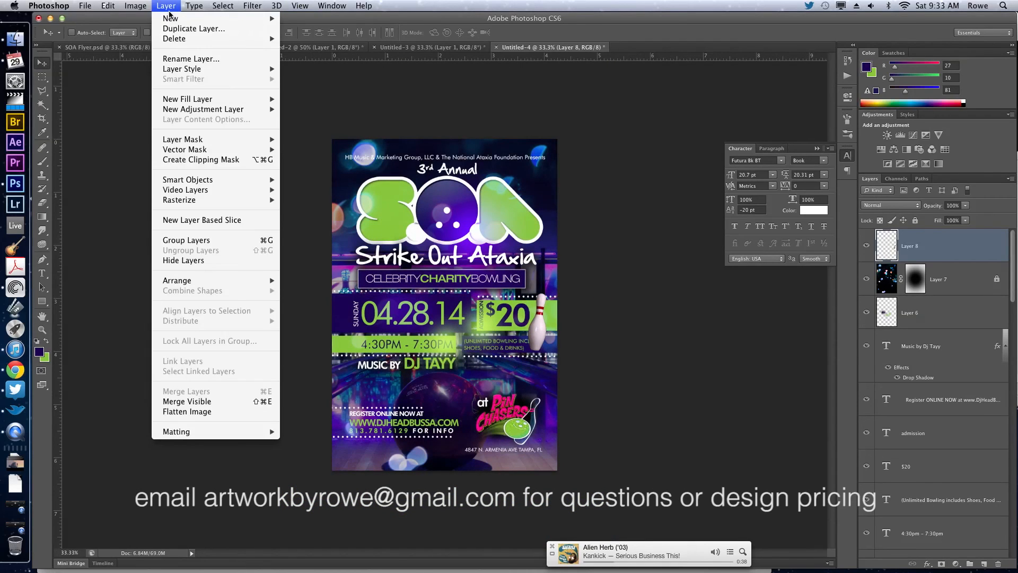
{"action": "mouse_move", "coordinate": [222, 436]}
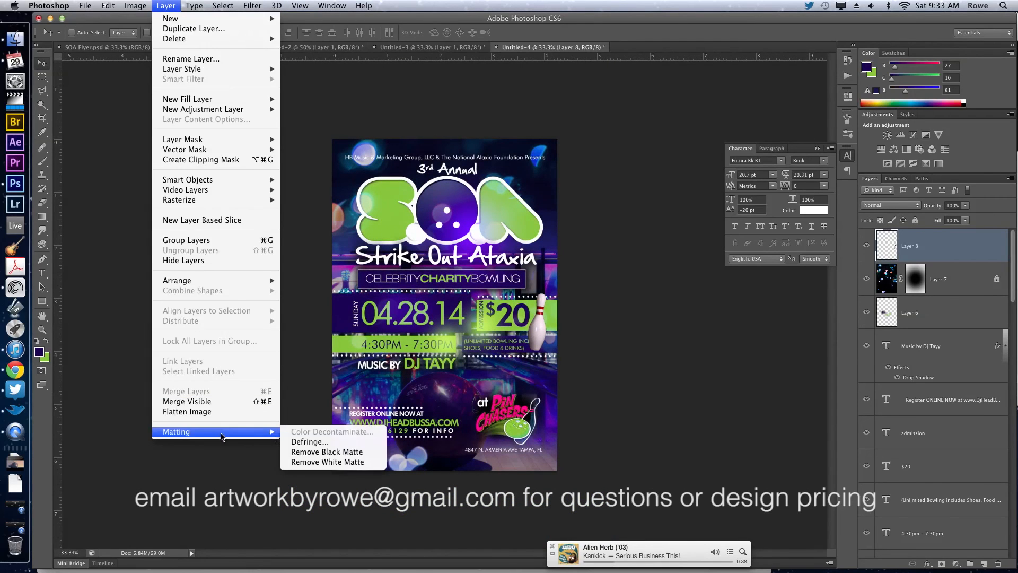
{"action": "left_click", "coordinate": [298, 441]}
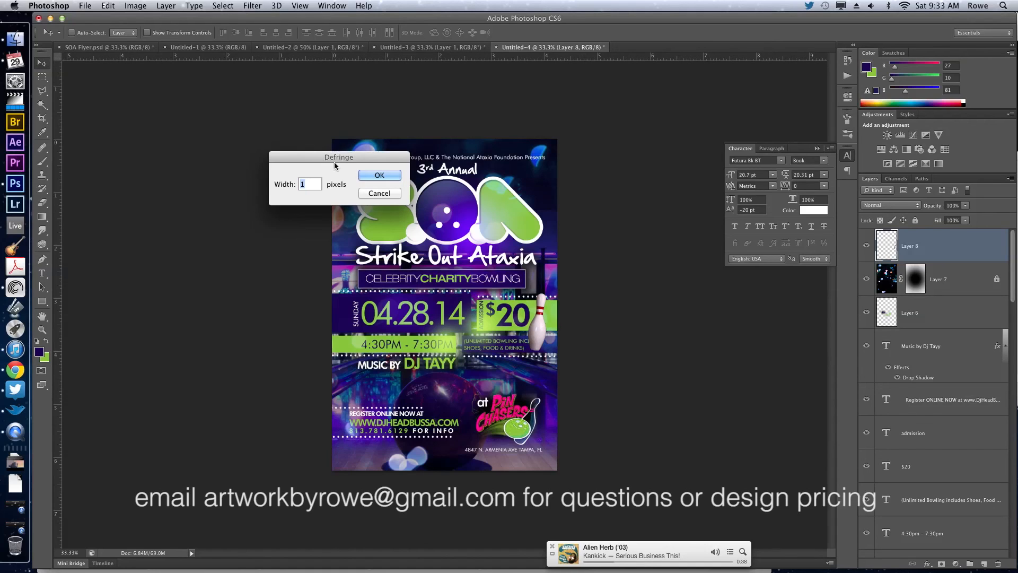
{"action": "left_click", "coordinate": [370, 176]}
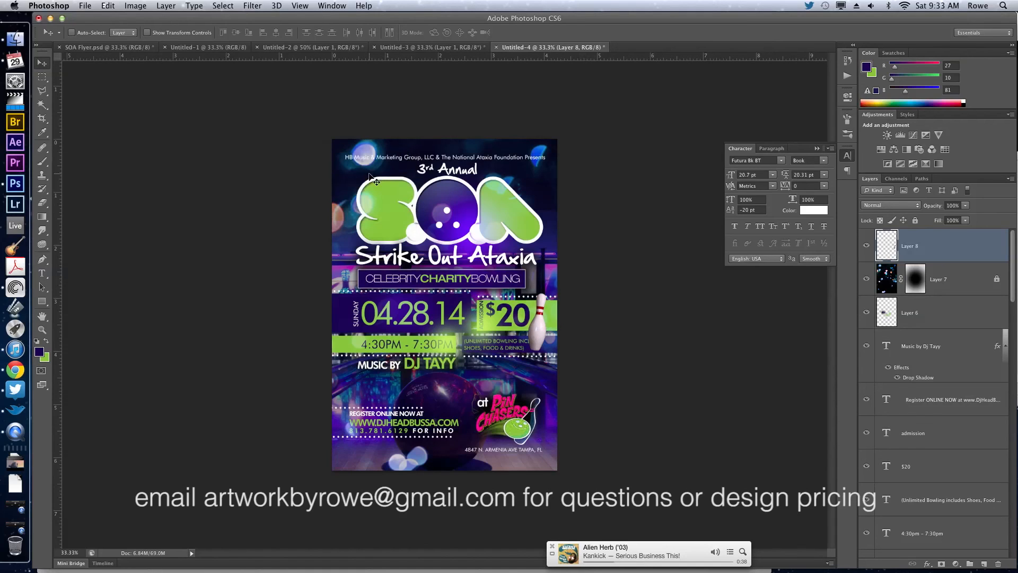
Add a drop shadow to the bowling pin with size 40 px, distance 31 px and angle 174°.
{"action": "double_click", "coordinate": [949, 243]}
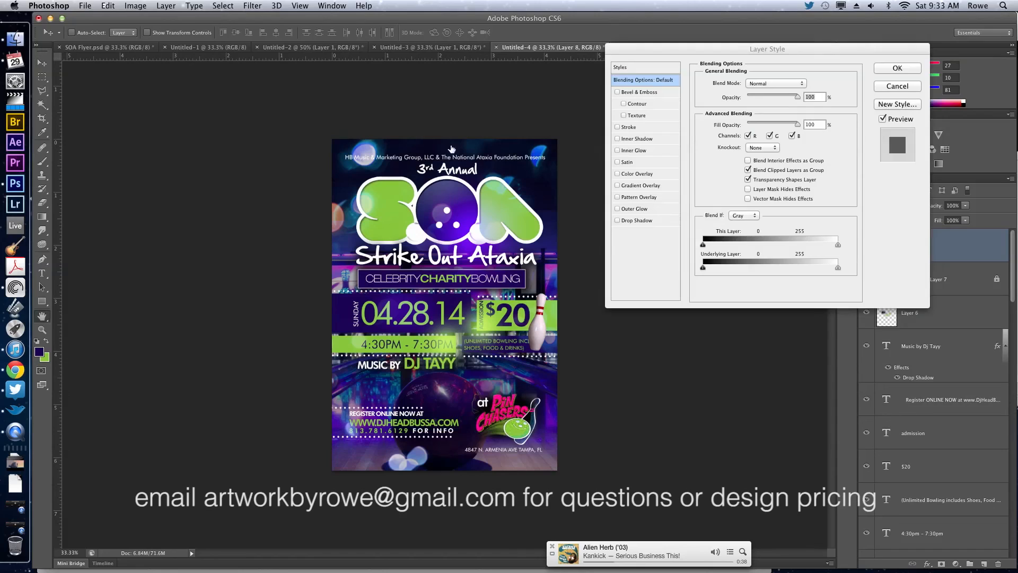
{"action": "left_click", "coordinate": [645, 220]}
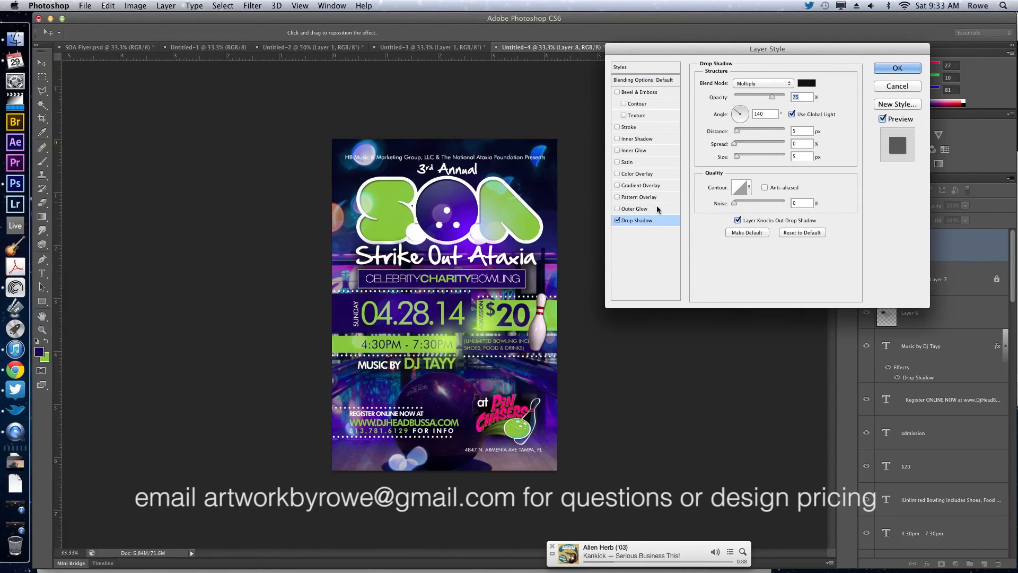
{"action": "left_click_drag", "start_coordinate": [738, 156], "coordinate": [746, 154]}
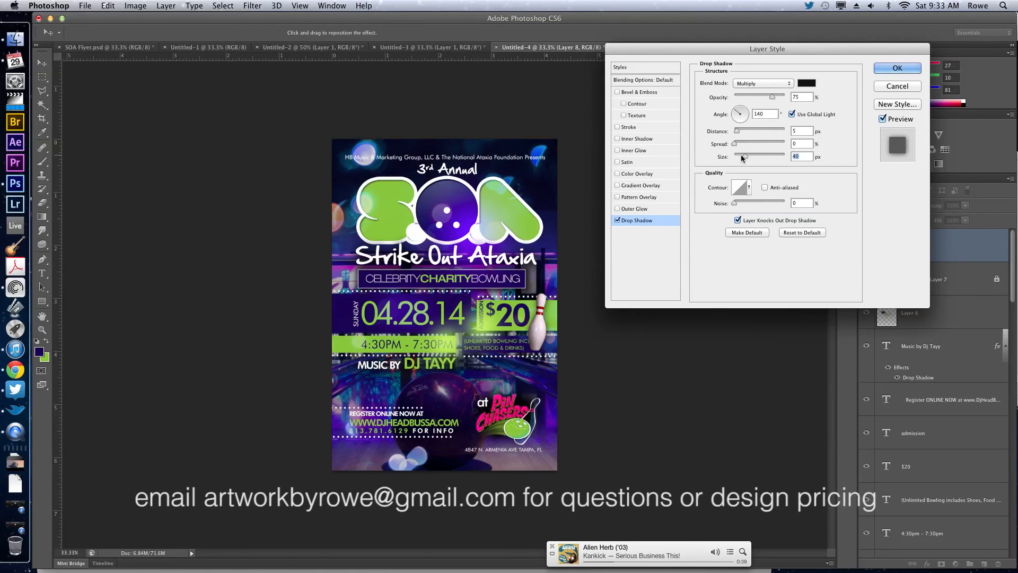
{"action": "left_click_drag", "start_coordinate": [549, 264], "coordinate": [553, 263]}
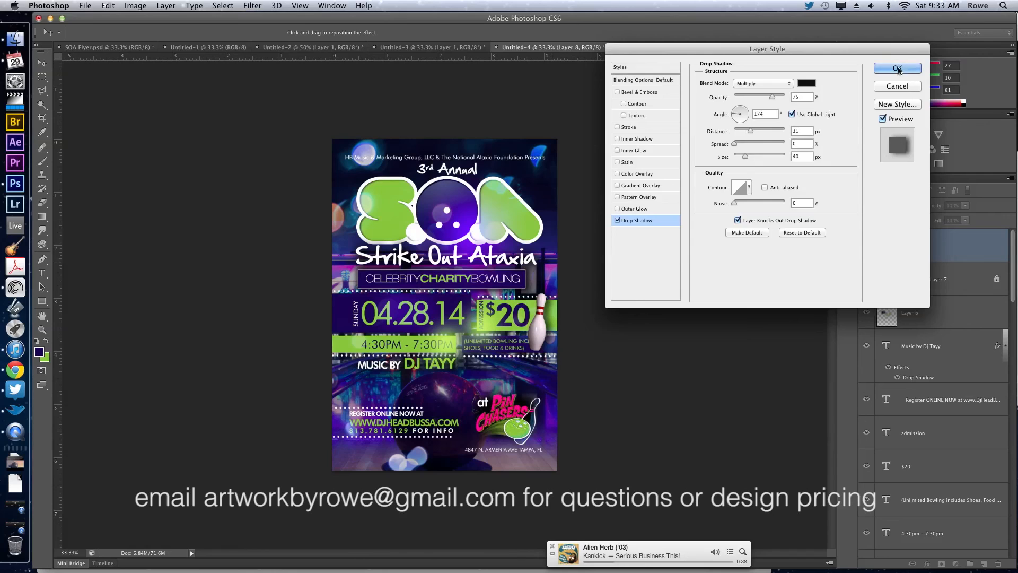
{"action": "left_click", "coordinate": [898, 68]}
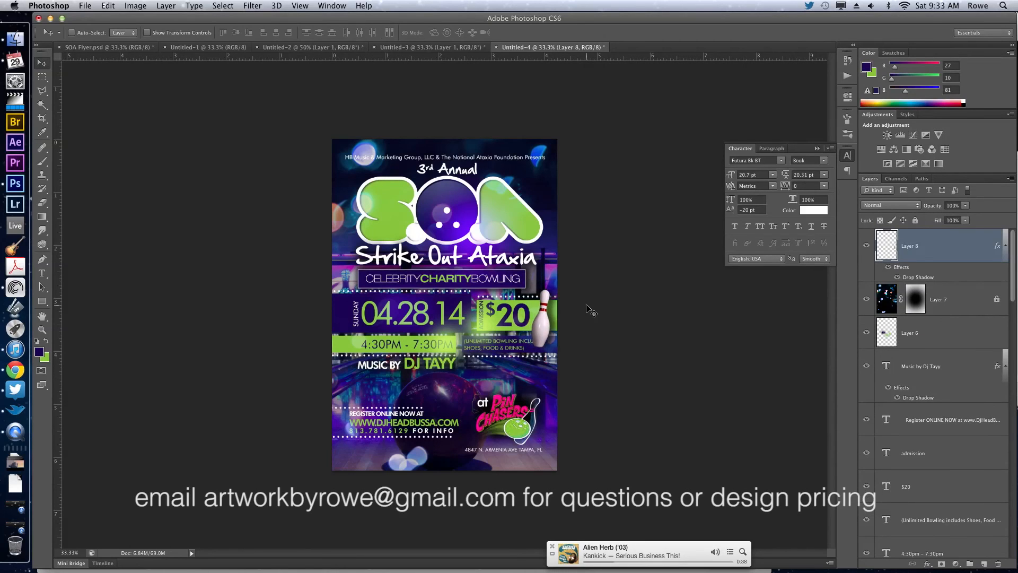
Scale the bowling pin down to about 77% and nudge it up and right beside the $20 price.
{"action": "key", "text": "super+t"}
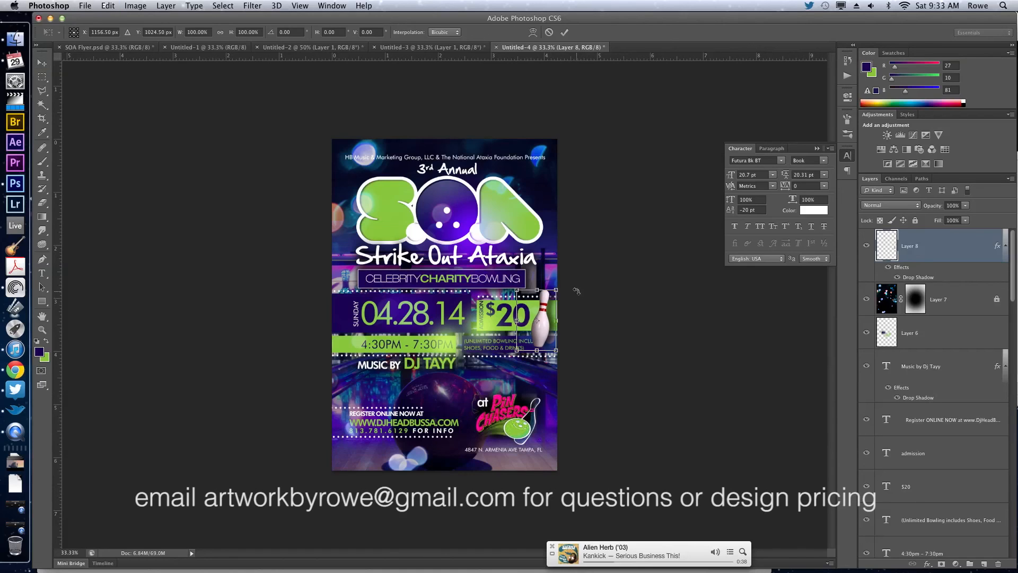
{"action": "left_click_drag", "start_coordinate": [552, 304], "coordinate": [551, 305]}
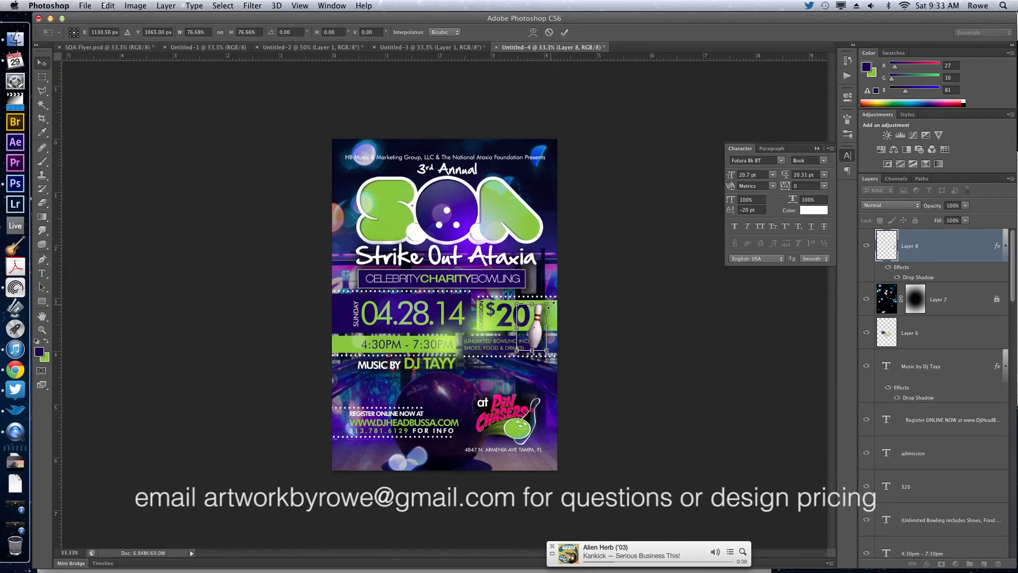
{"action": "key", "text": "Return"}
{"action": "key", "text": "shift+Up"}
{"action": "key", "text": "shift+Up"}
{"action": "key", "text": "shift+Up"}
{"action": "key", "text": "shift+Up"}
{"action": "key", "text": "shift+Up"}
{"action": "key", "text": "shift+Up"}
{"action": "key", "text": "shift+Up"}
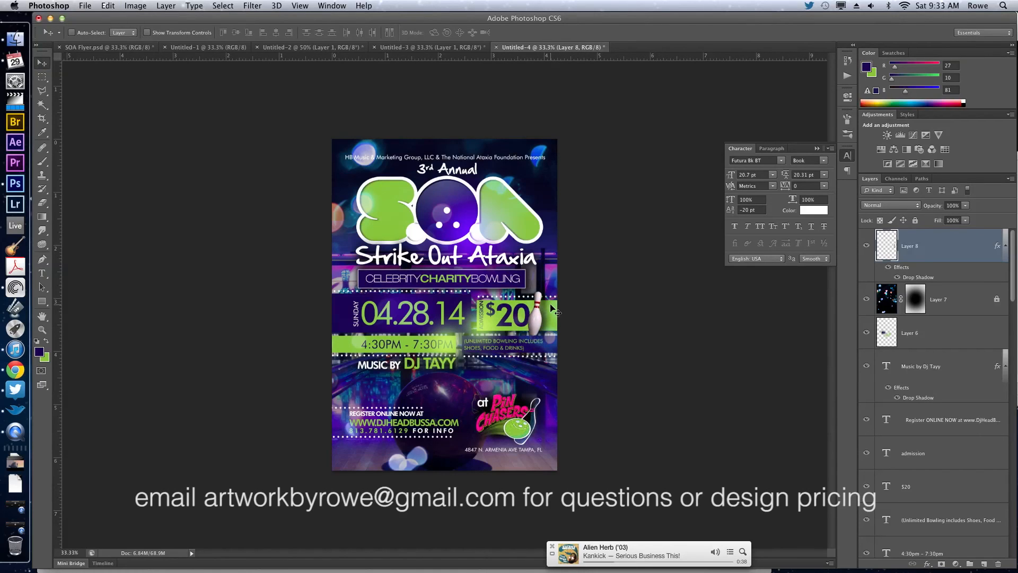
{"action": "key", "text": "shift+Right"}
{"action": "key", "text": "shift+Right"}
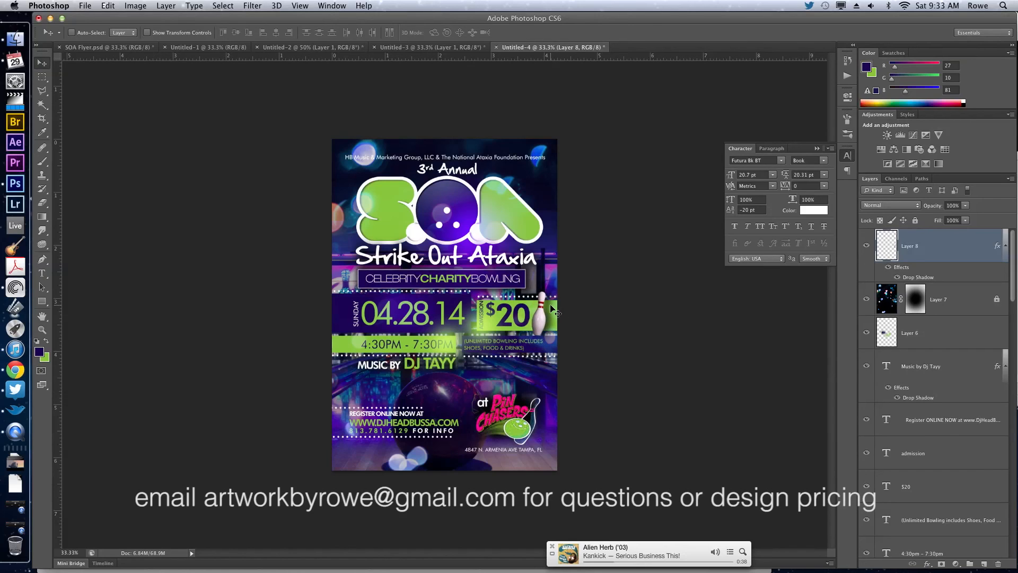
Turn off global light for the bowling pin's drop shadow and reposition it to angle 74° and distance 14 px.
{"action": "double_click", "coordinate": [925, 277]}
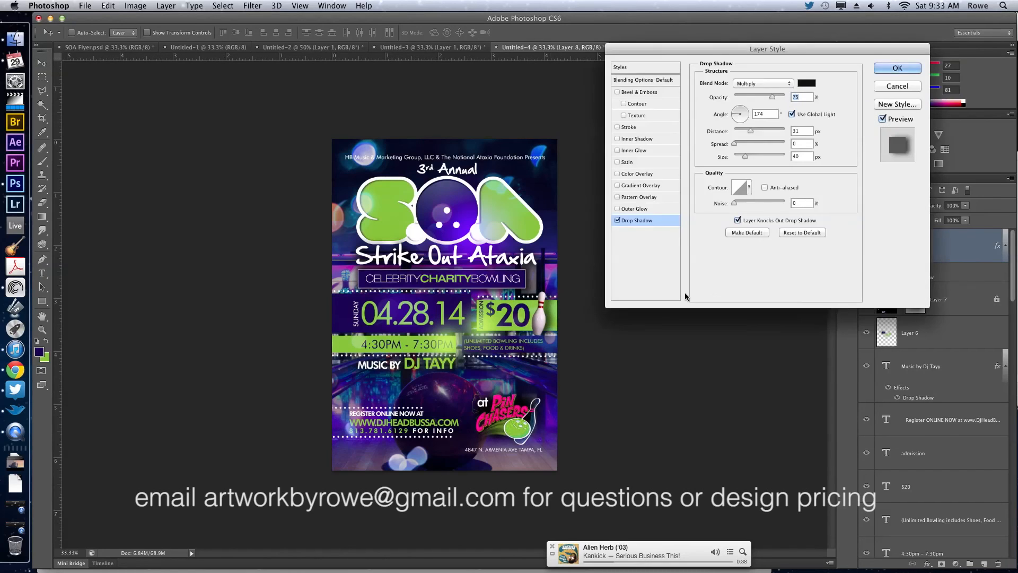
{"action": "left_click_drag", "start_coordinate": [588, 358], "coordinate": [593, 365]}
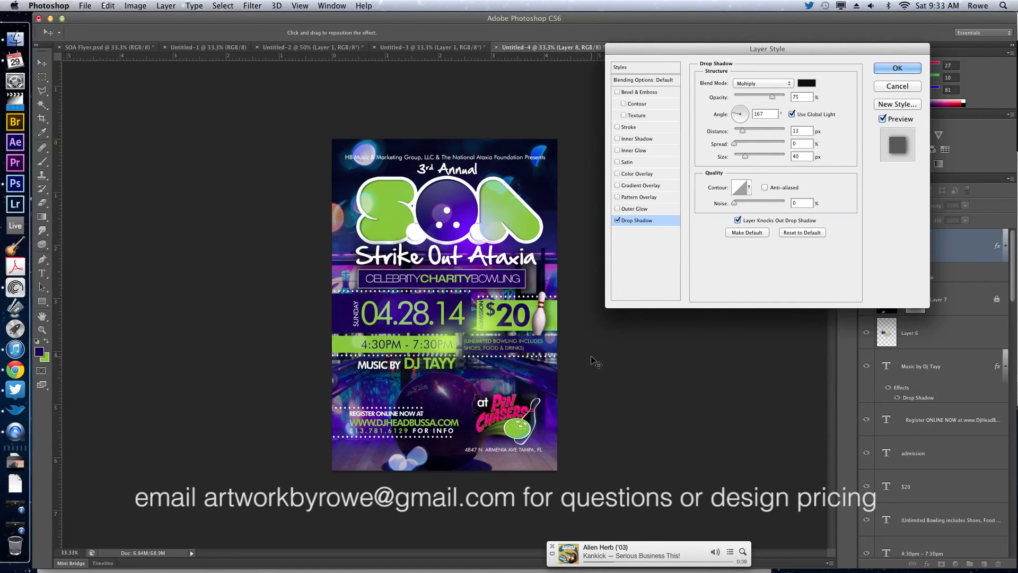
{"action": "left_click", "coordinate": [792, 114]}
{"action": "left_click_drag", "start_coordinate": [575, 295], "coordinate": [573, 293]}
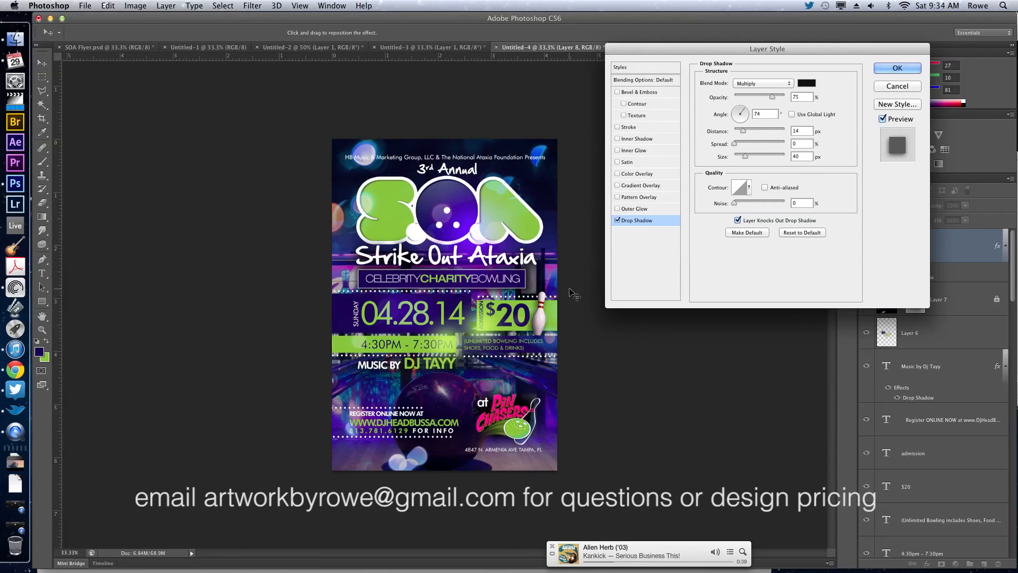
{"action": "key", "text": "Return"}
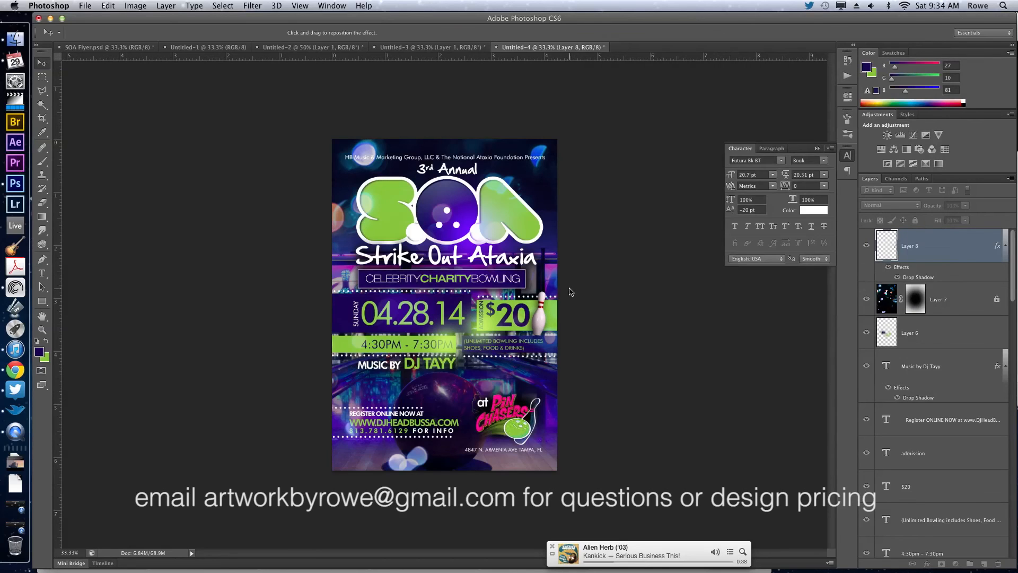
Duplicate the bowling pin, place the copy at the flyer's edge left of the date, and enlarge it over the green time bar.
{"action": "key", "text": "super+j"}
{"action": "mouse_move", "coordinate": [424, 329]}
{"action": "left_mouse_down"}
{"action": "mouse_move", "coordinate": [392, 330]}
{"action": "mouse_move", "coordinate": [411, 332]}
{"action": "left_mouse_up"}
{"action": "key", "text": "super+t"}
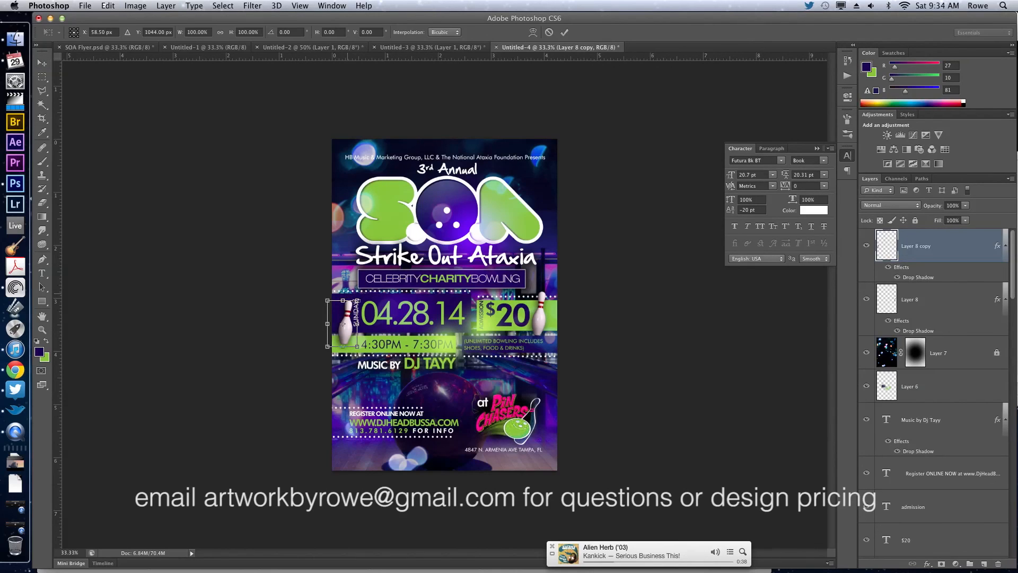
{"action": "left_click_drag", "start_coordinate": [357, 300], "coordinate": [415, 292]}
{"action": "key", "text": "Return"}
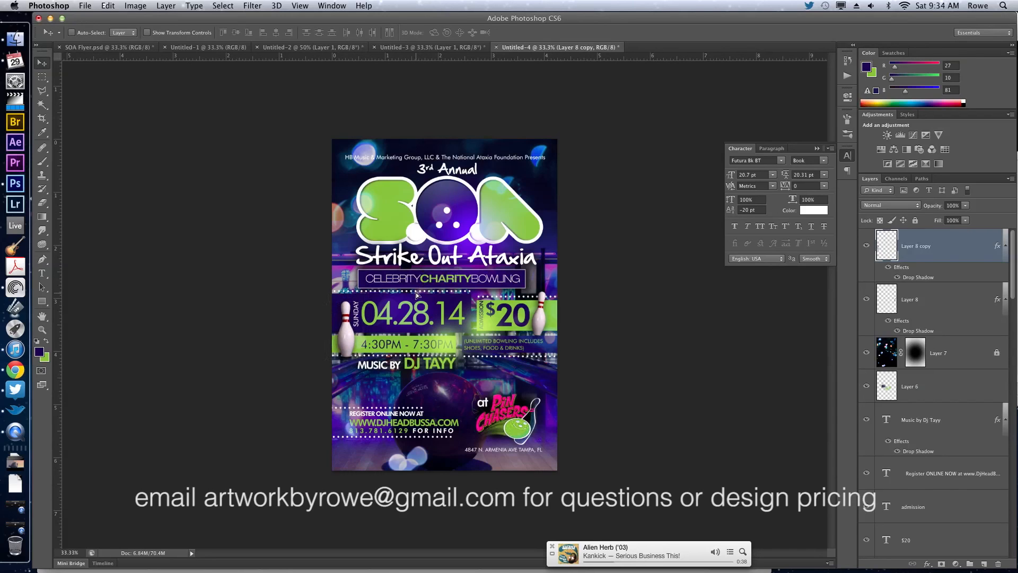
Scale the pin copy beside the date up to about 117.5% and nudge it slightly upward.
{"action": "key", "text": "ctrl+t"}
{"action": "left_click_drag", "start_coordinate": [319, 294], "coordinate": [315, 290]}
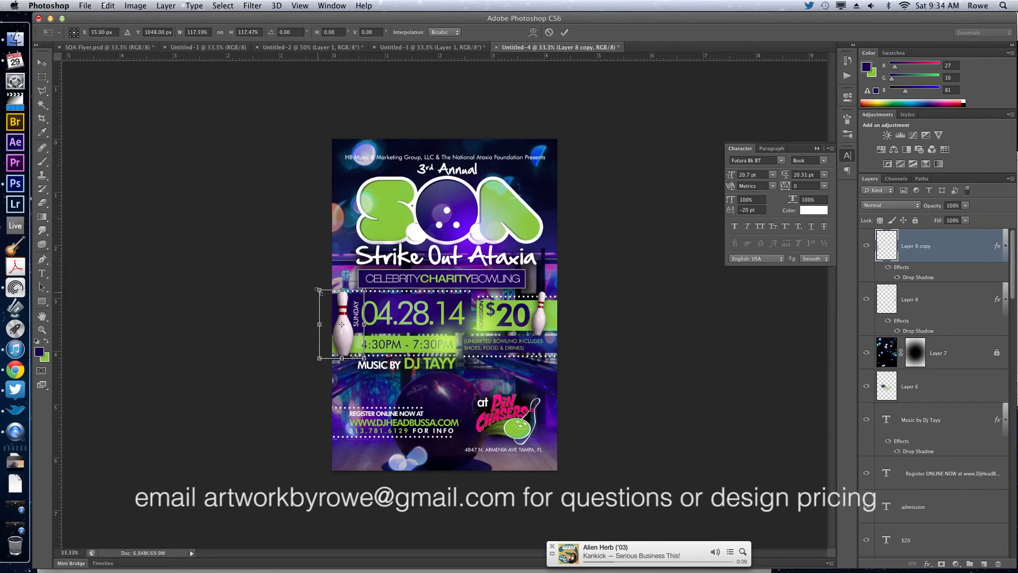
{"action": "key", "text": "Return"}
{"action": "key", "text": "Up"}
{"action": "key", "text": "Up"}
{"action": "key", "text": "Up"}
{"action": "key", "text": "Up"}
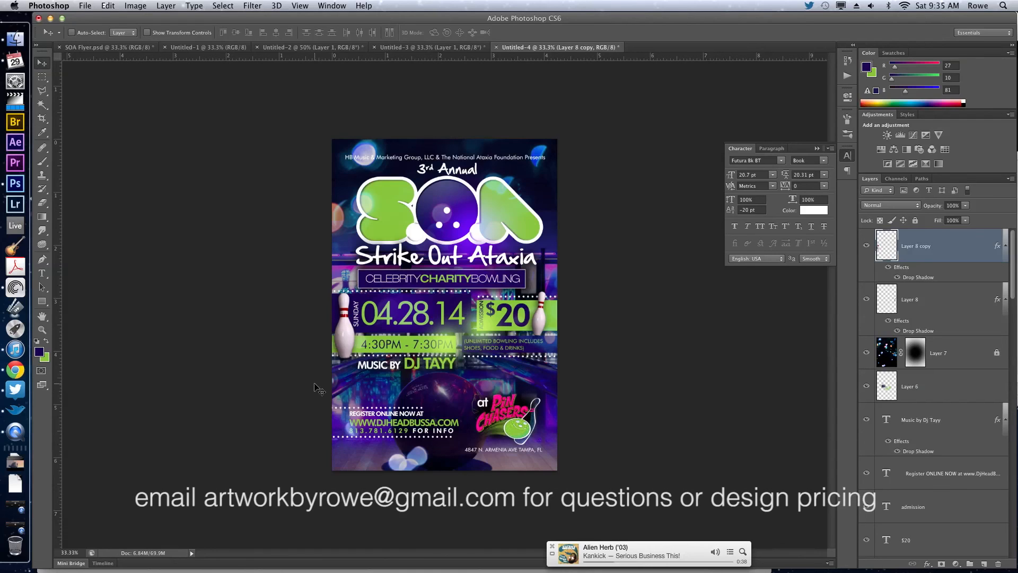
{"action": "left_click", "coordinate": [30, 542]}
{"action": "left_click", "coordinate": [136, 111]}
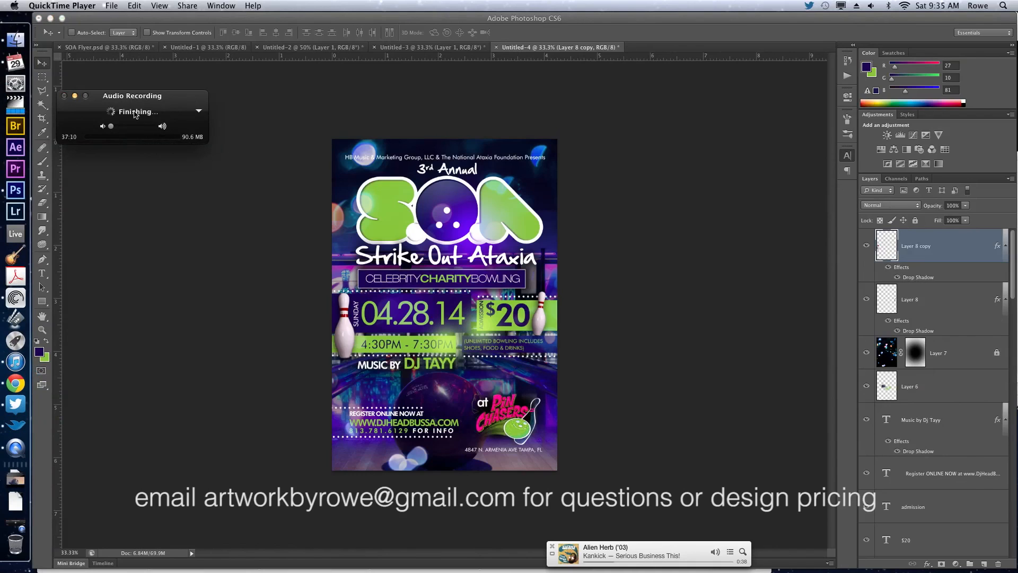